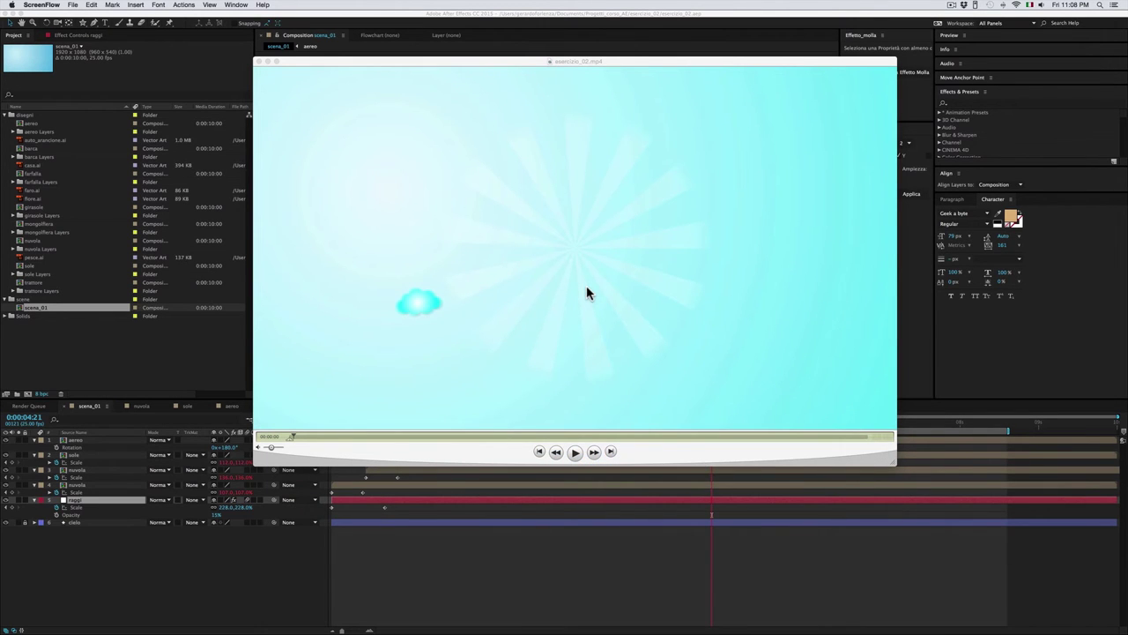
Watch the esercizio_02.mp4 reference from the start, skip ahead, then close it.
{"action": "left_click", "coordinate": [293, 441]}
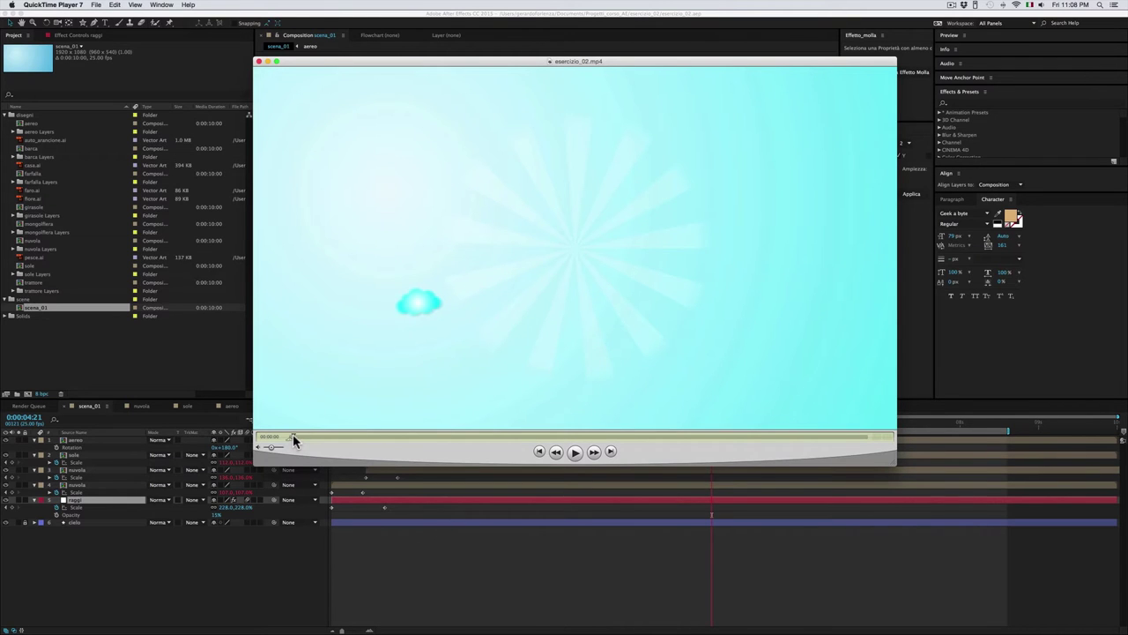
{"action": "left_click_drag", "start_coordinate": [294, 441], "coordinate": [291, 441]}
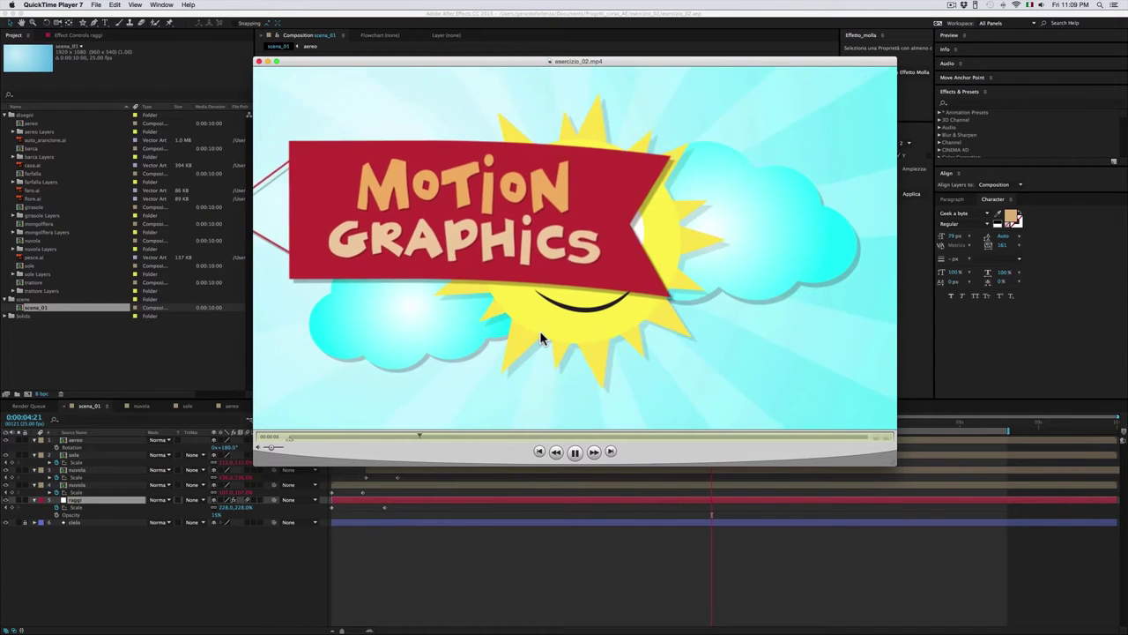
{"action": "left_click", "coordinate": [575, 452]}
{"action": "mouse_move", "coordinate": [565, 437]}
{"action": "left_mouse_down"}
{"action": "mouse_move", "coordinate": [586, 436]}
{"action": "mouse_move", "coordinate": [530, 433]}
{"action": "left_mouse_up"}
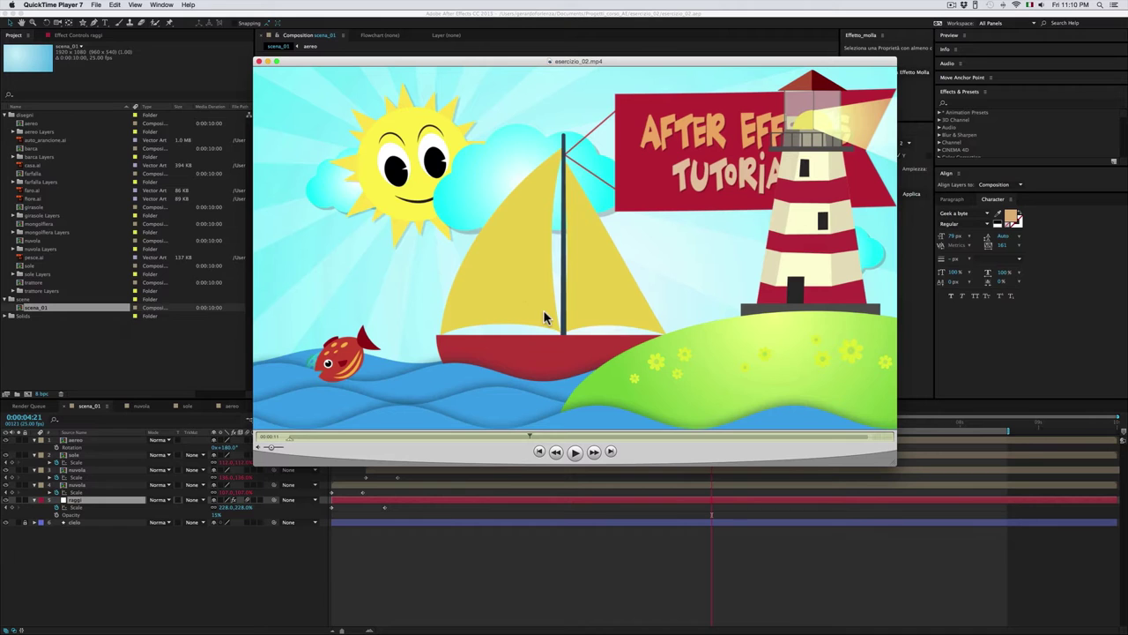
{"action": "left_click", "coordinate": [633, 552]}
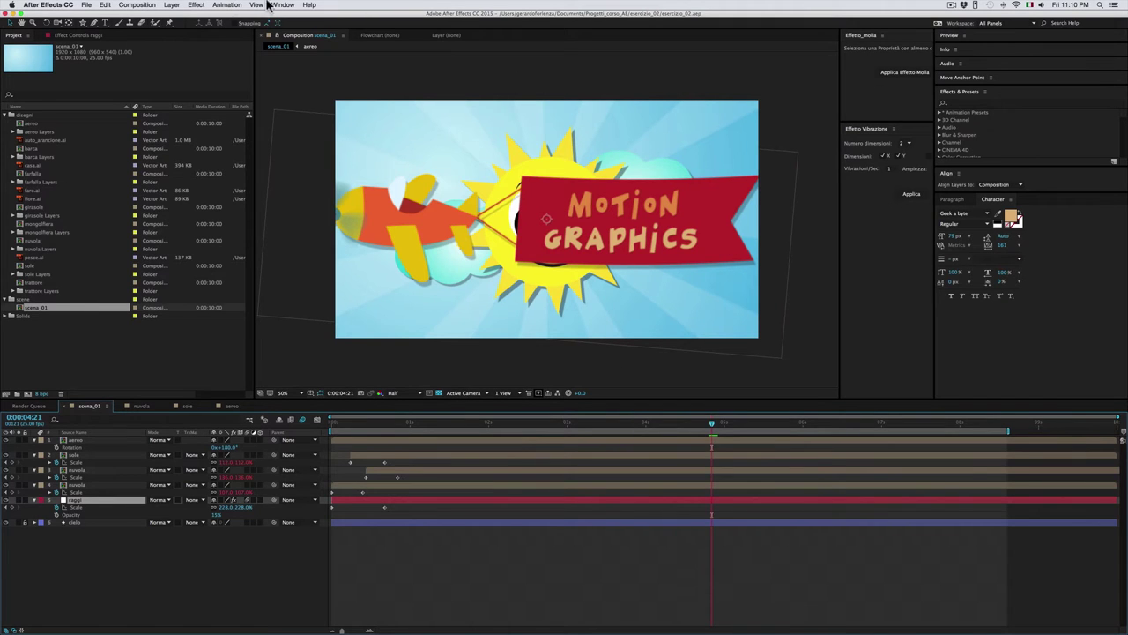
Create a composition named scena_02 with the HDTV 1080 25 preset (1920×1080, 25 fps).
{"action": "left_click", "coordinate": [139, 6]}
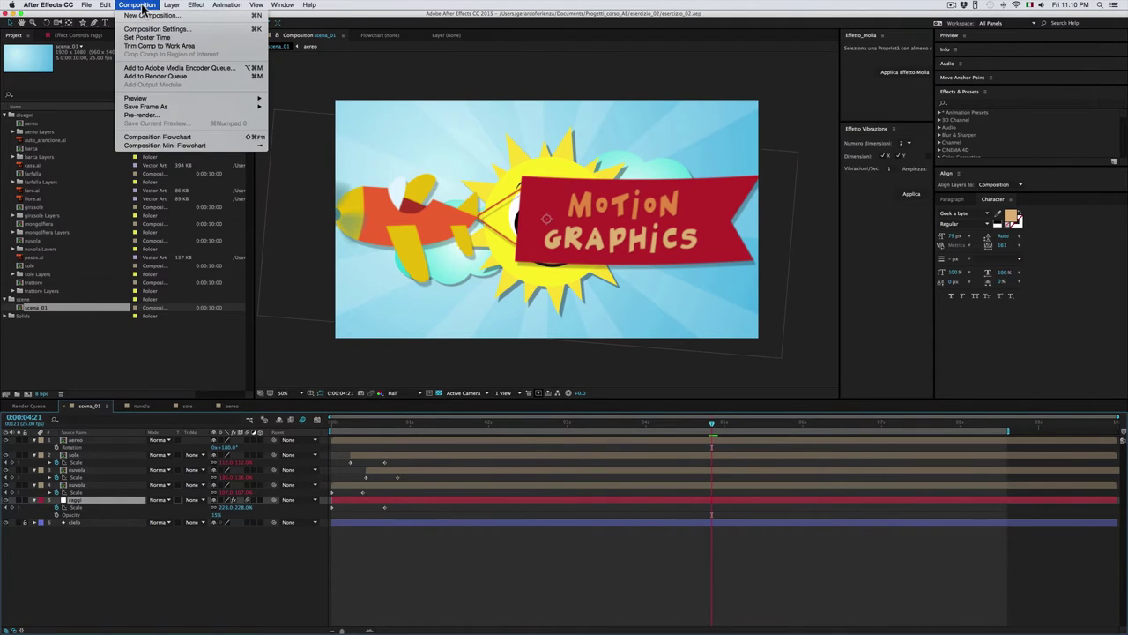
{"action": "left_click", "coordinate": [147, 16]}
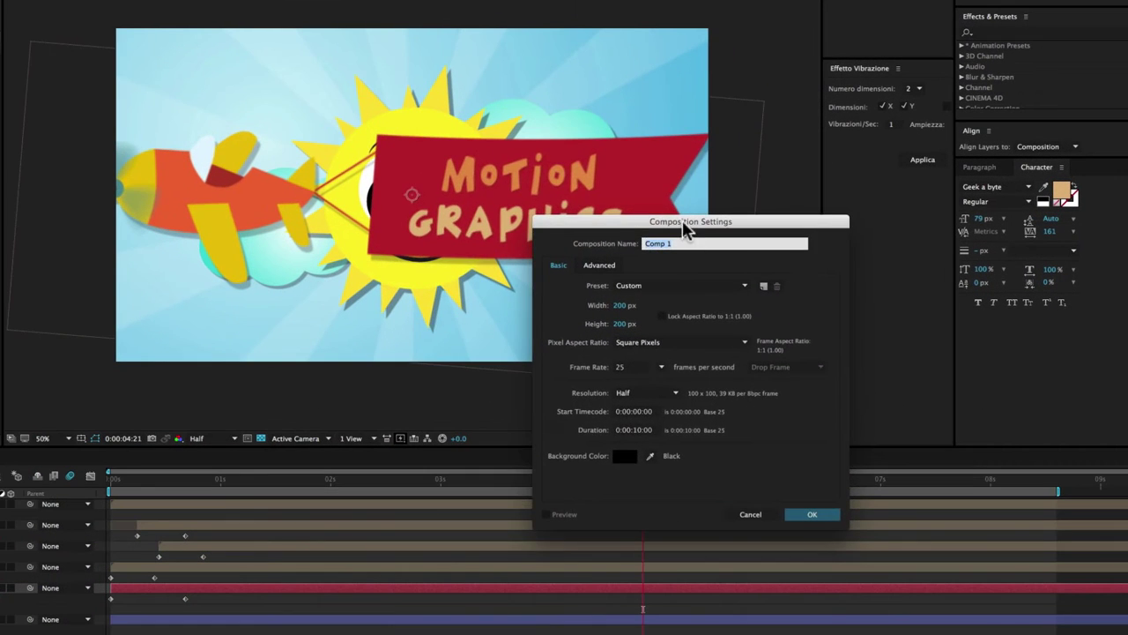
{"action": "left_click_drag", "start_coordinate": [685, 228], "coordinate": [563, 173]}
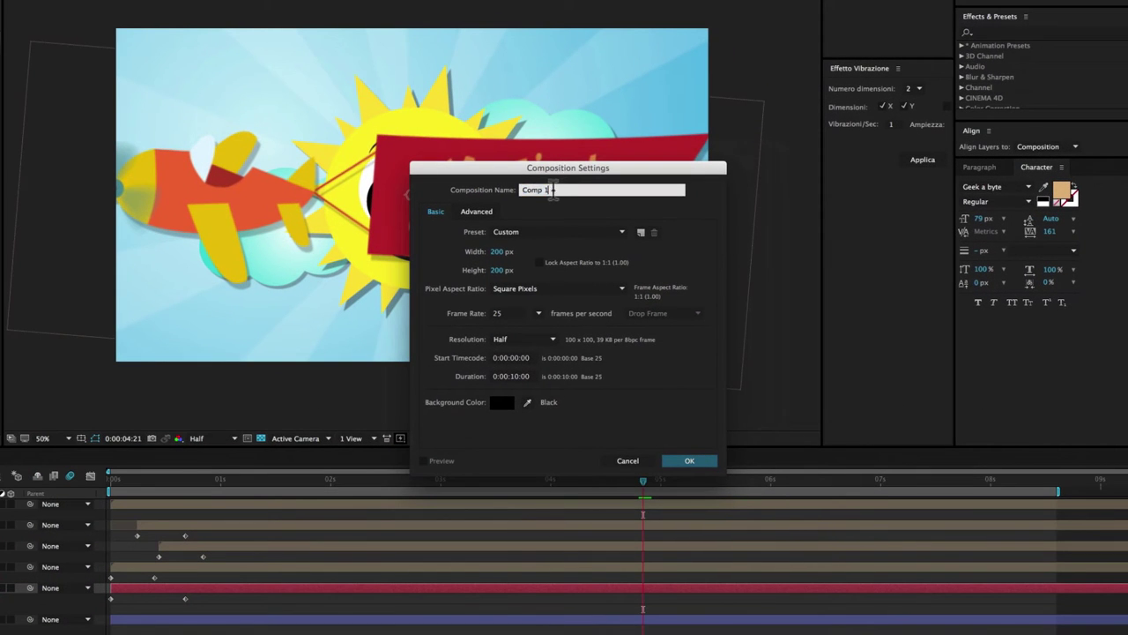
{"action": "type", "text": "scena_02"}
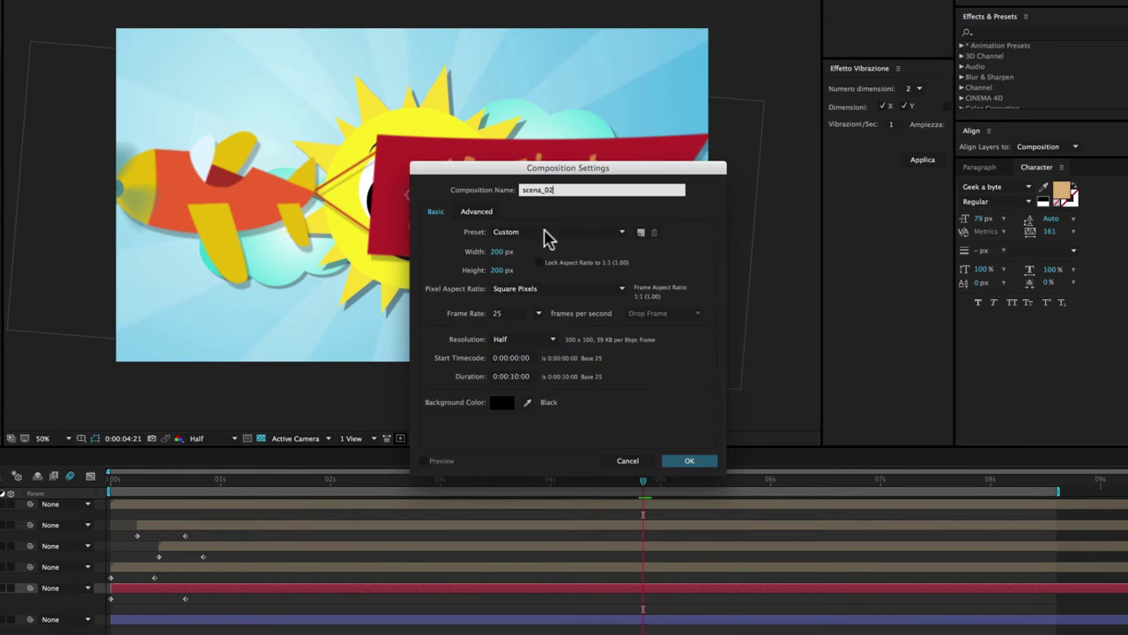
{"action": "left_click", "coordinate": [560, 232]}
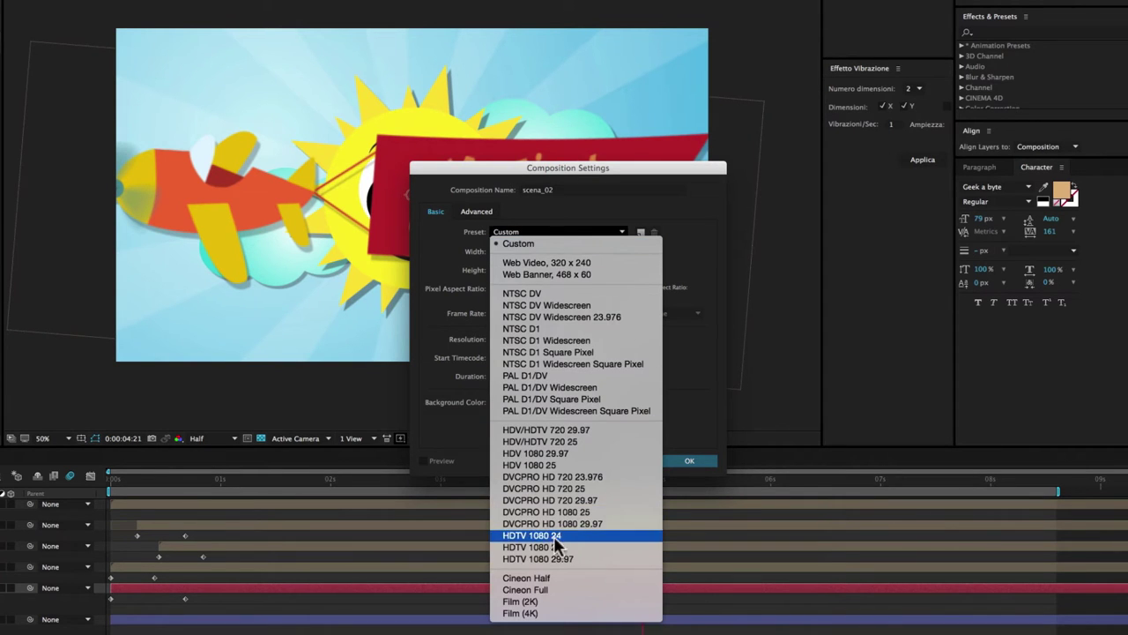
{"action": "left_click", "coordinate": [533, 547]}
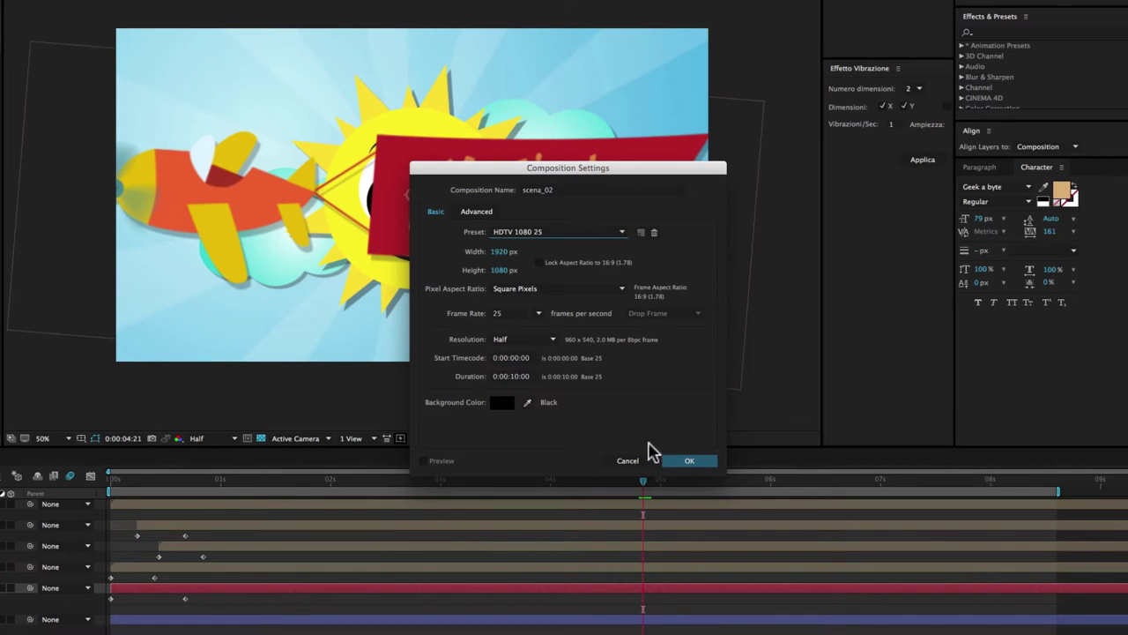
{"action": "left_click", "coordinate": [690, 462]}
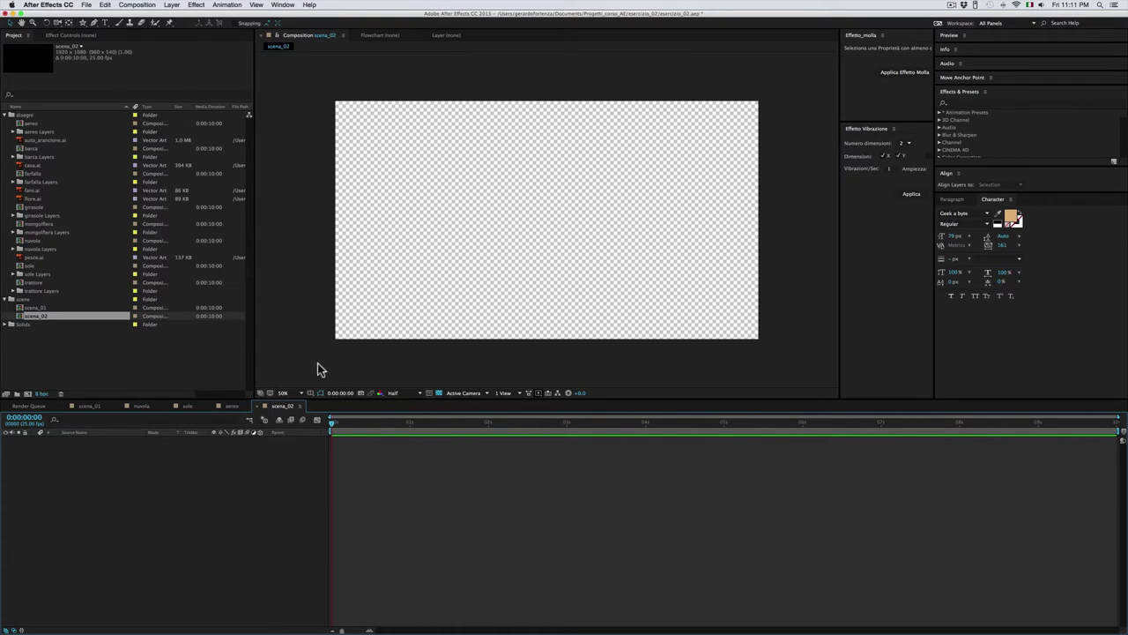
Select the cielo sky layer in scena_01 and copy it.
{"action": "left_click", "coordinate": [93, 406]}
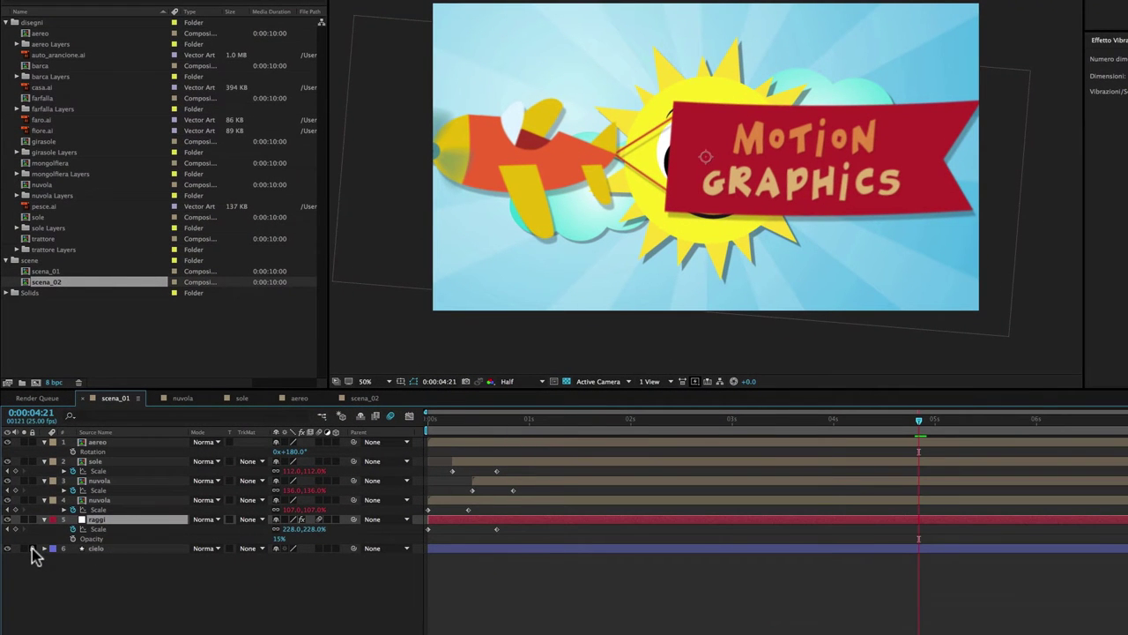
{"action": "left_click", "coordinate": [88, 552]}
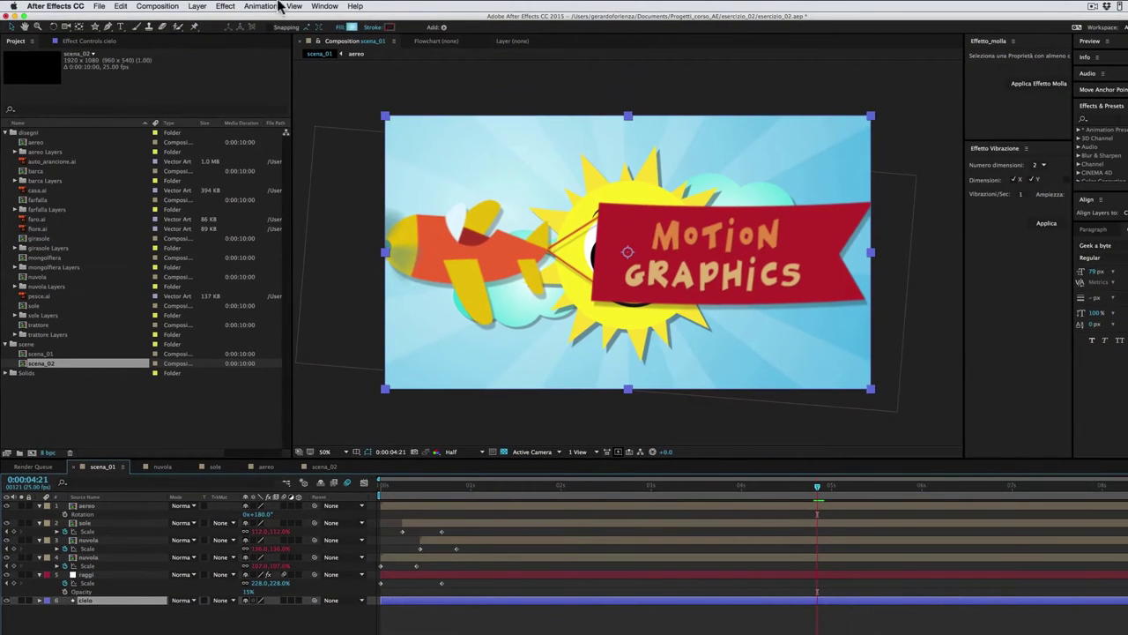
{"action": "left_click", "coordinate": [120, 7]}
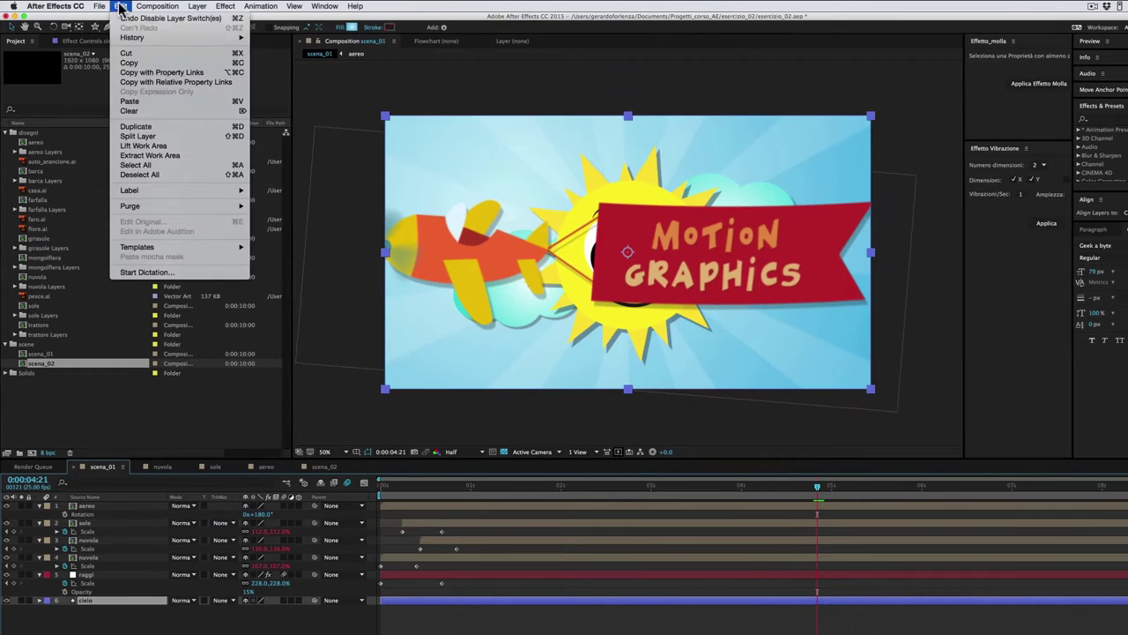
{"action": "left_click", "coordinate": [138, 63]}
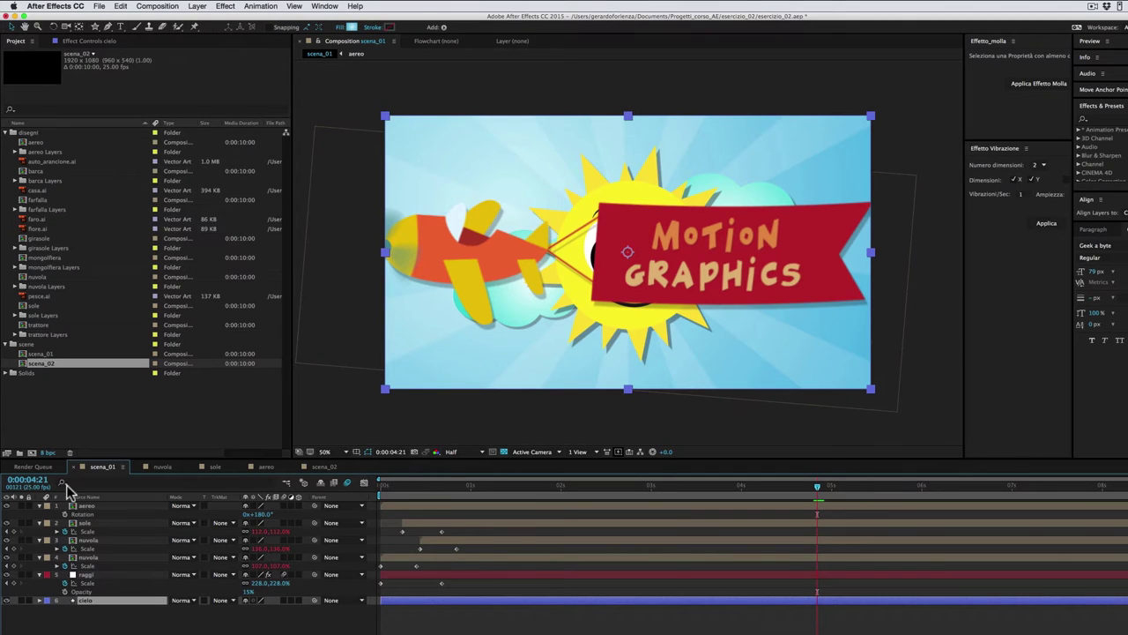
Paste the cielo layer into the empty scena_02 composition.
{"action": "left_click", "coordinate": [325, 467]}
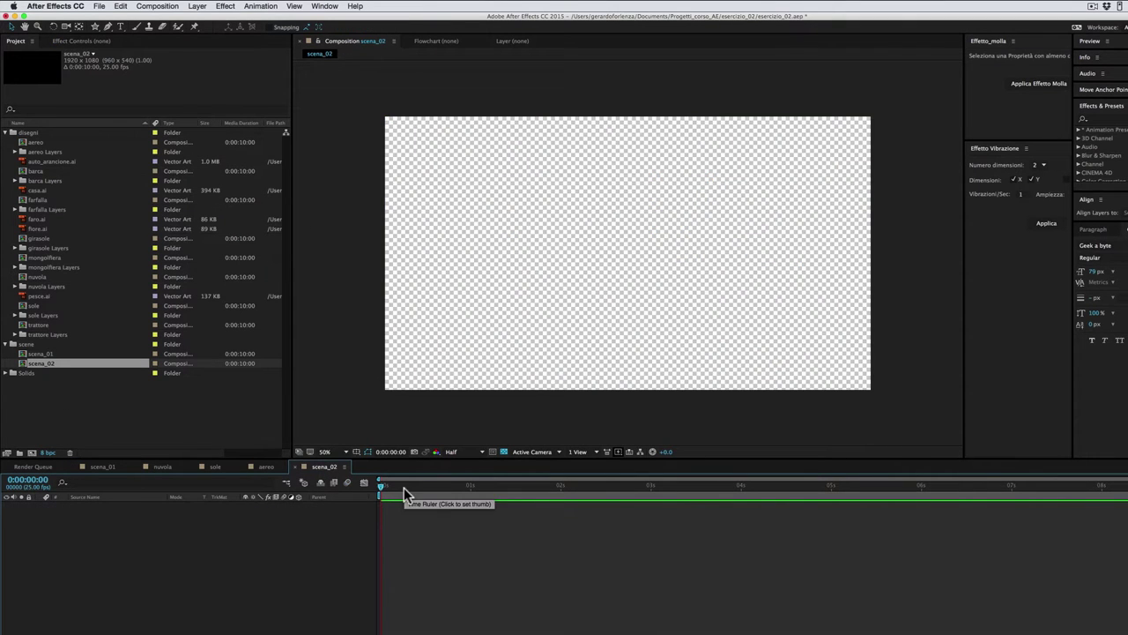
{"action": "left_click", "coordinate": [121, 7]}
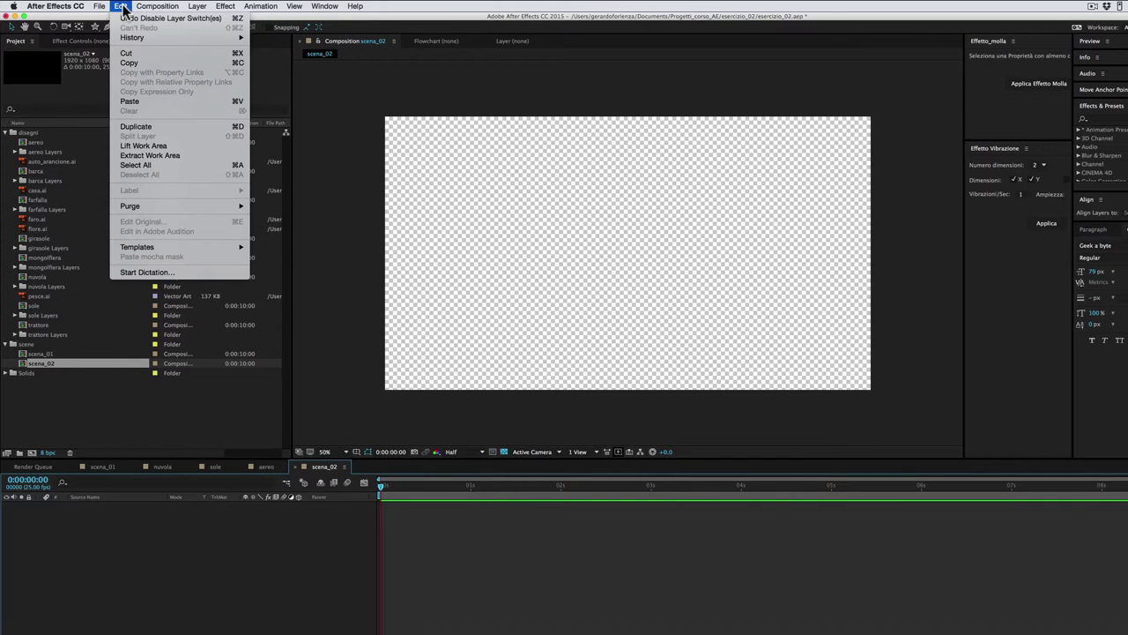
{"action": "left_click", "coordinate": [147, 102]}
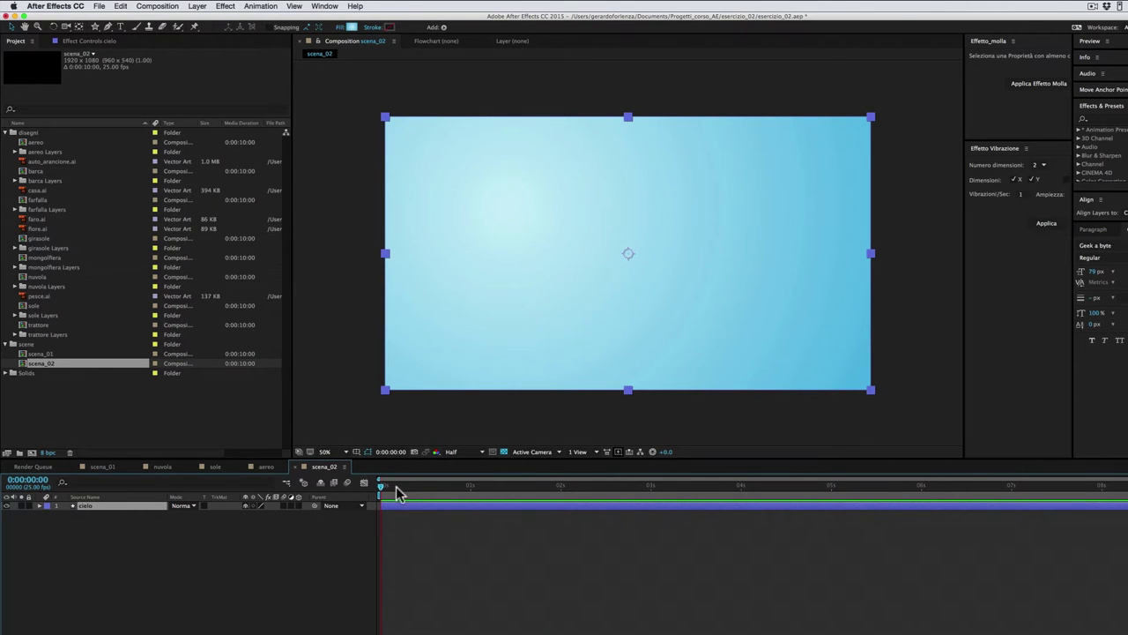
In QuickTime Player 7, play, rewind and pause the esercizio_02 clip, then quit it.
{"action": "key", "text": "super+Tab"}
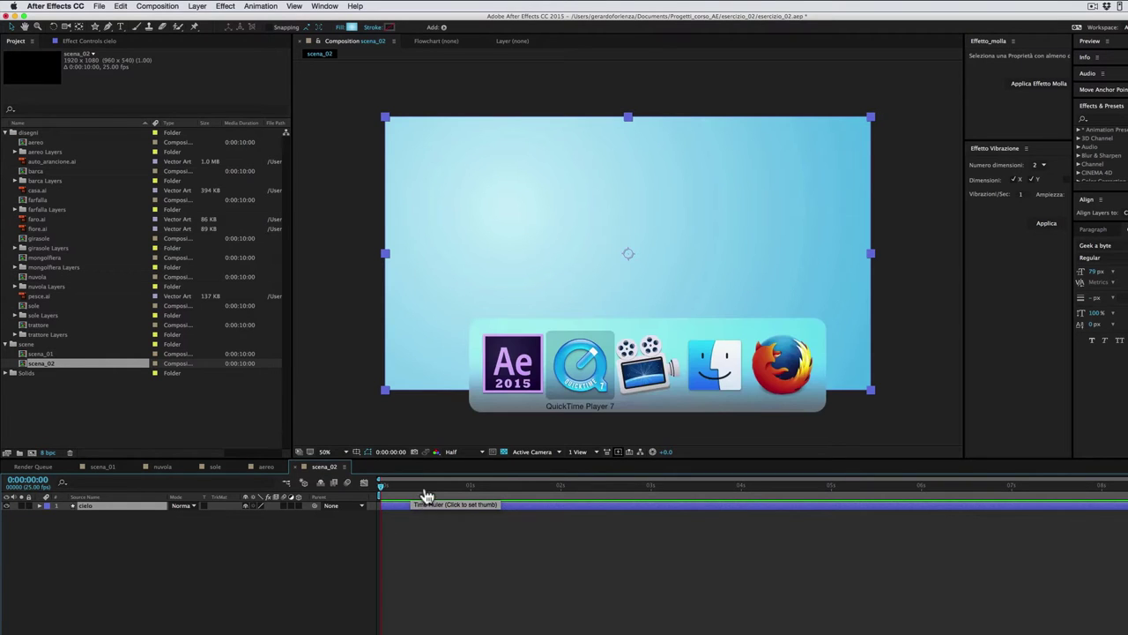
{"action": "left_click", "coordinate": [582, 375]}
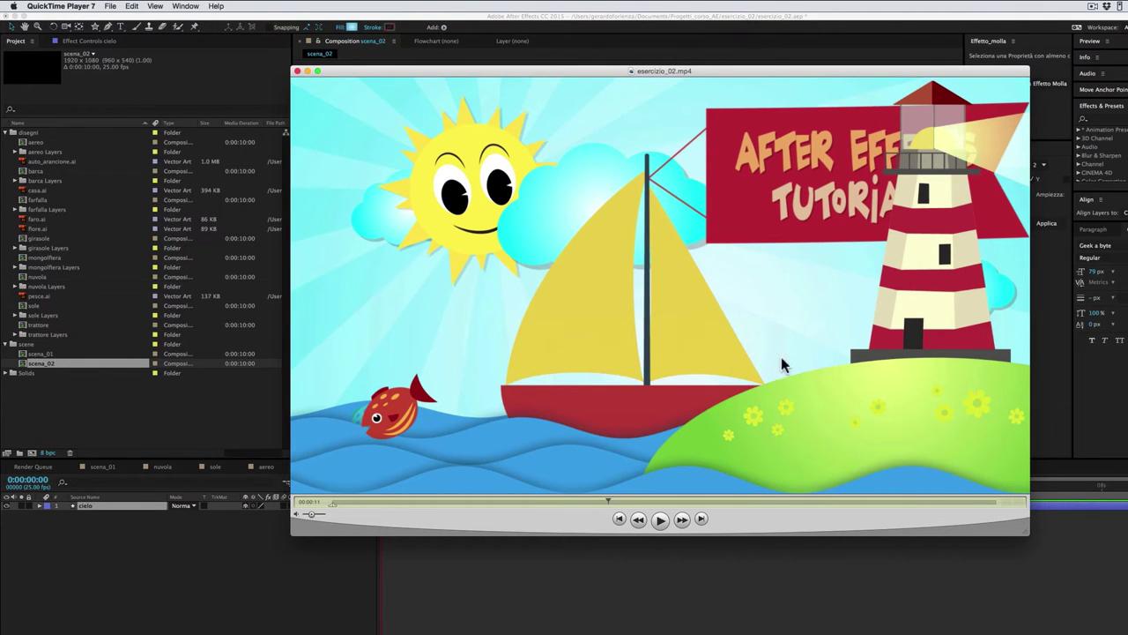
{"action": "left_click", "coordinate": [661, 520]}
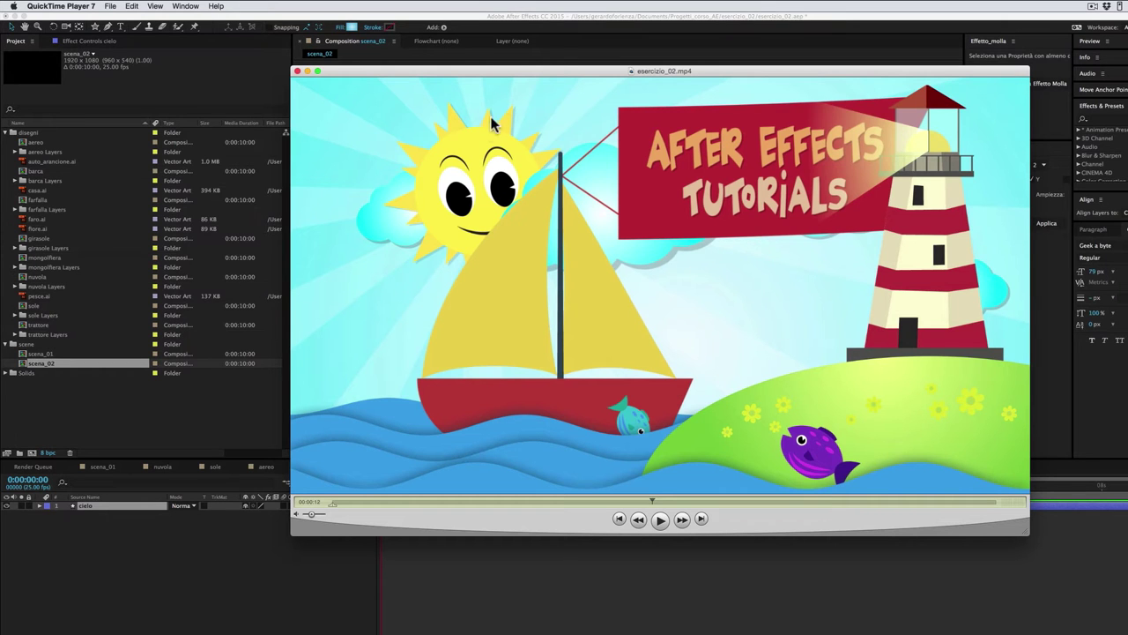
{"action": "left_click_drag", "start_coordinate": [653, 500], "coordinate": [372, 501]}
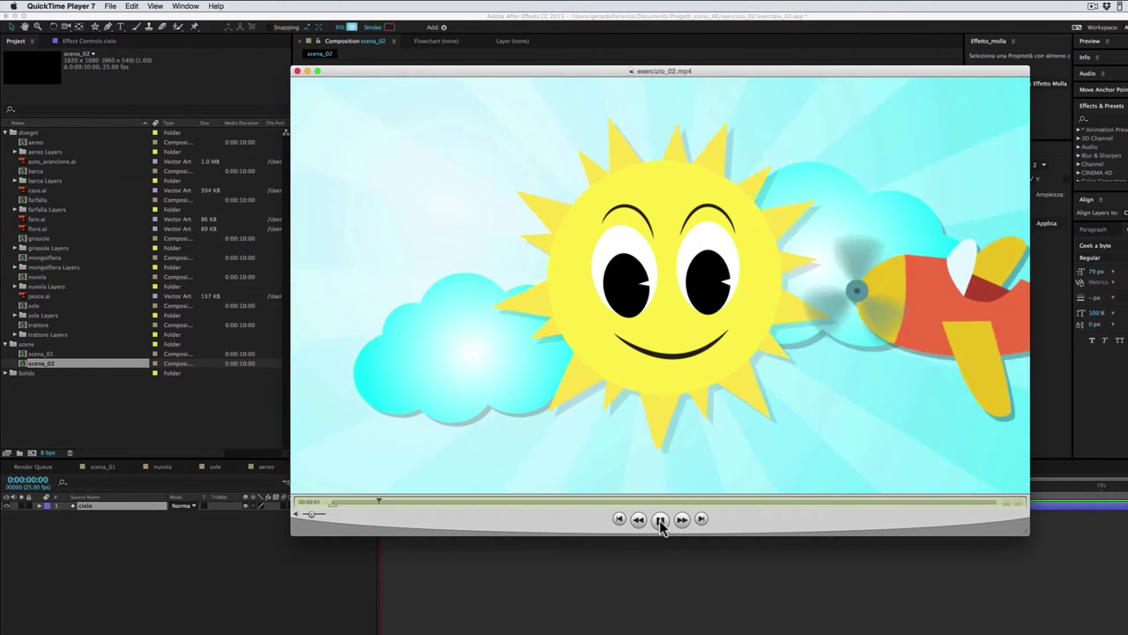
{"action": "left_click", "coordinate": [658, 520]}
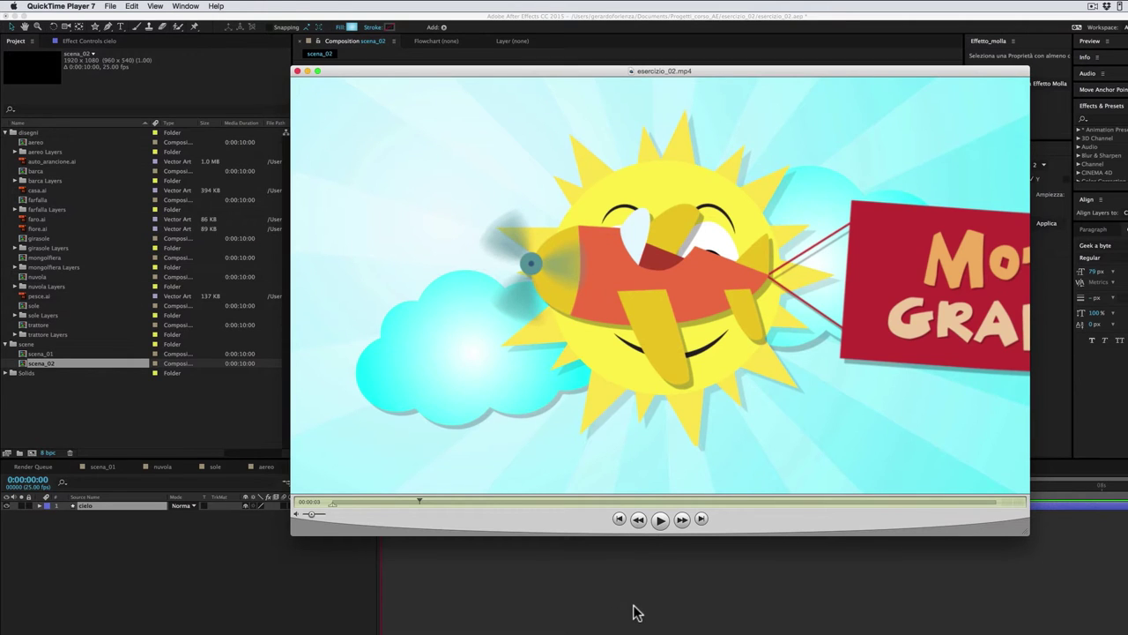
{"action": "key", "text": "super+q"}
In scena_01, go to about one second and reveal only the raggi layer's Rotation.
{"action": "left_click", "coordinate": [113, 469]}
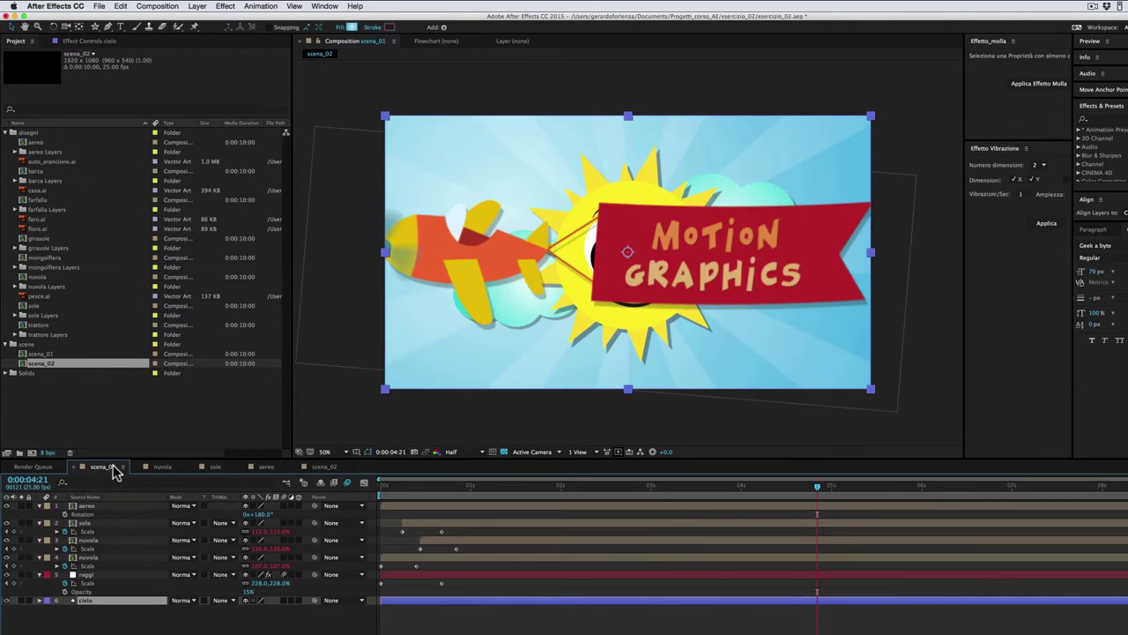
{"action": "left_click_drag", "start_coordinate": [474, 490], "coordinate": [552, 502]}
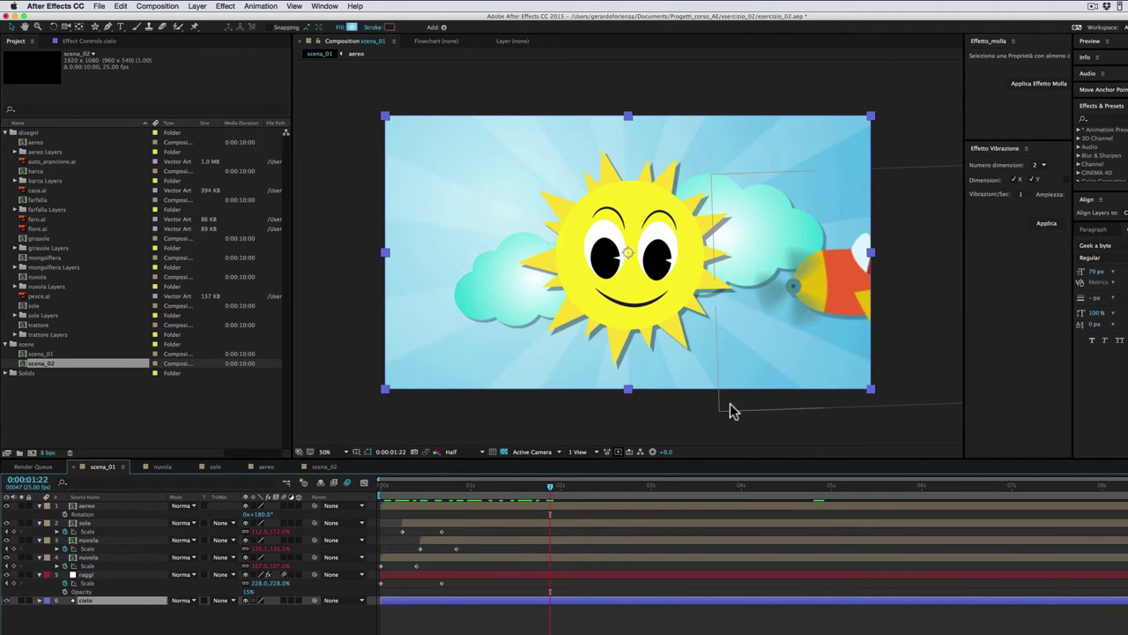
{"action": "left_click", "coordinate": [573, 578]}
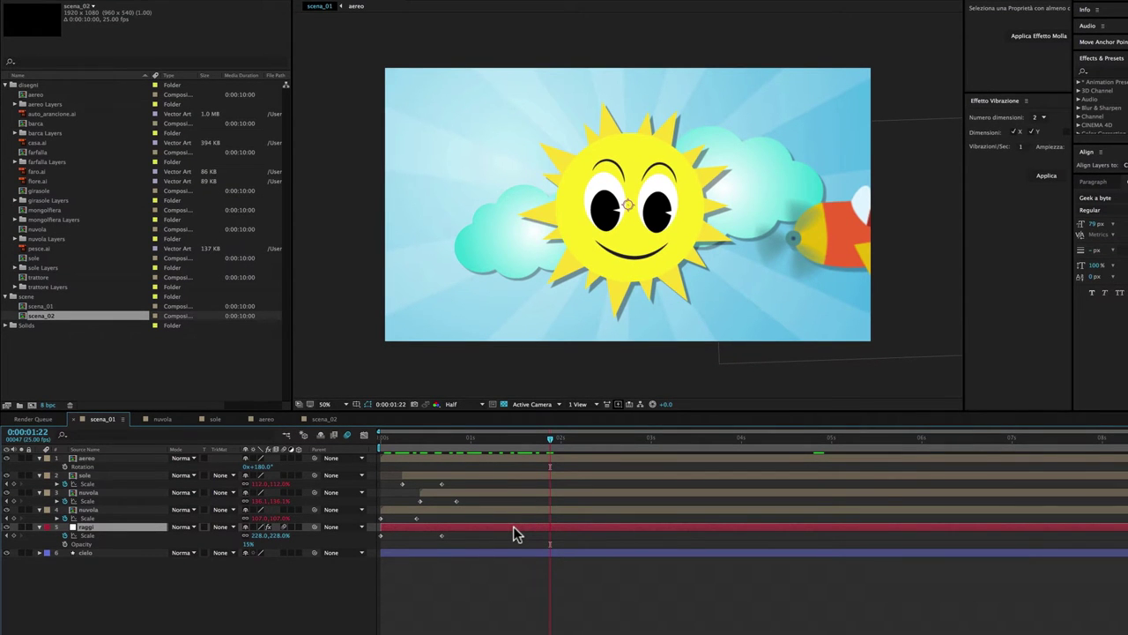
{"action": "key", "text": "r"}
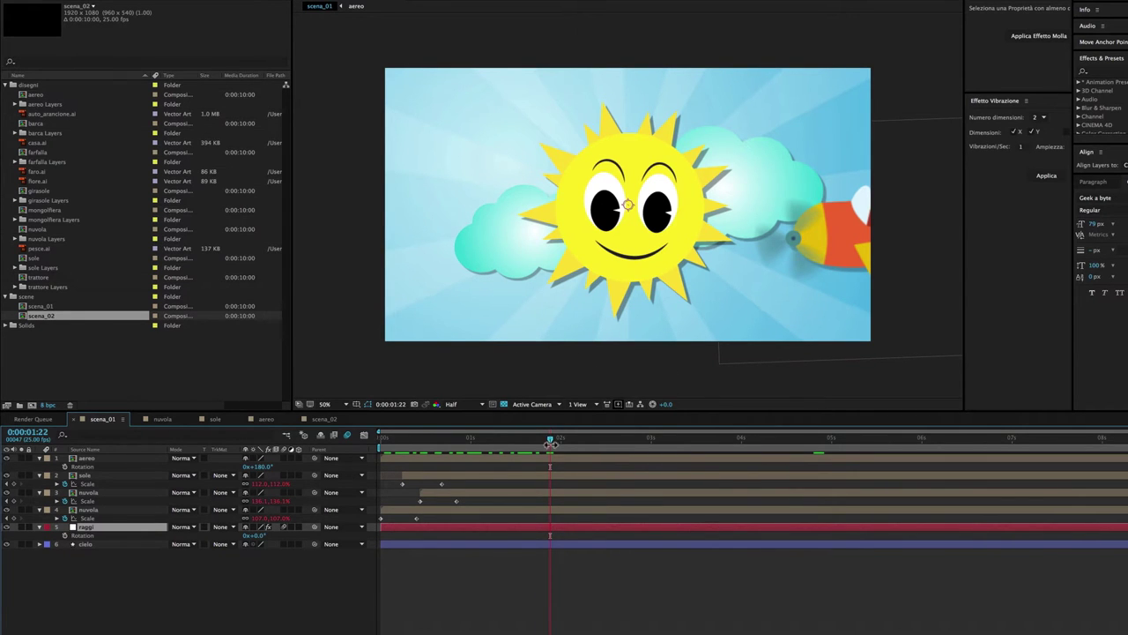
Keyframe the raggi Rotation from 0° at 0:00 to 120° near the end, and preview it.
{"action": "left_click_drag", "start_coordinate": [550, 442], "coordinate": [370, 440]}
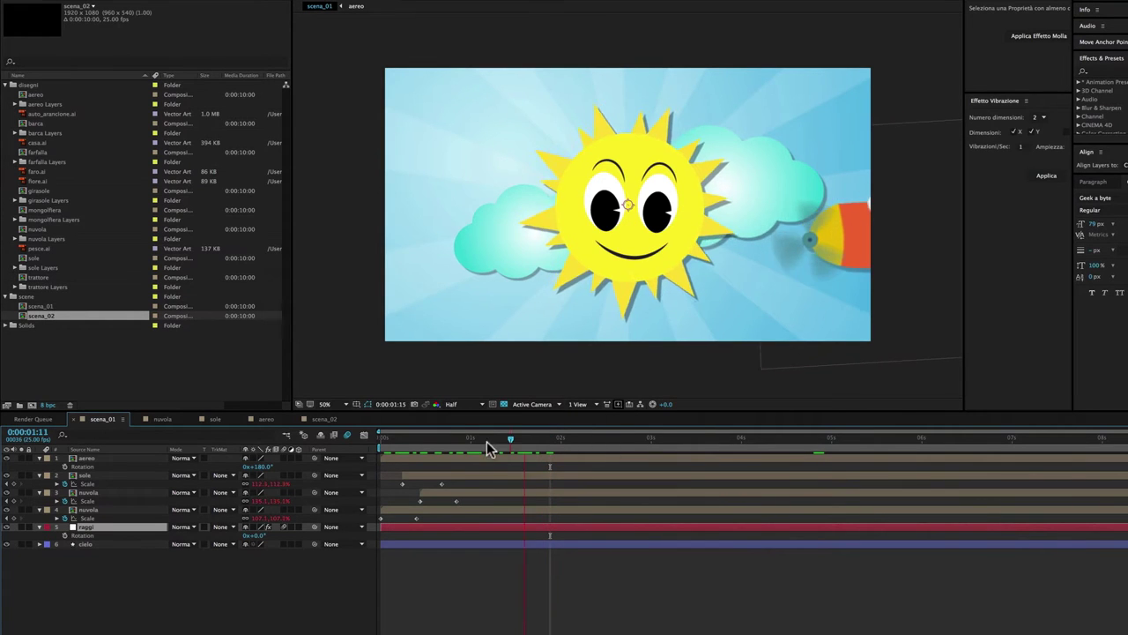
{"action": "left_click", "coordinate": [65, 536]}
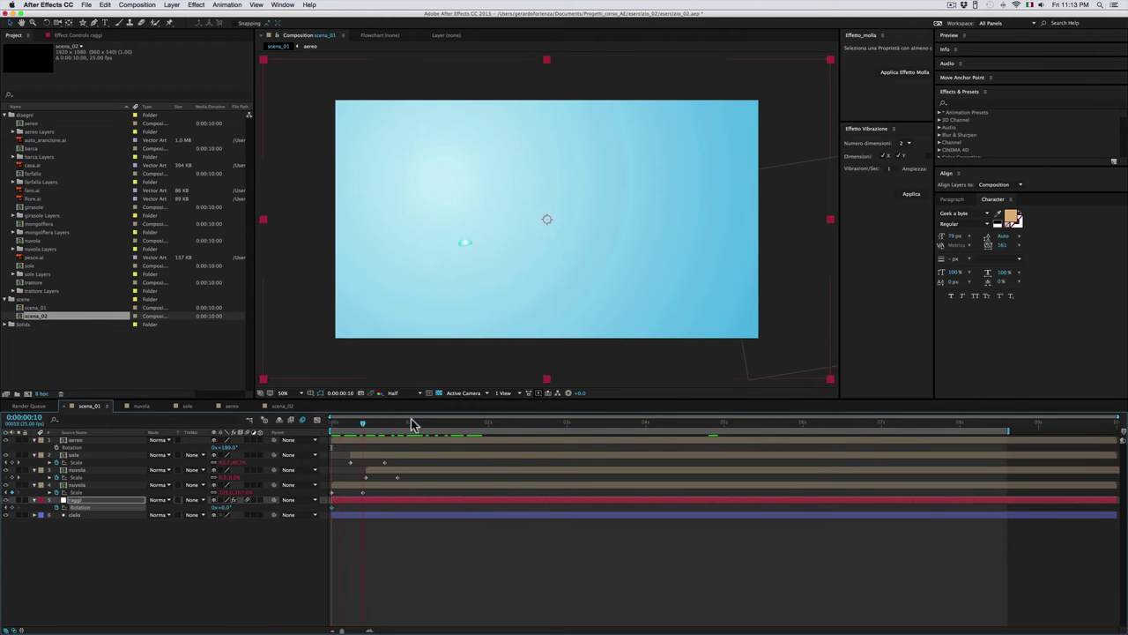
{"action": "left_click_drag", "start_coordinate": [331, 422], "coordinate": [1120, 430]}
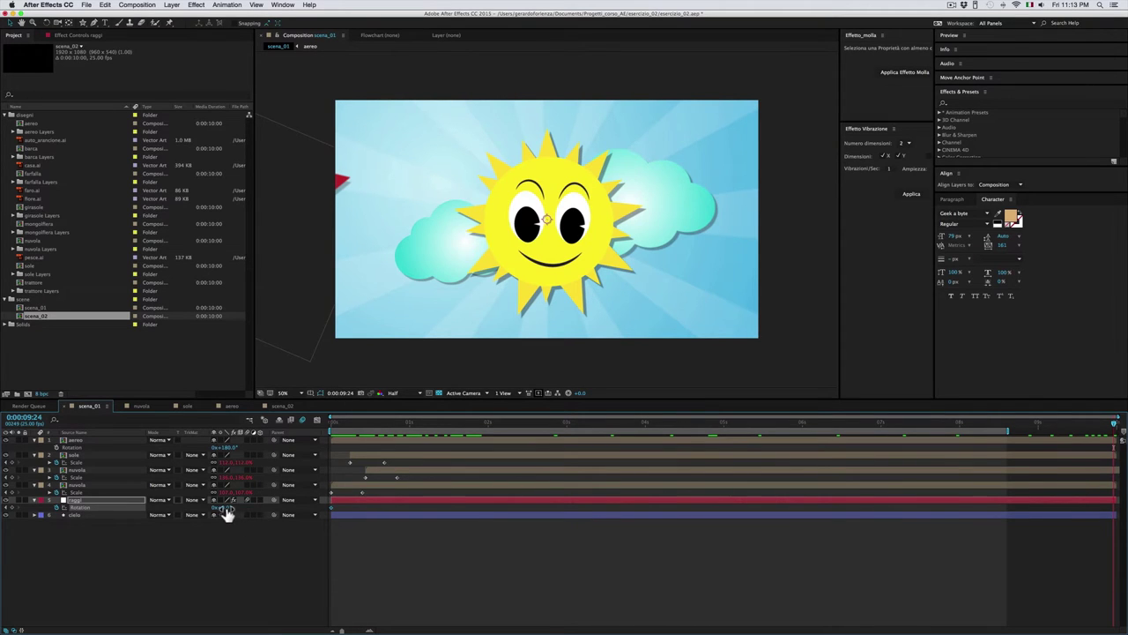
{"action": "mouse_move", "coordinate": [228, 509]}
{"action": "left_mouse_down"}
{"action": "mouse_move", "coordinate": [238, 509]}
{"action": "mouse_move", "coordinate": [199, 514]}
{"action": "left_mouse_up"}
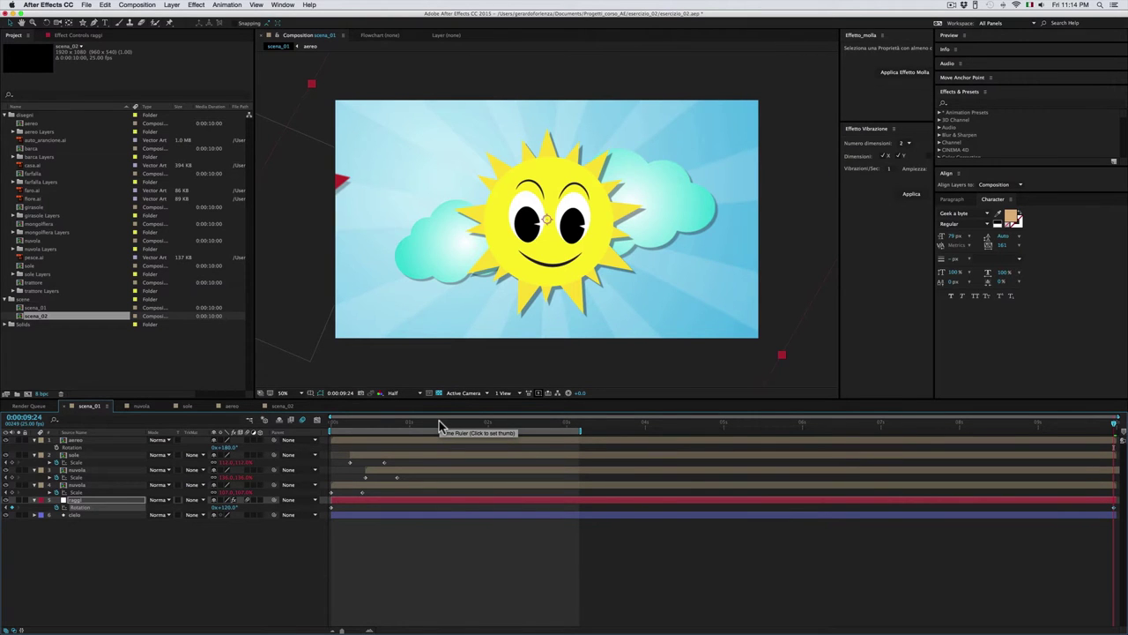
{"action": "key", "text": "space"}
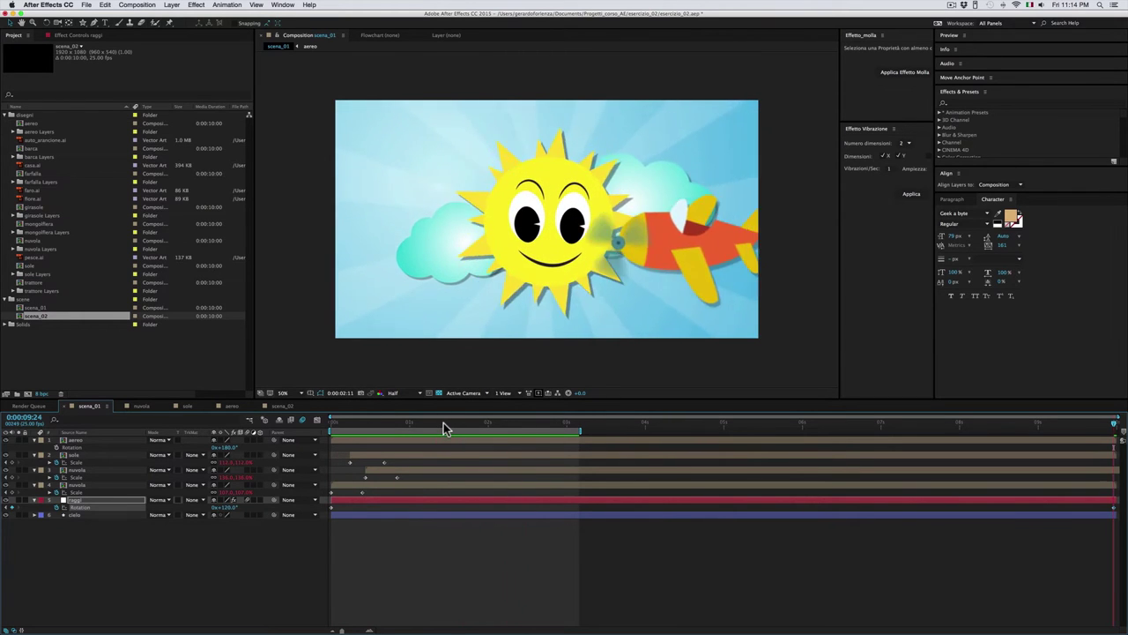
{"action": "left_click", "coordinate": [445, 428]}
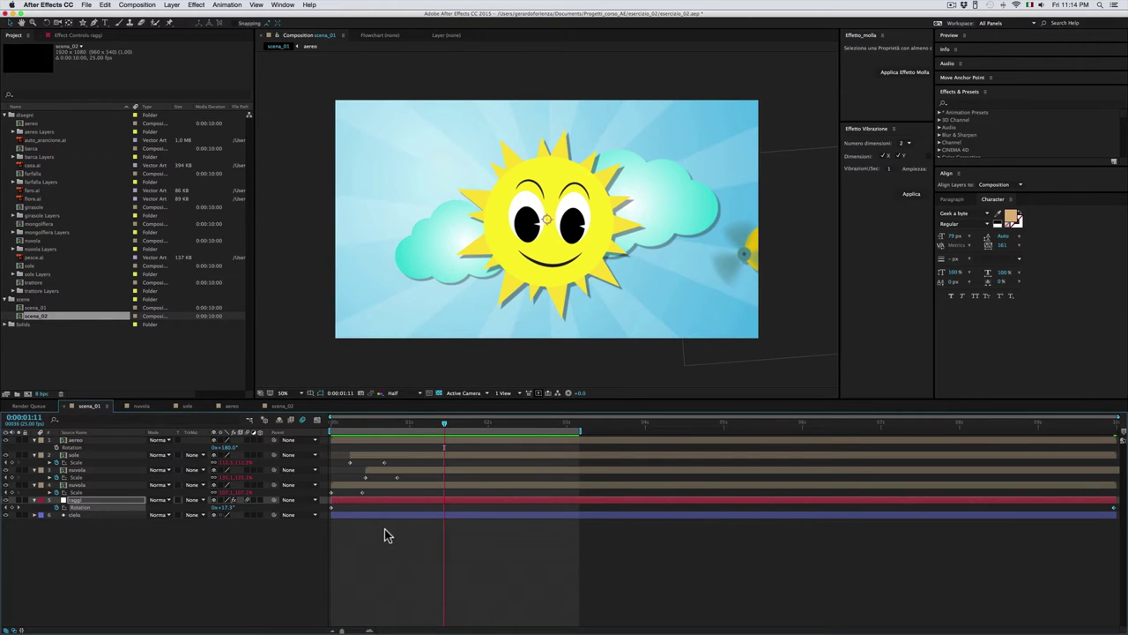
Copy the raggi rays layer and switch to the scena_02 composition.
{"action": "left_click", "coordinate": [402, 504]}
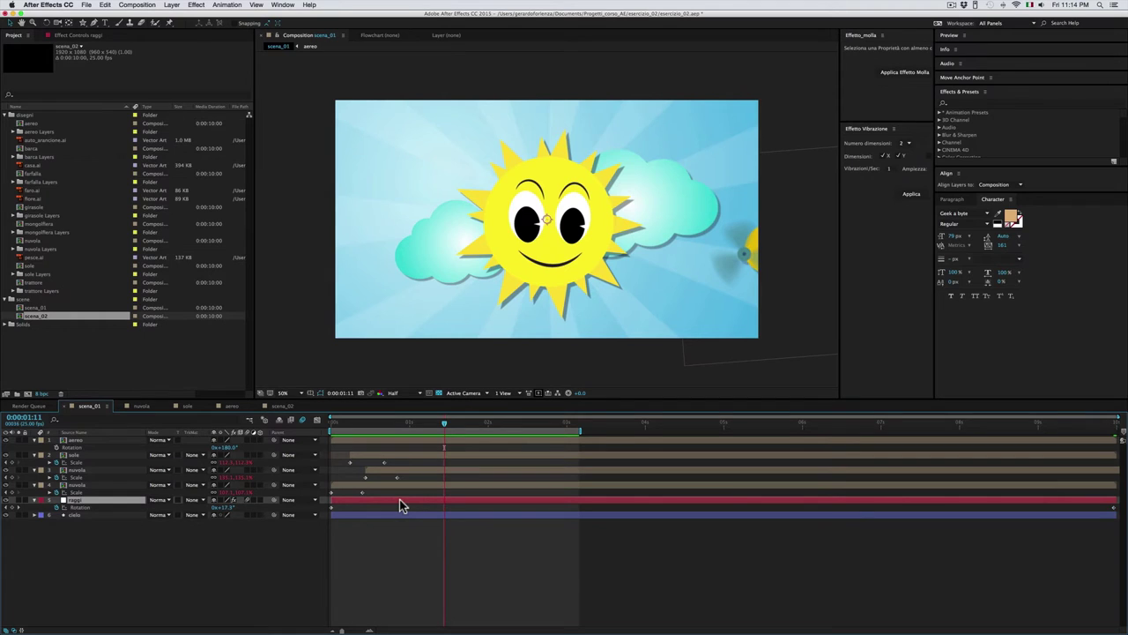
{"action": "left_click", "coordinate": [112, 5]}
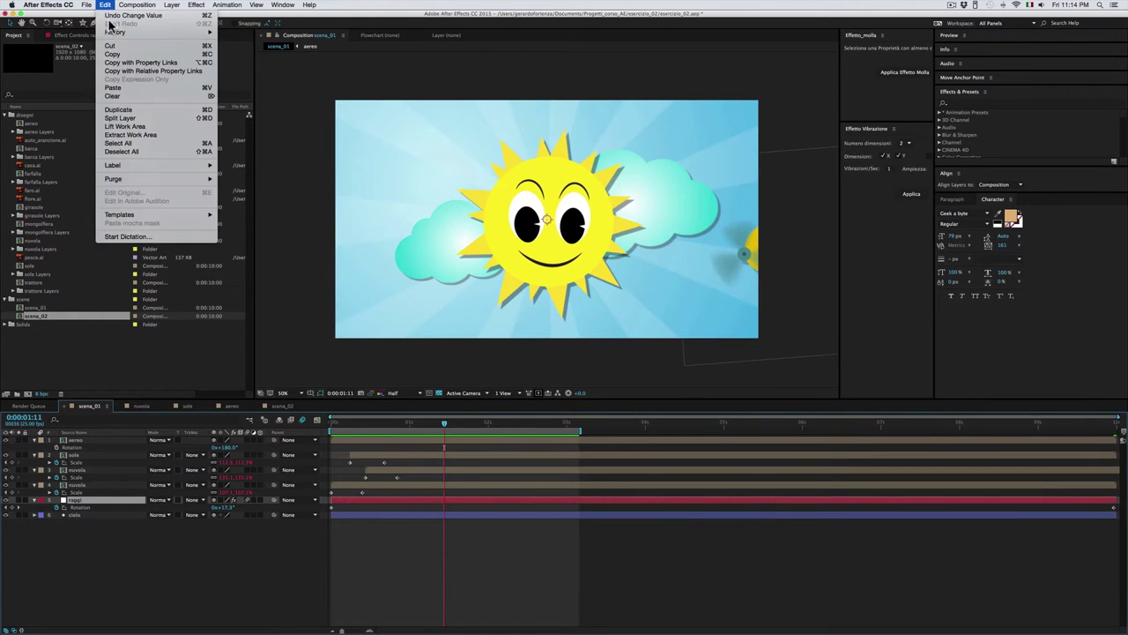
{"action": "left_click", "coordinate": [121, 54]}
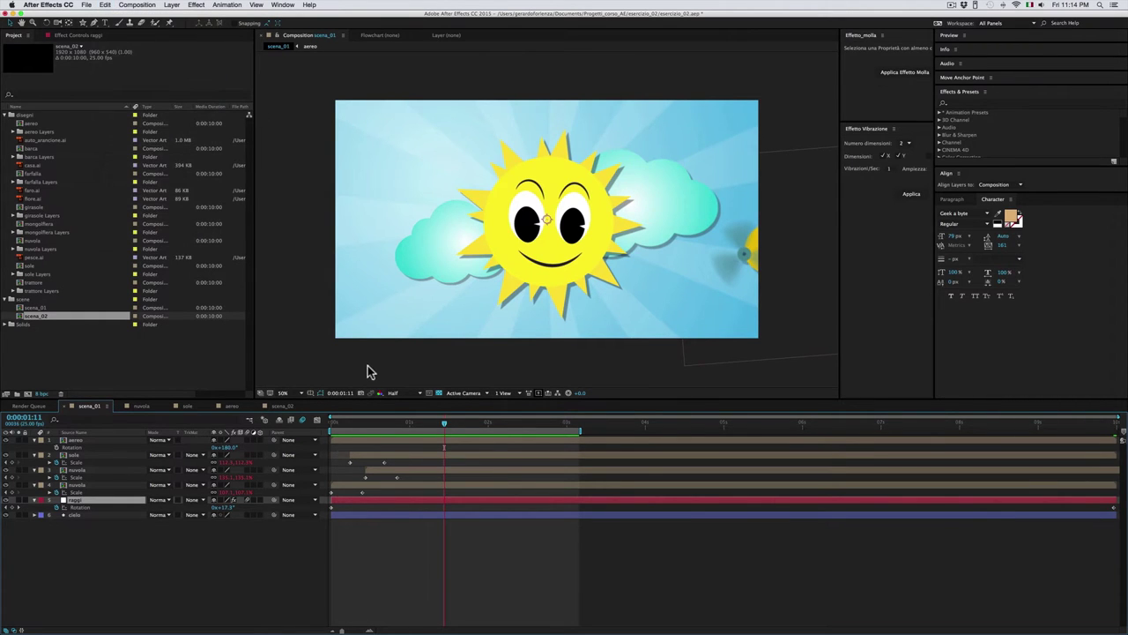
{"action": "left_click", "coordinate": [280, 406]}
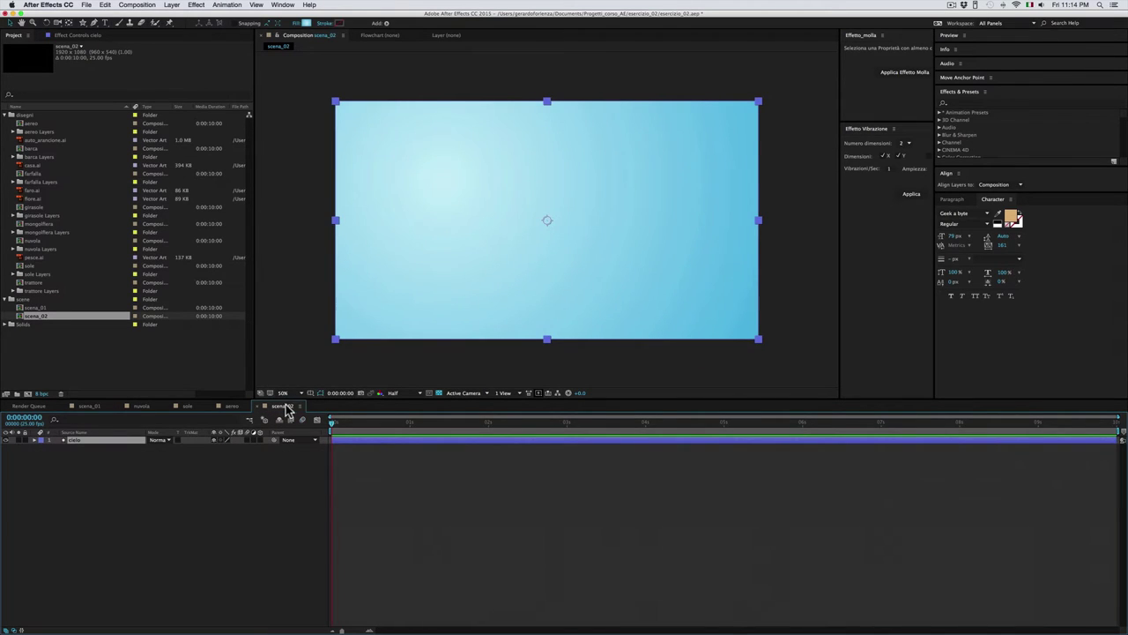
Paste the raggi rays layer above cielo in scena_02, then bring up the QuickTime reference.
{"action": "key", "text": "ctrl+v"}
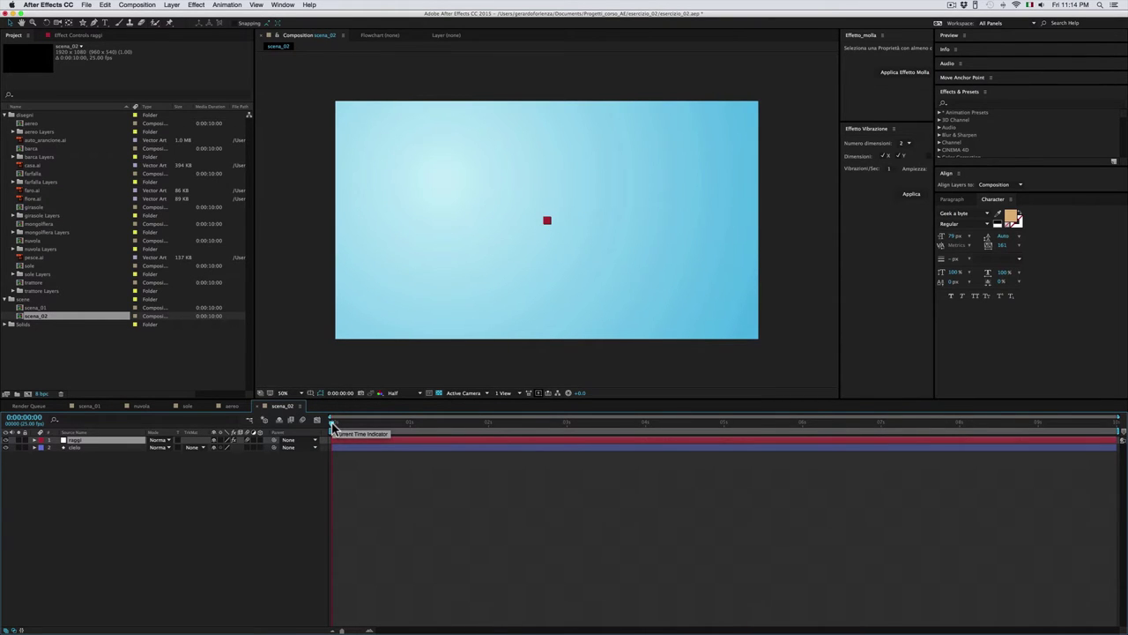
{"action": "left_click_drag", "start_coordinate": [333, 429], "coordinate": [399, 421]}
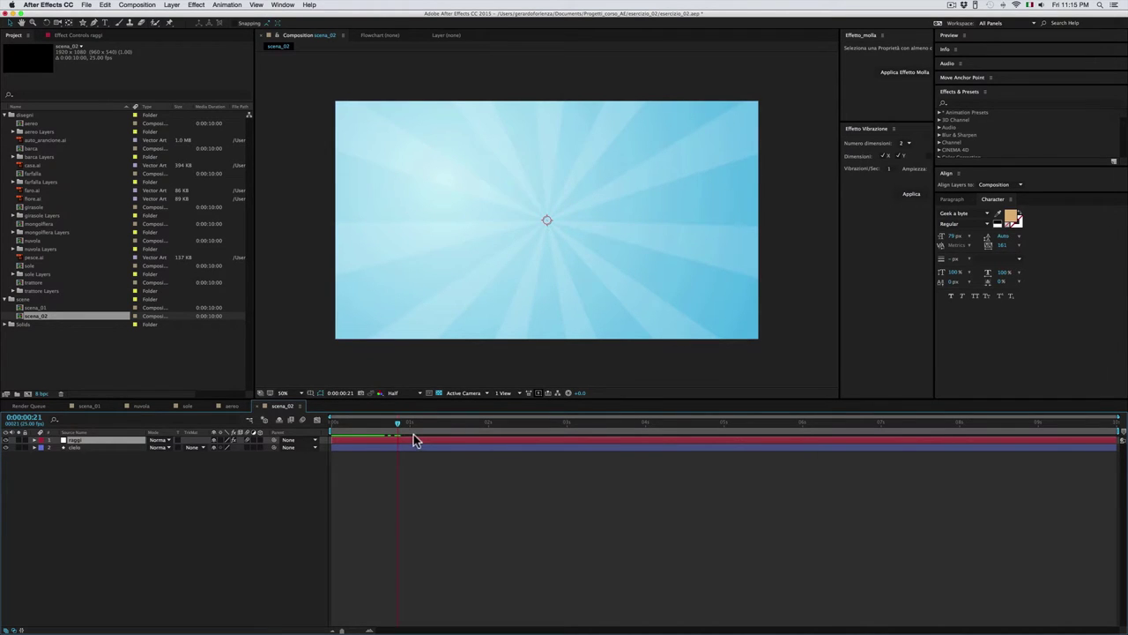
{"action": "key", "text": "super+Tab"}
{"action": "left_click", "coordinate": [508, 322]}
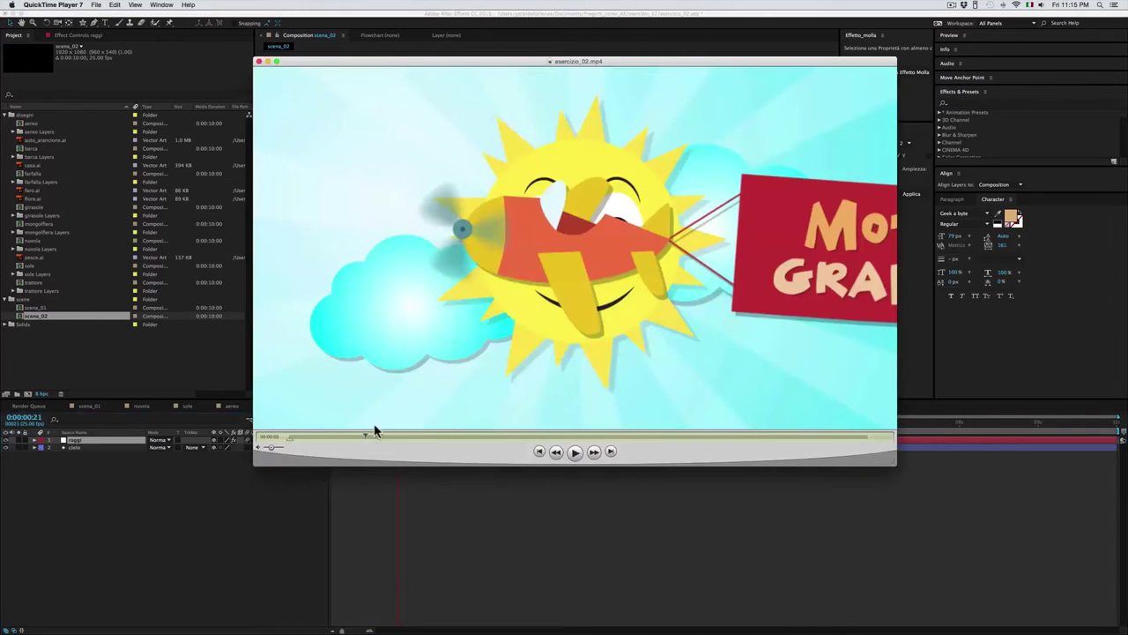
Scrub the reference video to the boat and lighthouse scene, then return to After Effects.
{"action": "left_click_drag", "start_coordinate": [466, 434], "coordinate": [527, 435]}
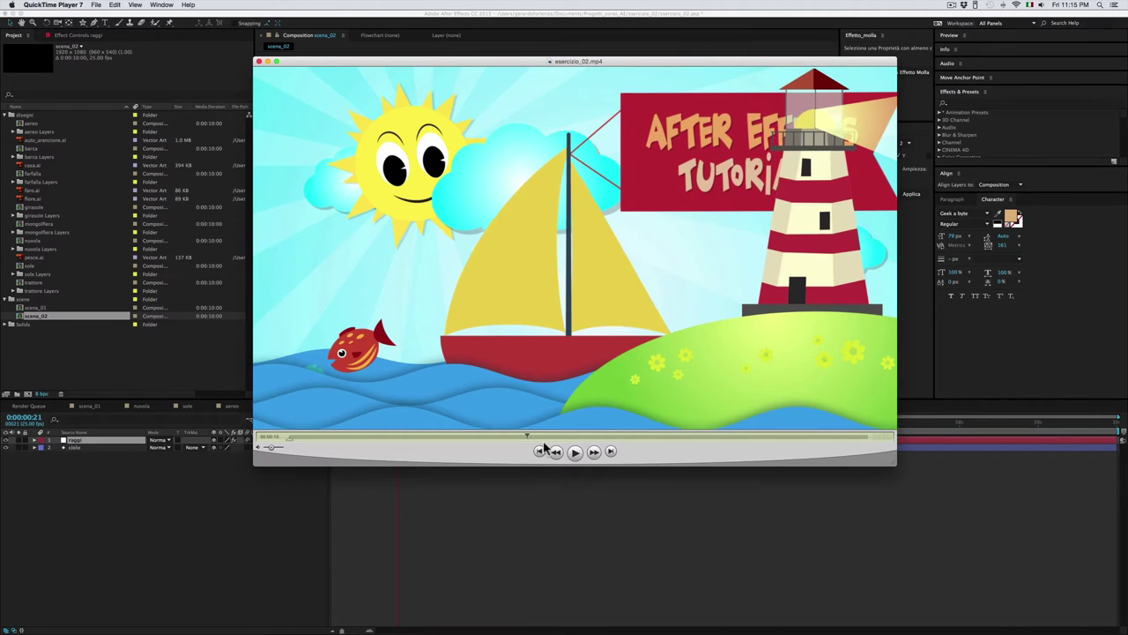
{"action": "left_click", "coordinate": [518, 505]}
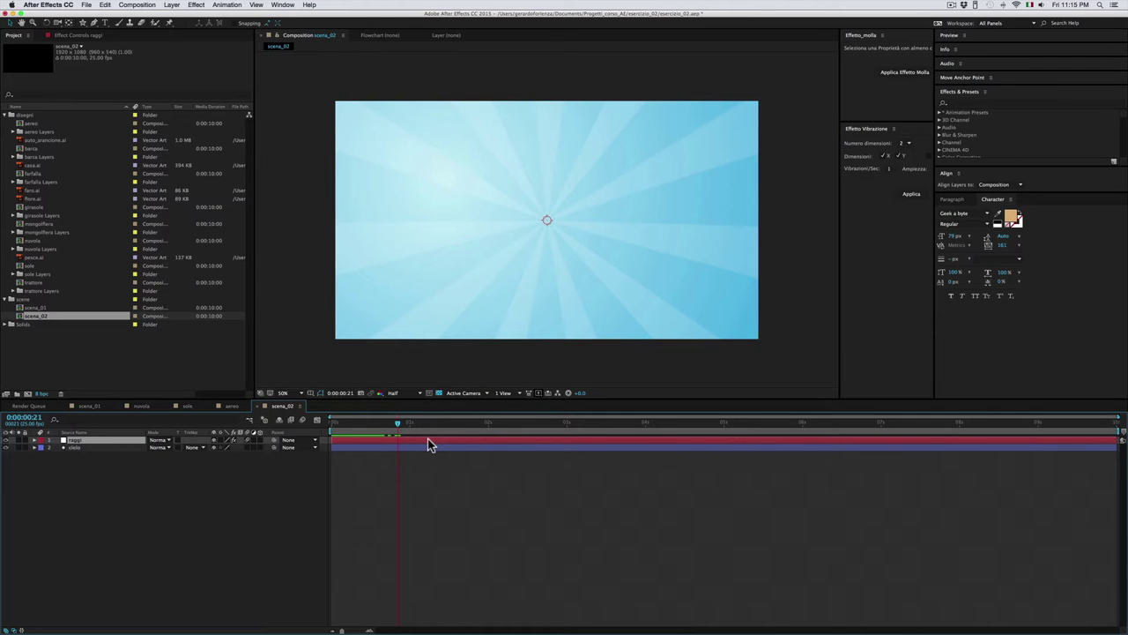
Keyframe the rays' Scale at 228%, shift them up-left, scale to 312% later, and preview.
{"action": "key", "text": "s"}
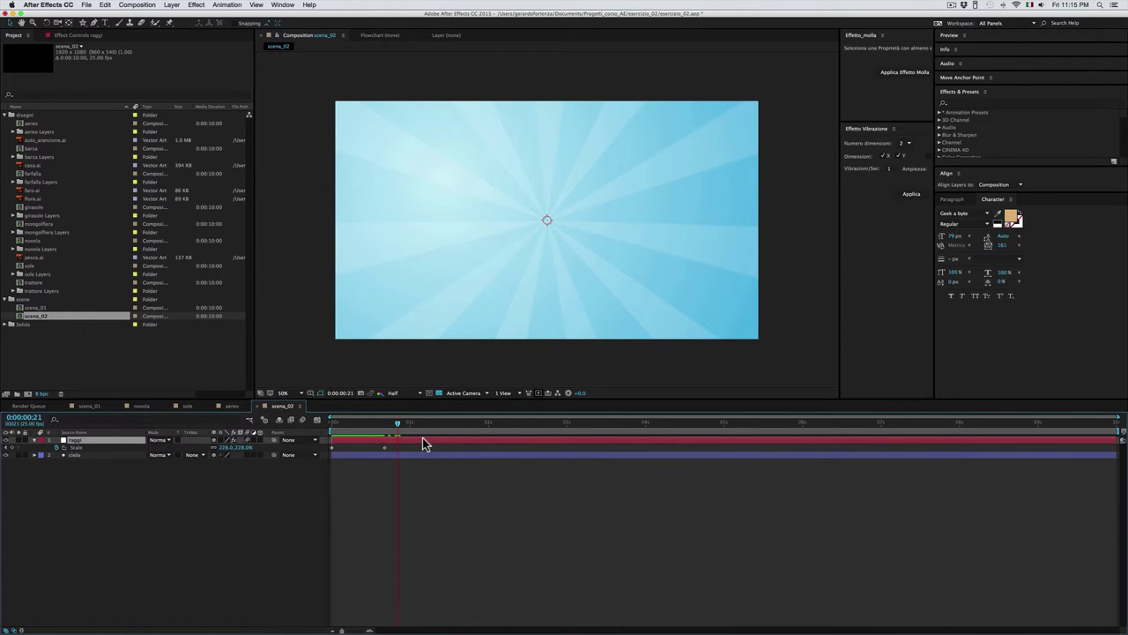
{"action": "left_click", "coordinate": [57, 448]}
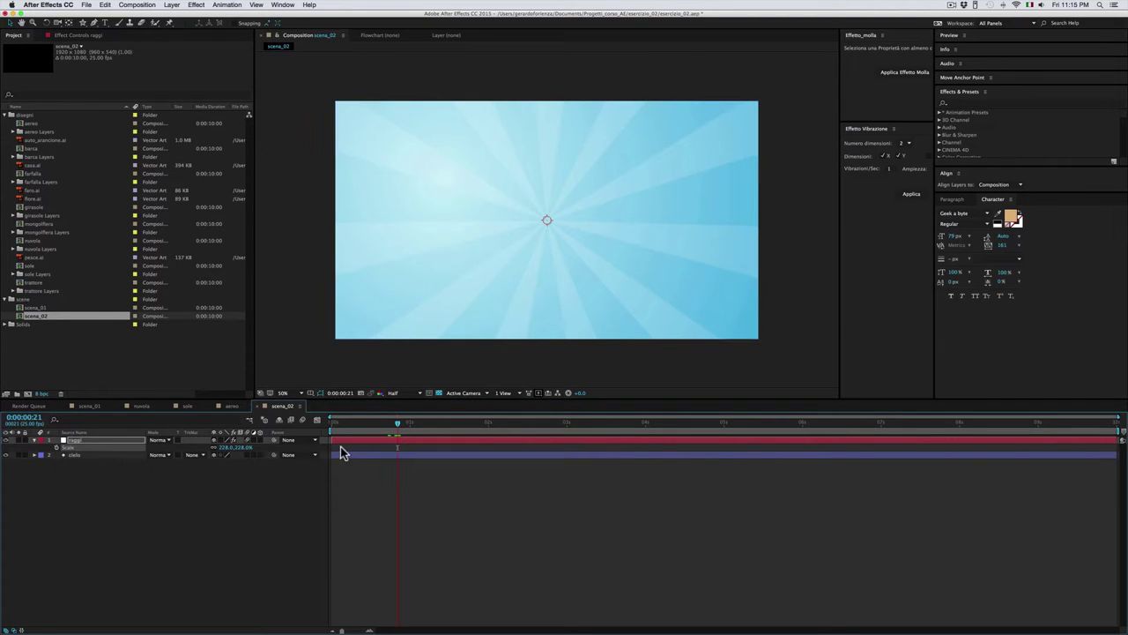
{"action": "left_click_drag", "start_coordinate": [392, 426], "coordinate": [527, 424]}
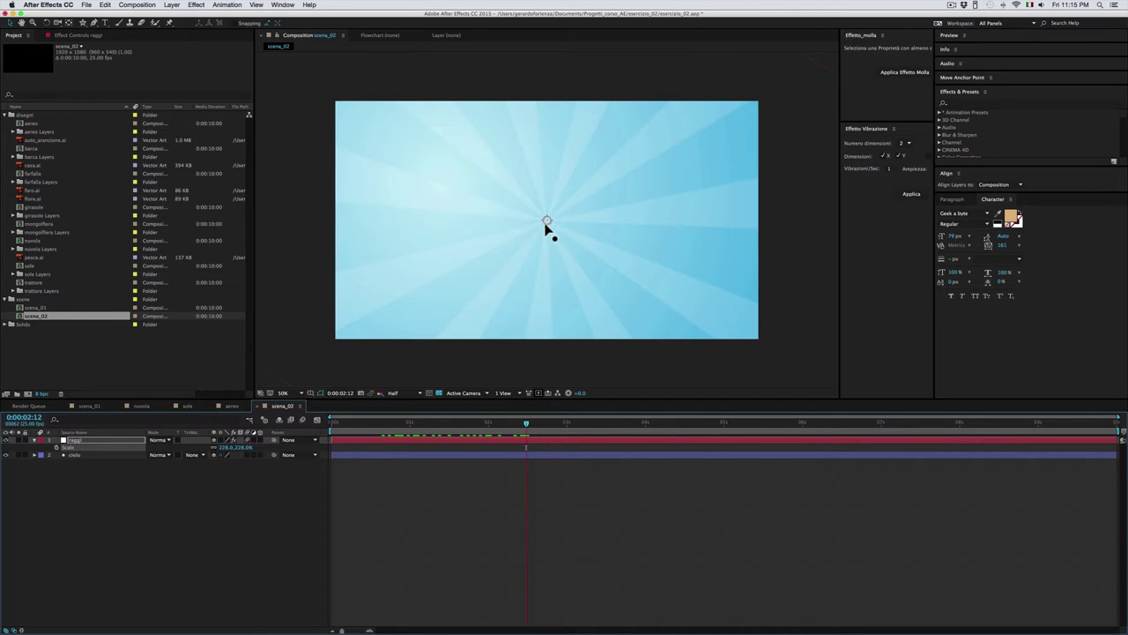
{"action": "left_click_drag", "start_coordinate": [549, 222], "coordinate": [452, 189]}
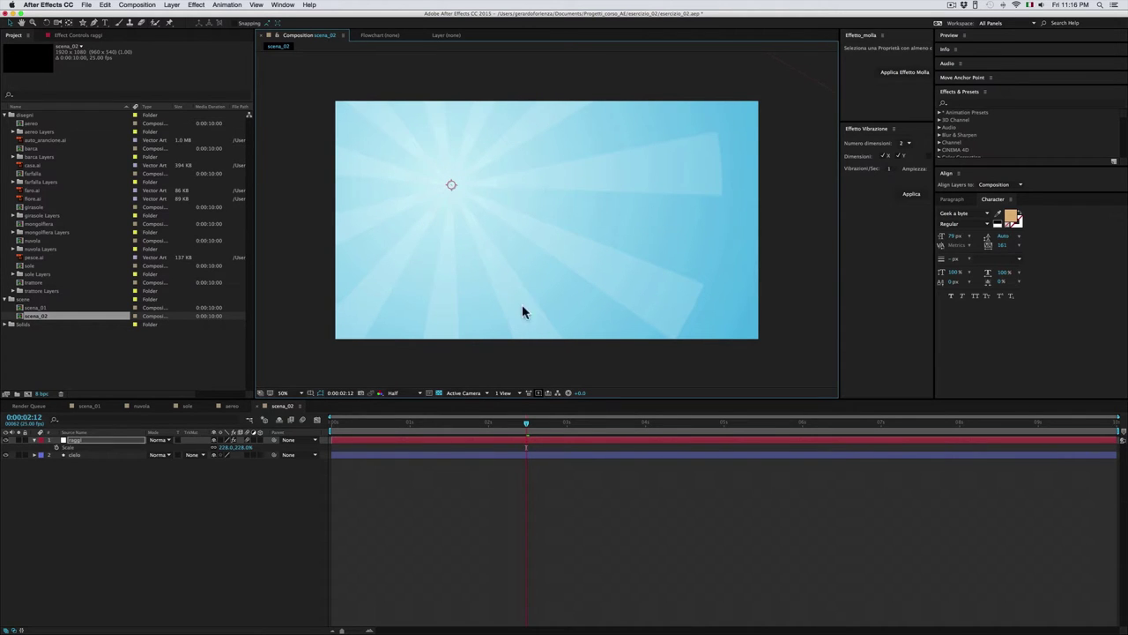
{"action": "left_click_drag", "start_coordinate": [242, 455], "coordinate": [262, 444]}
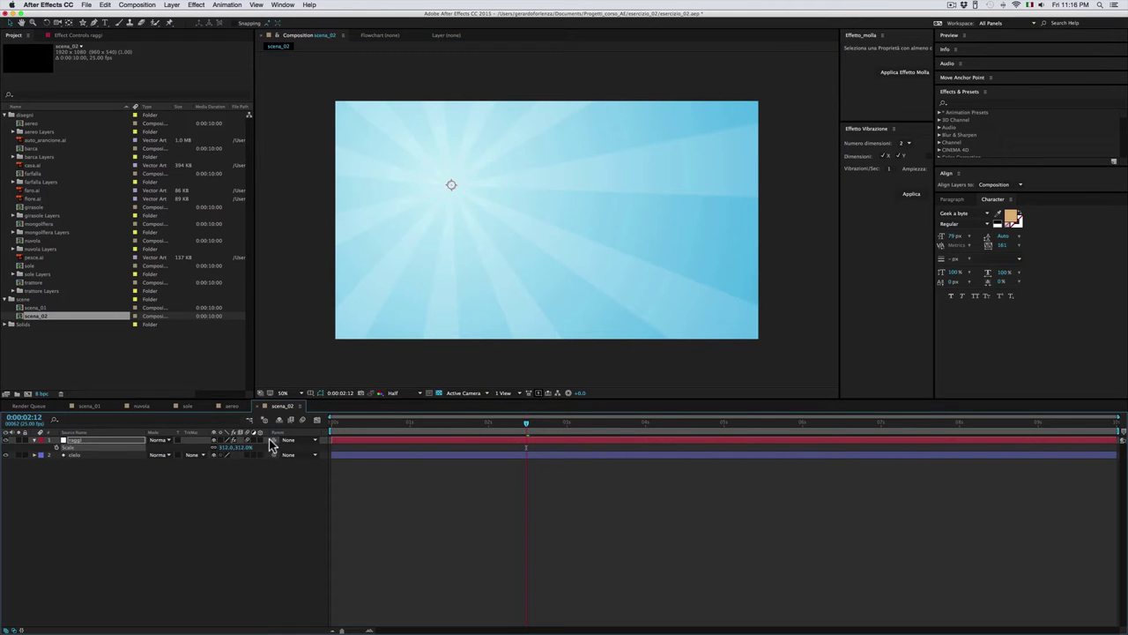
{"action": "left_click", "coordinate": [477, 256]}
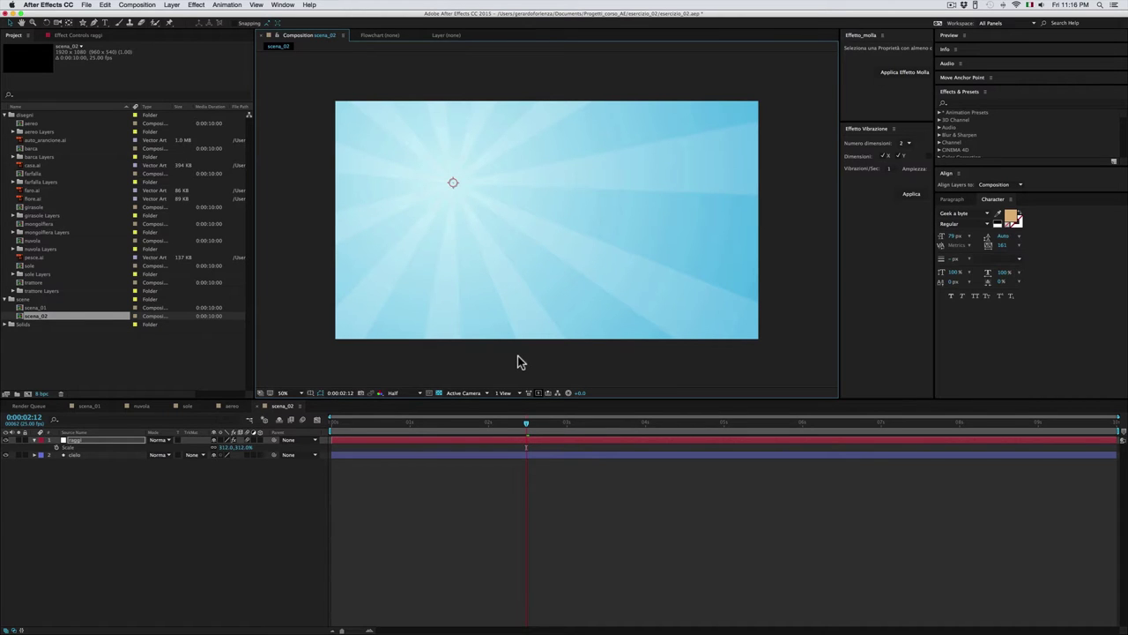
{"action": "key", "text": "space"}
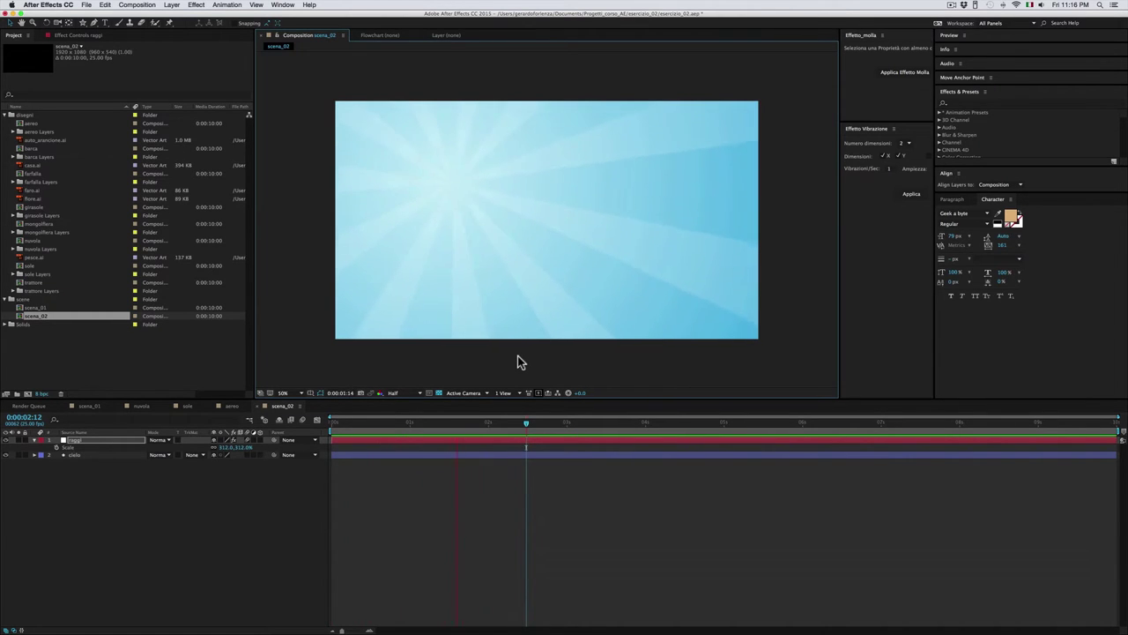
{"action": "left_click", "coordinate": [525, 428]}
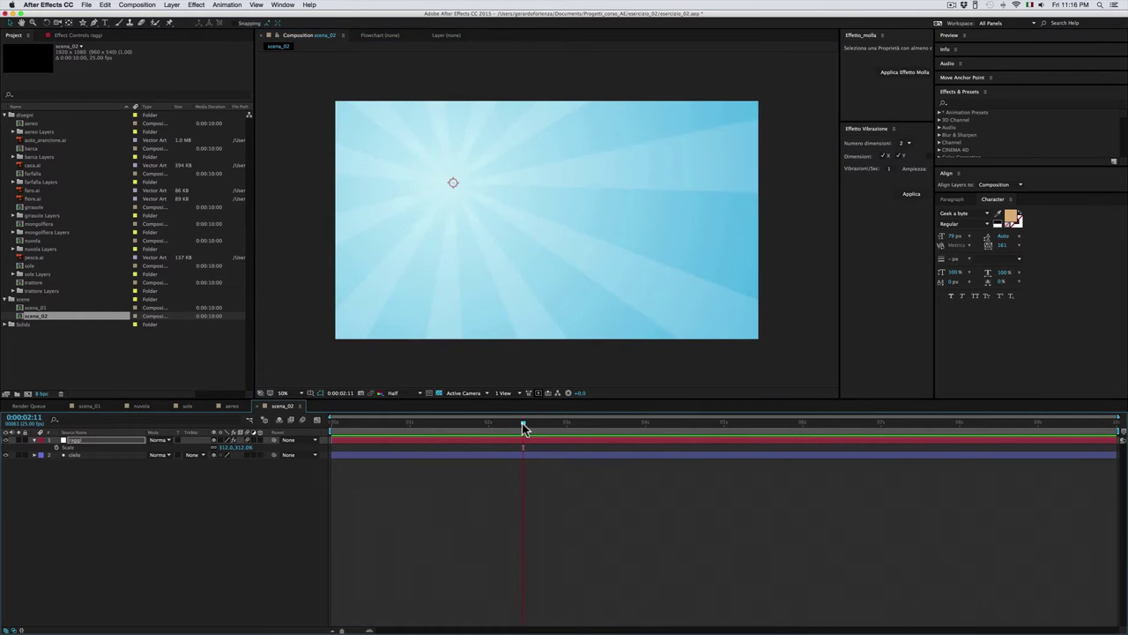
{"action": "key", "text": "super+Tab"}
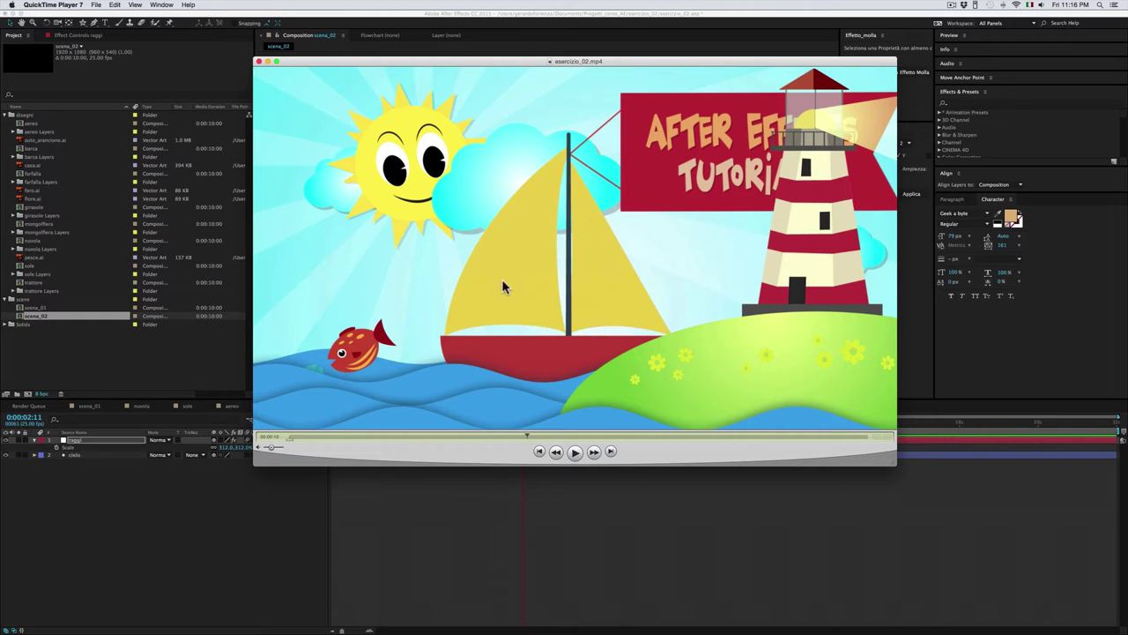
Bring the After Effects window back in front of QuickTime Player.
{"action": "left_click", "coordinate": [497, 500]}
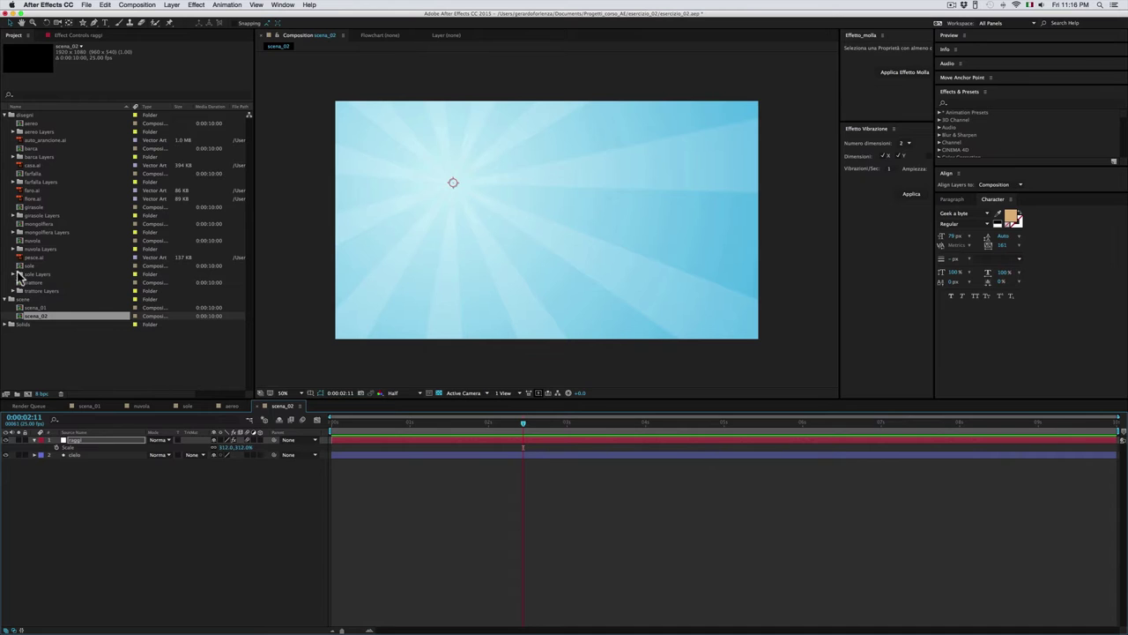
Drop the nuvola cloud into scena_02, shrunk and moved up-left over the rays.
{"action": "left_click_drag", "start_coordinate": [28, 239], "coordinate": [446, 177]}
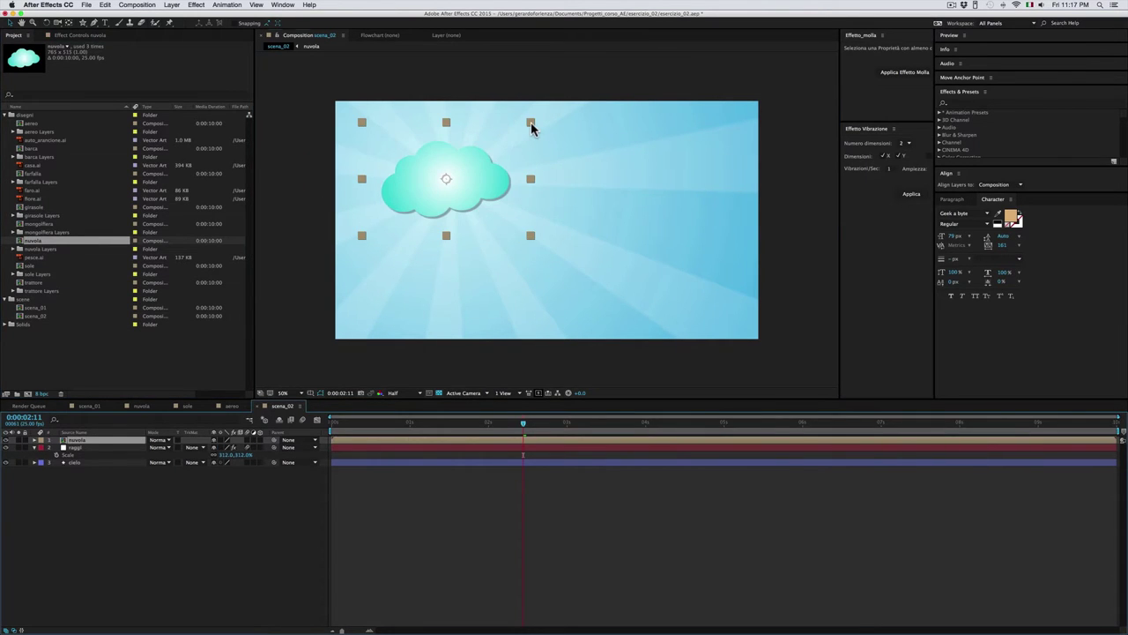
{"action": "left_click_drag", "start_coordinate": [531, 124], "coordinate": [507, 139]}
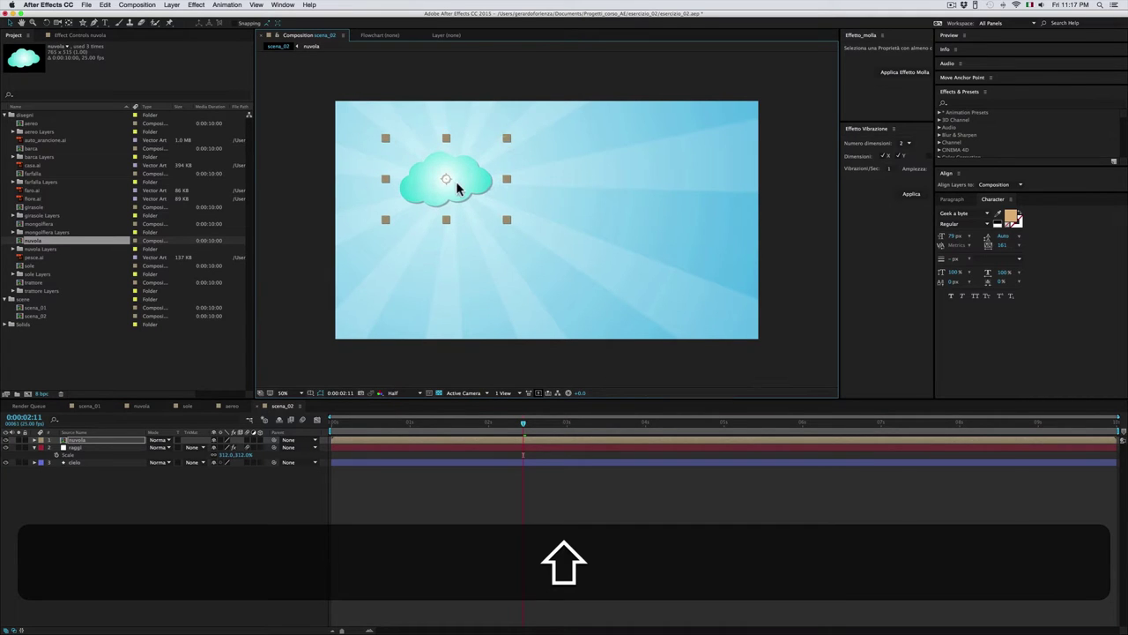
{"action": "left_click_drag", "start_coordinate": [457, 187], "coordinate": [439, 181]}
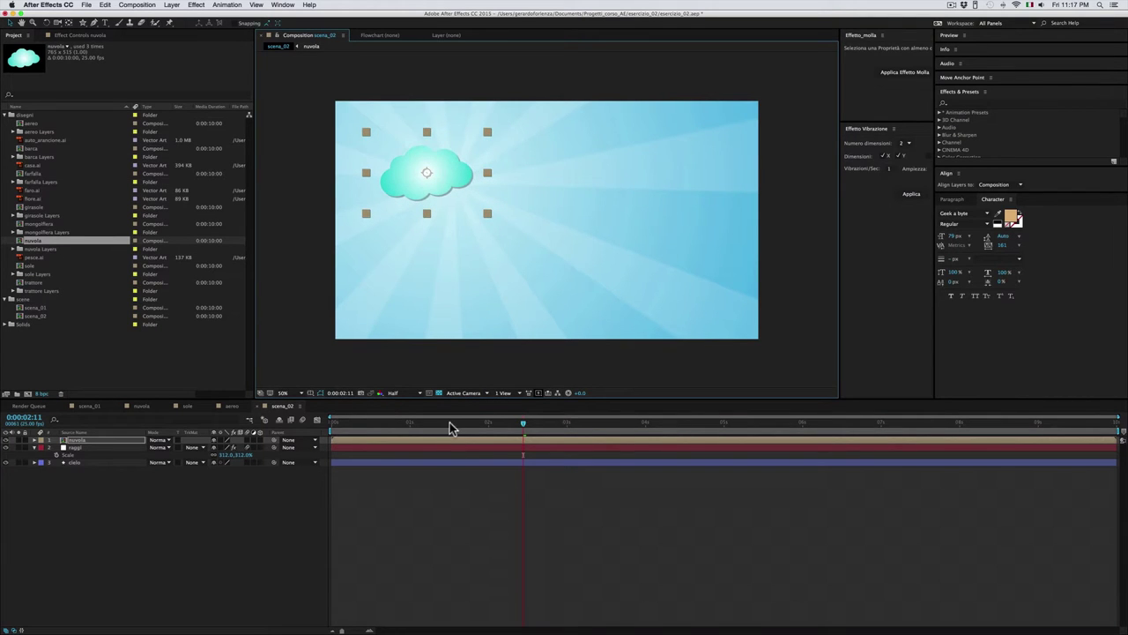
Preview the scene from 0:00:01:13 to check the cloud.
{"action": "left_click", "coordinate": [449, 424]}
{"action": "key", "text": "space"}
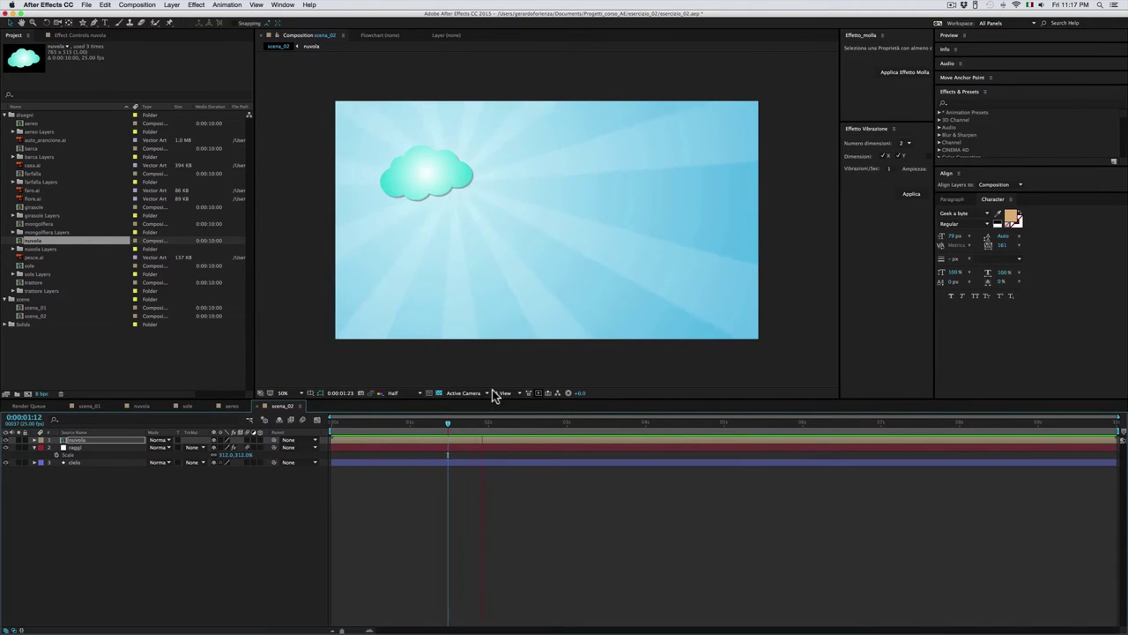
{"action": "left_click", "coordinate": [471, 191]}
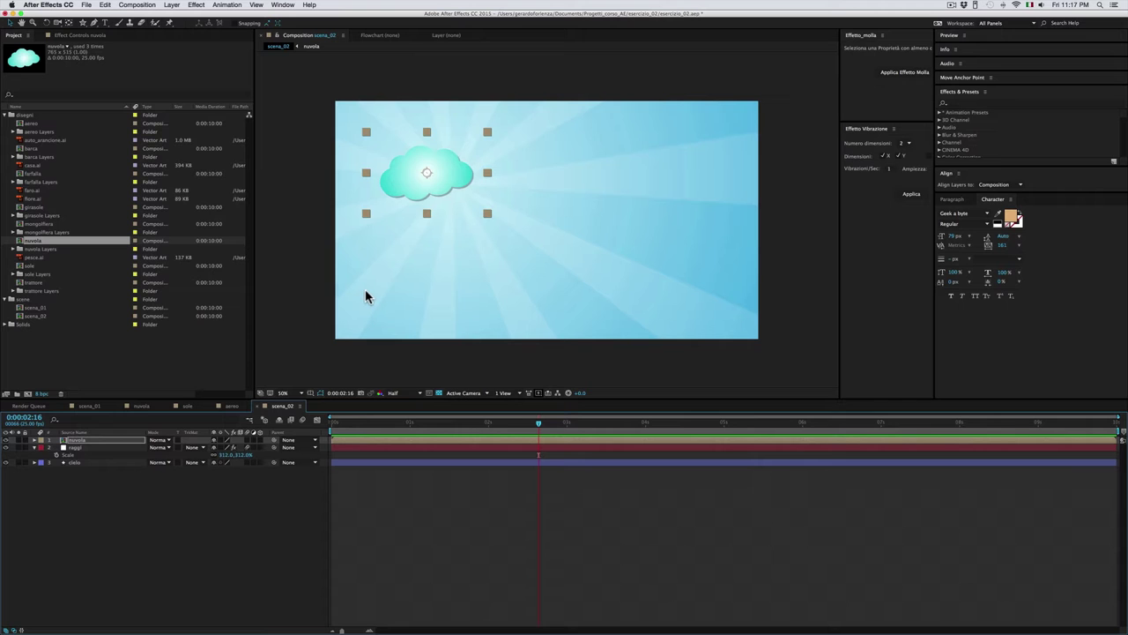
Add the sole sun layer, shrunk and moved up-left, and compare it with the reference video.
{"action": "mouse_move", "coordinate": [26, 266]}
{"action": "left_mouse_down"}
{"action": "mouse_move", "coordinate": [392, 206]}
{"action": "mouse_move", "coordinate": [466, 181]}
{"action": "left_mouse_up"}
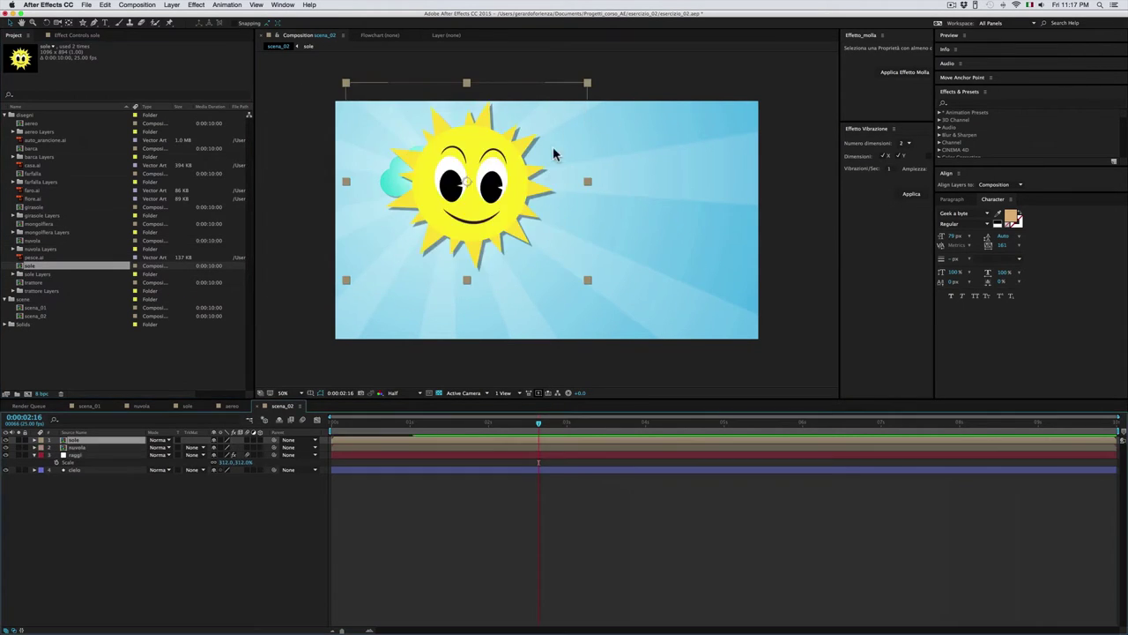
{"action": "left_click_drag", "start_coordinate": [588, 86], "coordinate": [530, 130], "text": "shift"}
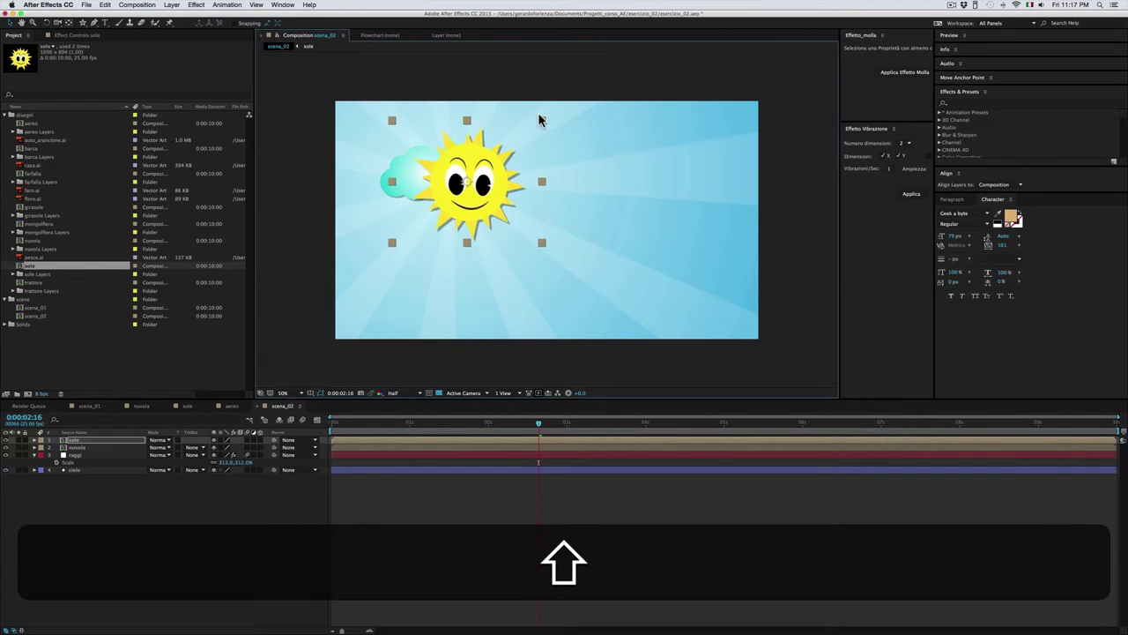
{"action": "left_click_drag", "start_coordinate": [473, 218], "coordinate": [460, 215]}
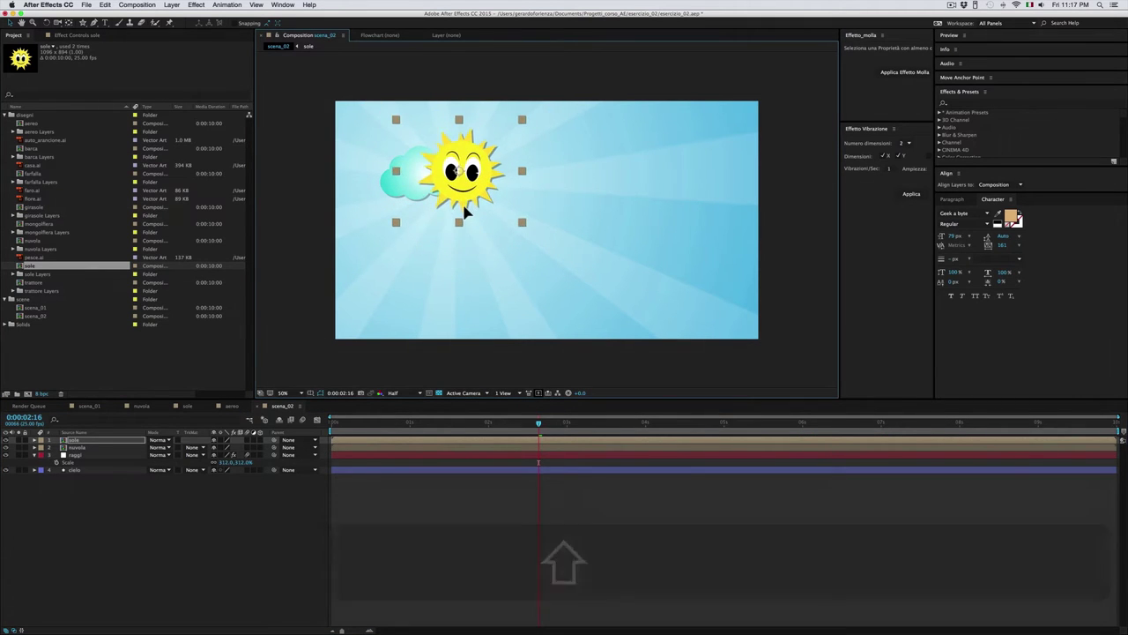
{"action": "key", "text": "super+Tab"}
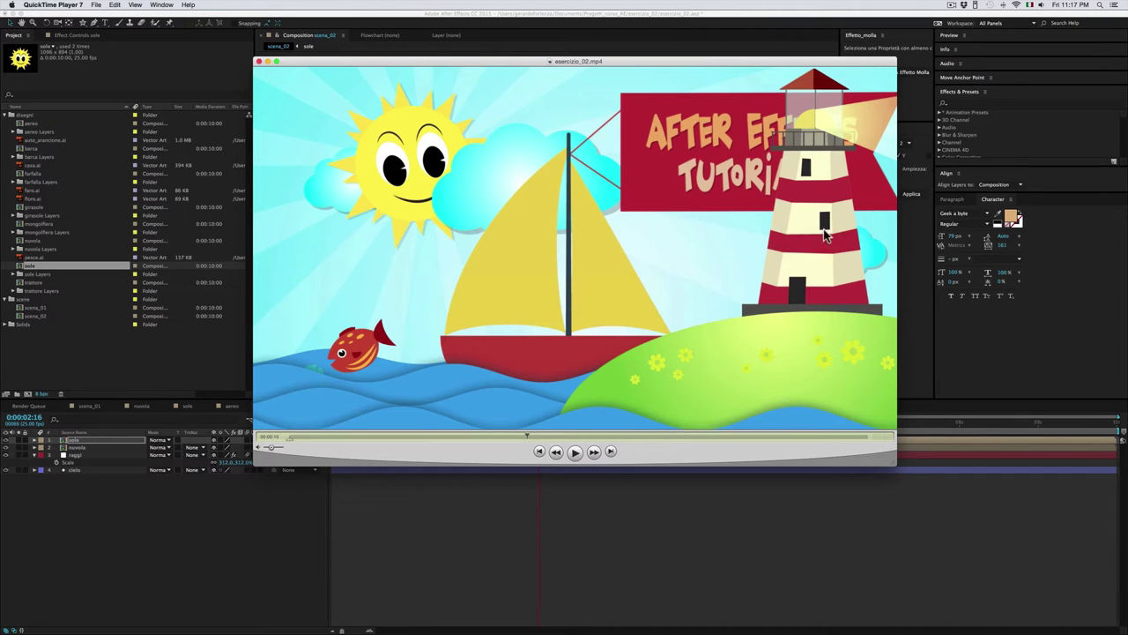
{"action": "left_click", "coordinate": [649, 528]}
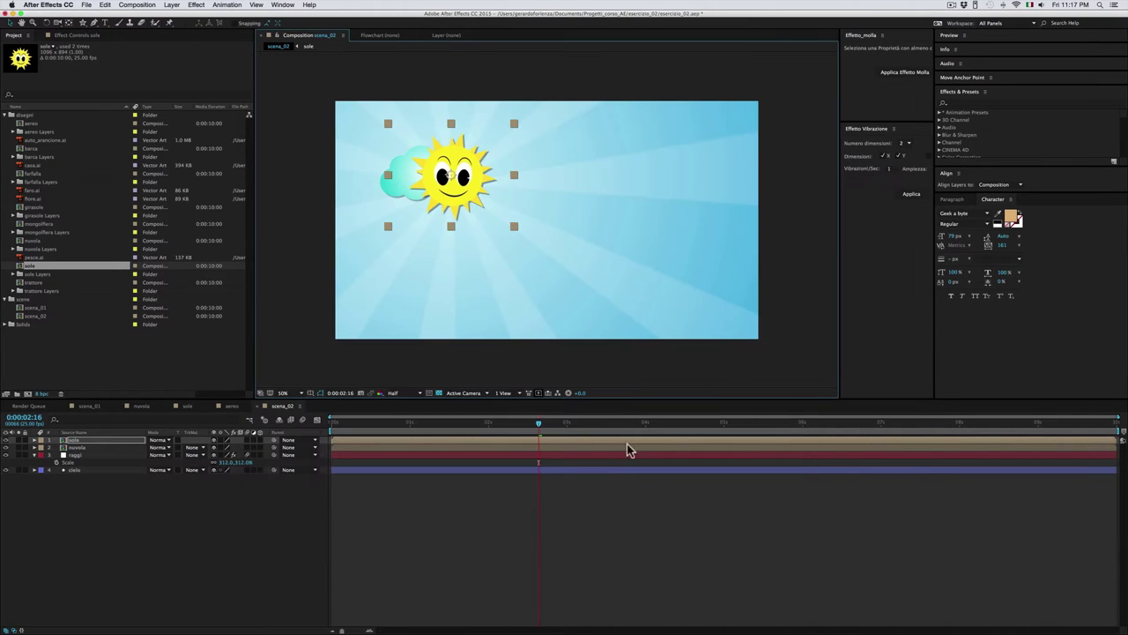
Enlarge the sun slightly, rotate it to -13°, and tuck the cloud behind its left edge.
{"action": "left_click_drag", "start_coordinate": [516, 127], "coordinate": [530, 115]}
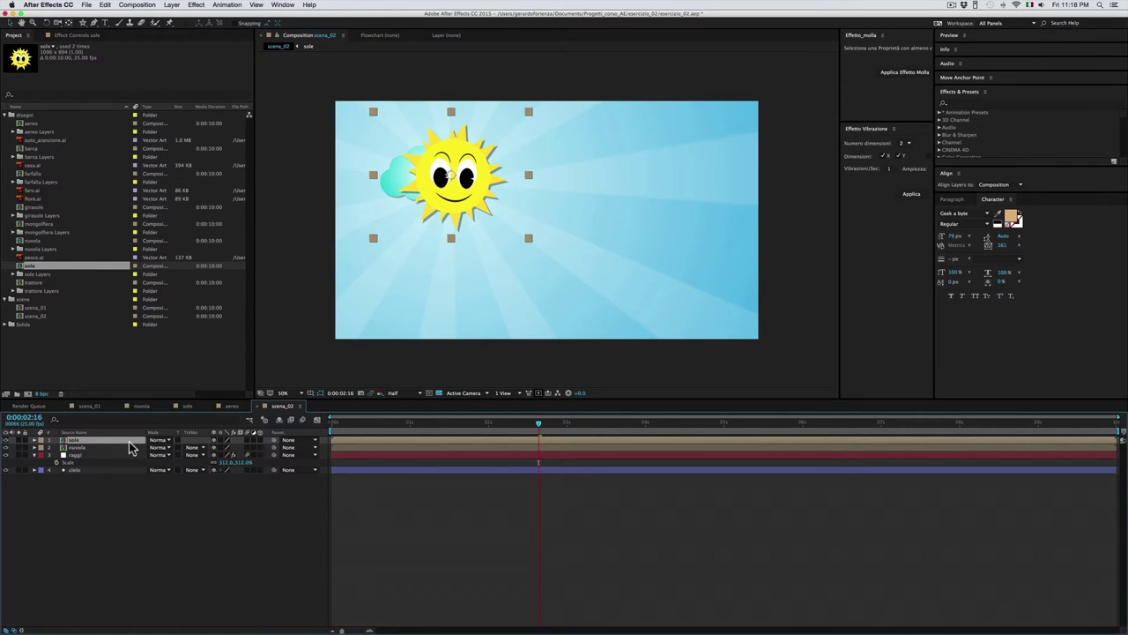
{"action": "key", "text": "r"}
{"action": "left_click_drag", "start_coordinate": [227, 448], "coordinate": [225, 448]}
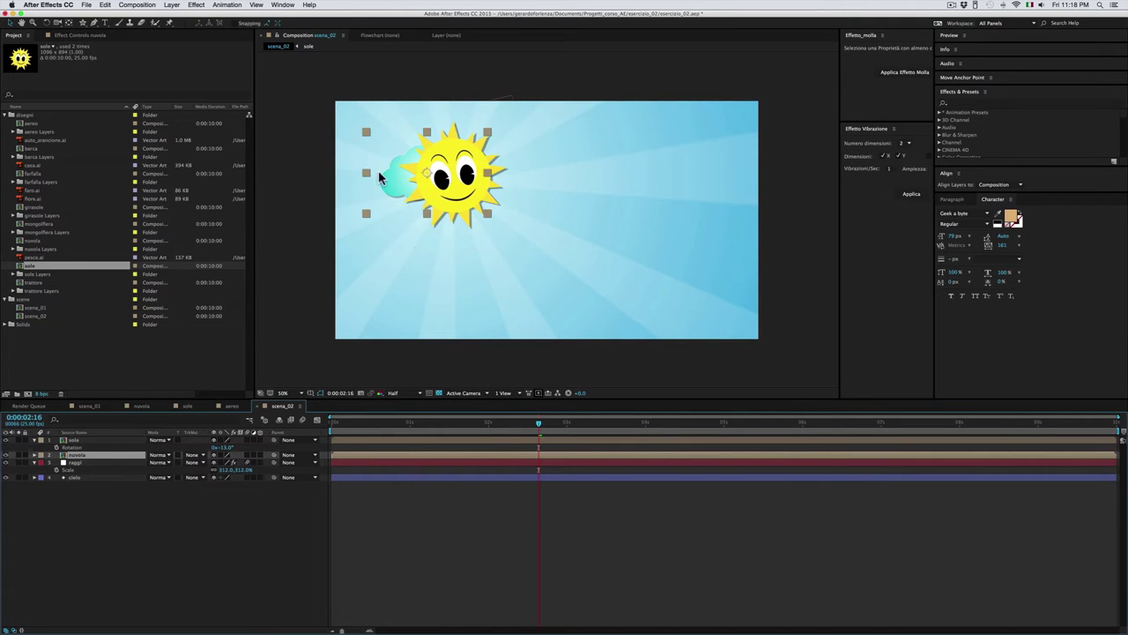
{"action": "left_click_drag", "start_coordinate": [397, 186], "coordinate": [388, 186]}
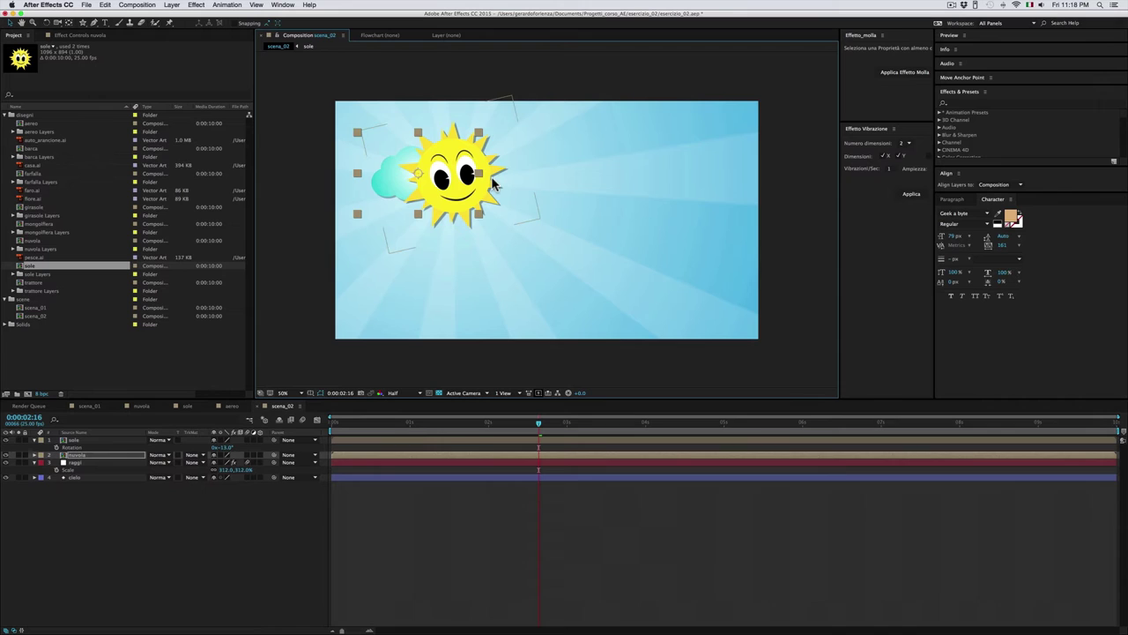
{"action": "key", "text": "Return"}
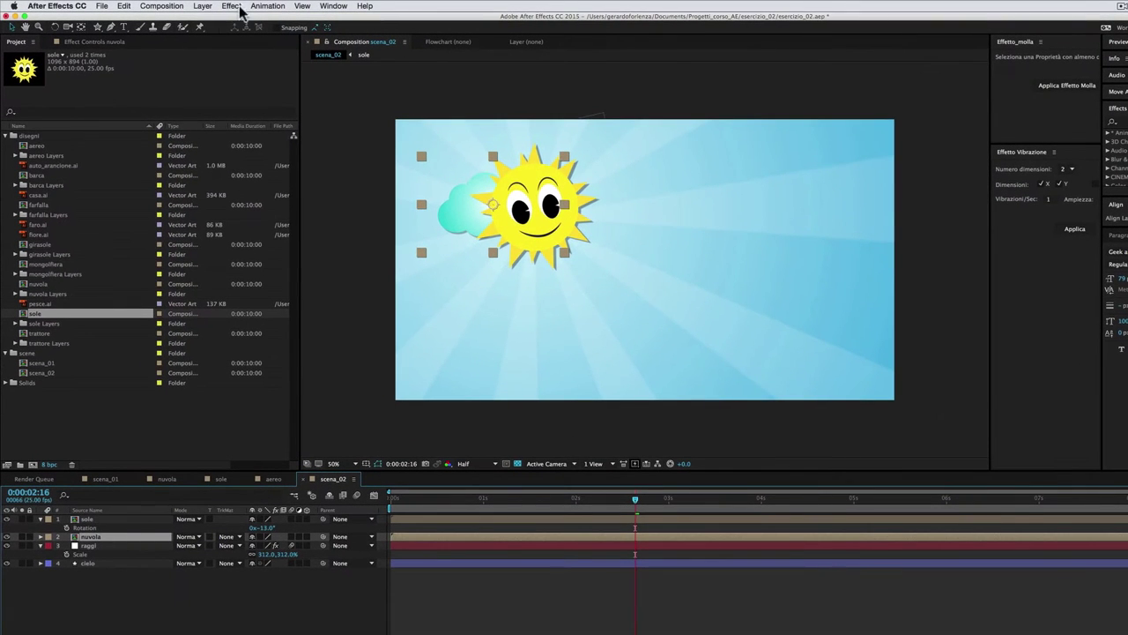
Duplicate the nuvola cloud, stack the copy above sole, and size it at the sun's right.
{"action": "left_click", "coordinate": [123, 7]}
{"action": "left_click", "coordinate": [139, 129]}
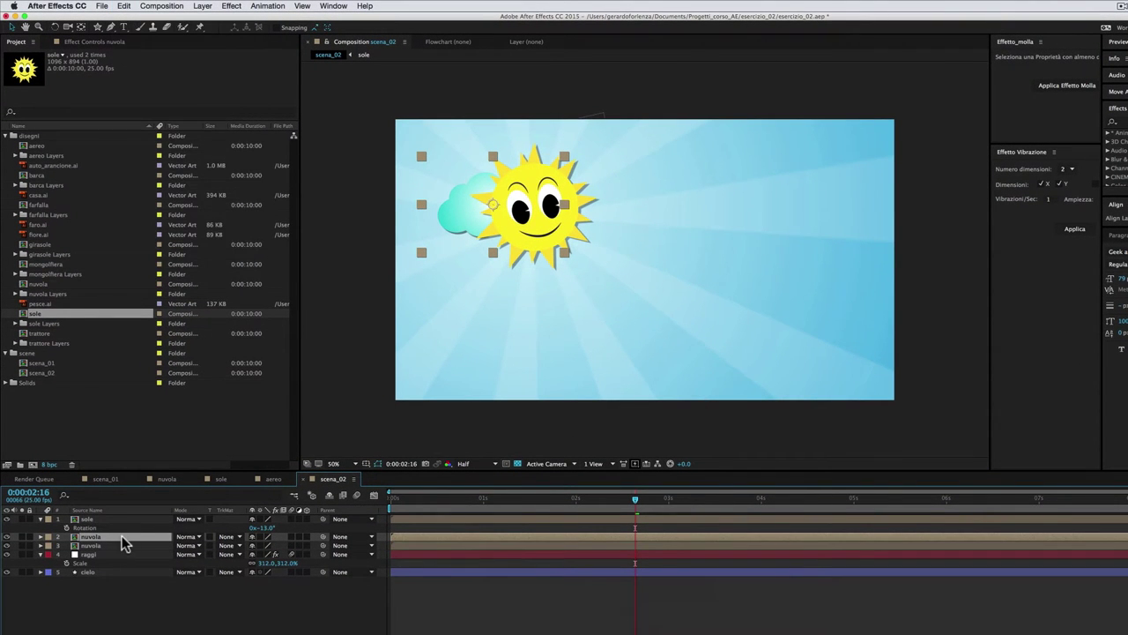
{"action": "mouse_move", "coordinate": [122, 535]}
{"action": "left_mouse_down"}
{"action": "mouse_move", "coordinate": [141, 535]}
{"action": "mouse_move", "coordinate": [143, 514]}
{"action": "left_mouse_up"}
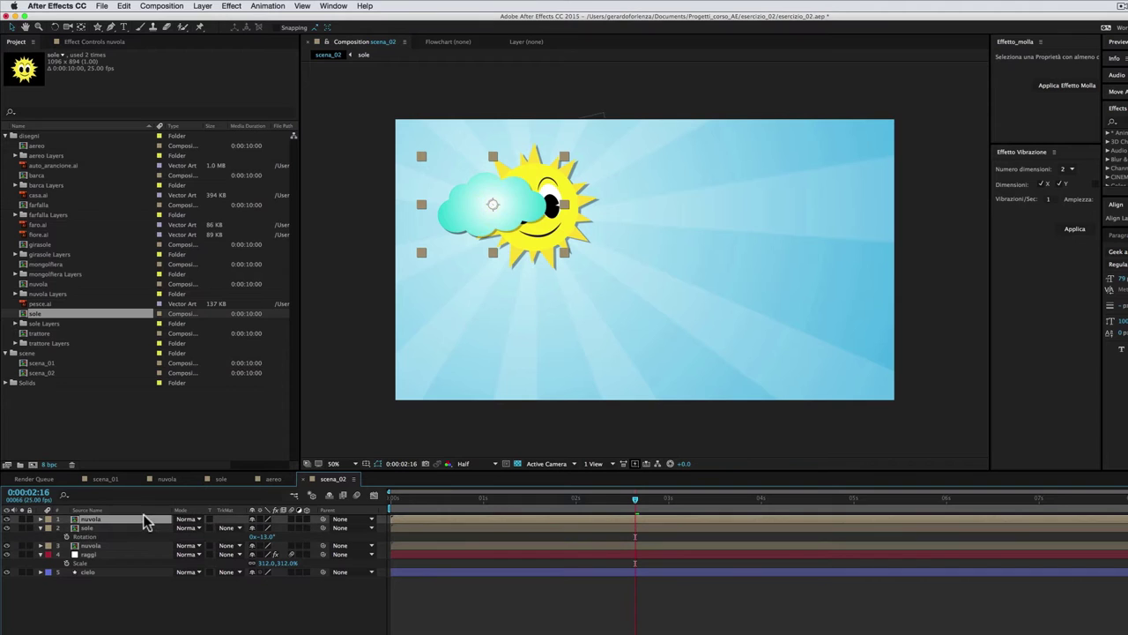
{"action": "left_click_drag", "start_coordinate": [516, 207], "coordinate": [627, 225]}
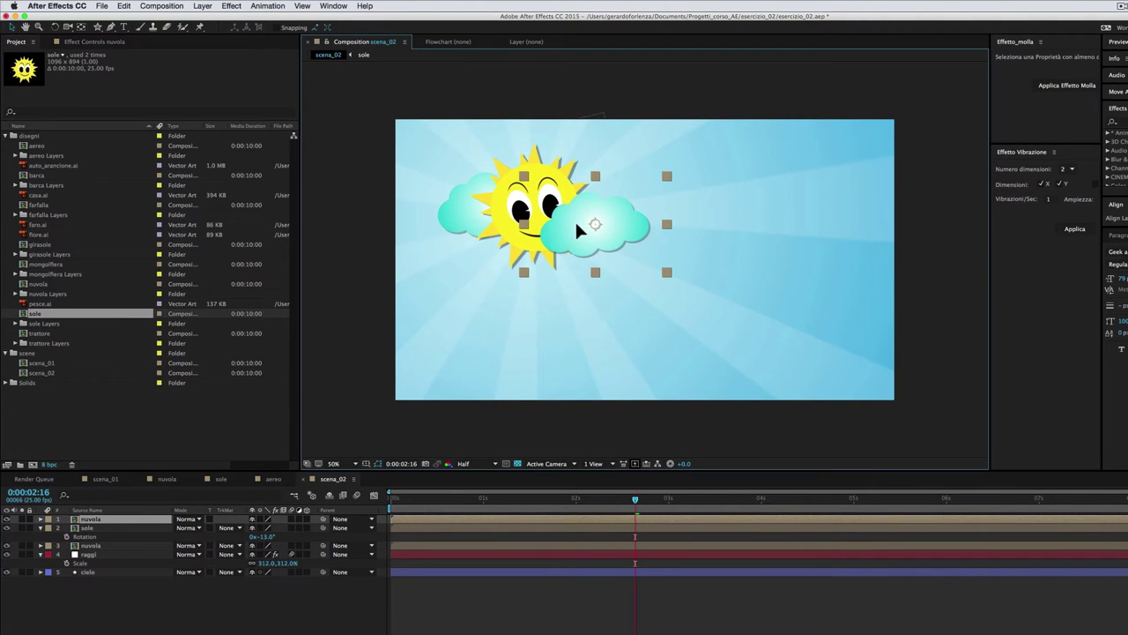
{"action": "left_click_drag", "start_coordinate": [667, 179], "coordinate": [679, 167]}
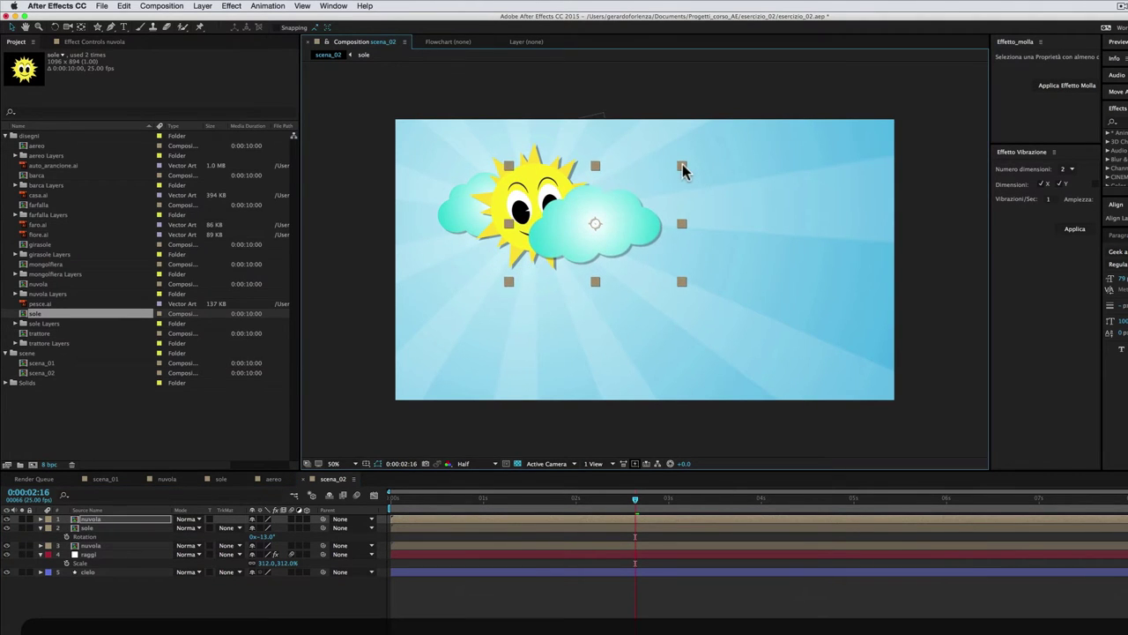
{"action": "left_click_drag", "start_coordinate": [642, 204], "coordinate": [635, 200]}
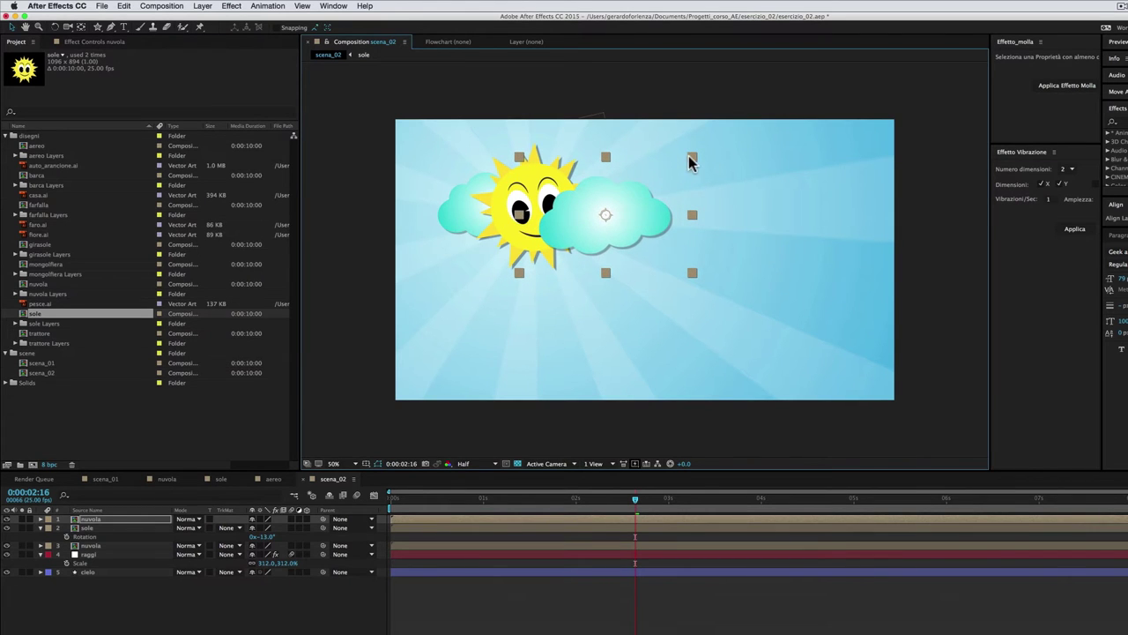
{"action": "left_click_drag", "start_coordinate": [692, 160], "coordinate": [678, 172]}
{"action": "left_click_drag", "start_coordinate": [630, 214], "coordinate": [621, 221]}
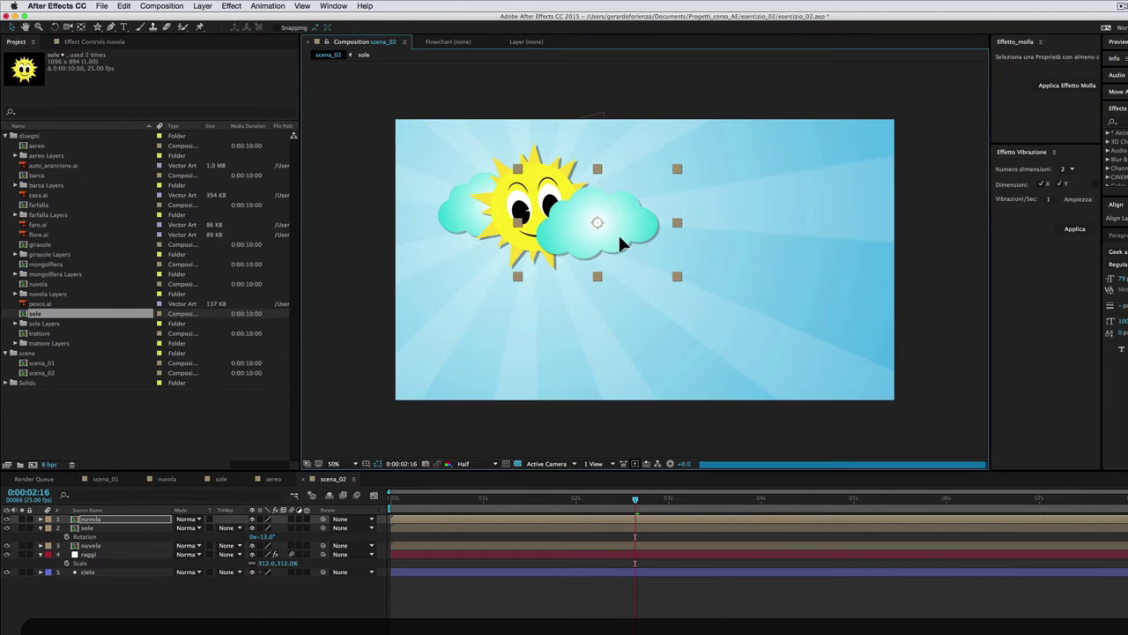
Nudge the sun and the front cloud slightly up and left.
{"action": "left_click", "coordinate": [630, 305]}
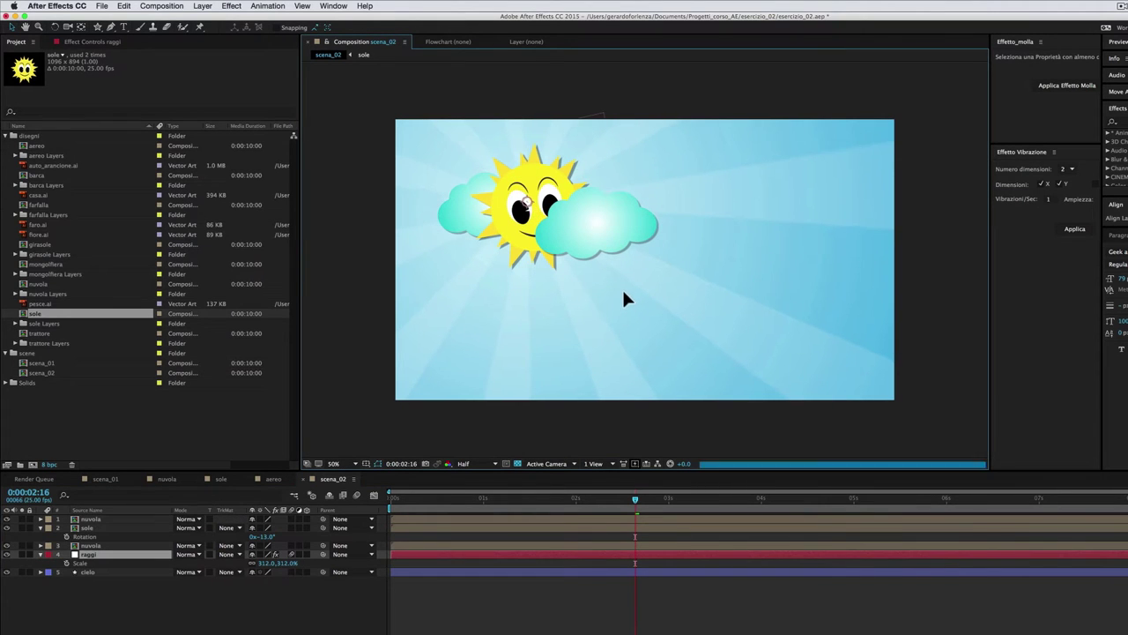
{"action": "left_click", "coordinate": [135, 528]}
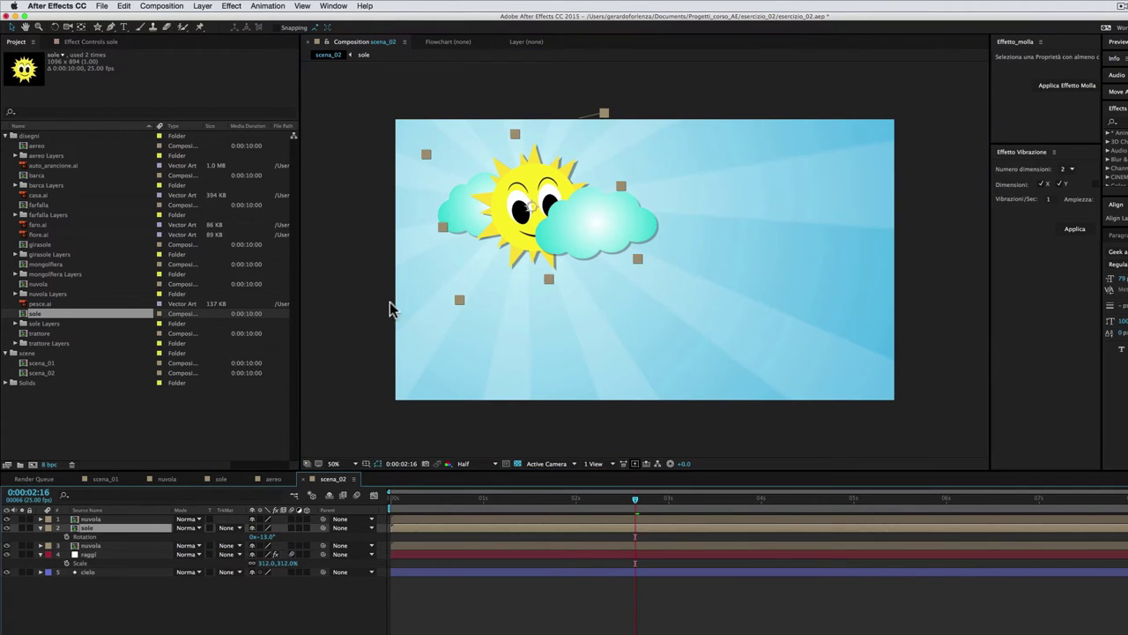
{"action": "left_click_drag", "start_coordinate": [460, 244], "coordinate": [449, 237]}
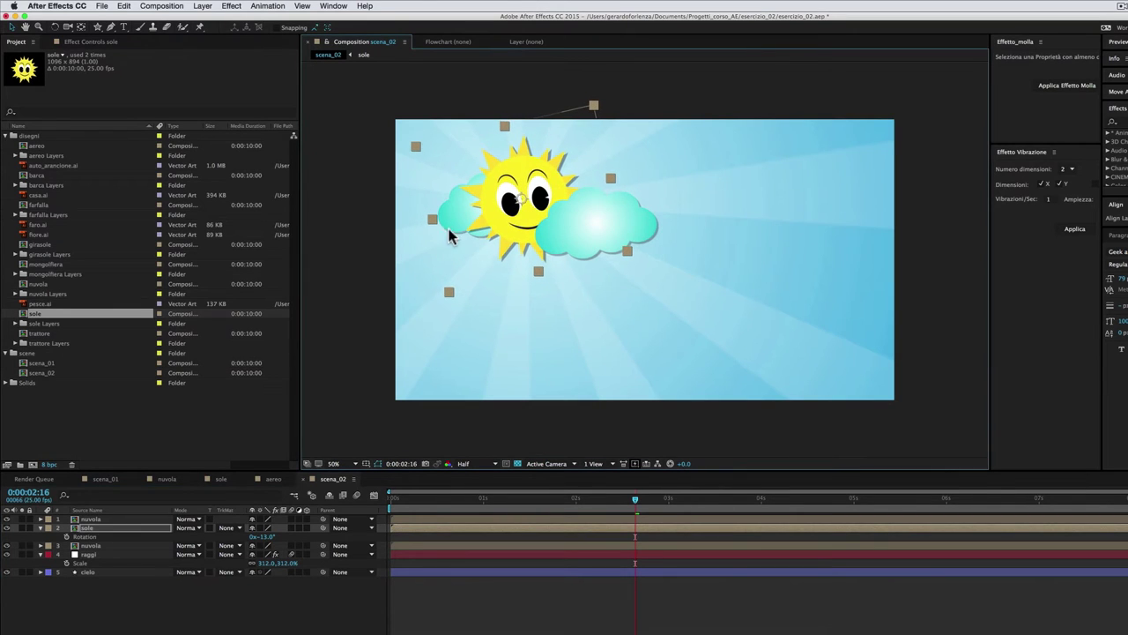
{"action": "left_click", "coordinate": [117, 519]}
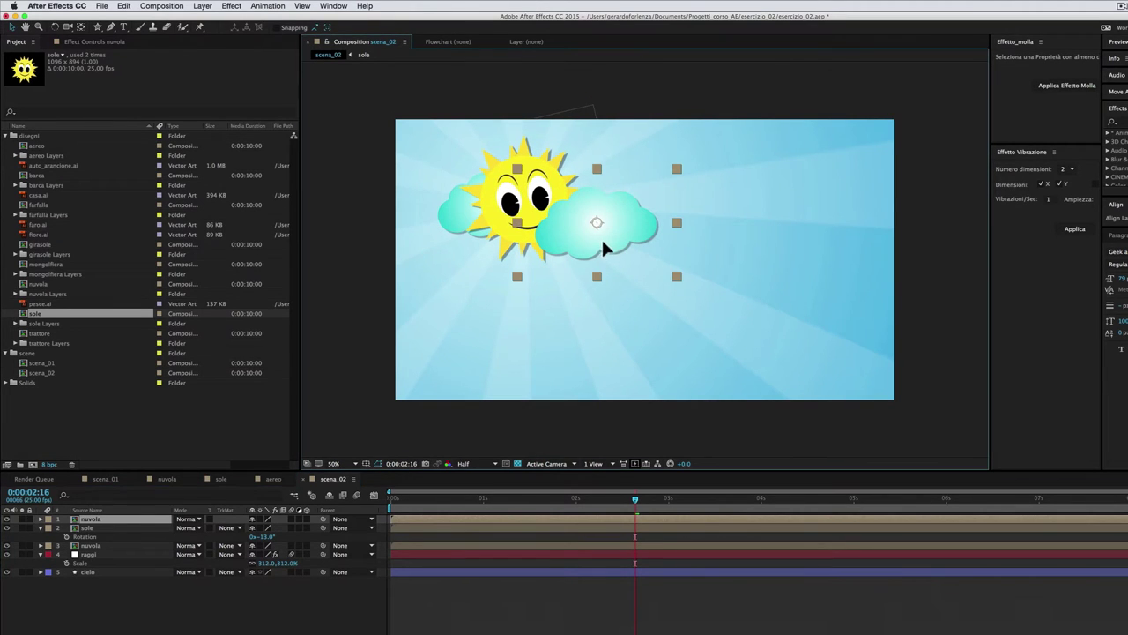
{"action": "left_click_drag", "start_coordinate": [603, 243], "coordinate": [597, 237]}
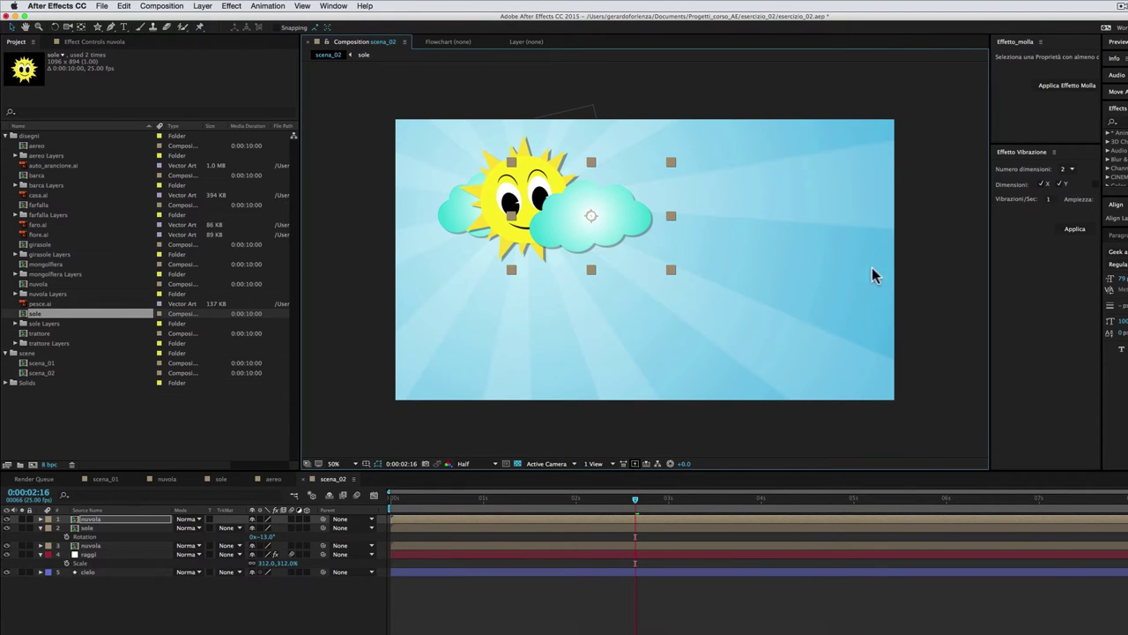
Duplicate the front cloud and place a smaller copy in the upper-right sky.
{"action": "left_click", "coordinate": [134, 518]}
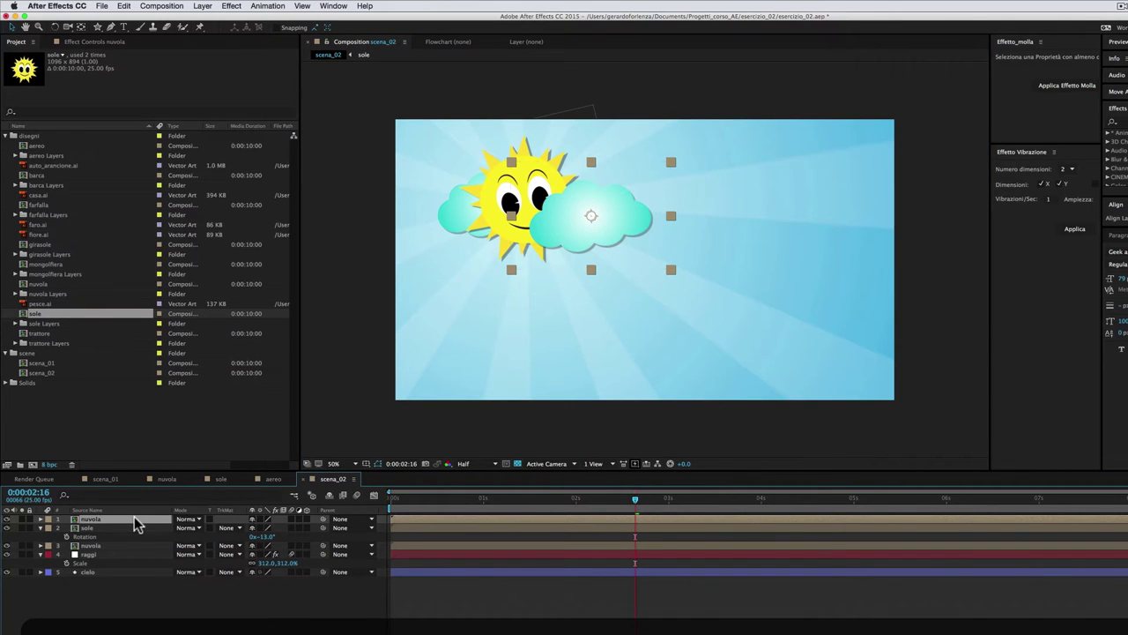
{"action": "key", "text": "super+d"}
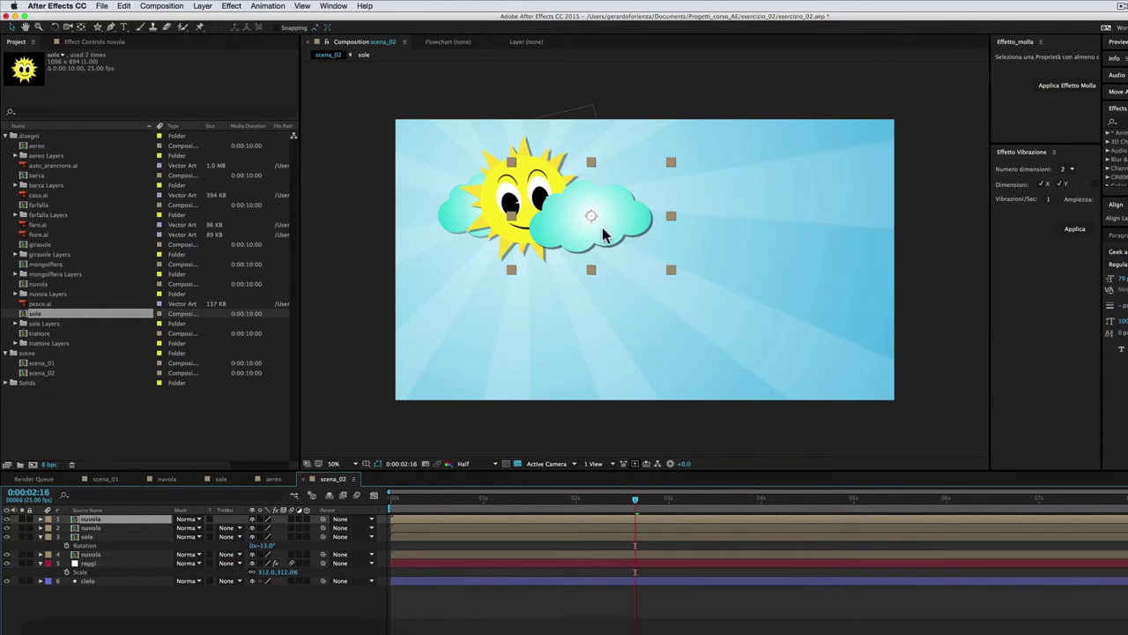
{"action": "left_click_drag", "start_coordinate": [591, 215], "coordinate": [755, 191]}
{"action": "left_click_drag", "start_coordinate": [834, 138], "coordinate": [820, 149]}
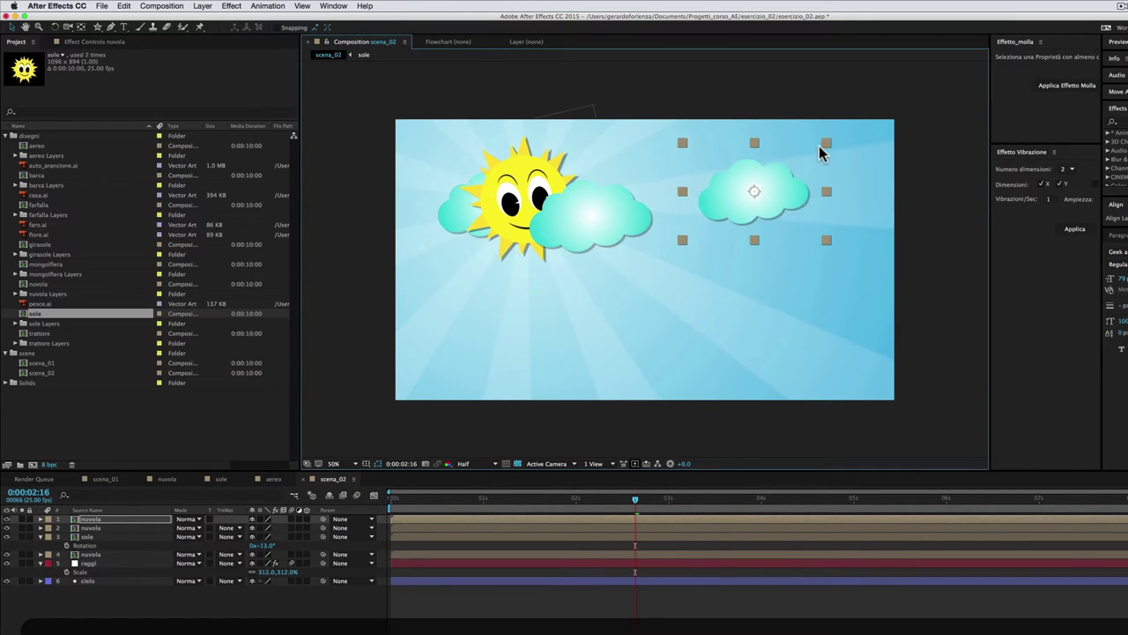
{"action": "mouse_move", "coordinate": [767, 194]}
{"action": "left_mouse_down"}
{"action": "mouse_move", "coordinate": [757, 196]}
{"action": "mouse_move", "coordinate": [844, 233]}
{"action": "left_mouse_up"}
Add a third, even smaller cloud copy and fine-tune both right-hand clouds against the reference.
{"action": "key", "text": "ctrl+d"}
{"action": "left_click_drag", "start_coordinate": [897, 185], "coordinate": [882, 195]}
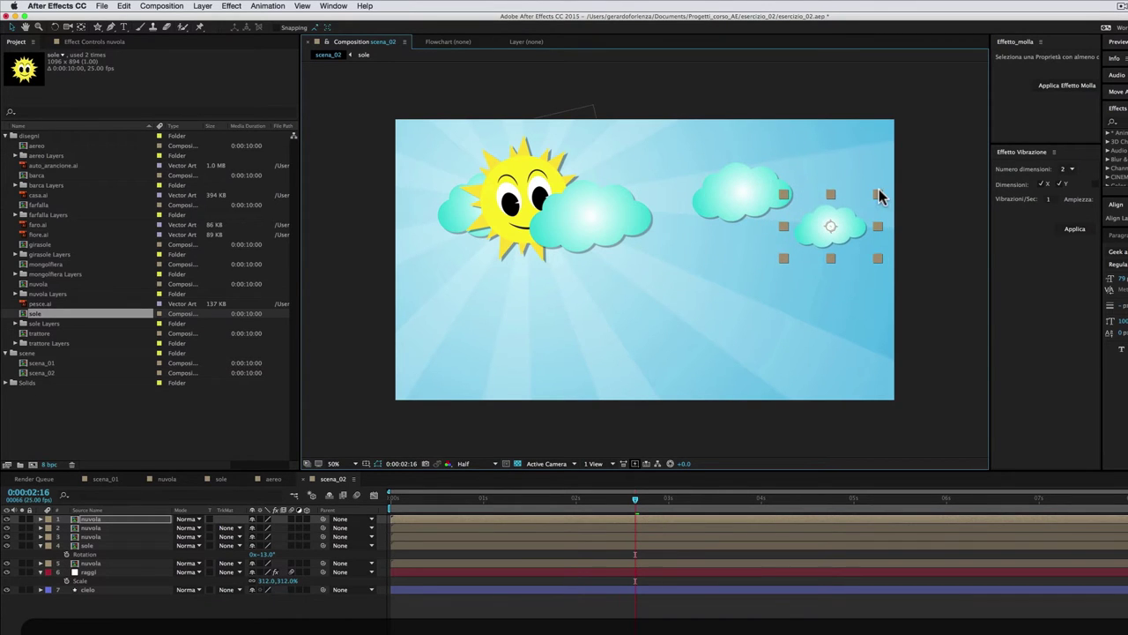
{"action": "left_click_drag", "start_coordinate": [833, 229], "coordinate": [848, 220]}
{"action": "left_click_drag", "start_coordinate": [747, 197], "coordinate": [739, 188]}
{"action": "left_click_drag", "start_coordinate": [844, 221], "coordinate": [838, 219]}
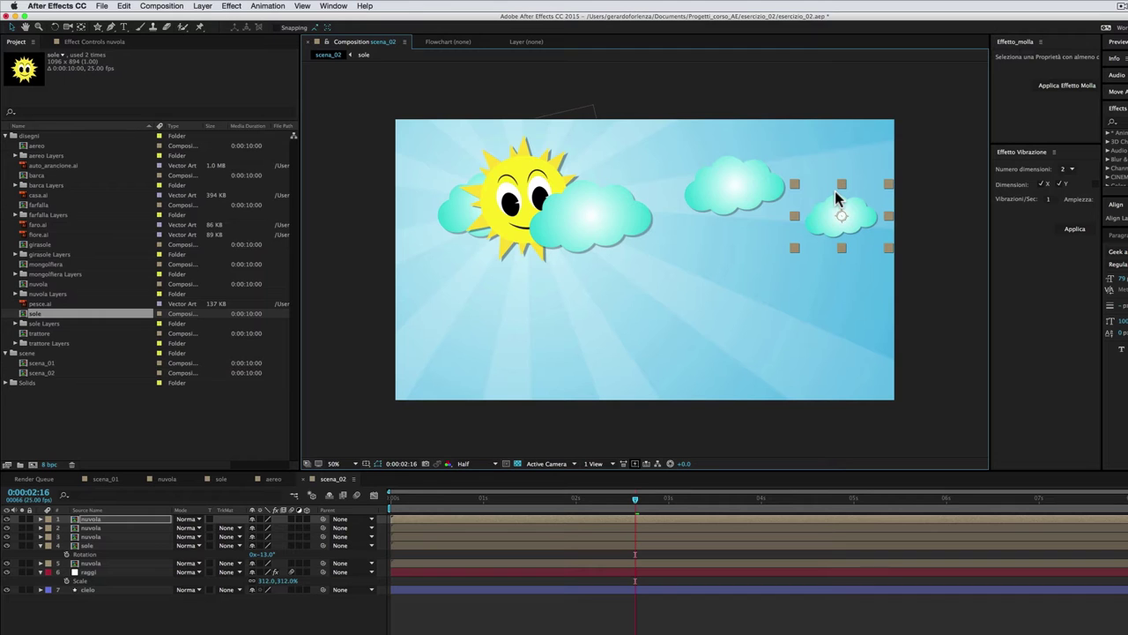
{"action": "key", "text": "super+Tab"}
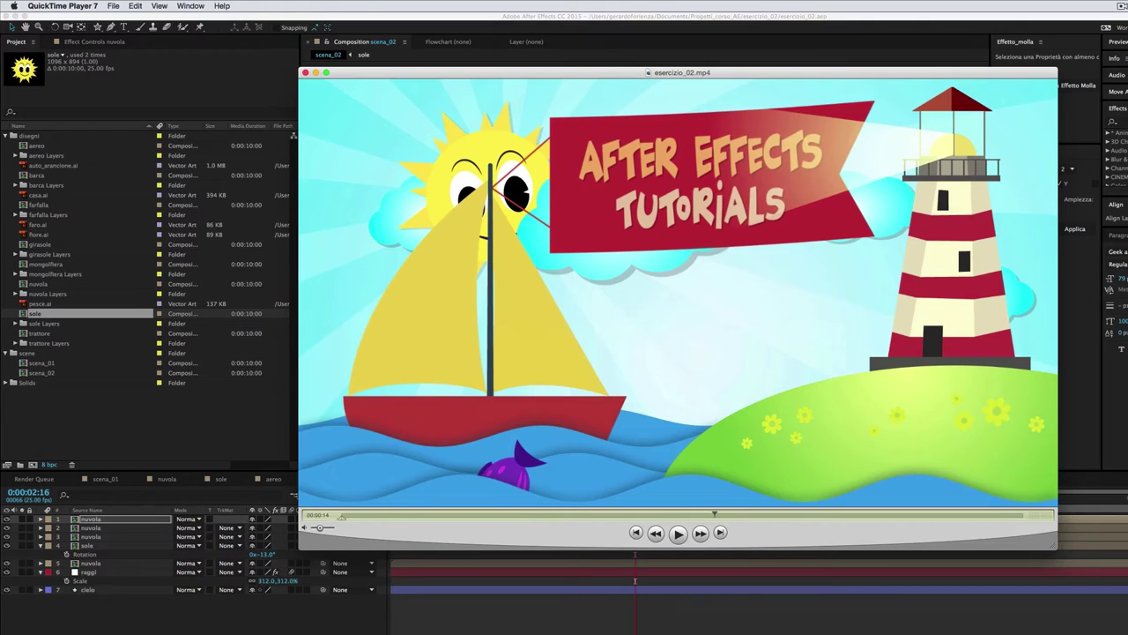
{"action": "key", "text": "super+q"}
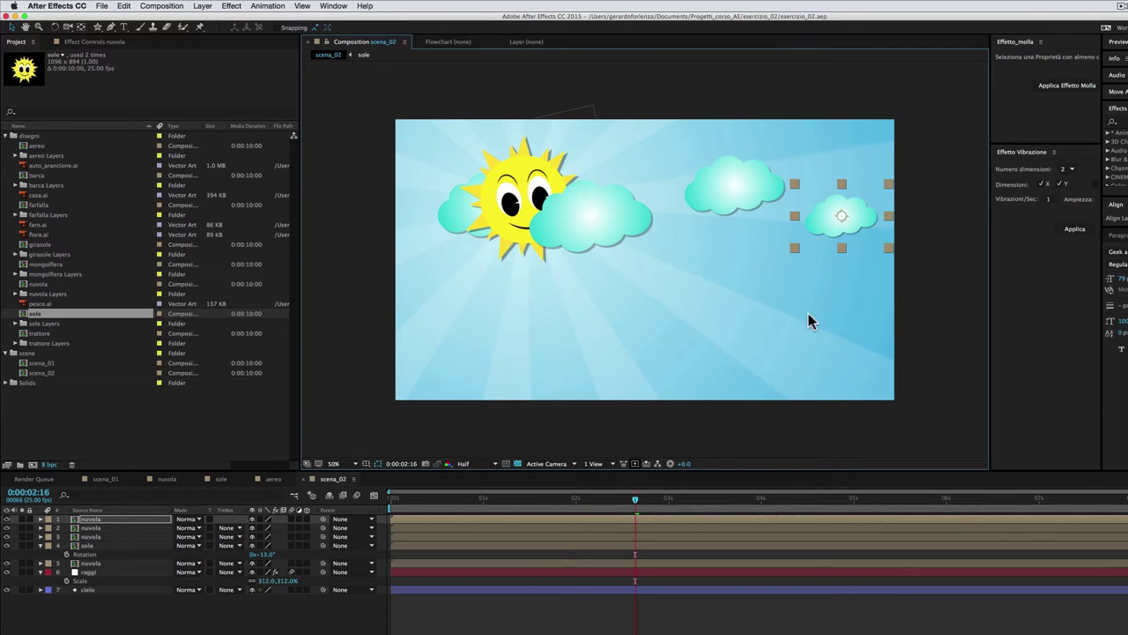
Draw a large ellipse with the Ellipse Tool over the lower-right corner of the scene.
{"action": "left_click", "coordinate": [357, 494]}
{"action": "left_click", "coordinate": [181, 630]}
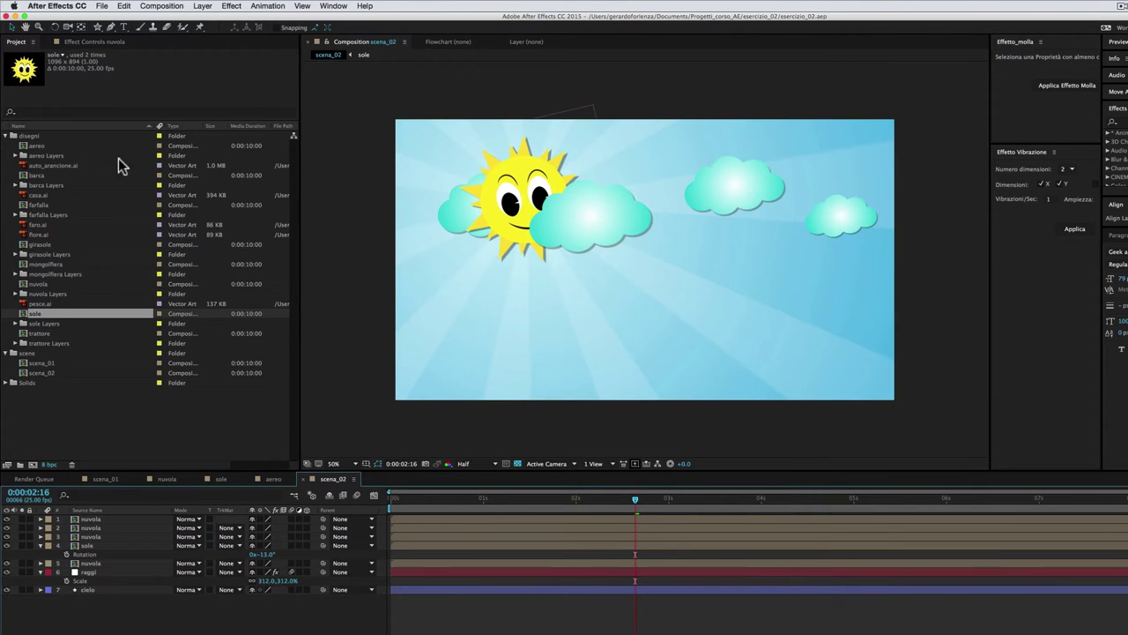
{"action": "left_click_drag", "start_coordinate": [98, 27], "coordinate": [117, 56]}
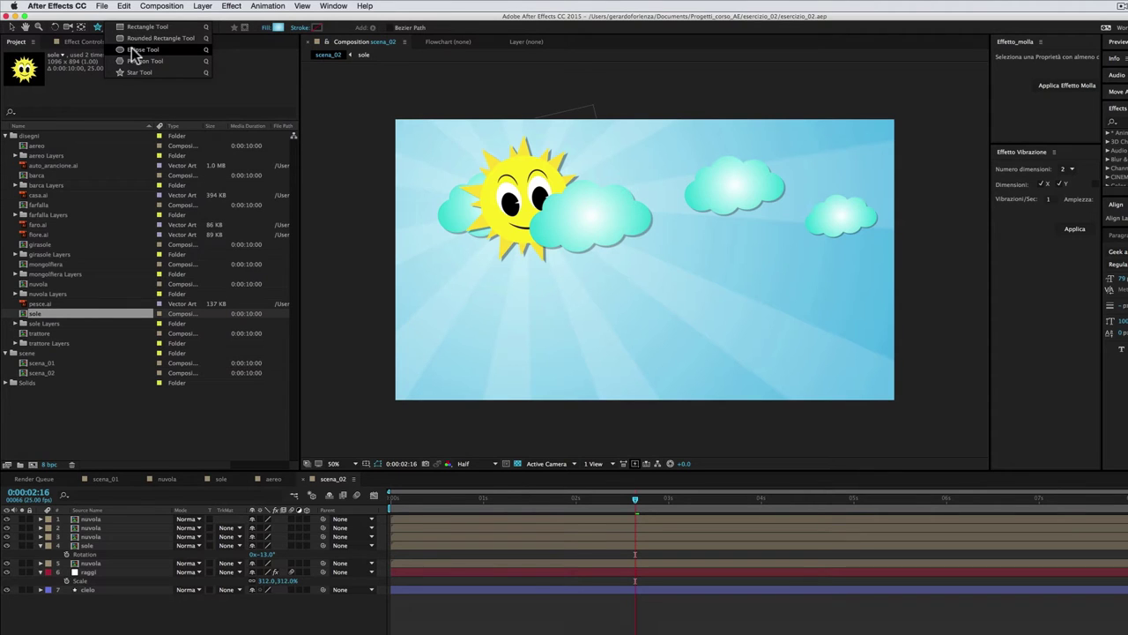
{"action": "left_click", "coordinate": [134, 50]}
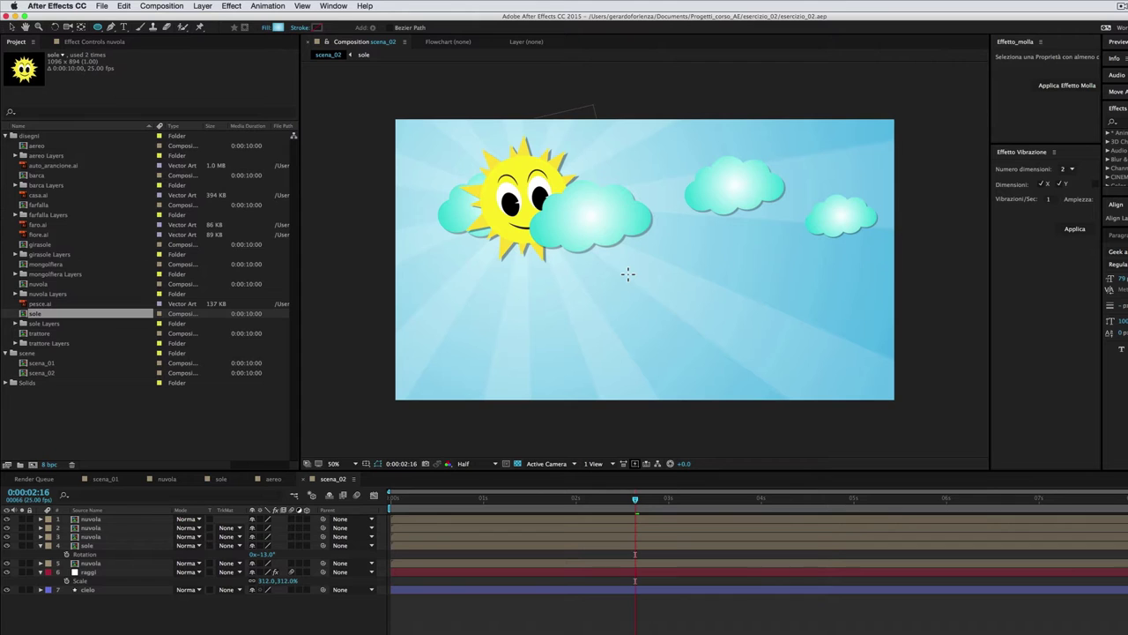
{"action": "left_click_drag", "start_coordinate": [627, 274], "coordinate": [961, 464]}
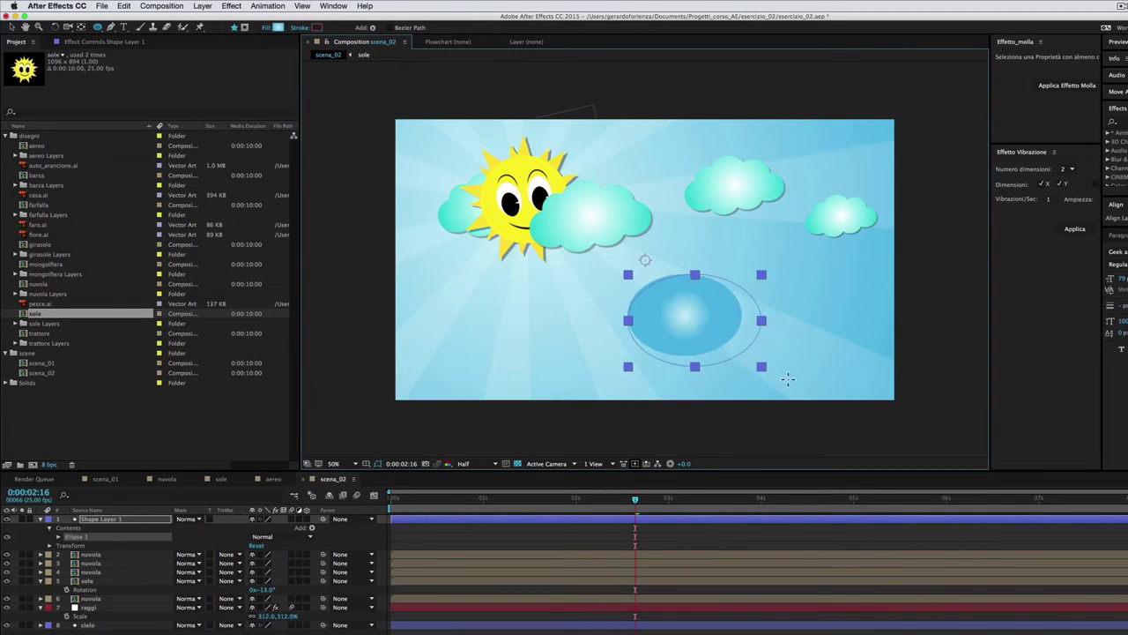
{"action": "mouse_move", "coordinate": [961, 464]}
{"action": "left_mouse_down"}
{"action": "mouse_move", "coordinate": [987, 477]}
{"action": "mouse_move", "coordinate": [975, 464]}
{"action": "left_mouse_up"}
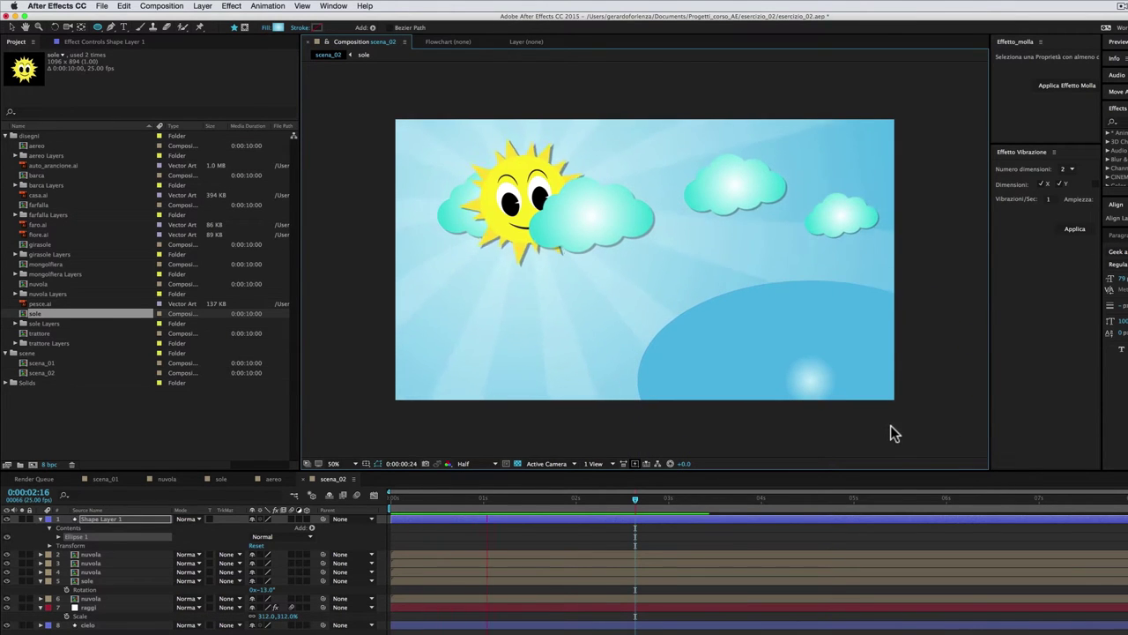
Compare the ellipse against the reference video and select its shape layer.
{"action": "left_click", "coordinate": [602, 498]}
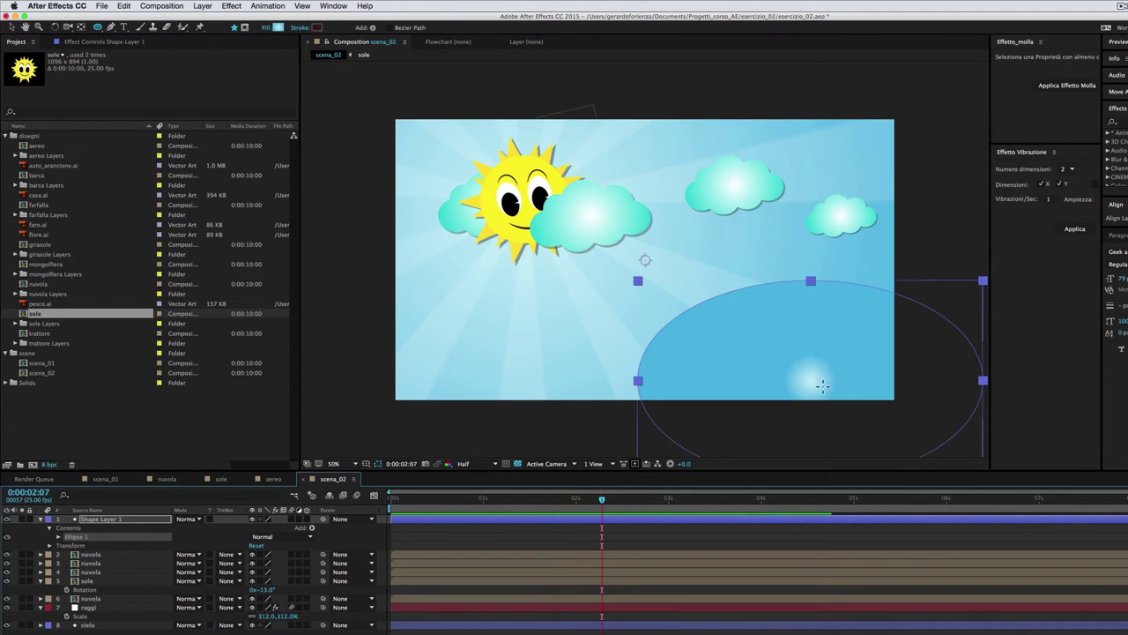
{"action": "key", "text": "super+Tab"}
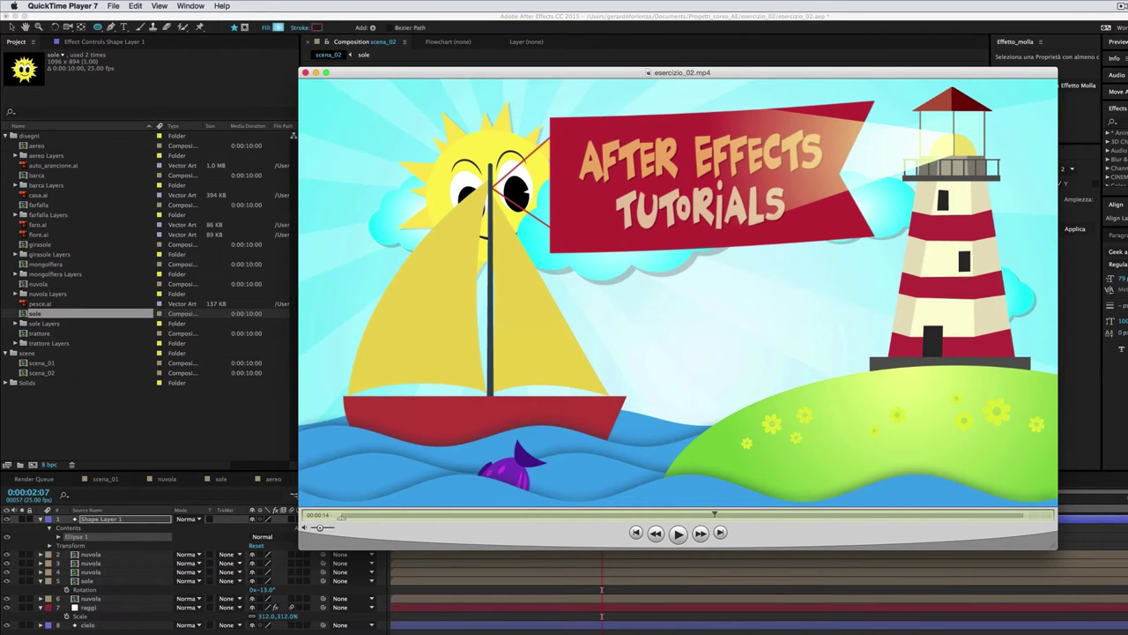
{"action": "key", "text": "super+Tab"}
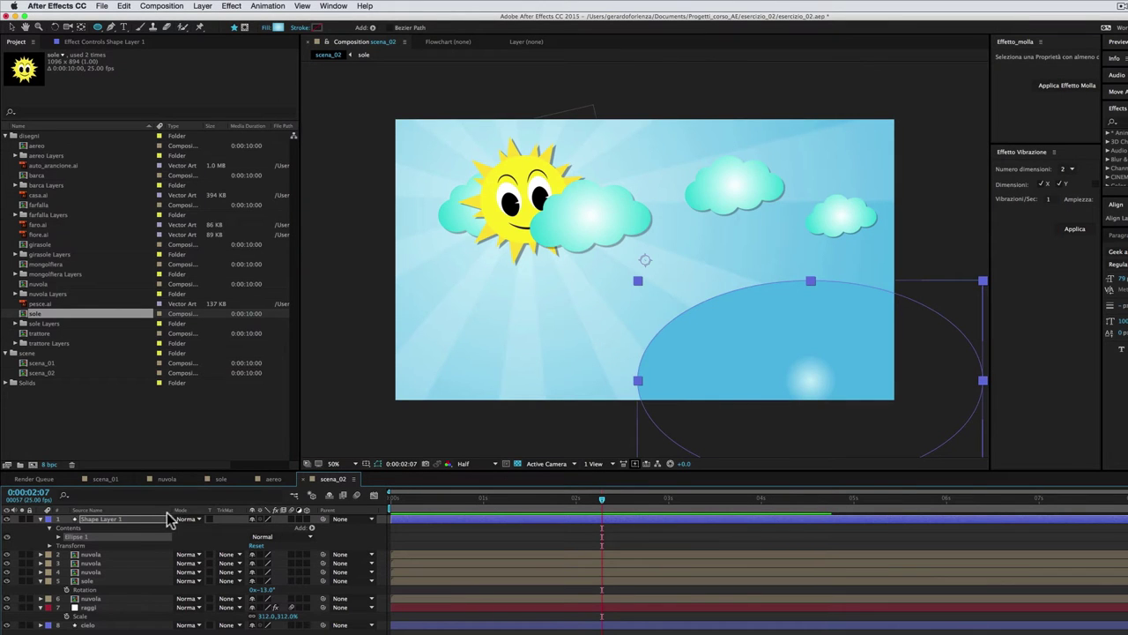
{"action": "left_click", "coordinate": [150, 522]}
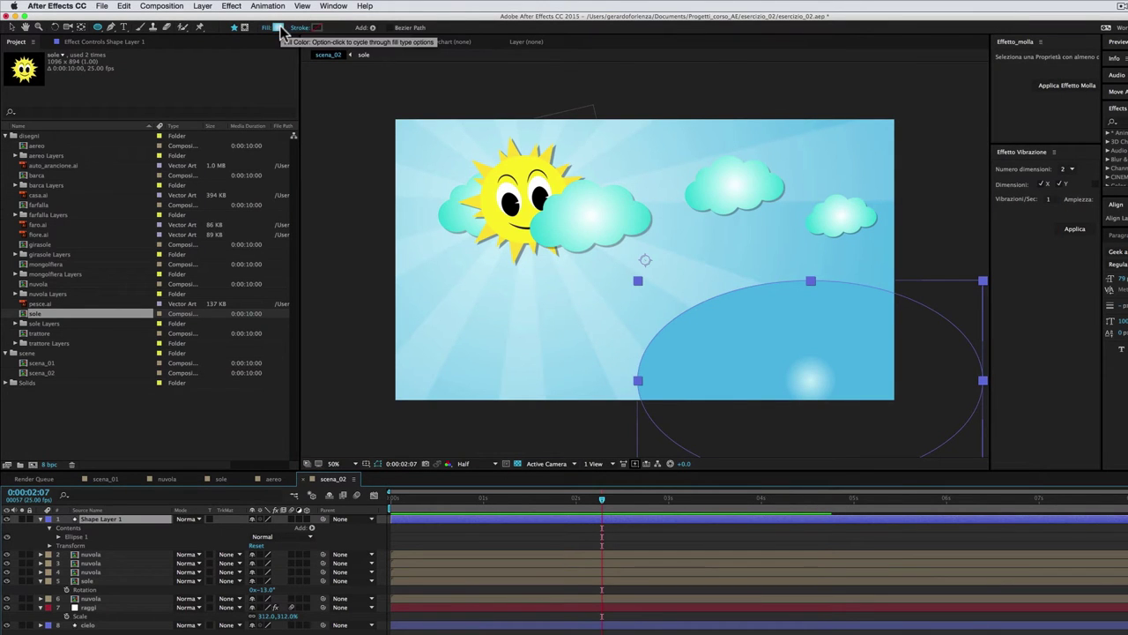
Give the hill a radial gradient from pale green at the centre to green 38962F.
{"action": "left_click", "coordinate": [279, 27]}
{"action": "left_click_drag", "start_coordinate": [839, 271], "coordinate": [834, 261]}
{"action": "left_click", "coordinate": [763, 316]}
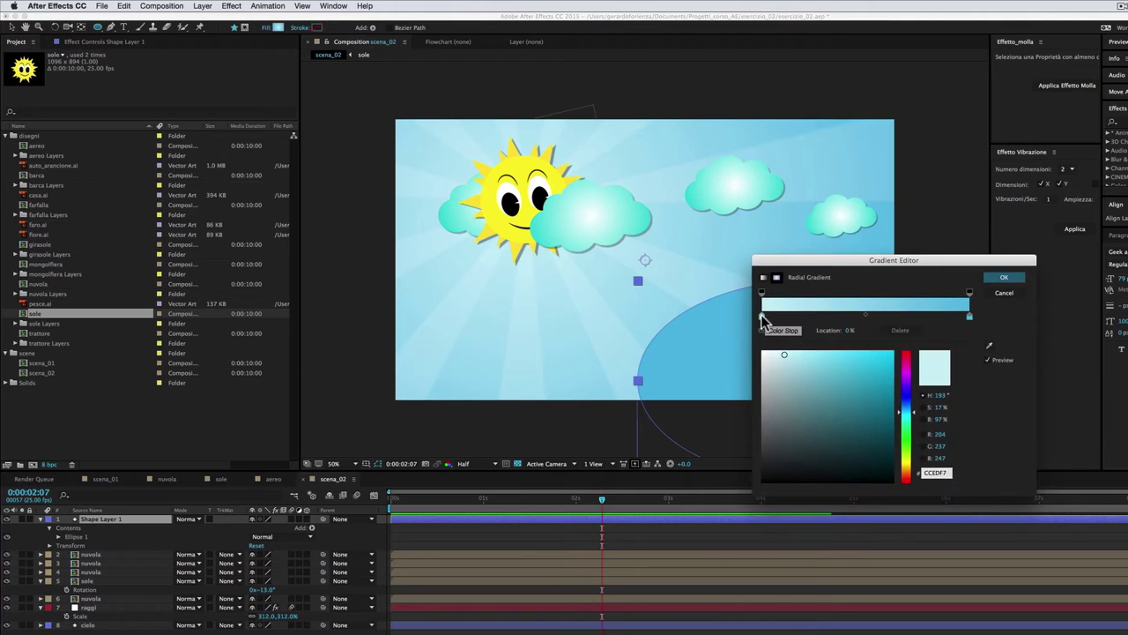
{"action": "left_click_drag", "start_coordinate": [908, 437], "coordinate": [908, 450]}
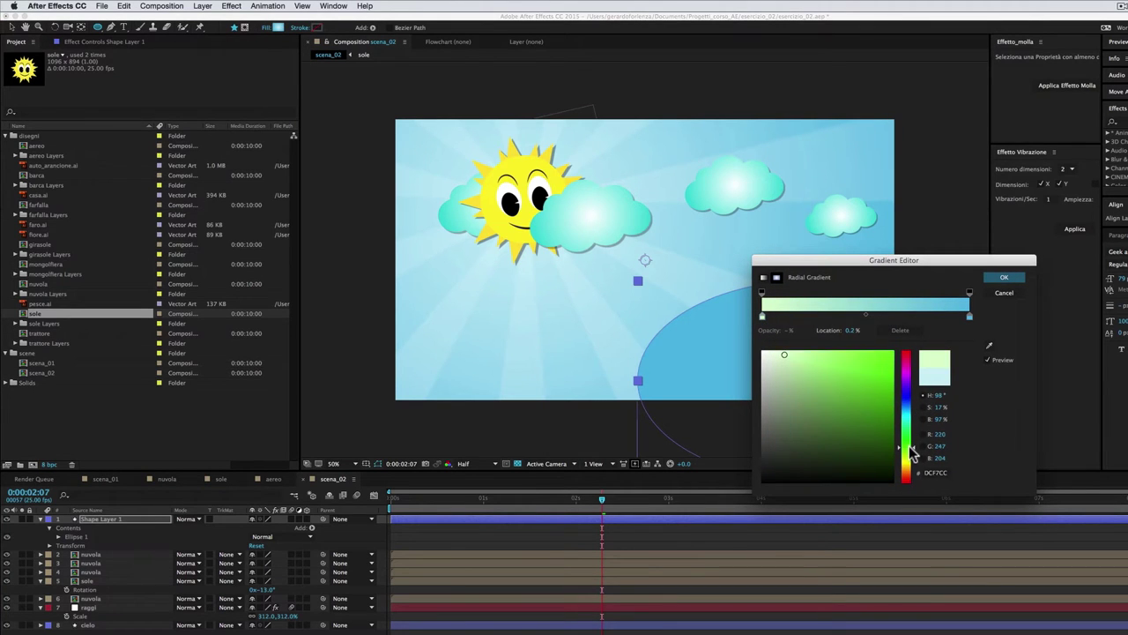
{"action": "left_click_drag", "start_coordinate": [804, 360], "coordinate": [805, 365]}
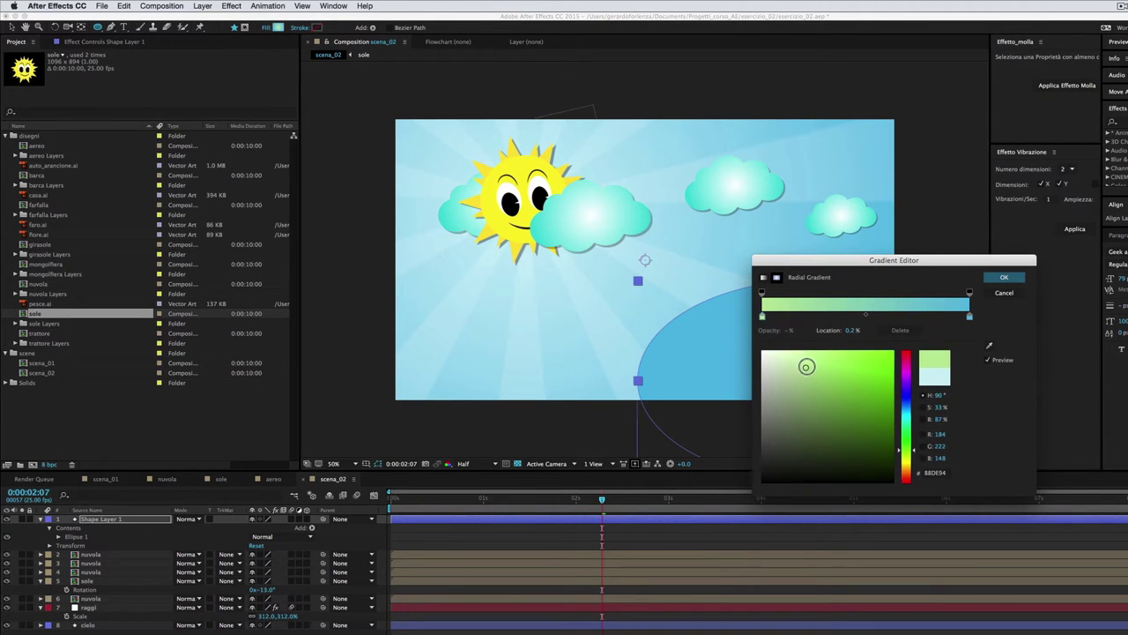
{"action": "left_click_drag", "start_coordinate": [907, 437], "coordinate": [908, 455]}
{"action": "left_click", "coordinate": [811, 367]}
{"action": "left_click", "coordinate": [970, 315]}
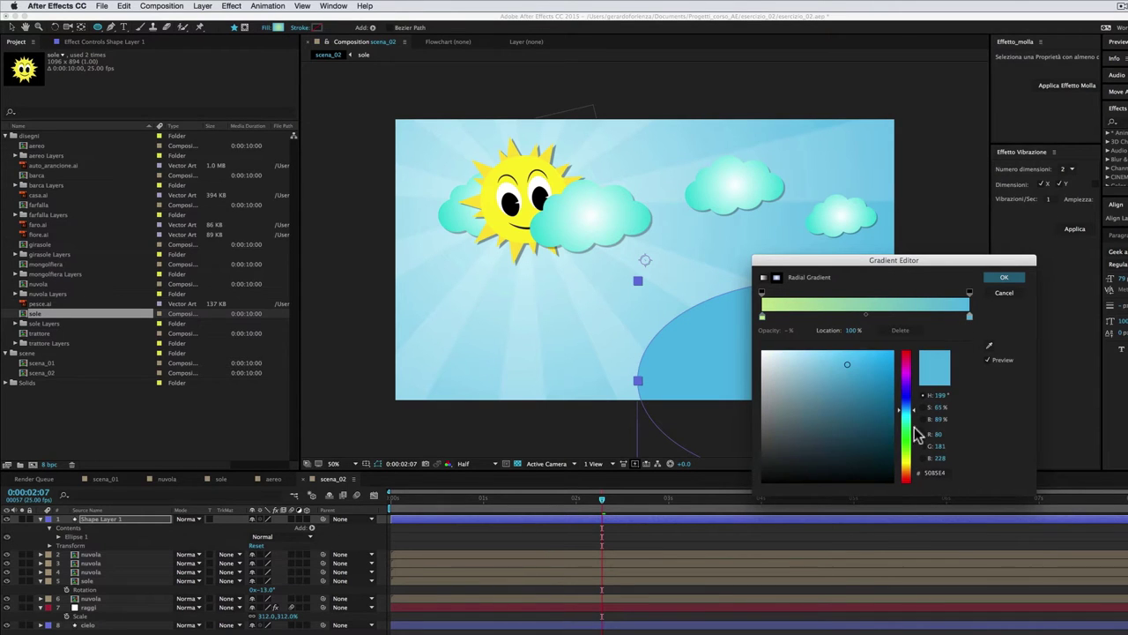
{"action": "left_click_drag", "start_coordinate": [908, 419], "coordinate": [908, 441]}
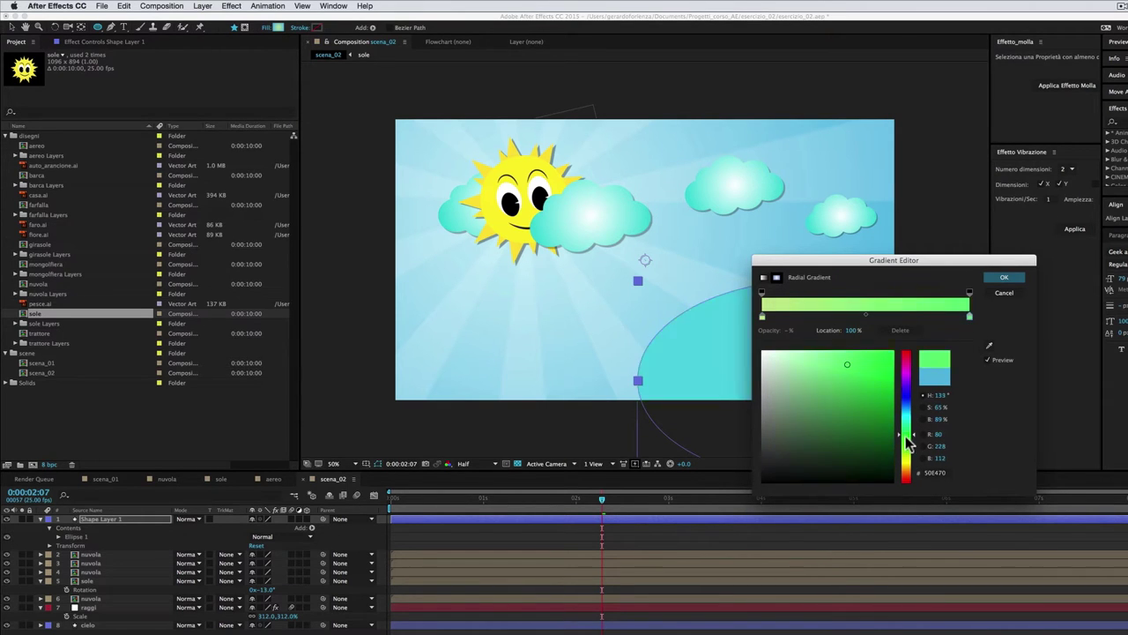
{"action": "left_click", "coordinate": [854, 397]}
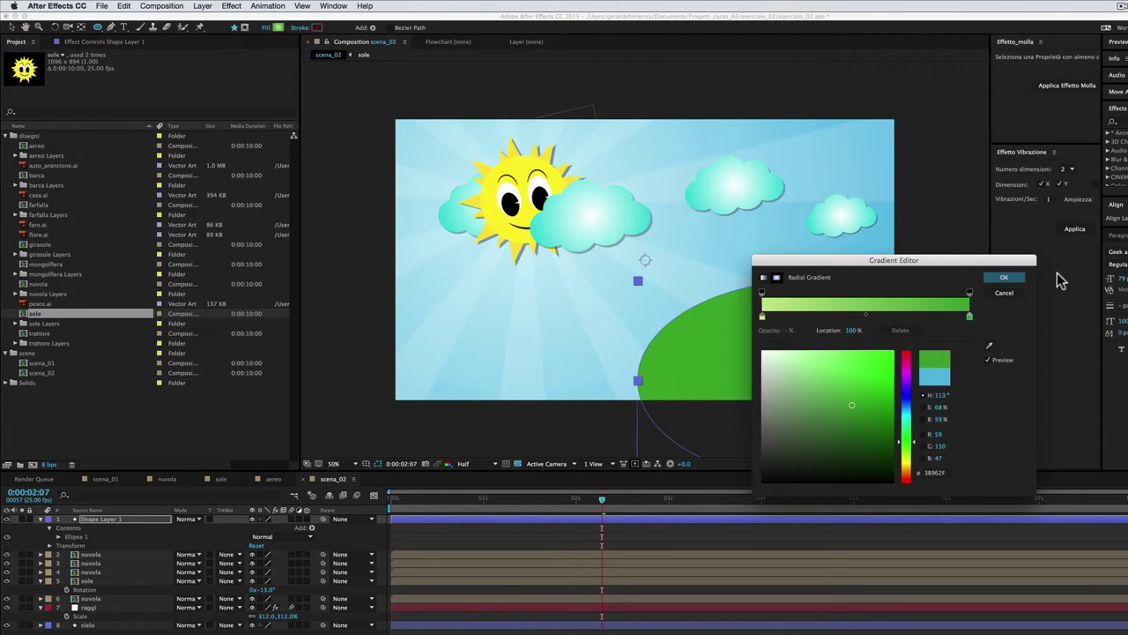
{"action": "left_click", "coordinate": [1005, 278]}
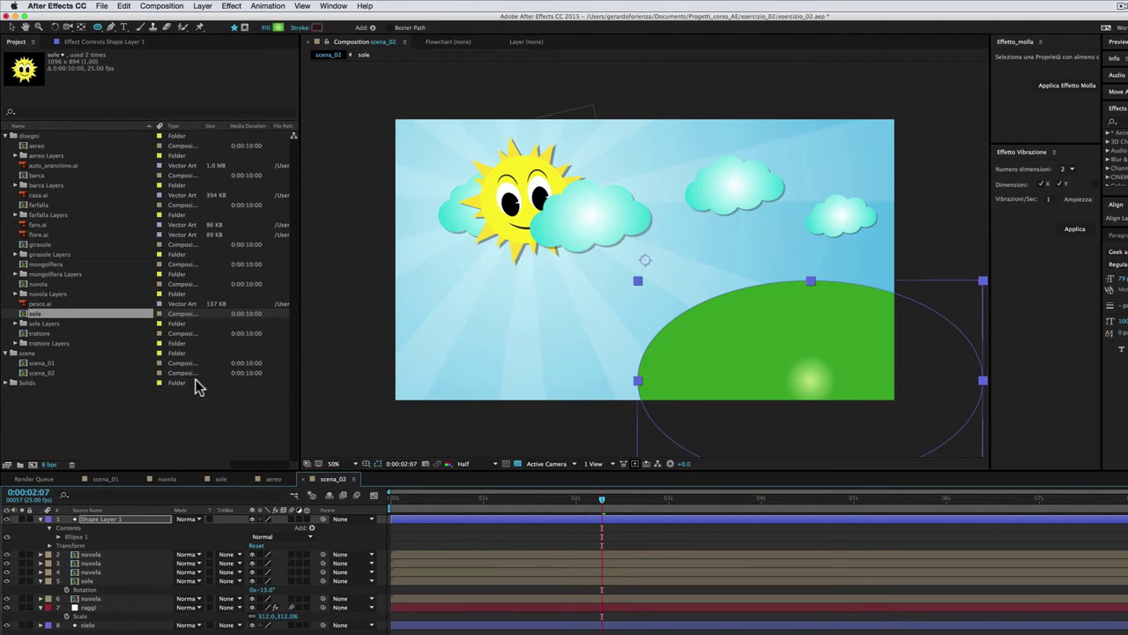
Move the gradient highlight up toward the hilltop, shorten it to darken the edges, and nudge the hill.
{"action": "left_click", "coordinate": [86, 536]}
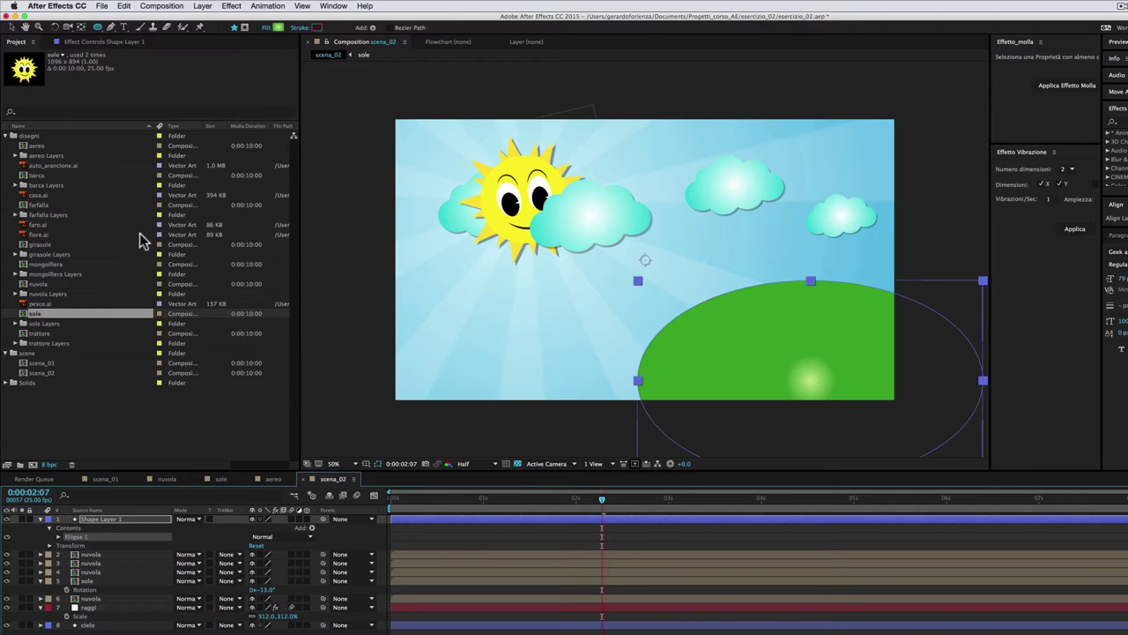
{"action": "left_click", "coordinate": [13, 28]}
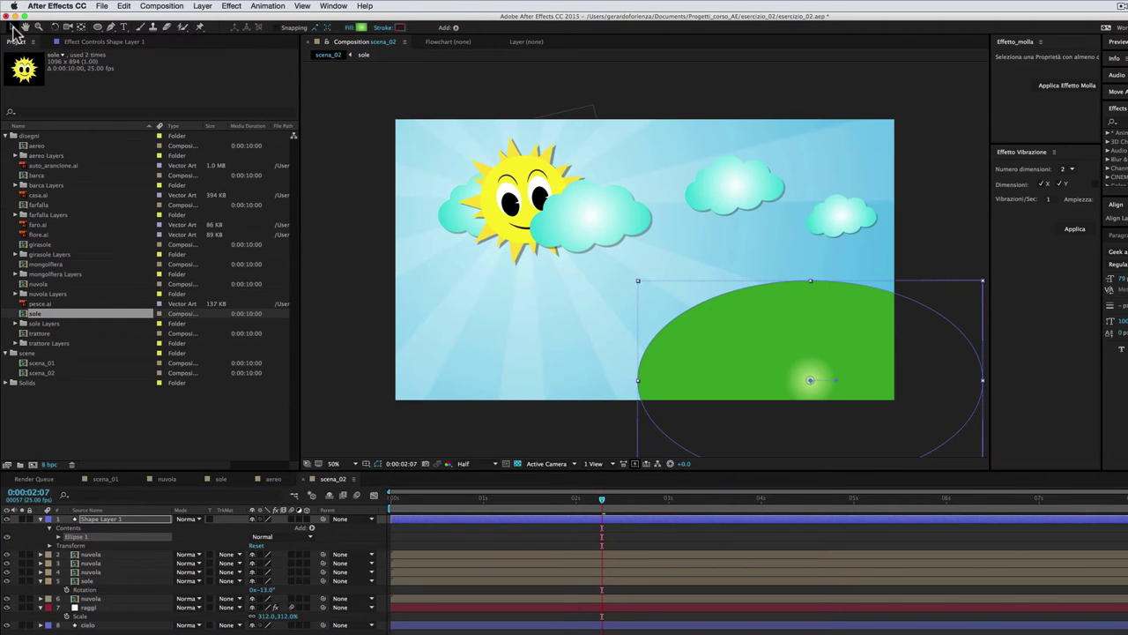
{"action": "mouse_move", "coordinate": [839, 382]}
{"action": "left_mouse_down"}
{"action": "mouse_move", "coordinate": [917, 350]}
{"action": "mouse_move", "coordinate": [944, 436]}
{"action": "left_mouse_up"}
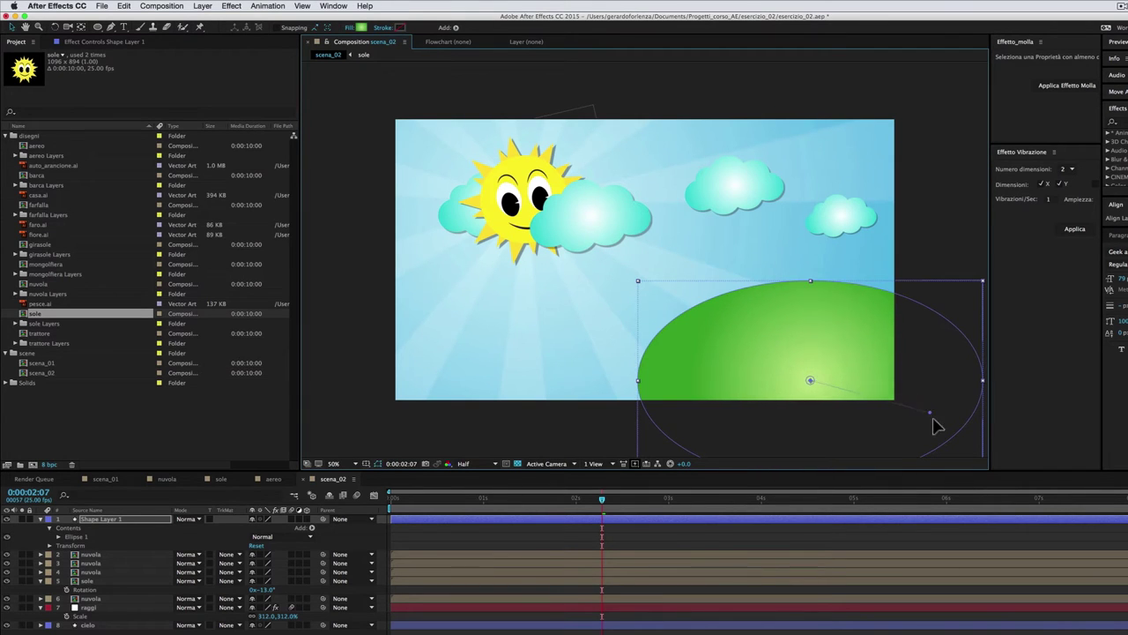
{"action": "mouse_move", "coordinate": [811, 382]}
{"action": "left_mouse_down"}
{"action": "mouse_move", "coordinate": [830, 301]}
{"action": "mouse_move", "coordinate": [809, 293]}
{"action": "left_mouse_up"}
{"action": "left_click_drag", "start_coordinate": [943, 436], "coordinate": [657, 427]}
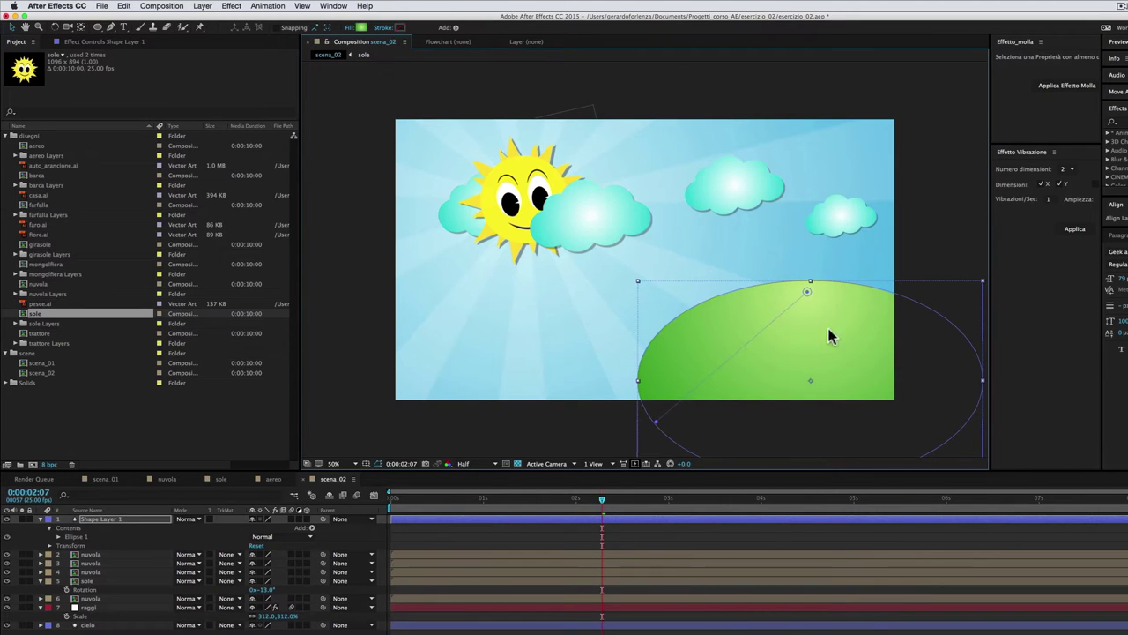
{"action": "left_click_drag", "start_coordinate": [830, 335], "coordinate": [826, 338]}
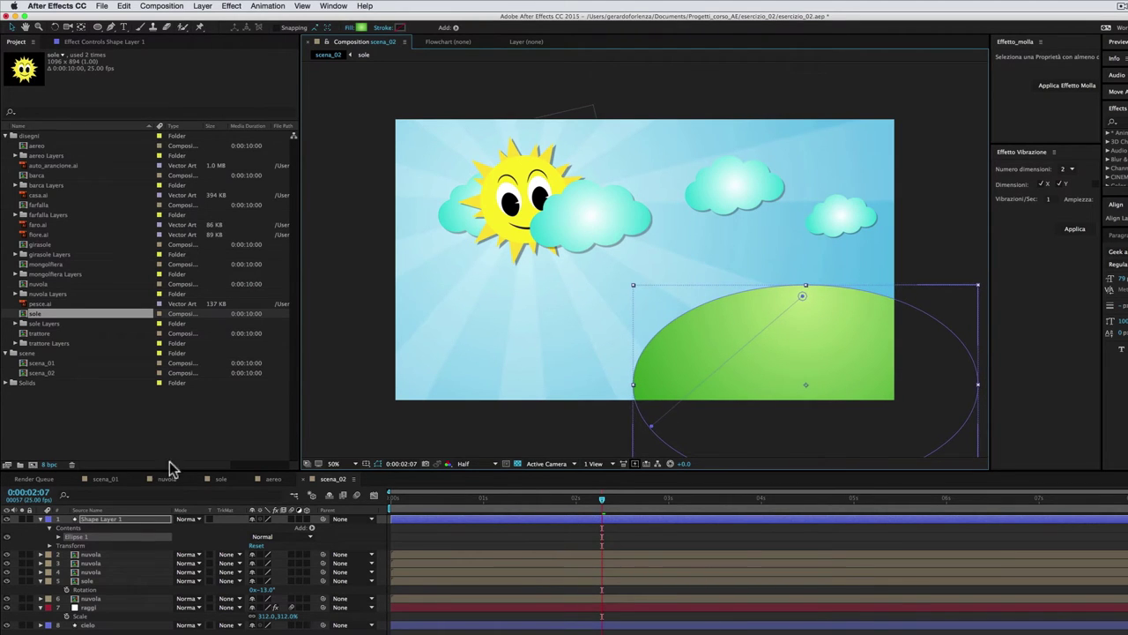
Rename Shape Layer 1 to collina.
{"action": "left_click", "coordinate": [108, 520]}
{"action": "key", "text": "Return"}
{"action": "type", "text": "collina"}
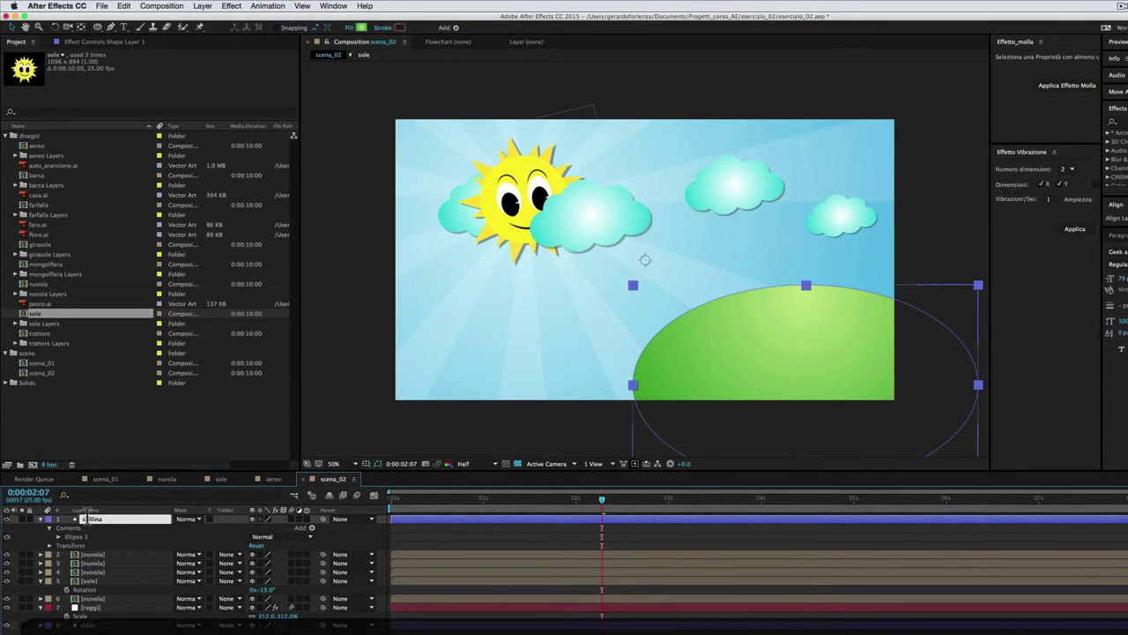
{"action": "key", "text": "Return"}
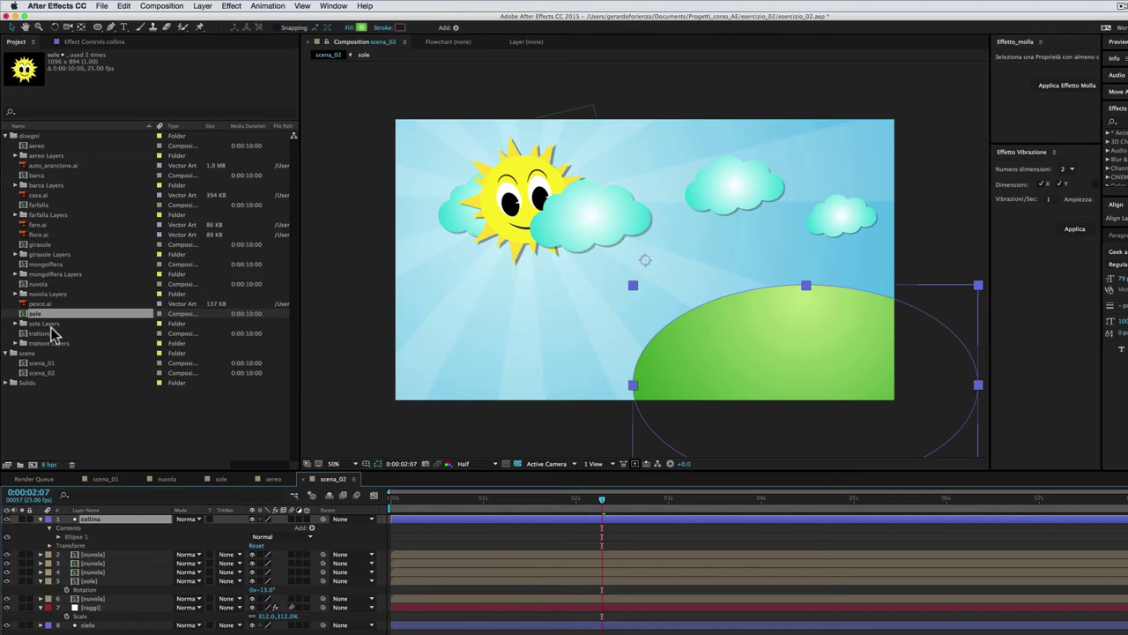
Add faro.ai to scena_02, enlarged and raised onto the right side of the hilltop.
{"action": "left_click", "coordinate": [26, 226]}
{"action": "left_click_drag", "start_coordinate": [25, 228], "coordinate": [650, 236]}
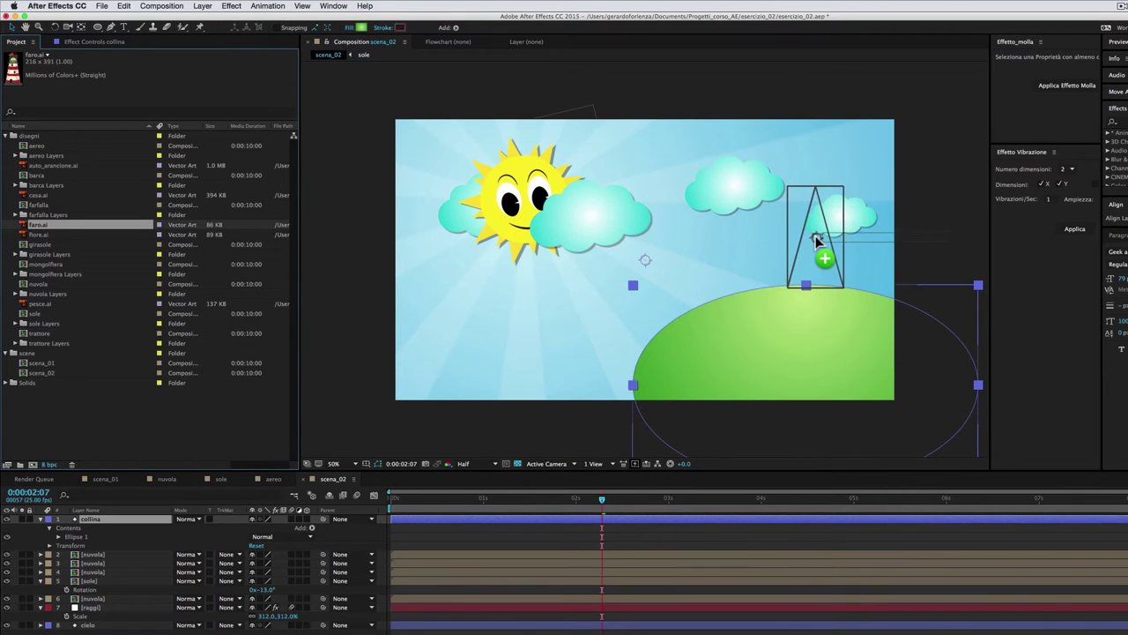
{"action": "left_click_drag", "start_coordinate": [820, 236], "coordinate": [820, 238]}
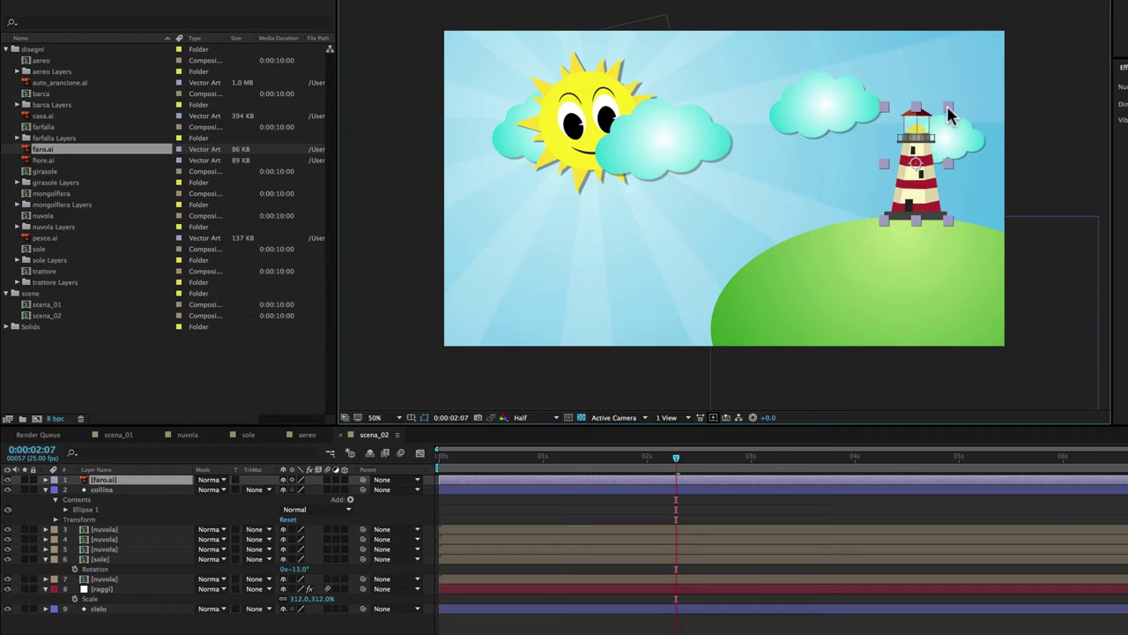
{"action": "mouse_move", "coordinate": [948, 110]}
{"action": "left_mouse_down"}
{"action": "mouse_move", "coordinate": [982, 74]}
{"action": "mouse_move", "coordinate": [972, 80]}
{"action": "left_mouse_up"}
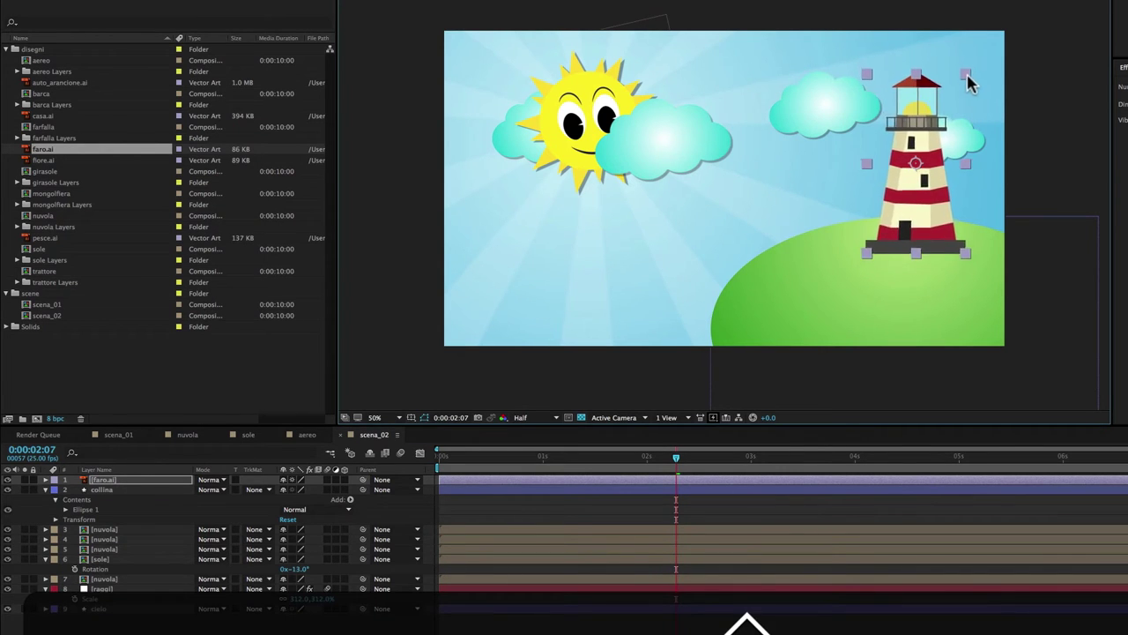
{"action": "mouse_move", "coordinate": [908, 227]}
{"action": "left_mouse_down"}
{"action": "mouse_move", "coordinate": [913, 194]}
{"action": "mouse_move", "coordinate": [893, 197]}
{"action": "left_mouse_up"}
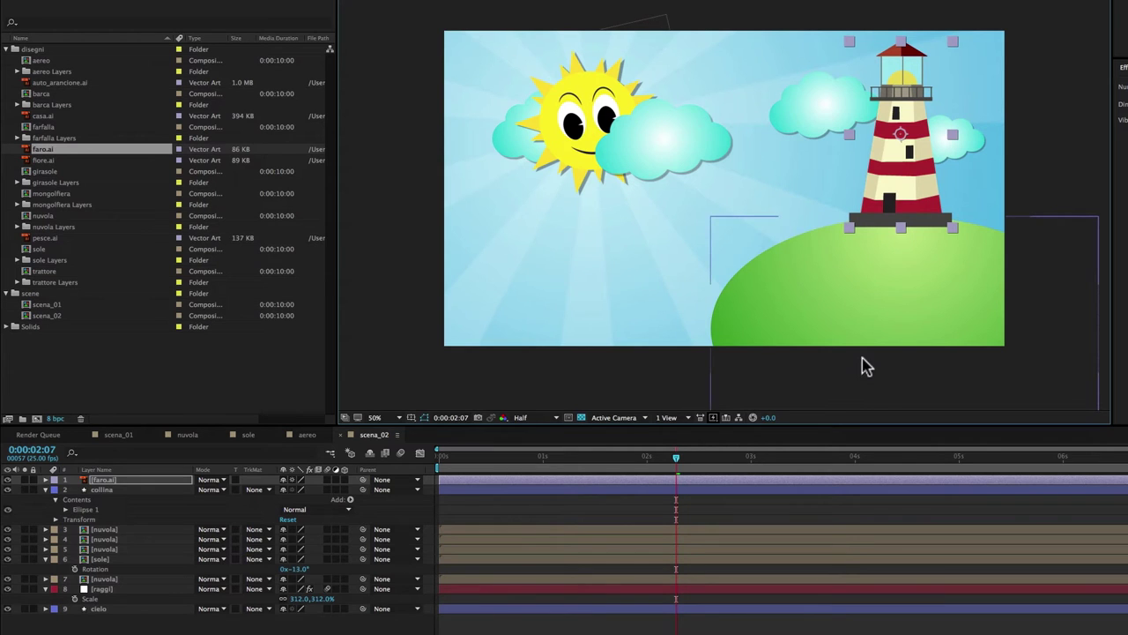
{"action": "key", "text": "super+Tab"}
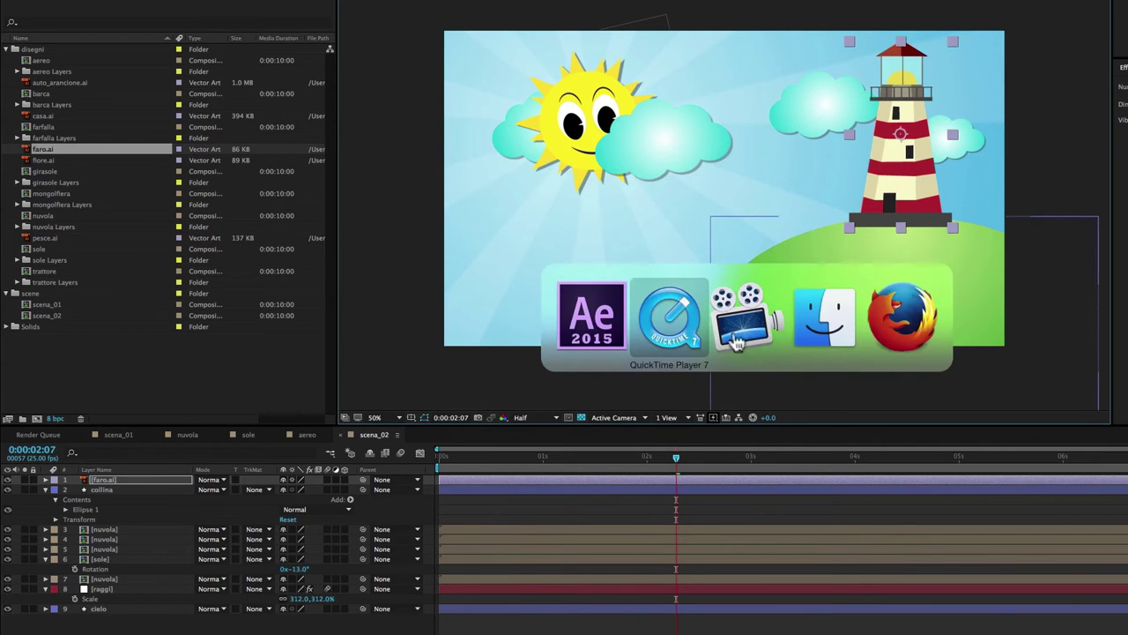
Check the reference video, then enlarge the lighthouse a bit and shift it slightly right.
{"action": "left_click", "coordinate": [617, 331]}
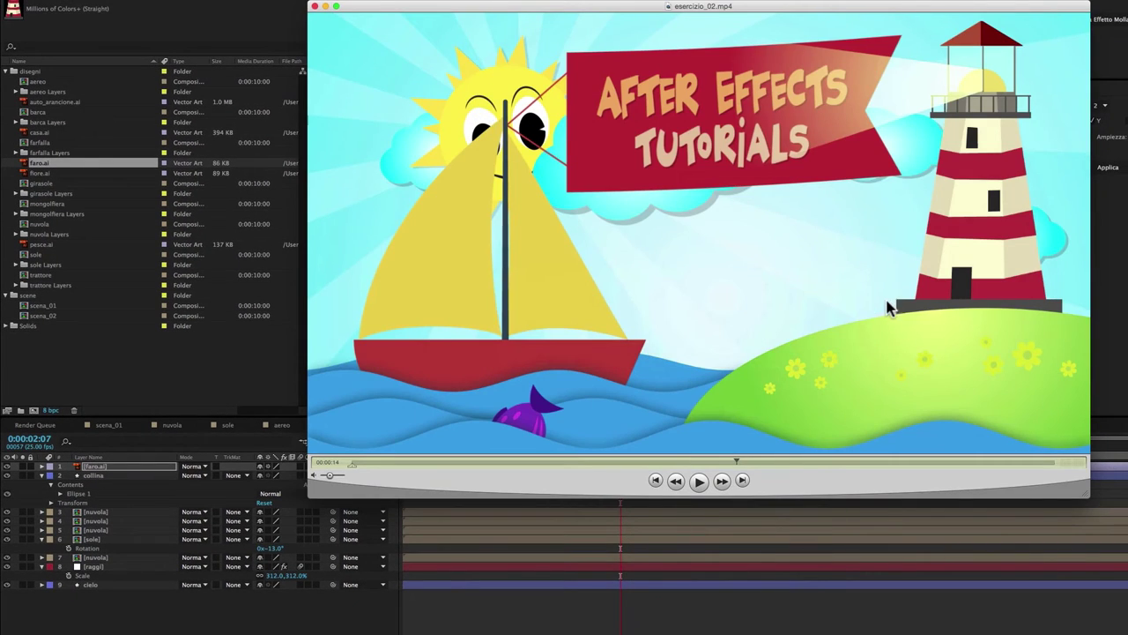
{"action": "left_click", "coordinate": [788, 566]}
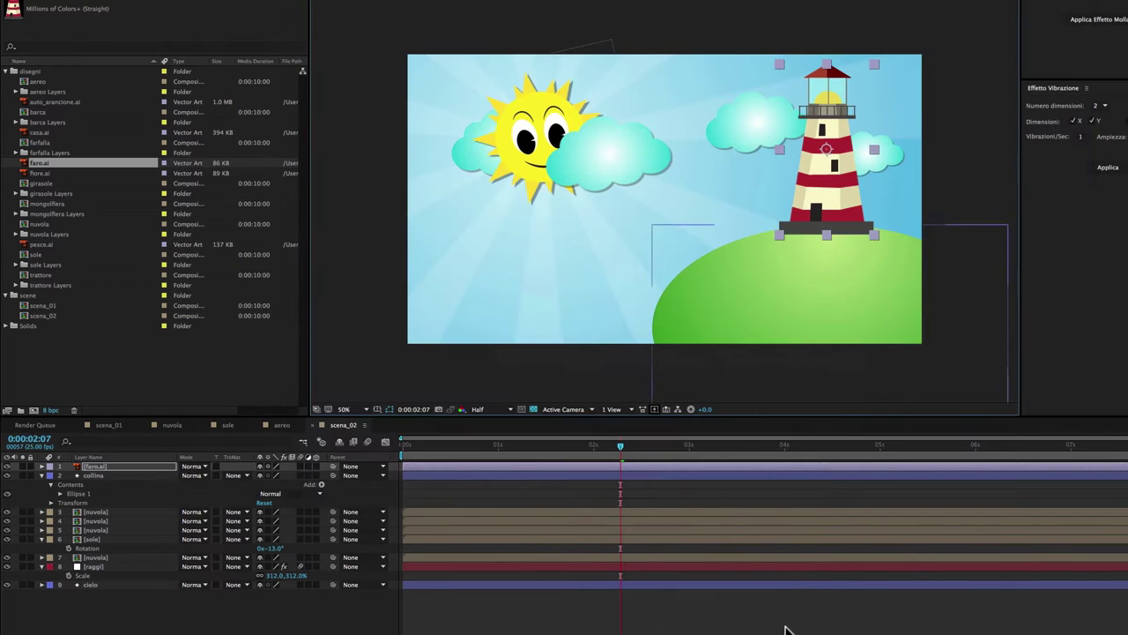
{"action": "left_click_drag", "start_coordinate": [873, 72], "coordinate": [890, 56]}
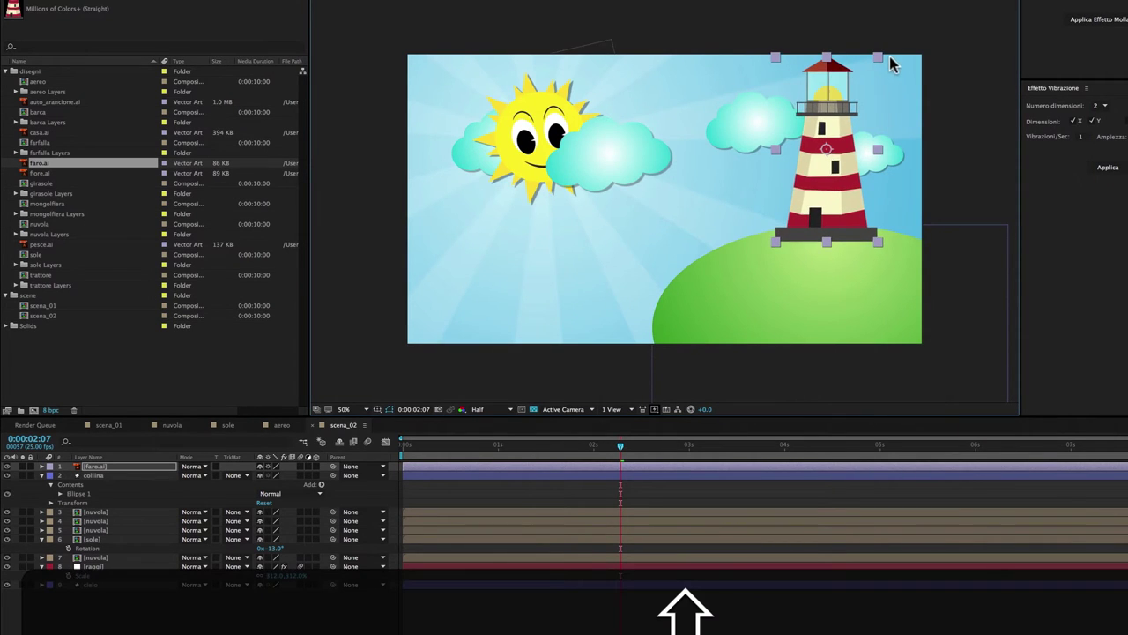
{"action": "left_click_drag", "start_coordinate": [829, 160], "coordinate": [848, 157]}
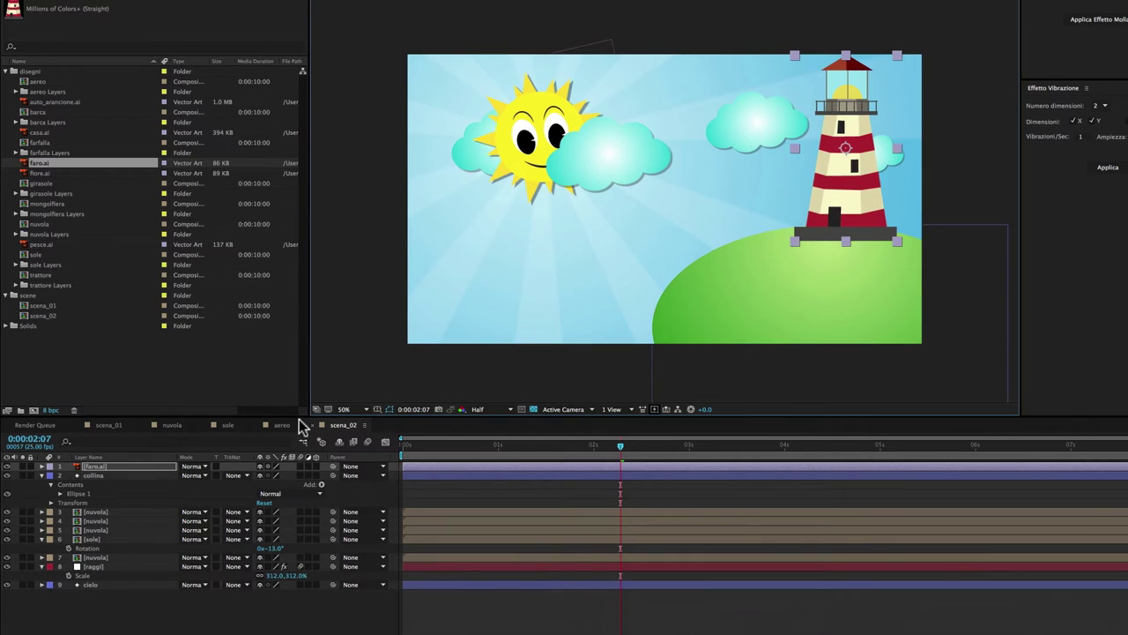
Move faro.ai below collina so the hill hides the lighthouse base, then recheck the reference.
{"action": "left_click_drag", "start_coordinate": [110, 466], "coordinate": [128, 504]}
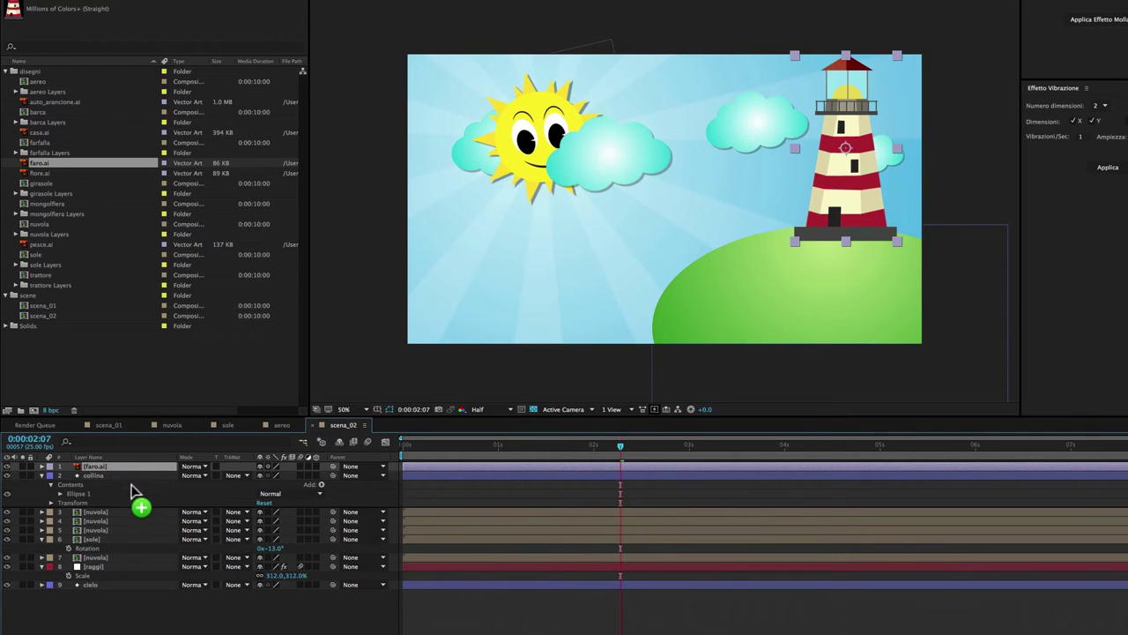
{"action": "left_click", "coordinate": [796, 322]}
{"action": "left_click_drag", "start_coordinate": [855, 153], "coordinate": [847, 156]}
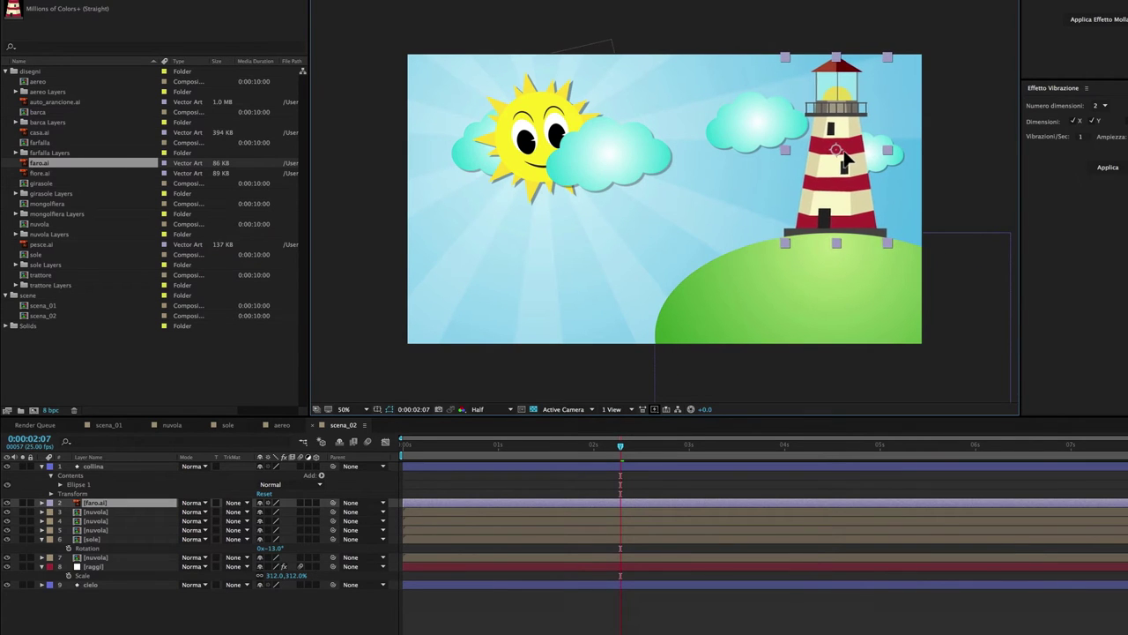
{"action": "left_click", "coordinate": [865, 309]}
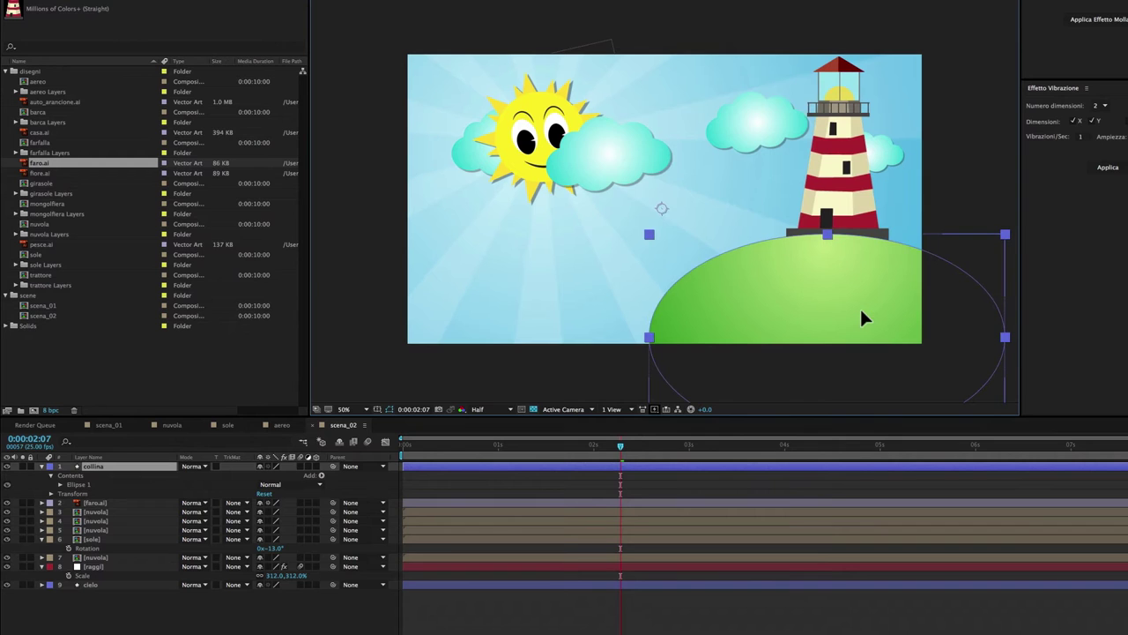
{"action": "key", "text": "super+Tab"}
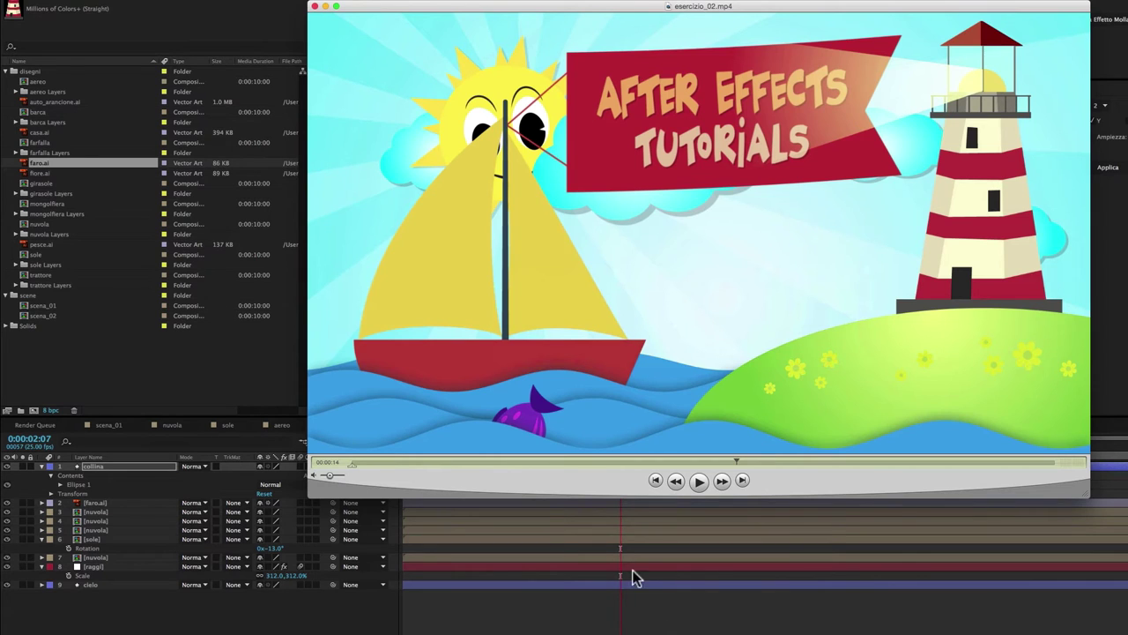
{"action": "key", "text": "super+Tab"}
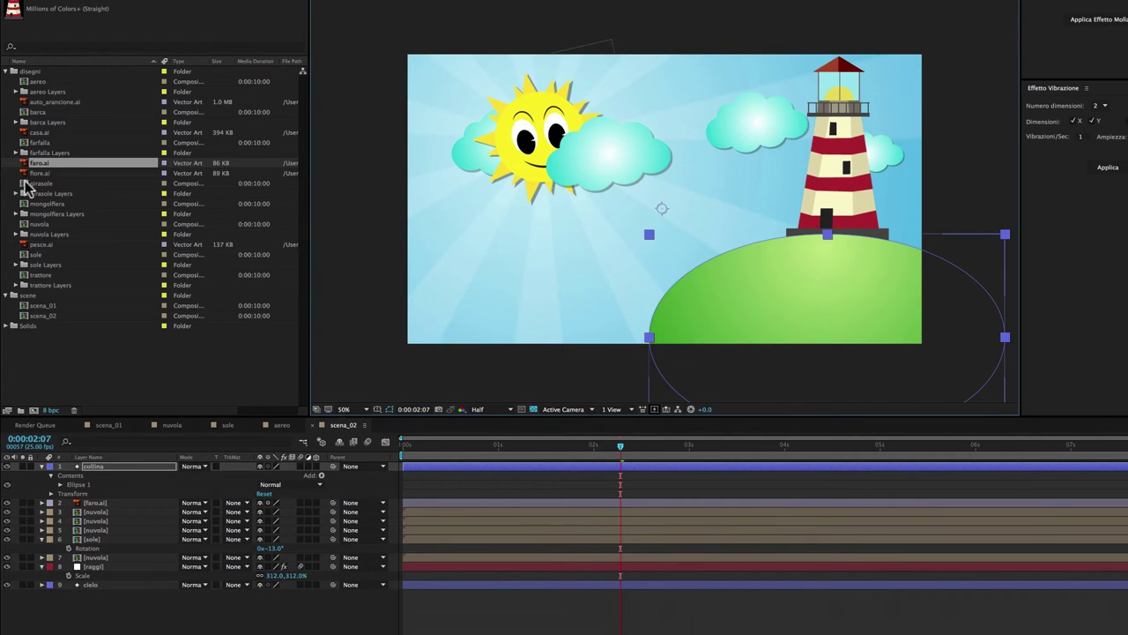
Add the fiore.ai flower onto the hill and shrink it to a small size.
{"action": "left_click", "coordinate": [23, 174]}
{"action": "left_click_drag", "start_coordinate": [23, 176], "coordinate": [747, 302]}
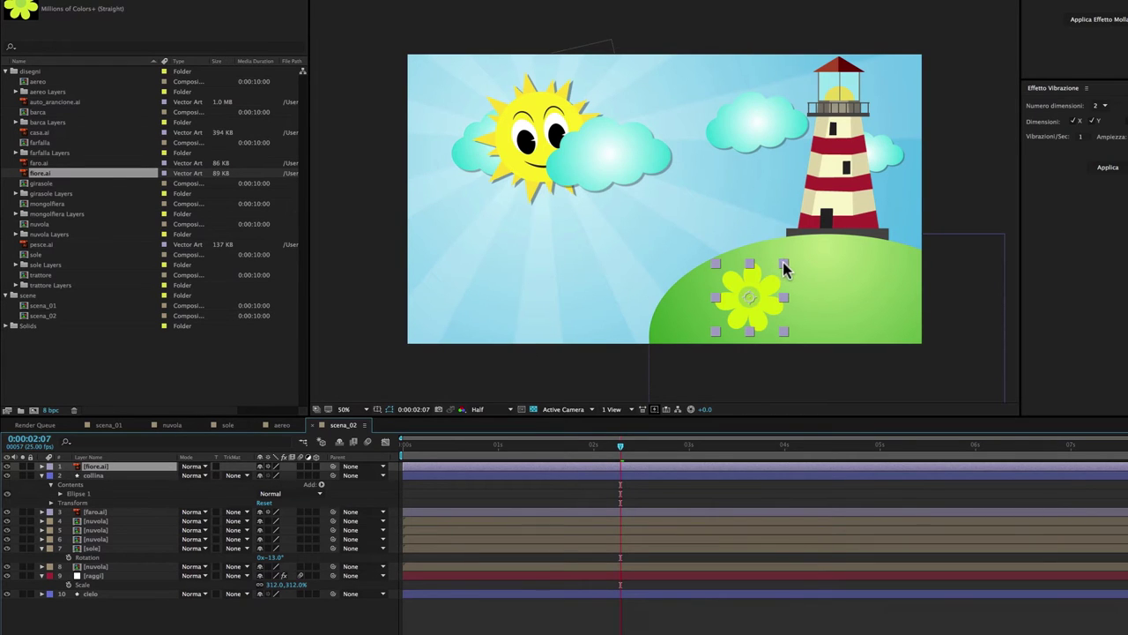
{"action": "mouse_move", "coordinate": [786, 262]}
{"action": "left_mouse_down"}
{"action": "mouse_move", "coordinate": [751, 301]}
{"action": "mouse_move", "coordinate": [716, 292]}
{"action": "left_mouse_up"}
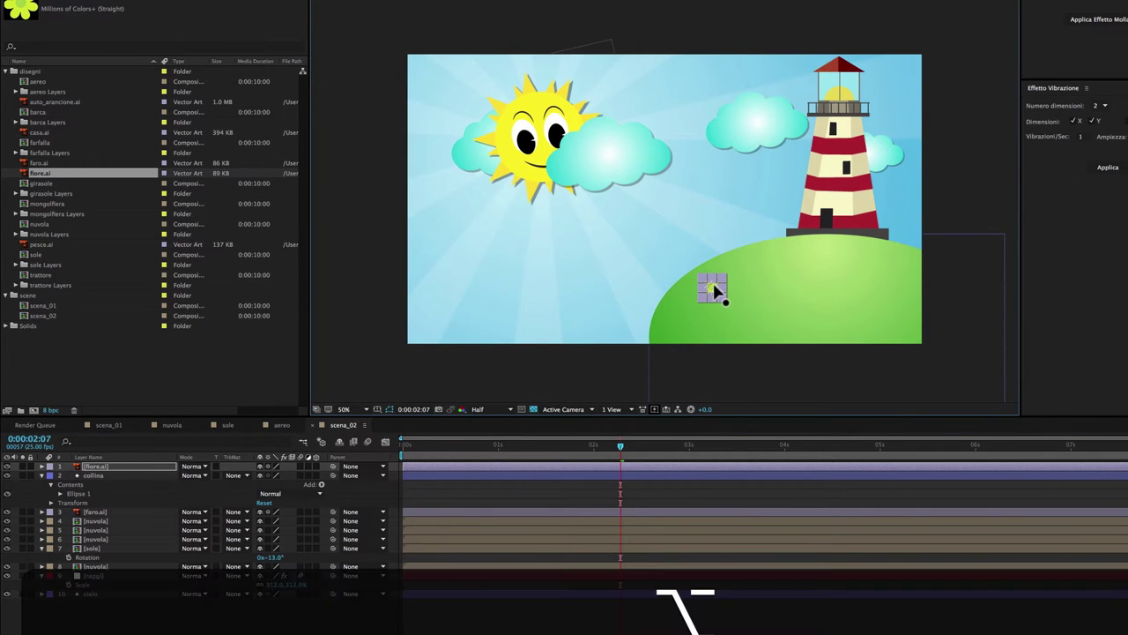
{"action": "scroll", "coordinate": [757, 290], "scroll_direction": "up", "scroll_amount": 2}
{"action": "left_click_drag", "start_coordinate": [837, 284], "coordinate": [755, 245]}
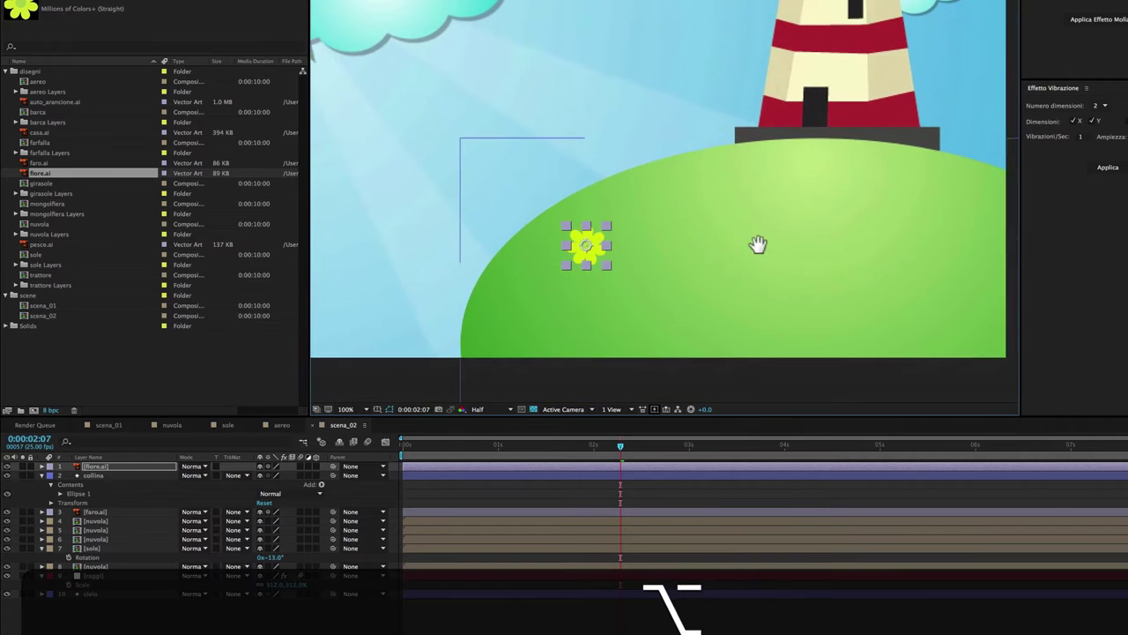
{"action": "left_click_drag", "start_coordinate": [602, 234], "coordinate": [593, 231]}
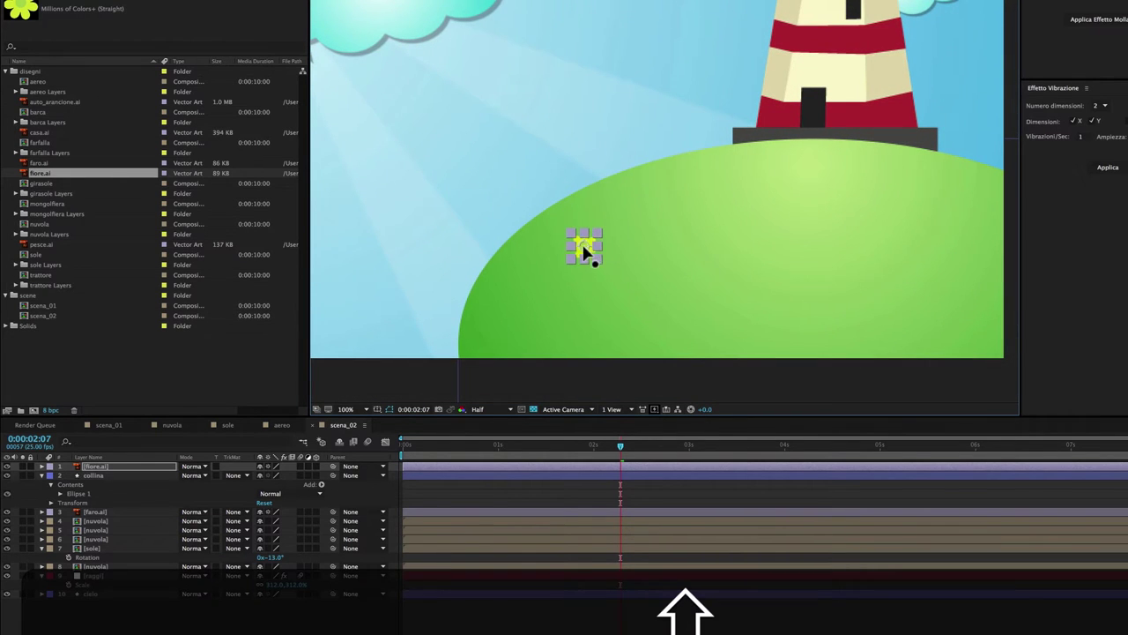
Duplicate the flower several times and scatter the copies across the hill's left side.
{"action": "key", "text": "super+d"}
{"action": "mouse_move", "coordinate": [587, 244]}
{"action": "left_mouse_down"}
{"action": "mouse_move", "coordinate": [637, 213]}
{"action": "mouse_move", "coordinate": [620, 226]}
{"action": "left_mouse_up"}
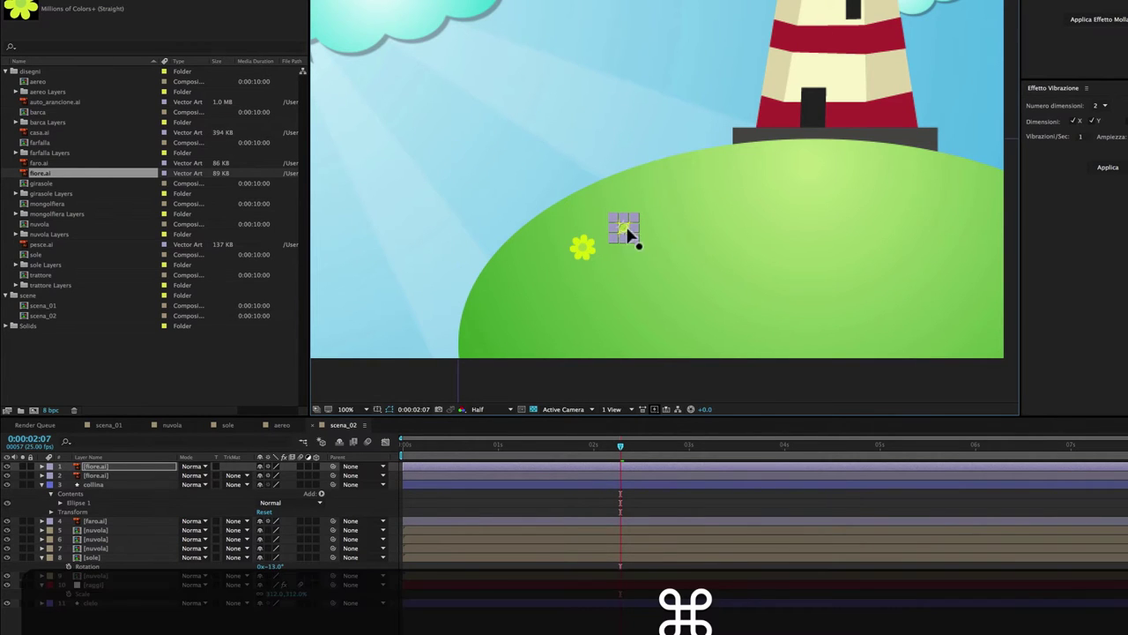
{"action": "key", "text": "super+d"}
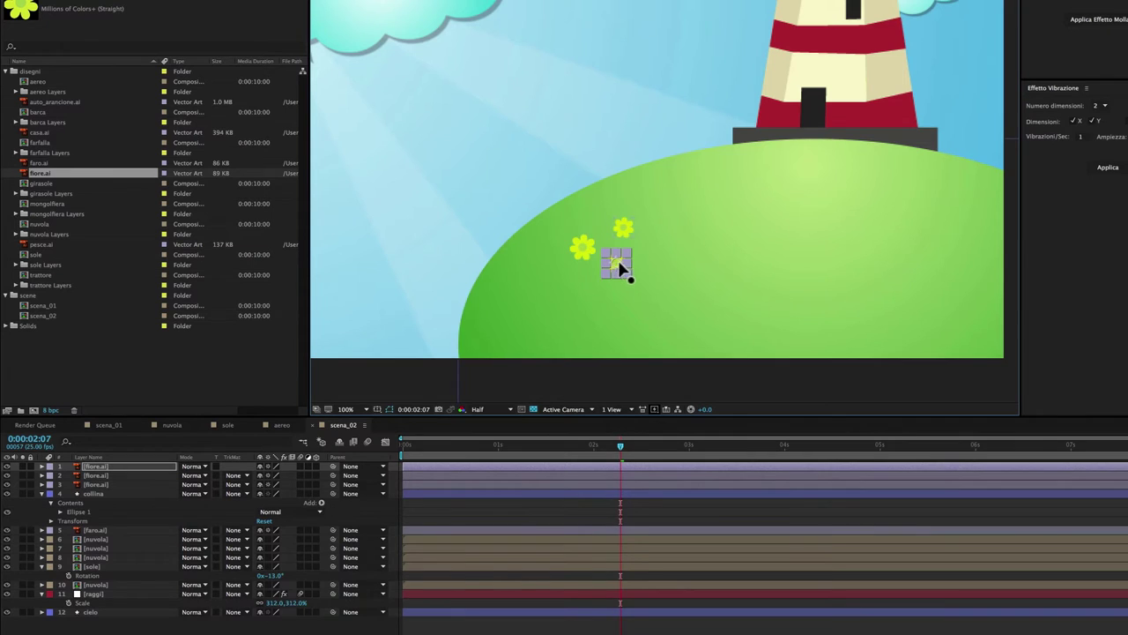
{"action": "key", "text": "super+d"}
{"action": "mouse_move", "coordinate": [623, 261]}
{"action": "left_mouse_down"}
{"action": "mouse_move", "coordinate": [574, 293]}
{"action": "mouse_move", "coordinate": [584, 287]}
{"action": "left_mouse_up"}
{"action": "key", "text": "super+d"}
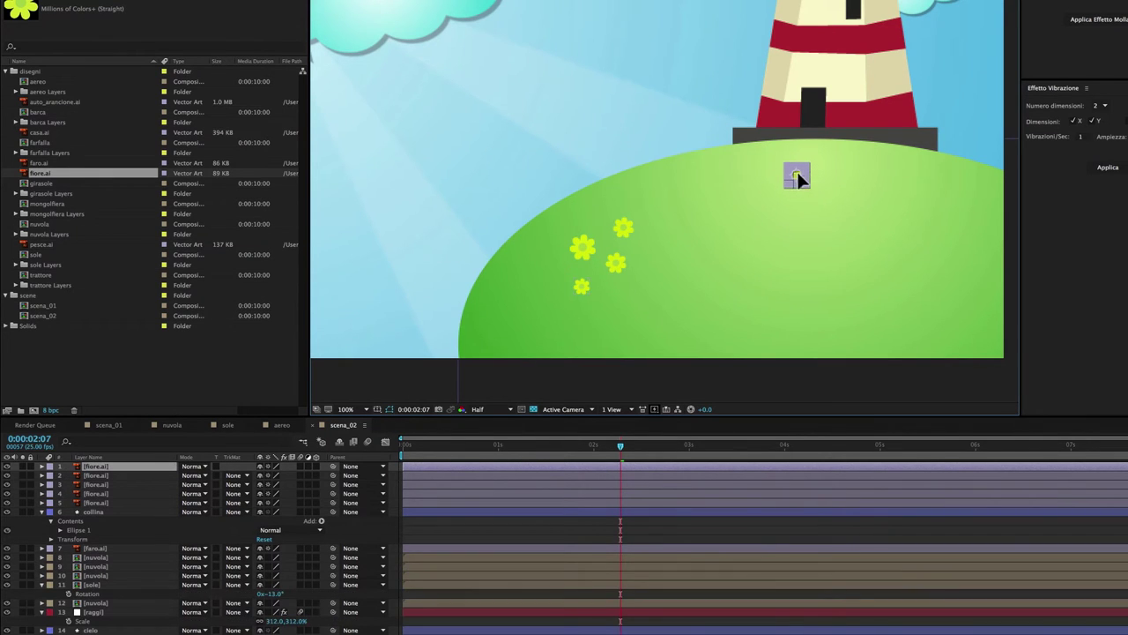
{"action": "key", "text": "super+d"}
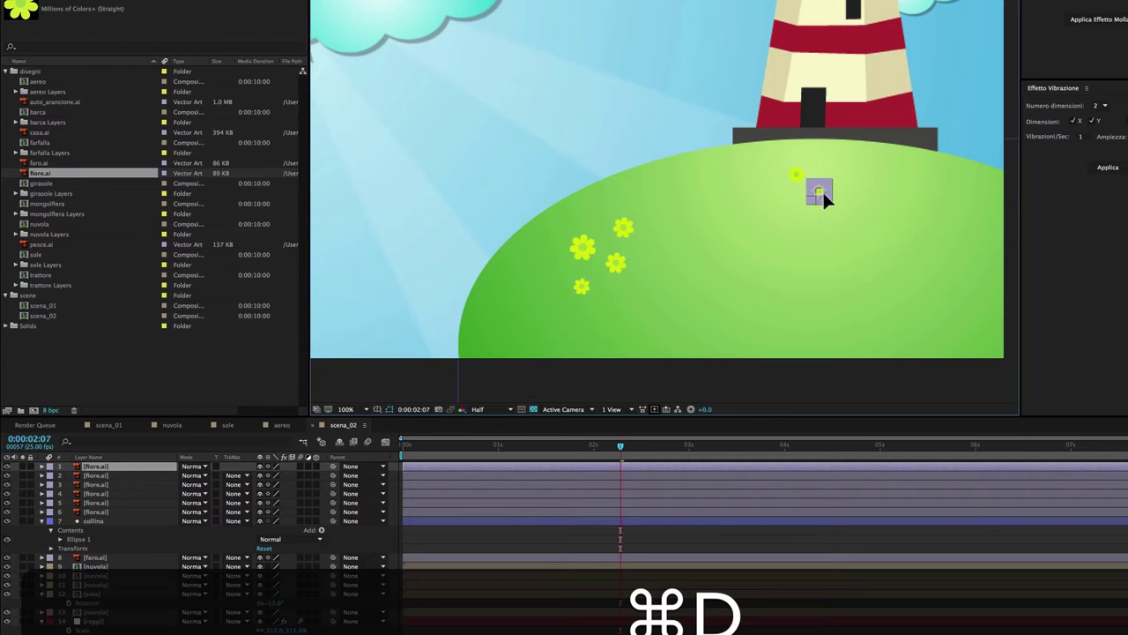
{"action": "mouse_move", "coordinate": [822, 194]}
{"action": "left_mouse_down"}
{"action": "mouse_move", "coordinate": [781, 208]}
{"action": "mouse_move", "coordinate": [846, 192]}
{"action": "left_mouse_up"}
{"action": "key", "text": "super+d"}
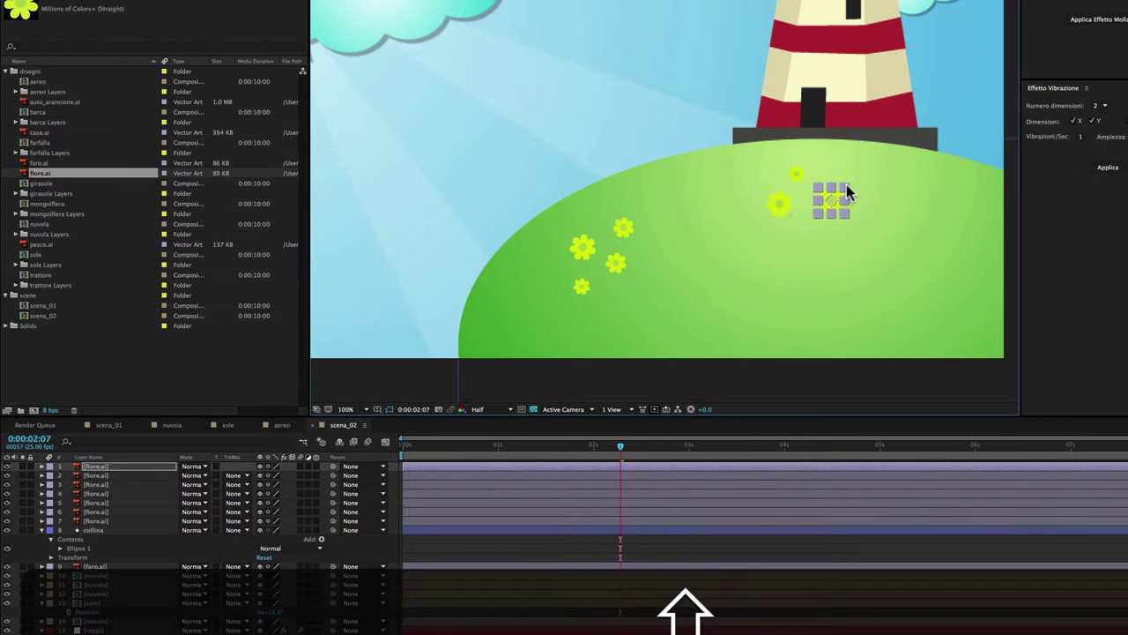
{"action": "left_click_drag", "start_coordinate": [624, 227], "coordinate": [630, 217]}
{"action": "mouse_move", "coordinate": [581, 247]}
{"action": "left_mouse_down"}
{"action": "mouse_move", "coordinate": [587, 238]}
{"action": "mouse_move", "coordinate": [621, 259]}
{"action": "left_mouse_up"}
Add more flower copies toward the hill's right side, bringing the total to ten, then select collina.
{"action": "left_click", "coordinate": [582, 286]}
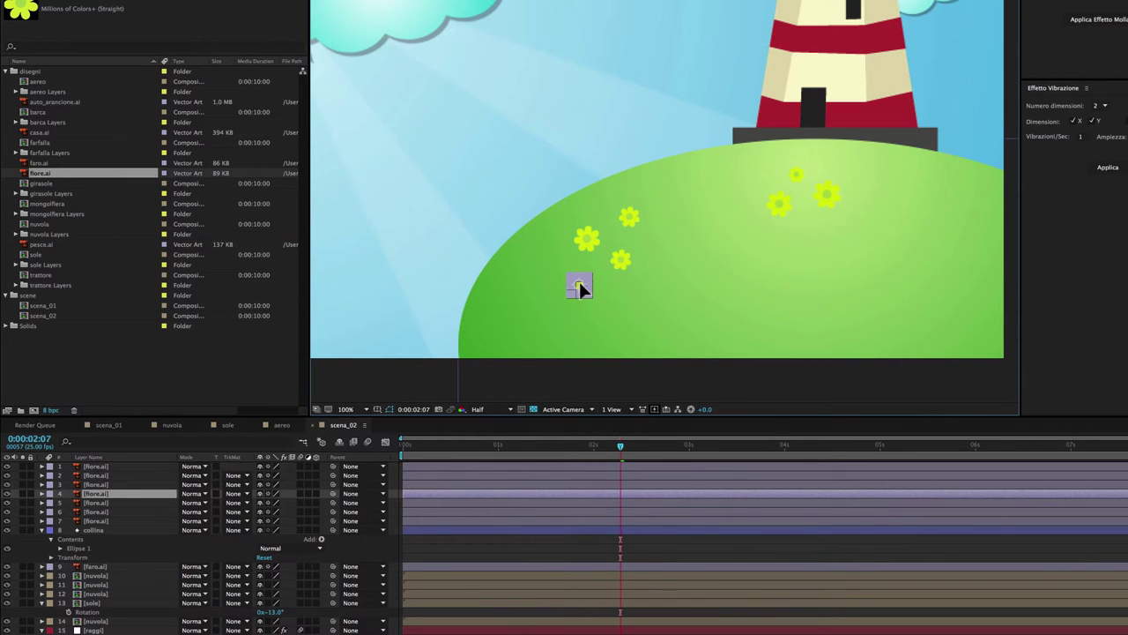
{"action": "left_click", "coordinate": [618, 257]}
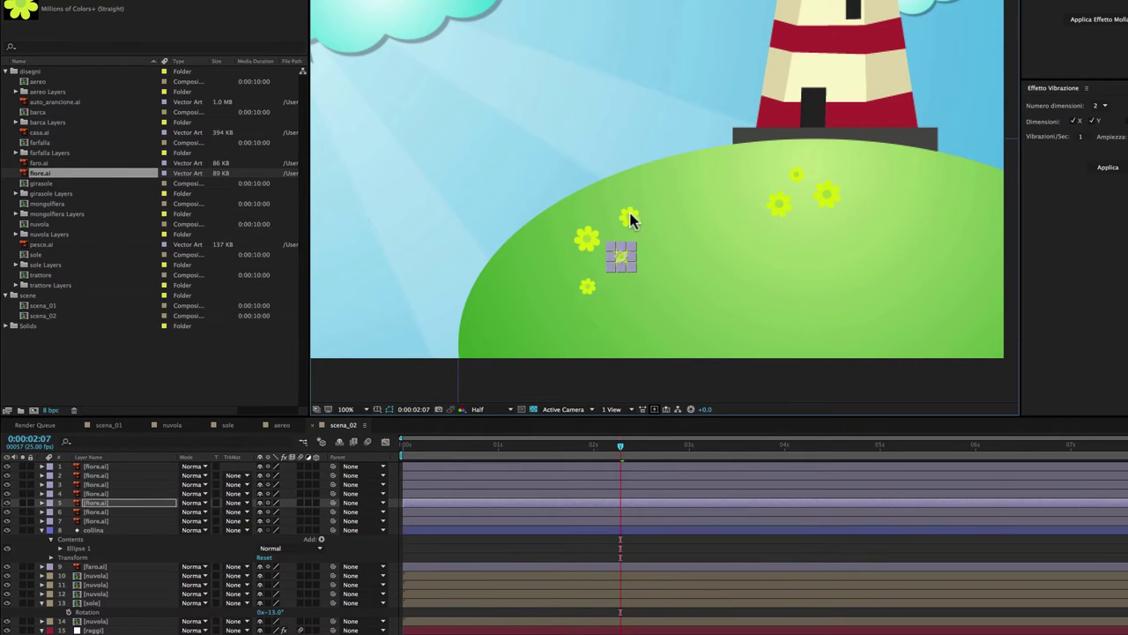
{"action": "key", "text": "super+d"}
{"action": "mouse_move", "coordinate": [603, 290]}
{"action": "left_mouse_down"}
{"action": "mouse_move", "coordinate": [943, 280]}
{"action": "mouse_move", "coordinate": [912, 260]}
{"action": "mouse_move", "coordinate": [900, 271]}
{"action": "mouse_move", "coordinate": [970, 245]}
{"action": "mouse_move", "coordinate": [955, 246]}
{"action": "left_mouse_up"}
{"action": "key", "text": "super+d"}
{"action": "key", "text": "super+d"}
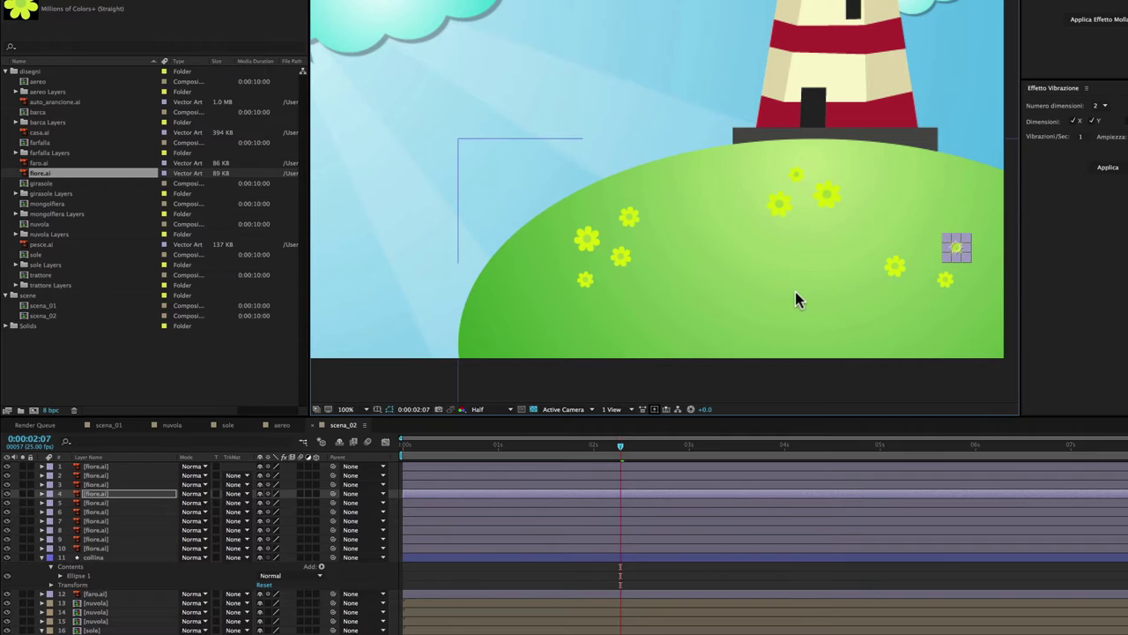
{"action": "left_click", "coordinate": [99, 558]}
{"action": "left_click", "coordinate": [99, 558]}
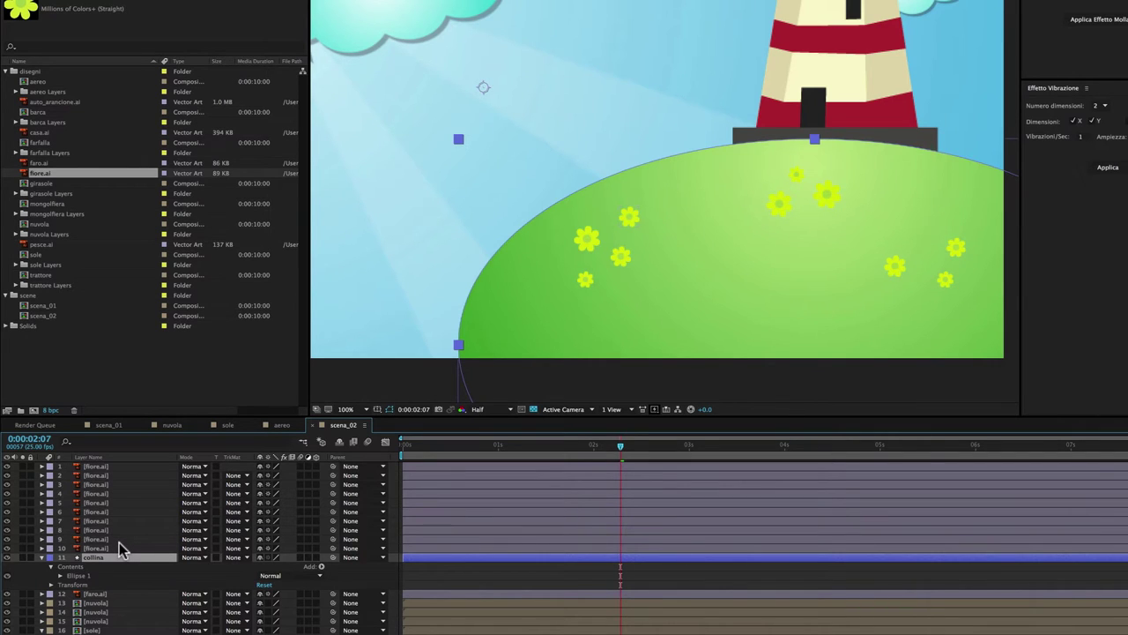
Pre-compose layers 1–11 (hill and flowers) into collina+fiori_scena_02, moving all attributes.
{"action": "left_click", "coordinate": [143, 464]}
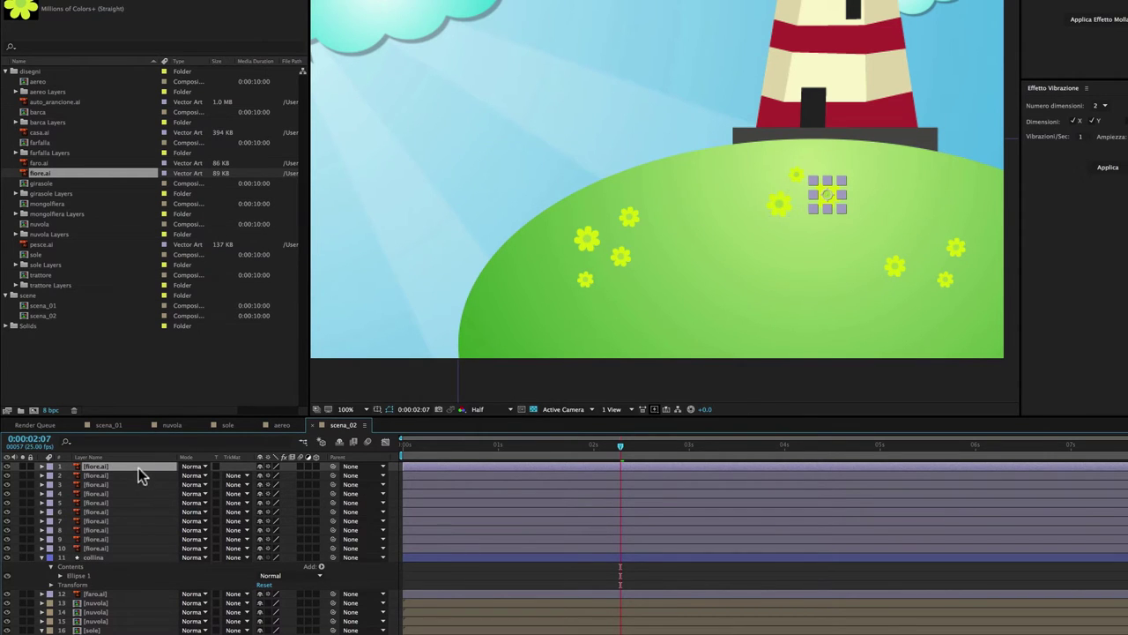
{"action": "left_click", "coordinate": [104, 559], "text": "shift"}
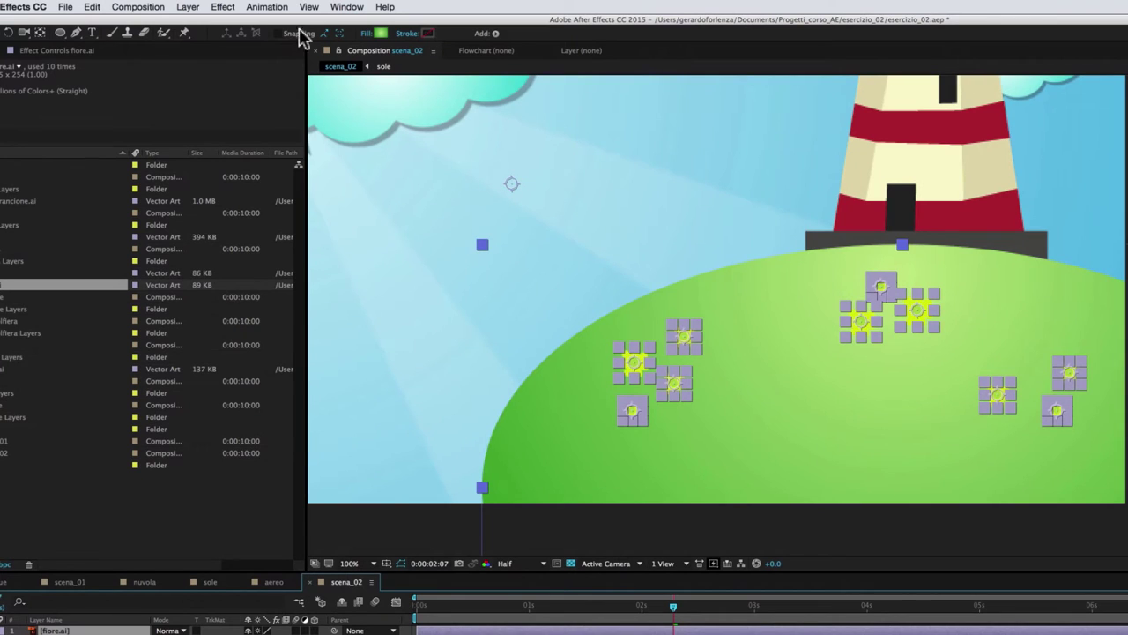
{"action": "left_click", "coordinate": [191, 7]}
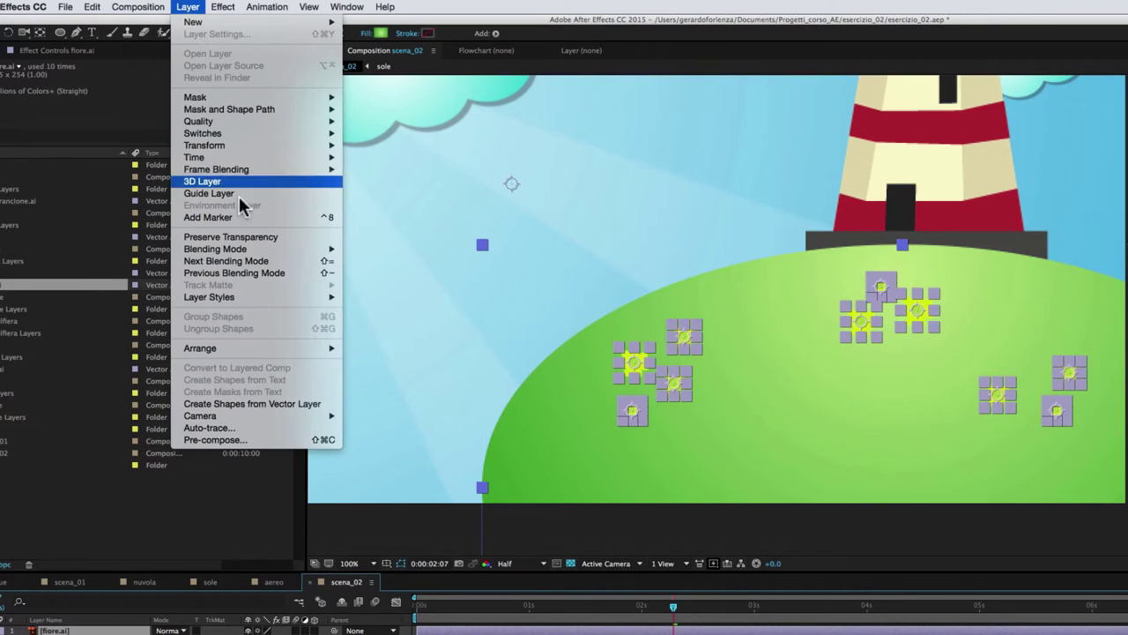
{"action": "left_click", "coordinate": [231, 441]}
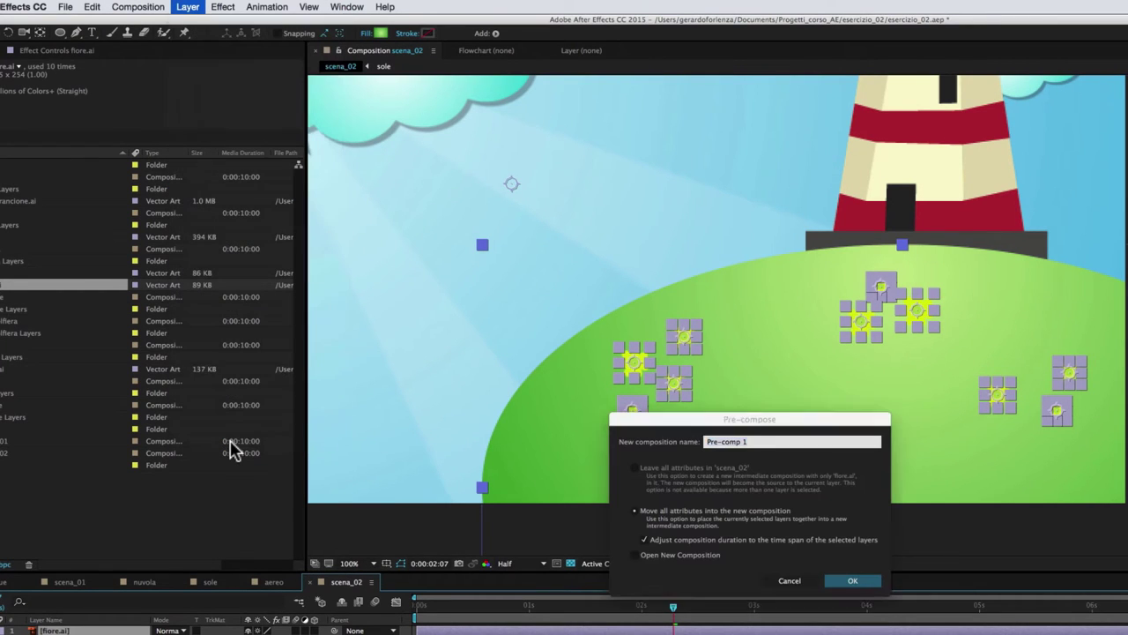
{"action": "mouse_move", "coordinate": [739, 420]}
{"action": "left_mouse_down"}
{"action": "mouse_move", "coordinate": [747, 408]}
{"action": "mouse_move", "coordinate": [752, 421]}
{"action": "left_mouse_up"}
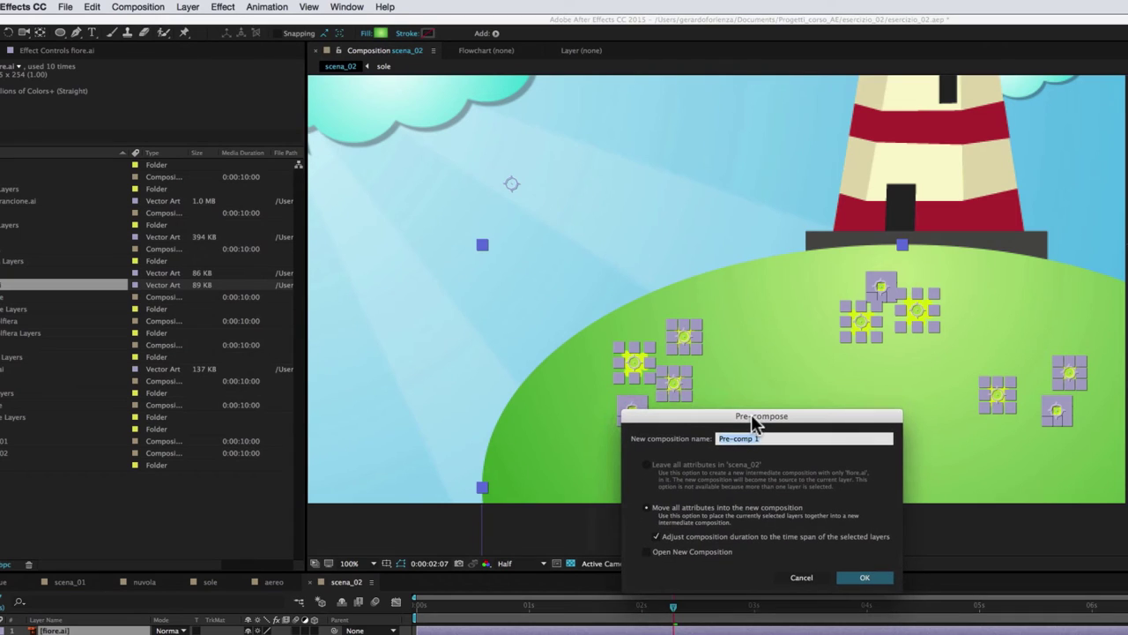
{"action": "left_click", "coordinate": [756, 439]}
{"action": "type", "text": "collina+fiori_scena_02"}
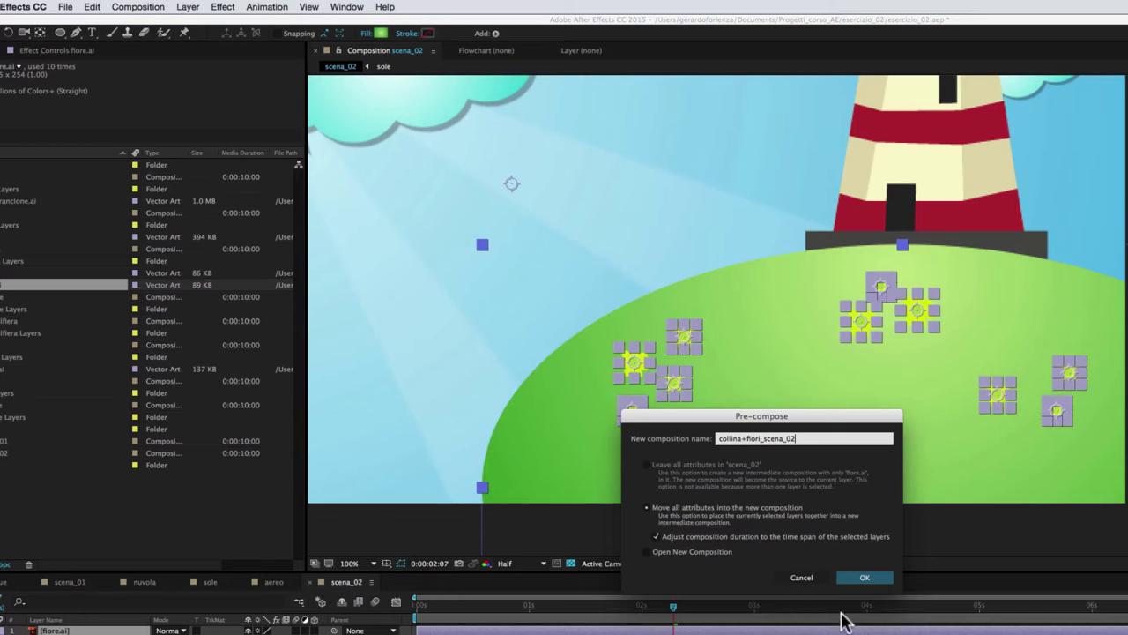
{"action": "left_click", "coordinate": [864, 579]}
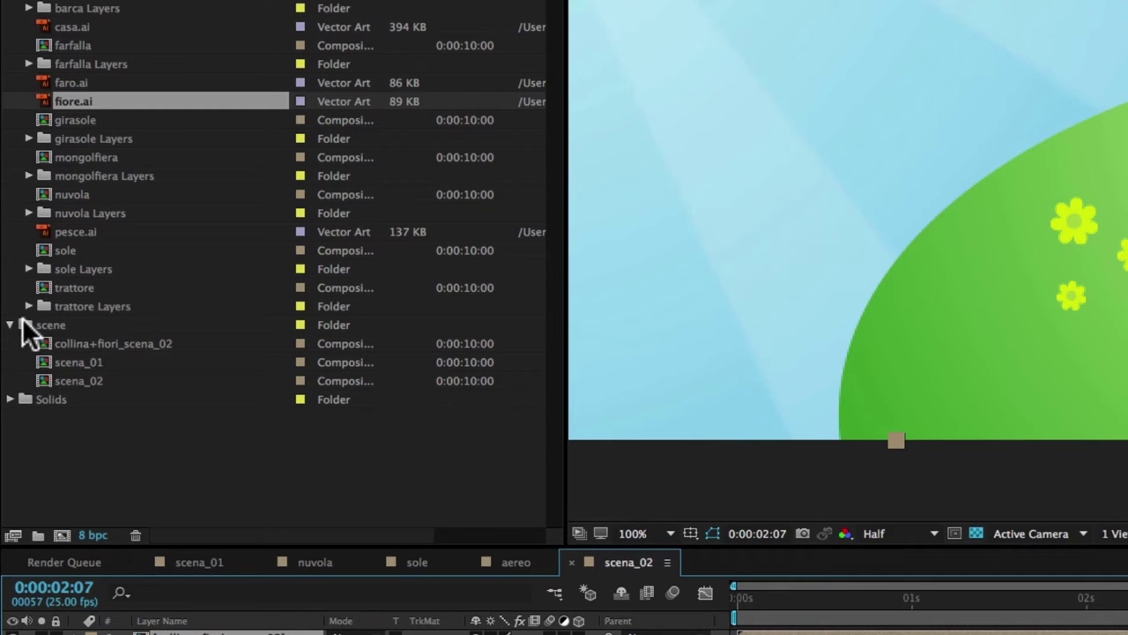
Create a new project folder named precomposizioni.
{"action": "left_click", "coordinate": [27, 326]}
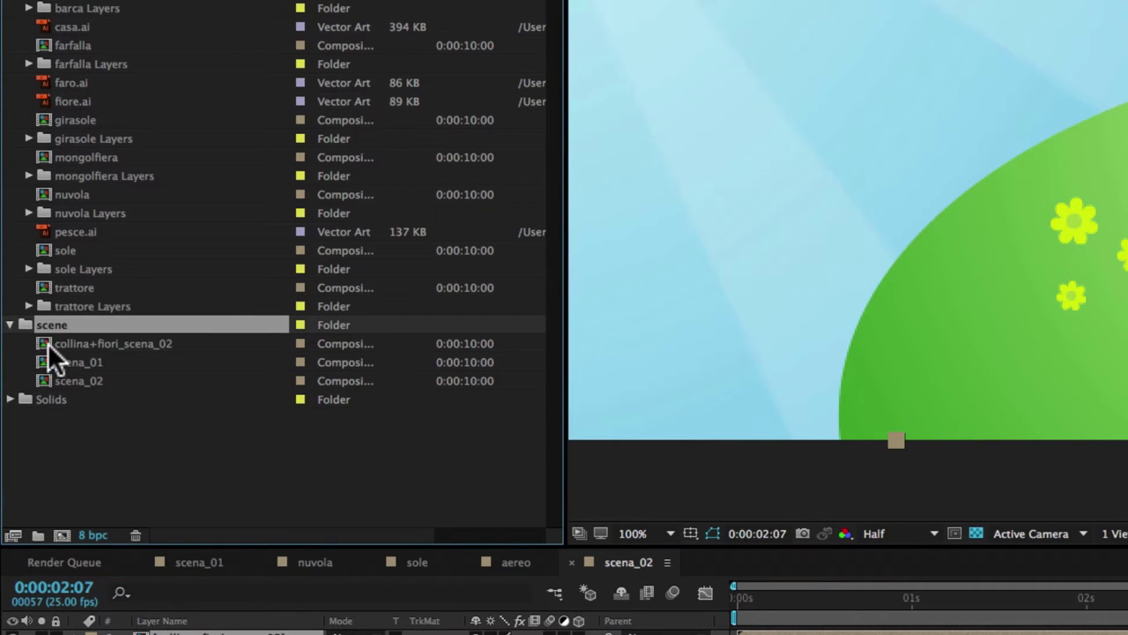
{"action": "left_click", "coordinate": [73, 343]}
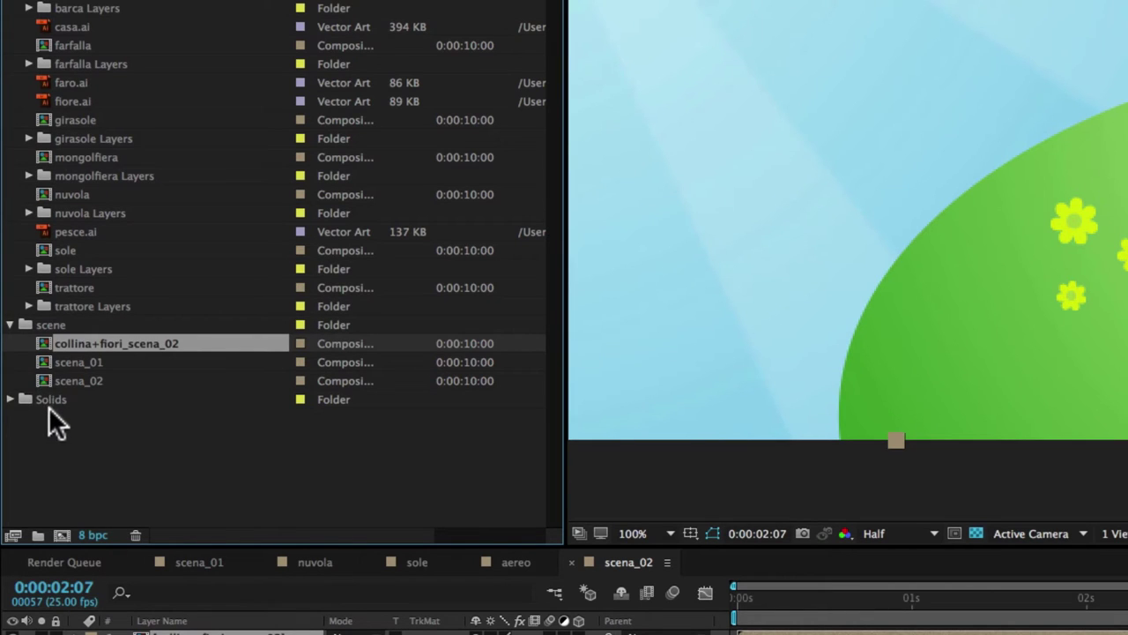
{"action": "left_click", "coordinate": [41, 503]}
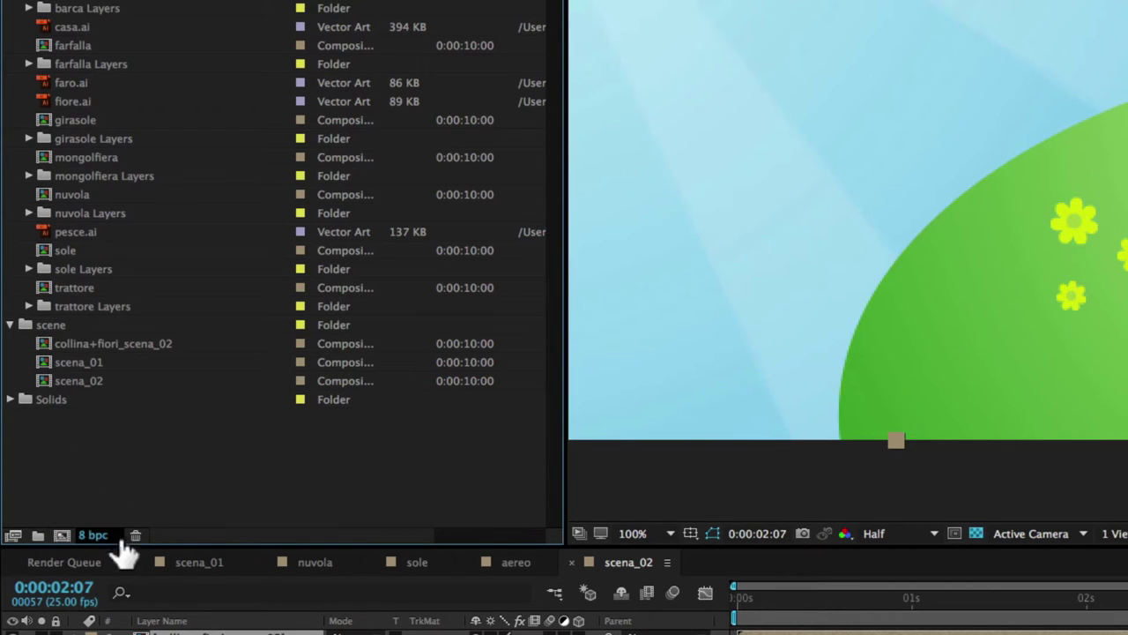
{"action": "left_click", "coordinate": [38, 536]}
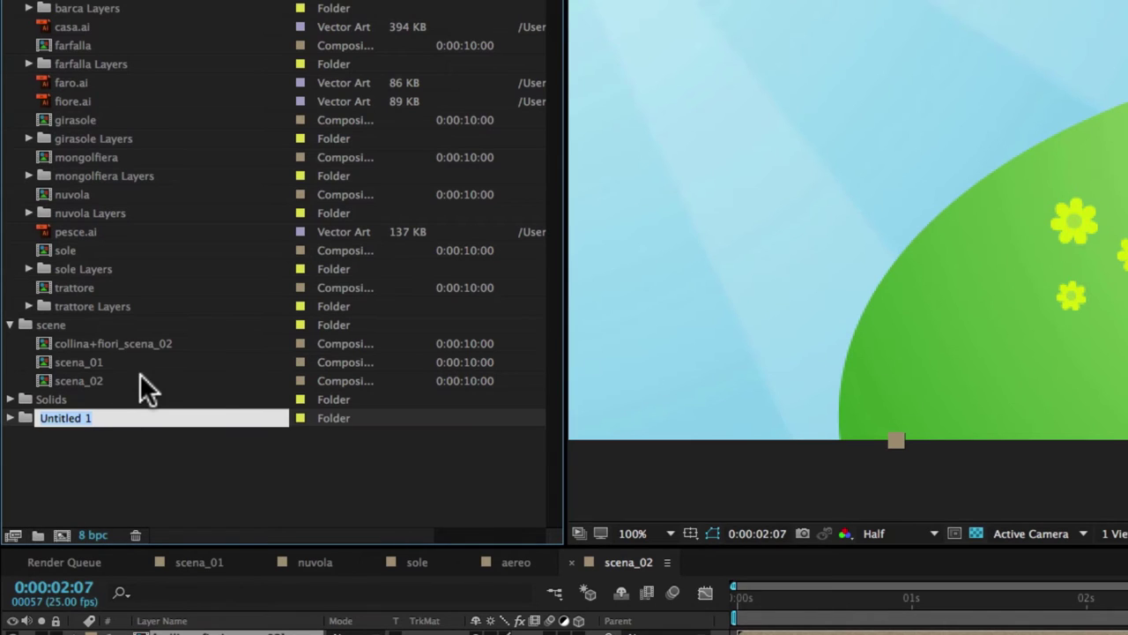
{"action": "type", "text": "precomposizioni"}
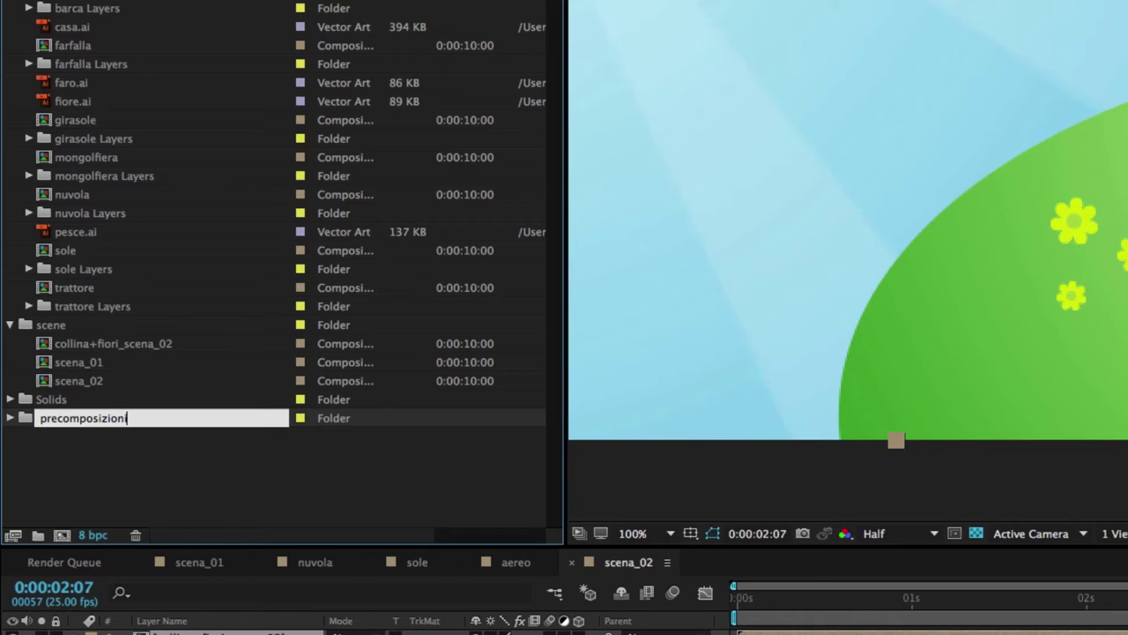
{"action": "left_click", "coordinate": [126, 454]}
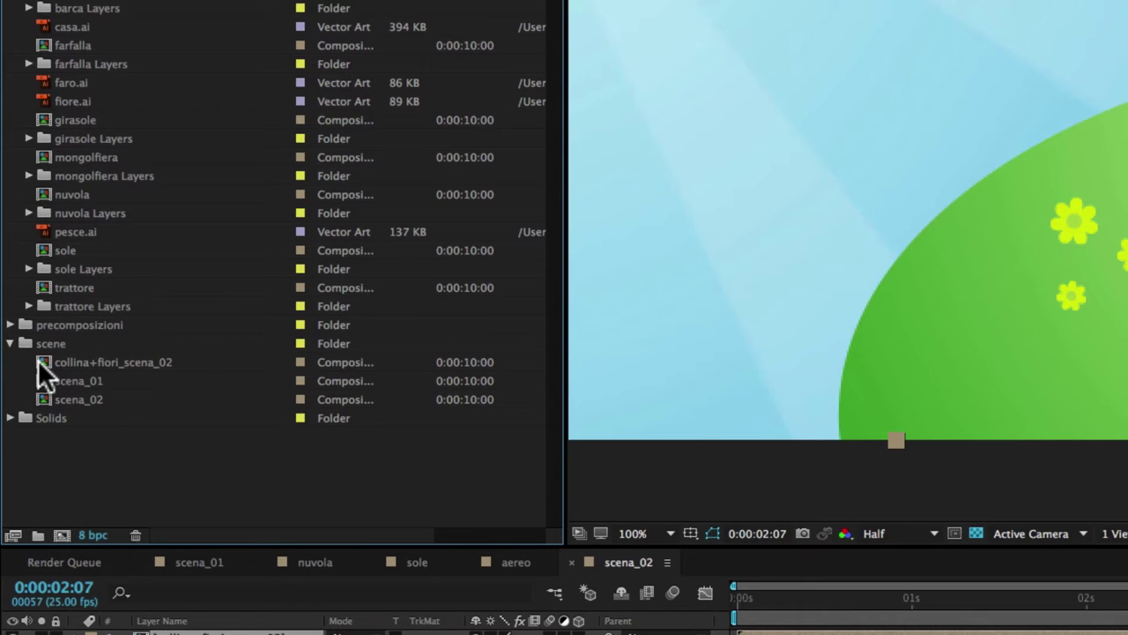
Move the collina+fiori_scena_02 composition into the precomposizioni folder.
{"action": "left_click_drag", "start_coordinate": [38, 359], "coordinate": [104, 322]}
{"action": "left_click", "coordinate": [10, 325]}
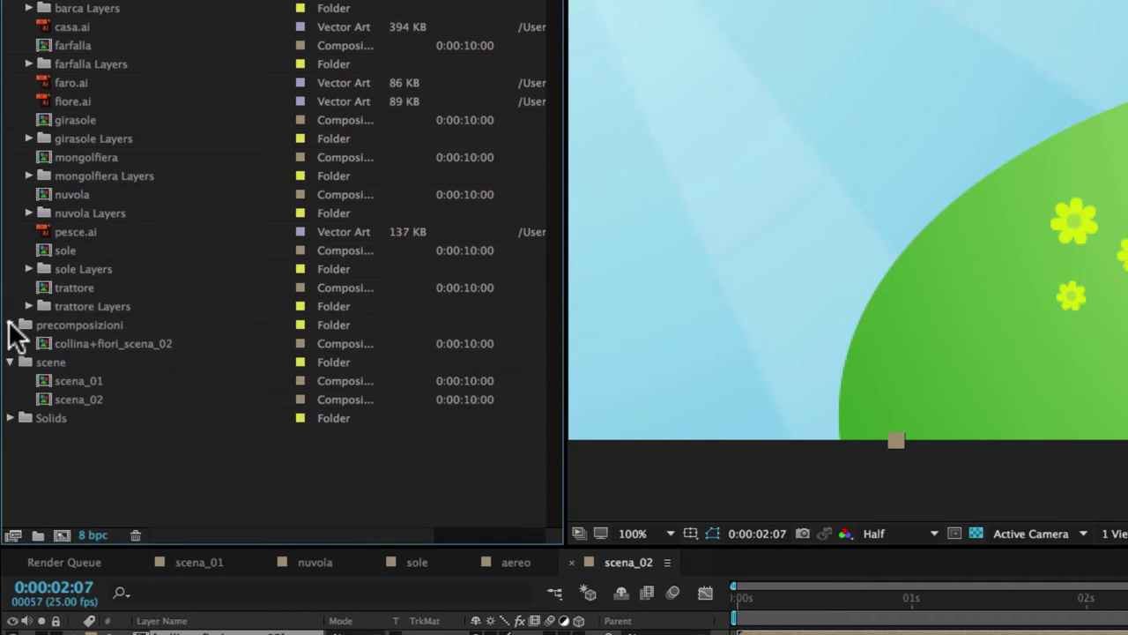
{"action": "left_click", "coordinate": [11, 324]}
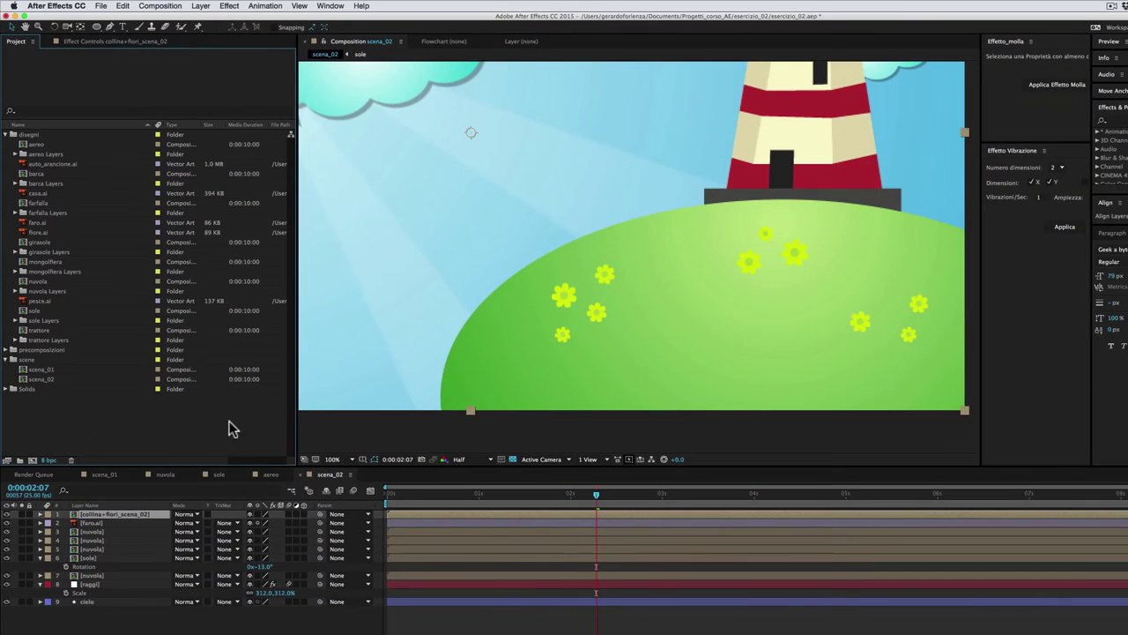
{"action": "left_click_drag", "start_coordinate": [603, 335], "coordinate": [670, 330]}
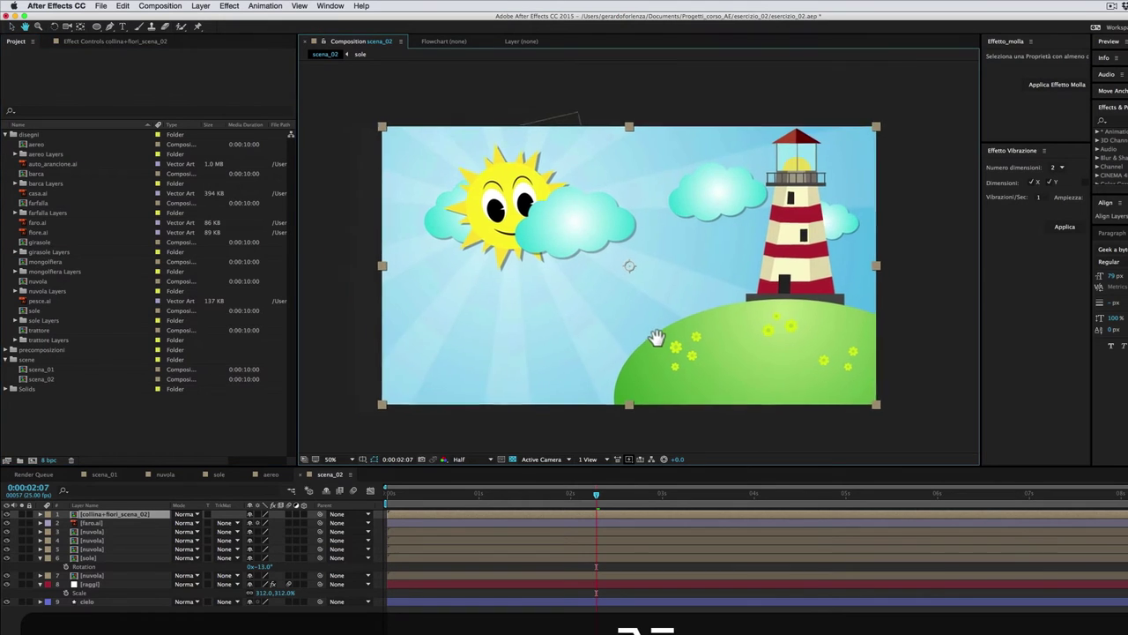
{"action": "key", "text": "v"}
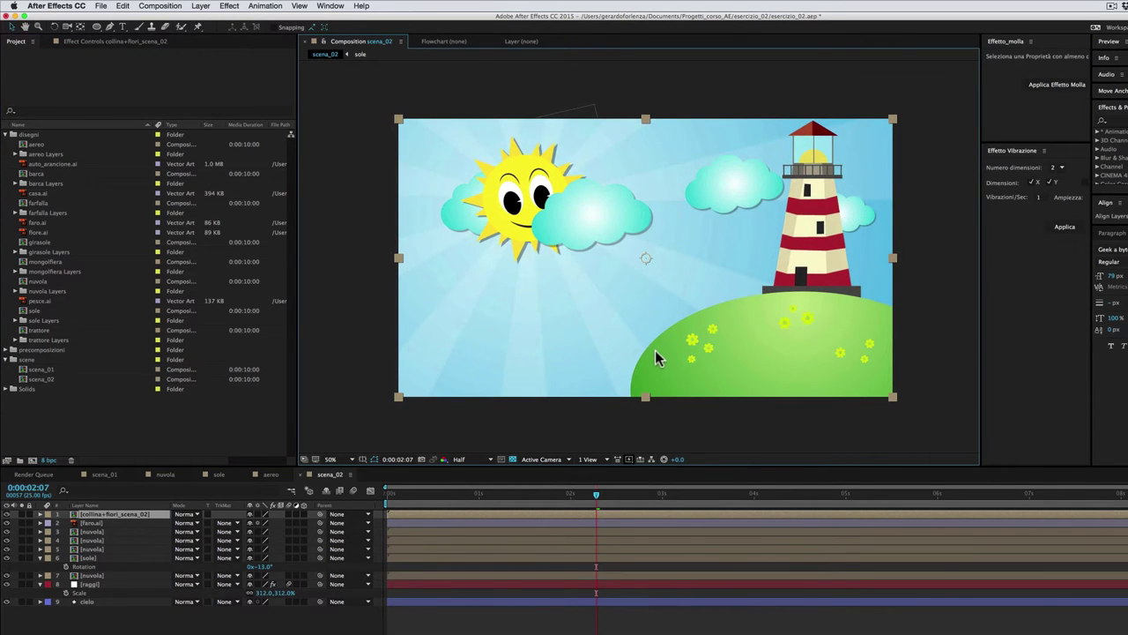
{"action": "key", "text": "super+Tab"}
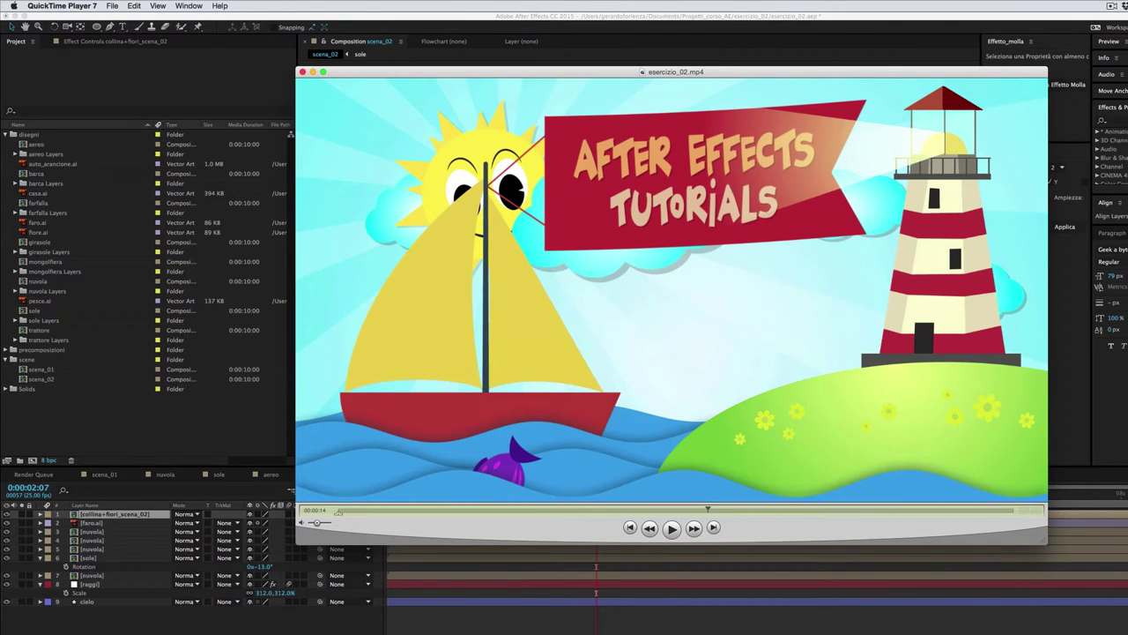
{"action": "key", "text": "super+q"}
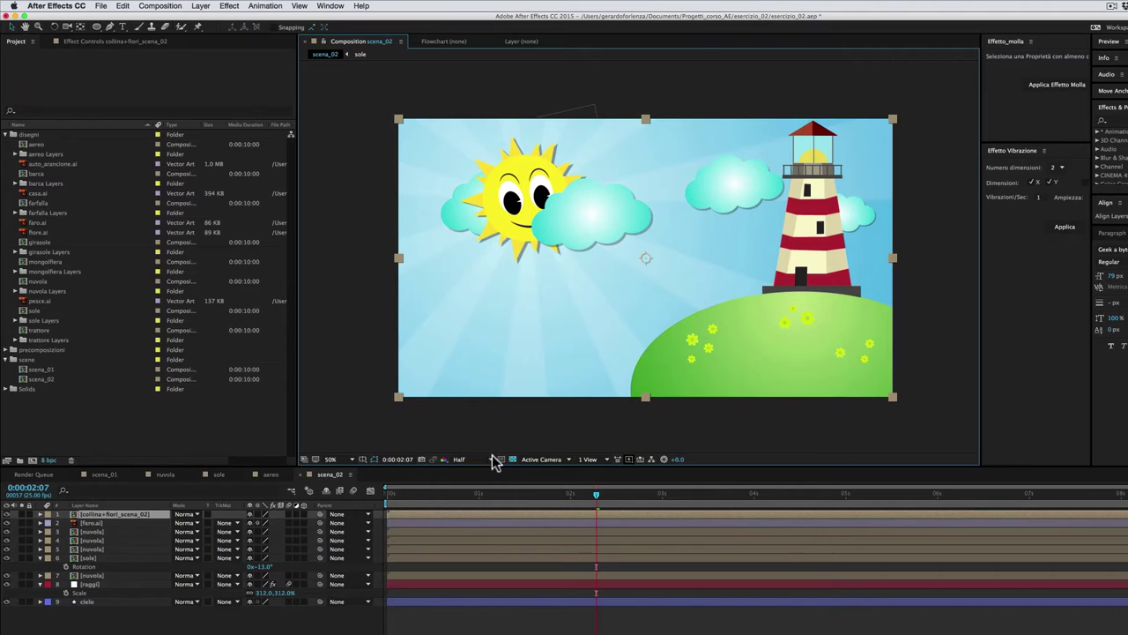
Create a new solid layer named profilo onde_01.
{"action": "left_click", "coordinate": [204, 7]}
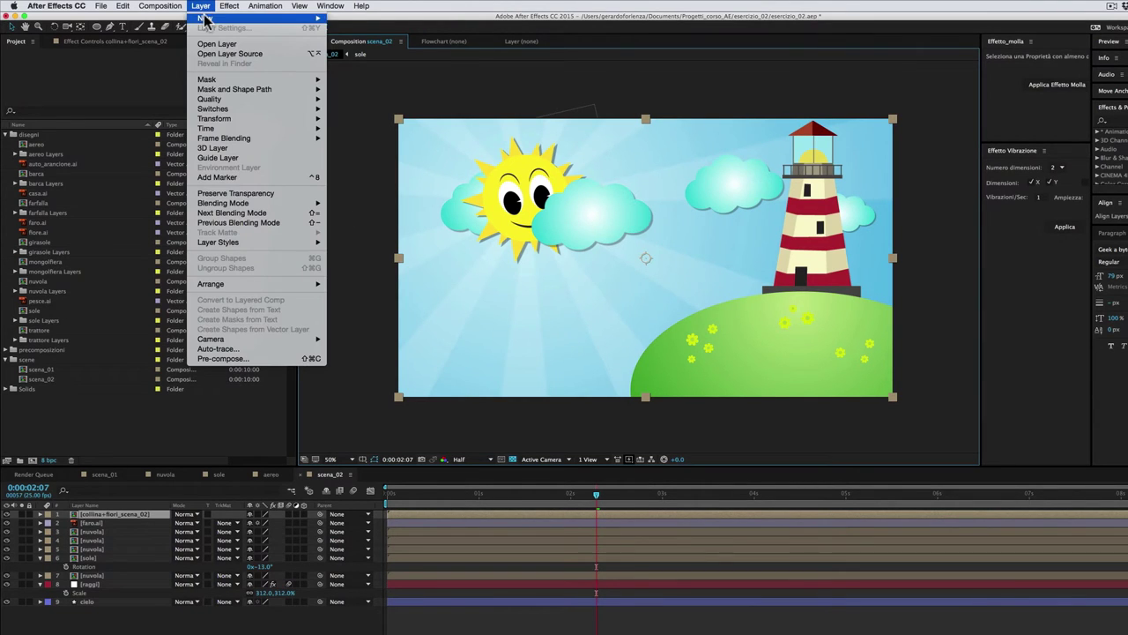
{"action": "mouse_move", "coordinate": [208, 19]}
{"action": "left_click", "coordinate": [349, 32]}
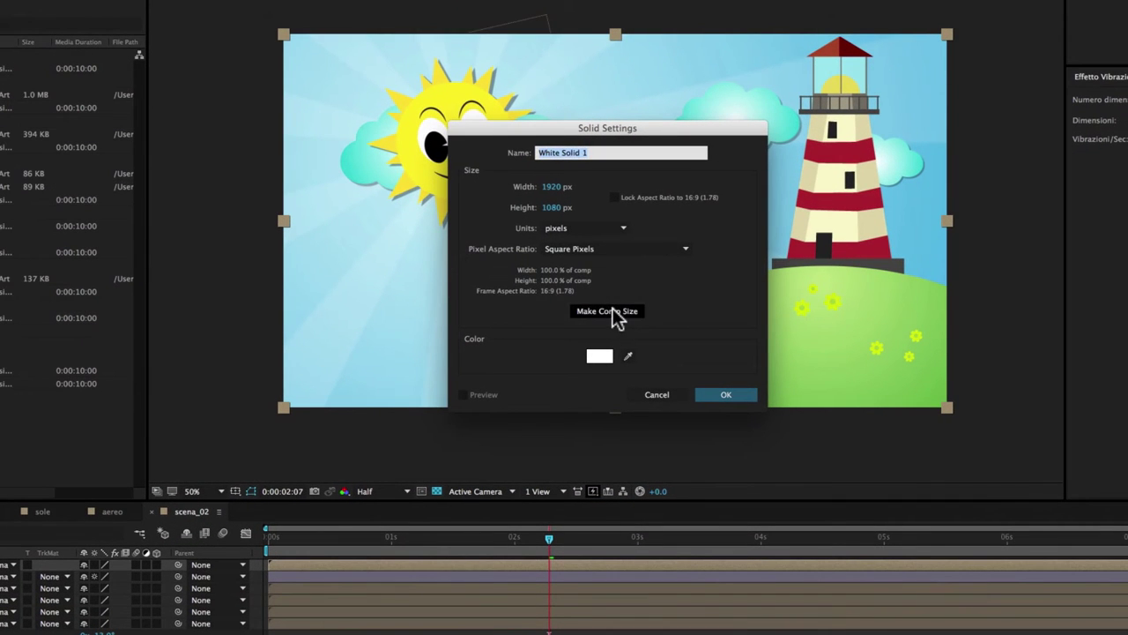
{"action": "left_click", "coordinate": [613, 308]}
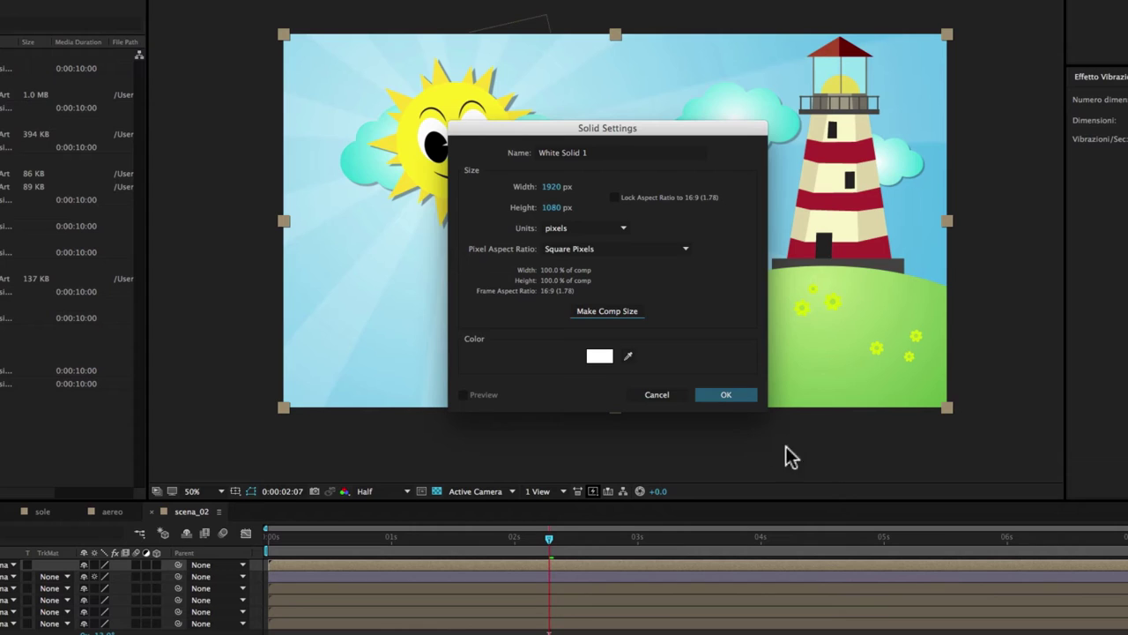
{"action": "left_click", "coordinate": [591, 152]}
{"action": "type", "text": "profilo onde_01"}
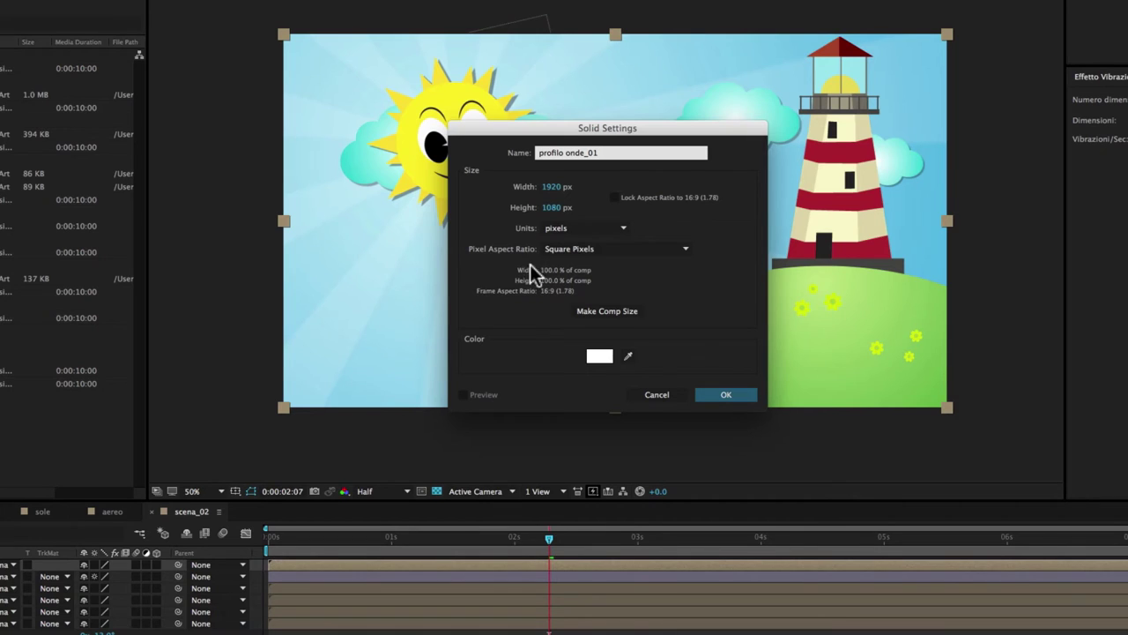
Set the solid's colour to deep blue 2486CA and create it.
{"action": "left_click", "coordinate": [598, 357]}
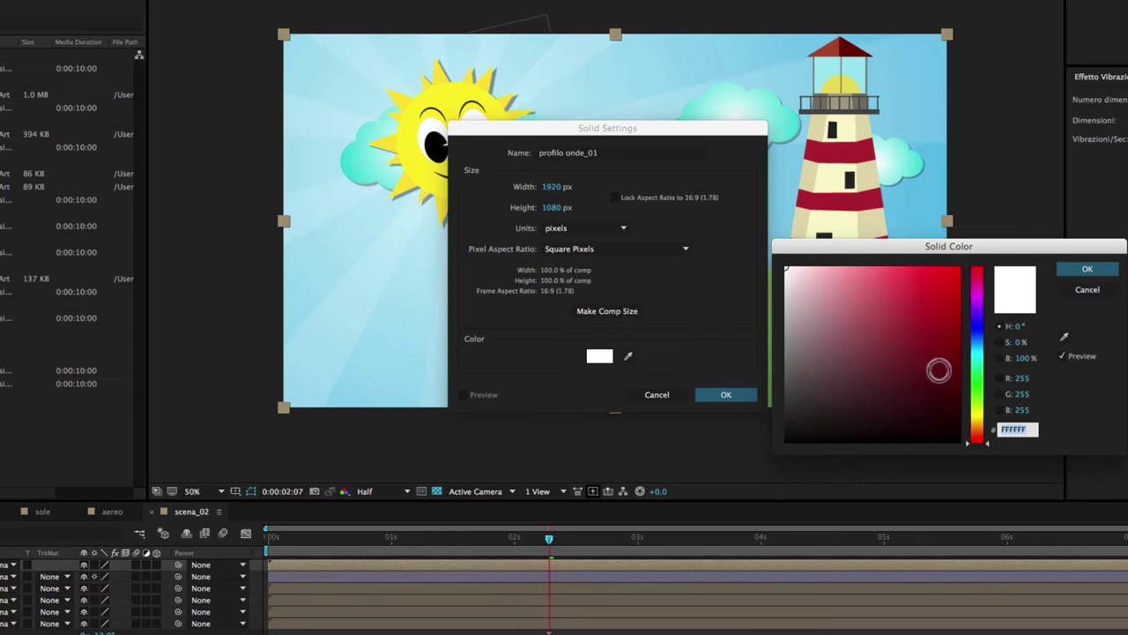
{"action": "left_click_drag", "start_coordinate": [979, 361], "coordinate": [981, 349]}
{"action": "left_click_drag", "start_coordinate": [903, 328], "coordinate": [927, 300]}
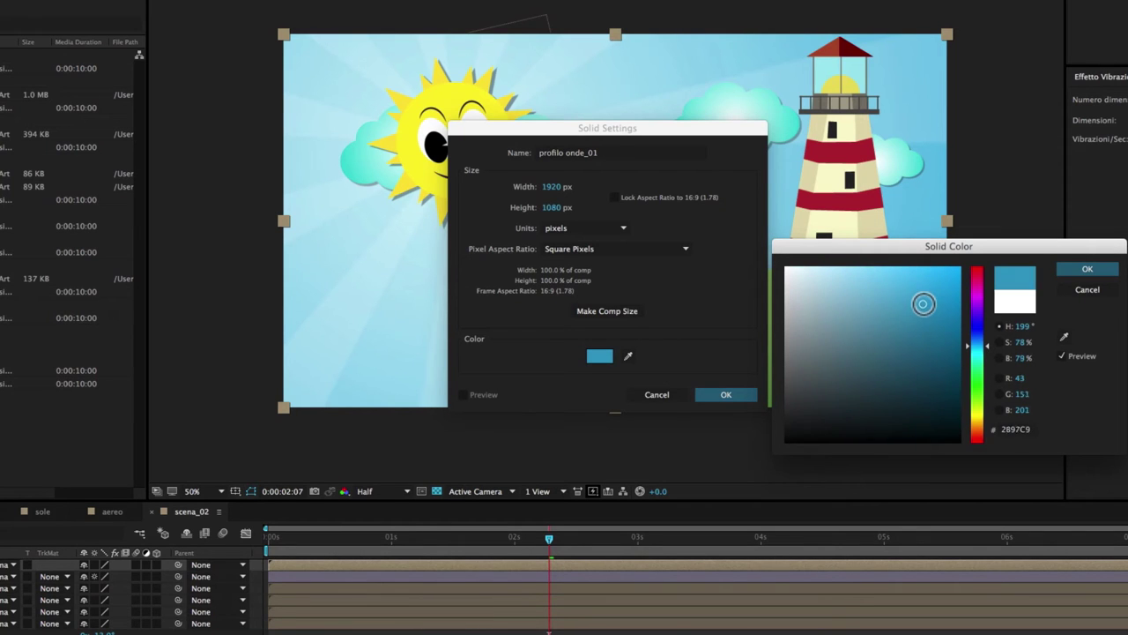
{"action": "left_click", "coordinate": [978, 344]}
{"action": "left_click_drag", "start_coordinate": [931, 307], "coordinate": [930, 304]}
{"action": "left_click", "coordinate": [1106, 270]}
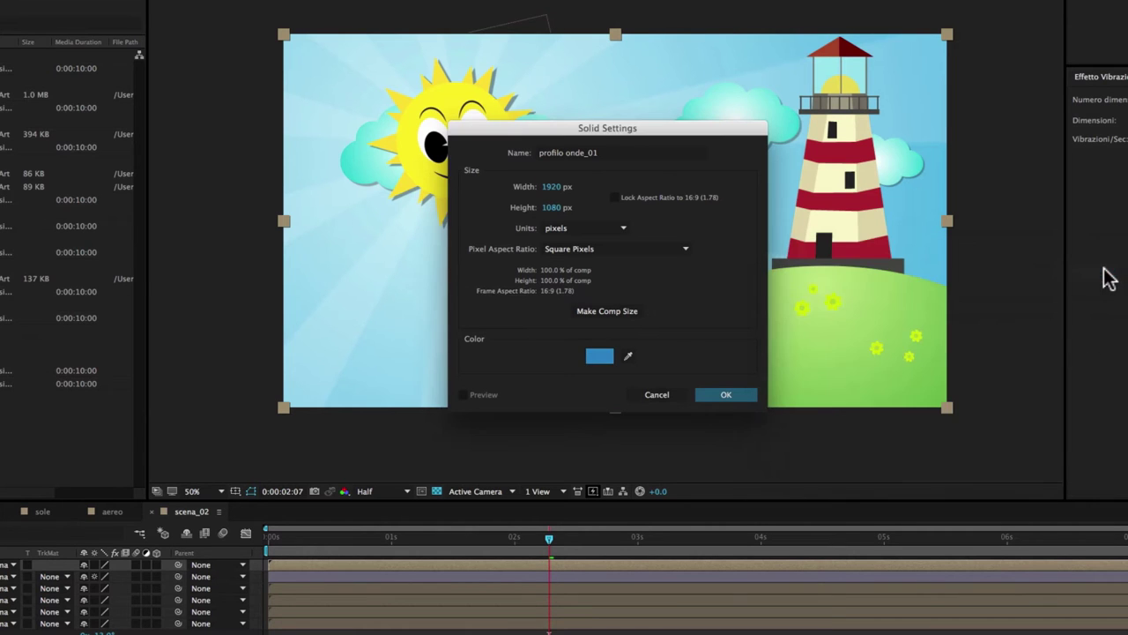
{"action": "left_click", "coordinate": [740, 394]}
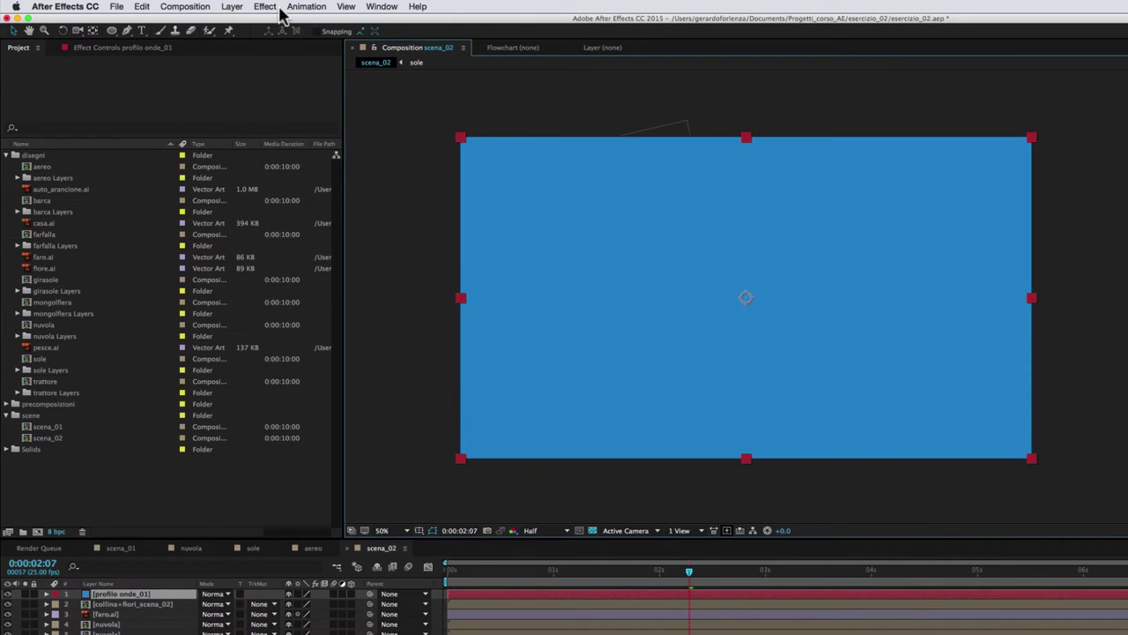
Apply CC Jaws to profilo onde_01 with Center 960, -44 and Completion 79%.
{"action": "left_click", "coordinate": [267, 8]}
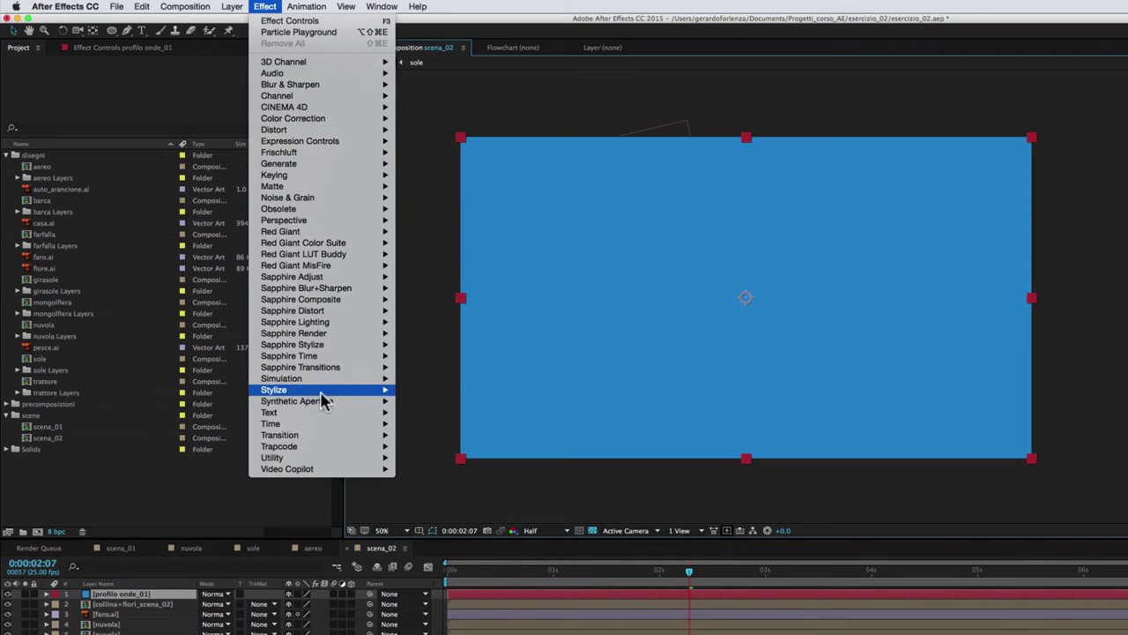
{"action": "mouse_move", "coordinate": [323, 434]}
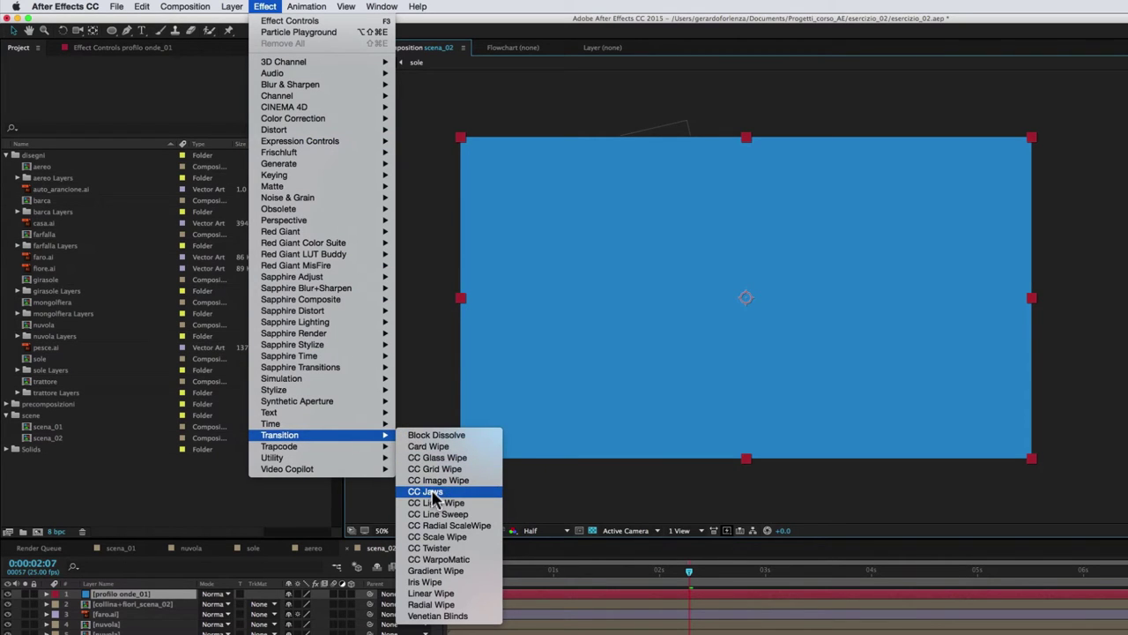
{"action": "left_click", "coordinate": [434, 492]}
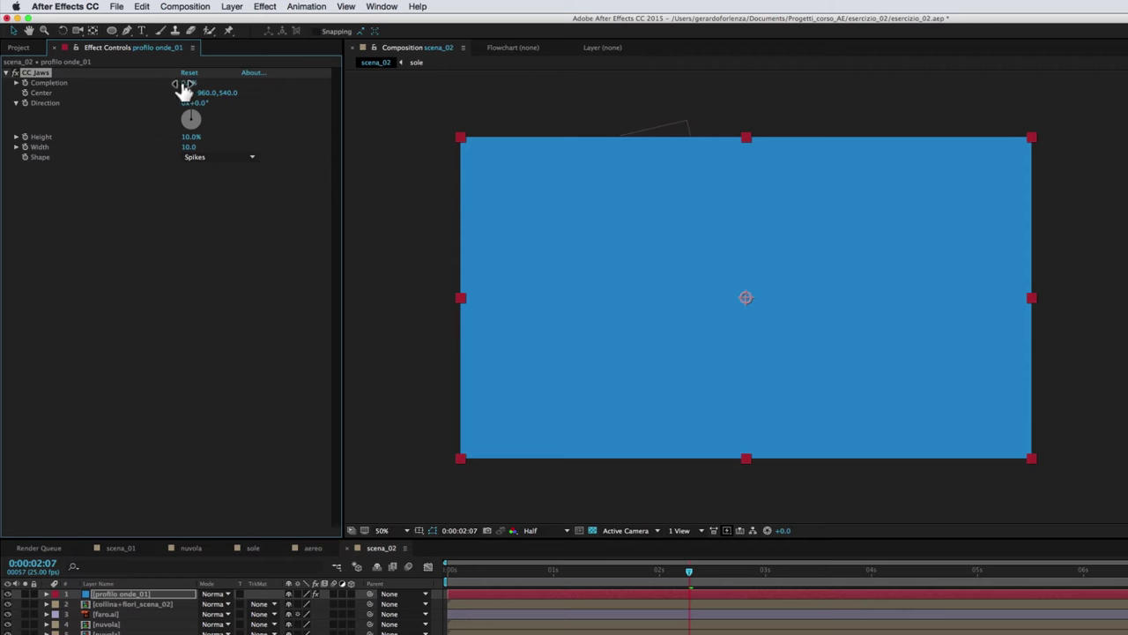
{"action": "mouse_move", "coordinate": [187, 85]}
{"action": "left_mouse_down"}
{"action": "mouse_move", "coordinate": [238, 80]}
{"action": "mouse_move", "coordinate": [189, 85]}
{"action": "mouse_move", "coordinate": [213, 84]}
{"action": "left_mouse_up"}
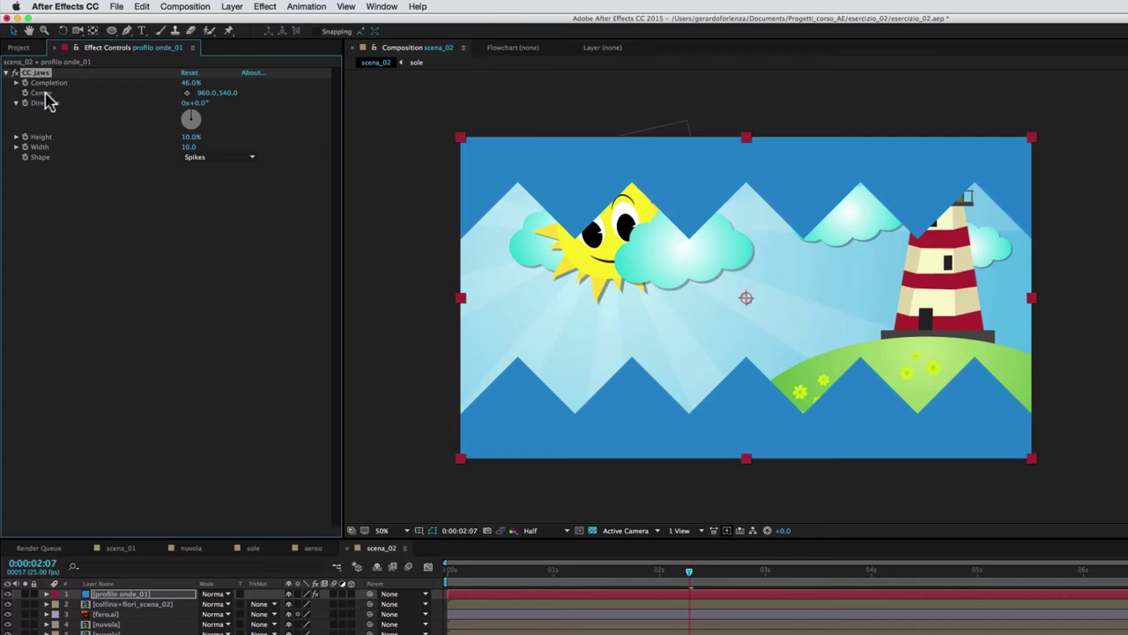
{"action": "mouse_move", "coordinate": [229, 93]}
{"action": "left_mouse_down"}
{"action": "mouse_move", "coordinate": [253, 94]}
{"action": "mouse_move", "coordinate": [86, 100]}
{"action": "left_mouse_up"}
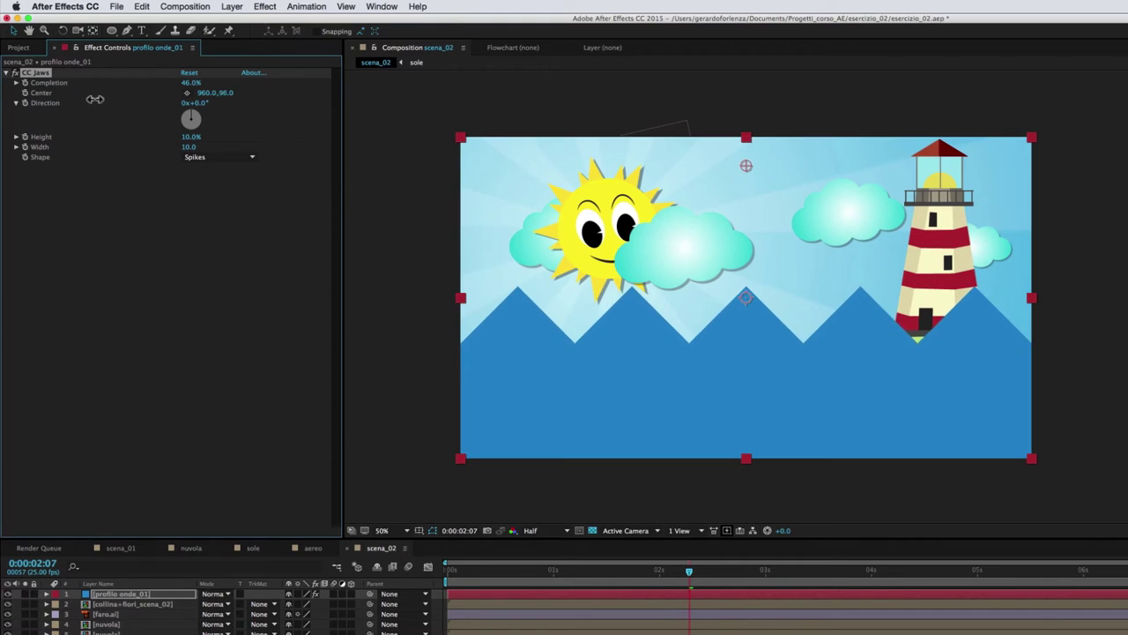
{"action": "left_click_drag", "start_coordinate": [86, 100], "coordinate": [26, 97]}
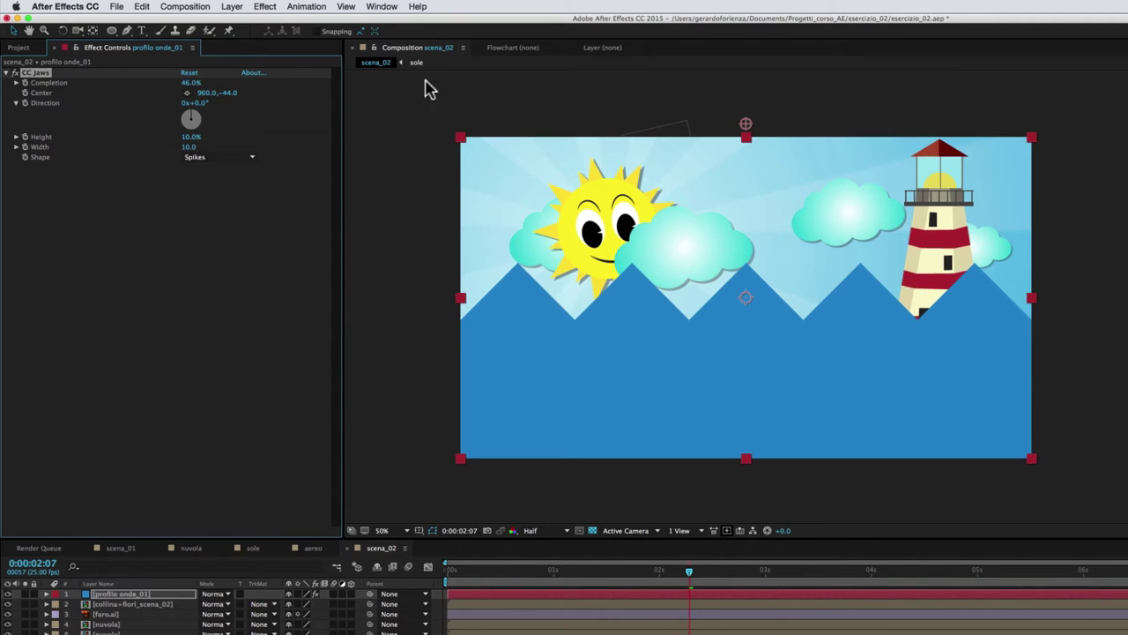
{"action": "left_click_drag", "start_coordinate": [189, 83], "coordinate": [207, 84]}
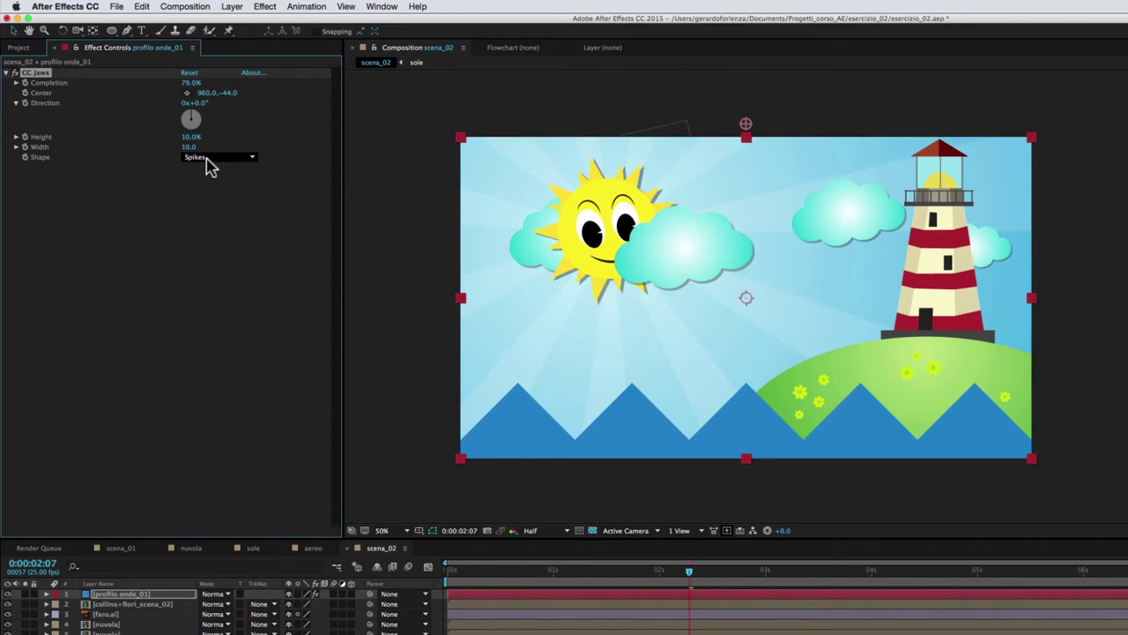
Set CC Jaws to Waves, Height 4%, Width 15, Completion 90%, then view the esercizio_02.mp4 reference.
{"action": "left_click", "coordinate": [208, 159]}
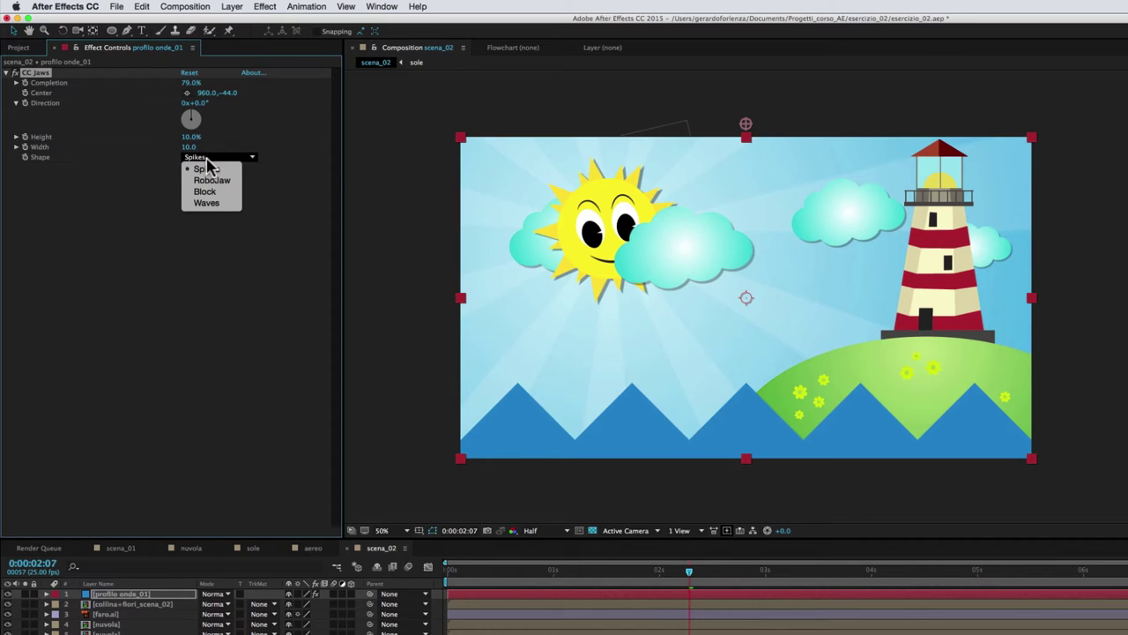
{"action": "left_click", "coordinate": [210, 204]}
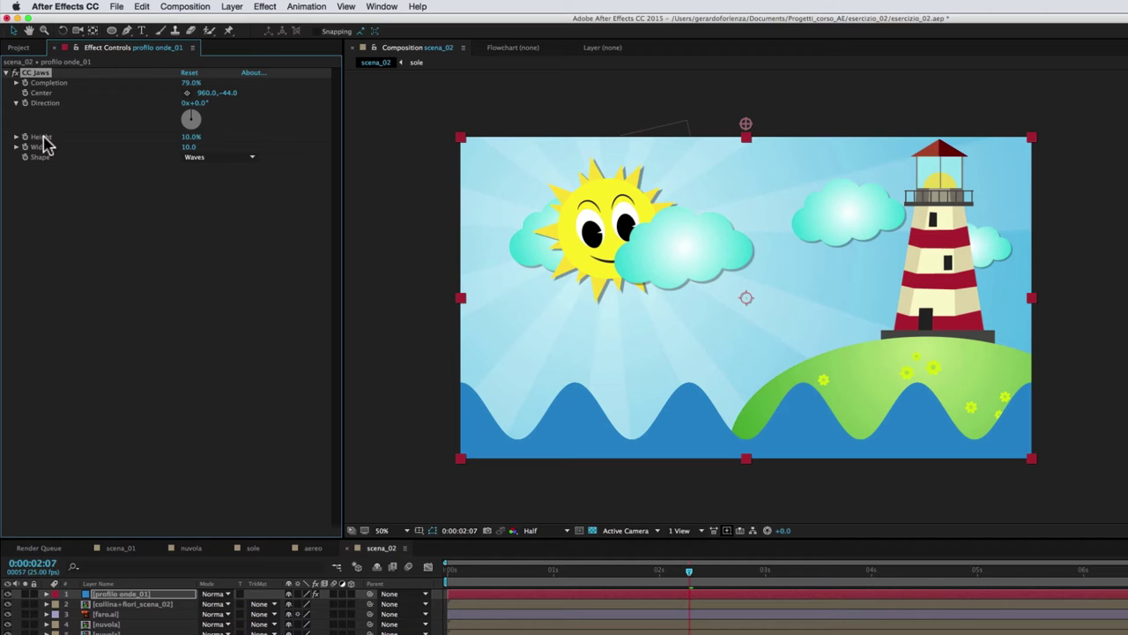
{"action": "left_click_drag", "start_coordinate": [190, 138], "coordinate": [186, 139]}
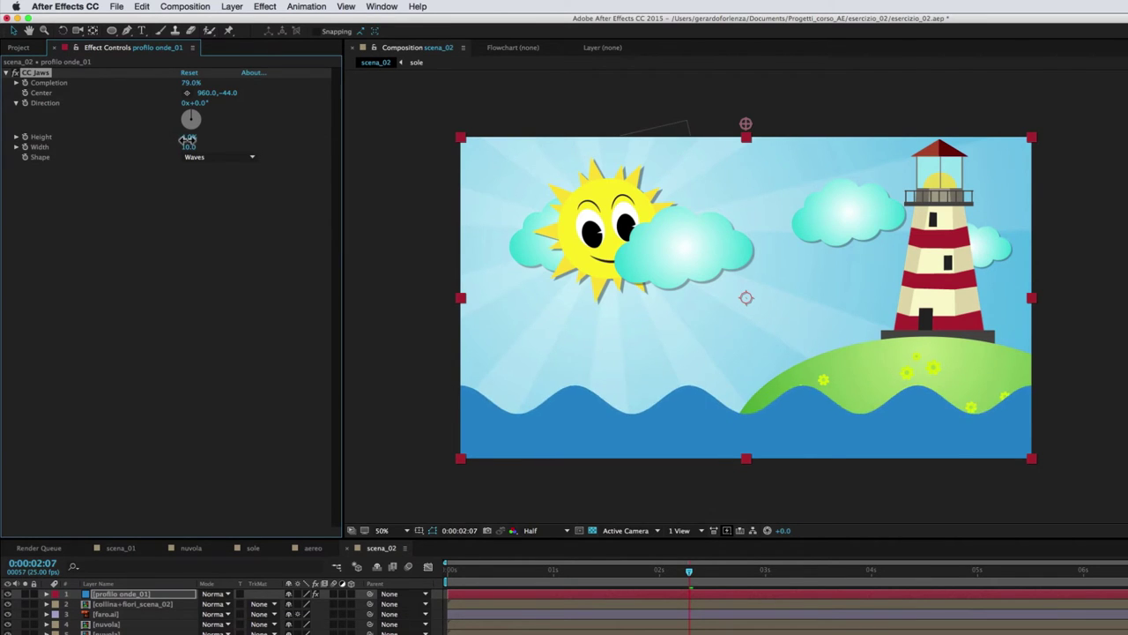
{"action": "left_click_drag", "start_coordinate": [187, 139], "coordinate": [189, 139]}
{"action": "left_click", "coordinate": [184, 216]}
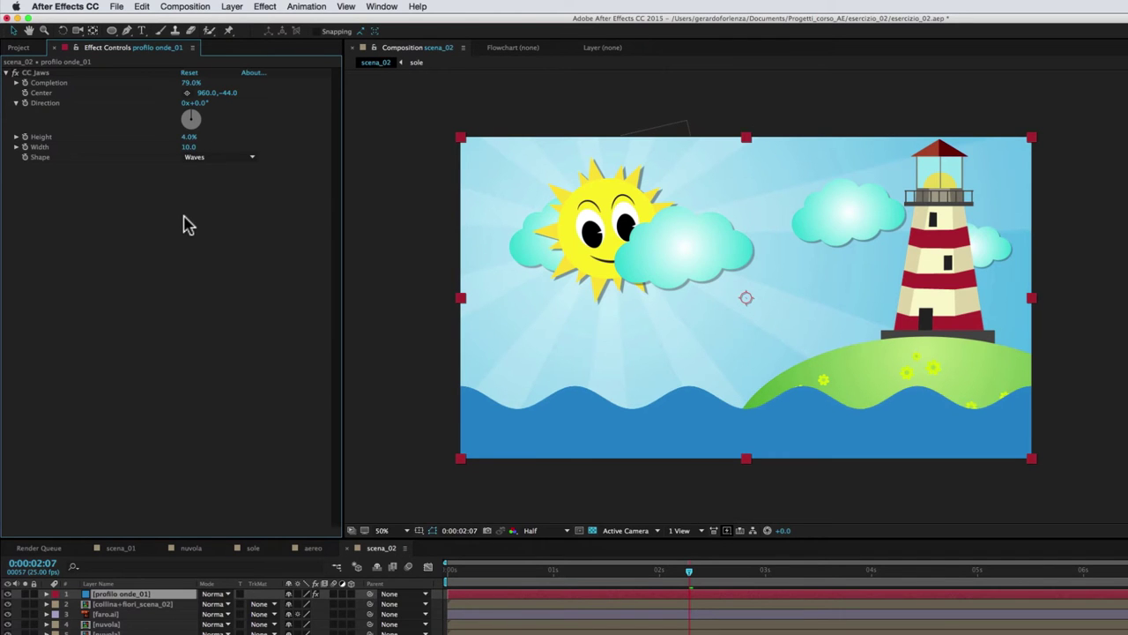
{"action": "mouse_move", "coordinate": [189, 147]}
{"action": "left_mouse_down"}
{"action": "mouse_move", "coordinate": [232, 152]}
{"action": "mouse_move", "coordinate": [223, 155]}
{"action": "left_mouse_up"}
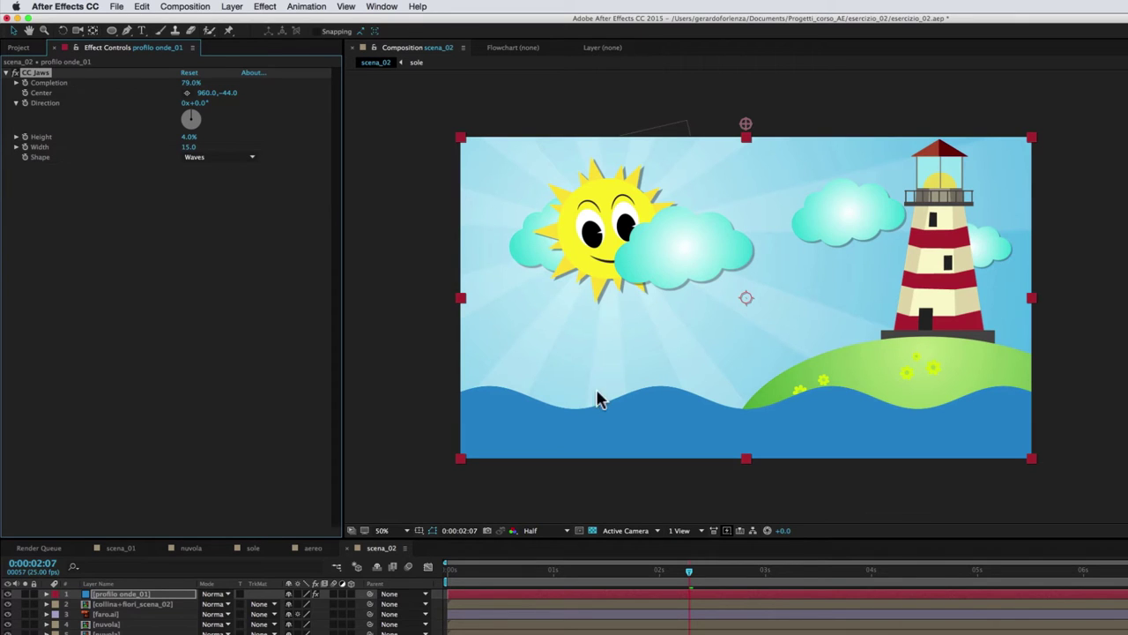
{"action": "left_click_drag", "start_coordinate": [187, 83], "coordinate": [194, 83]}
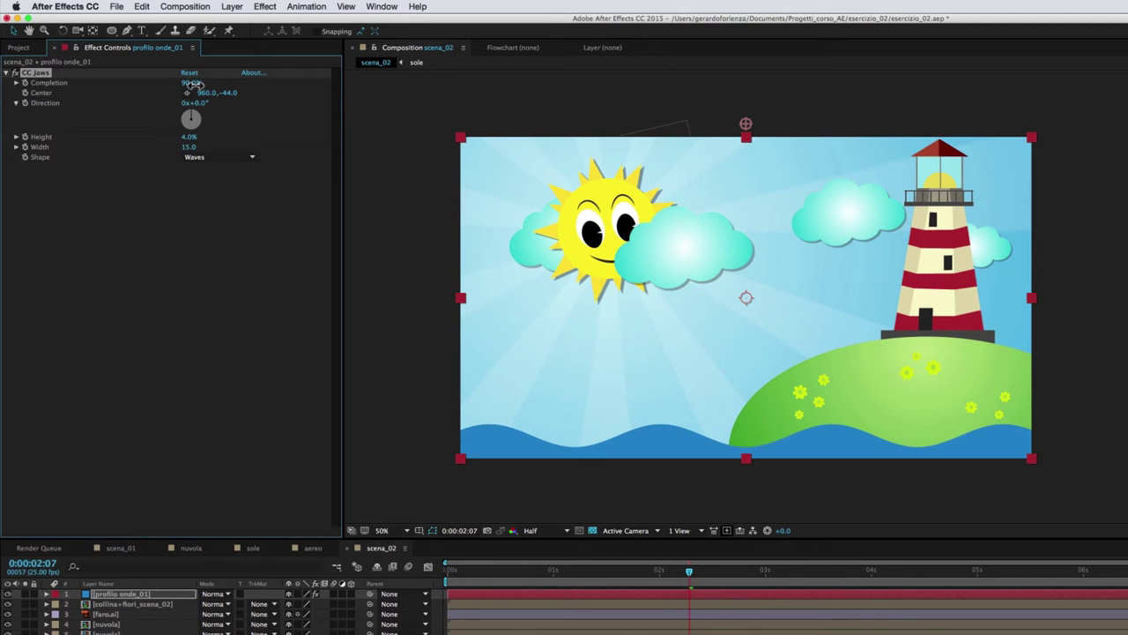
{"action": "key", "text": "super+Tab"}
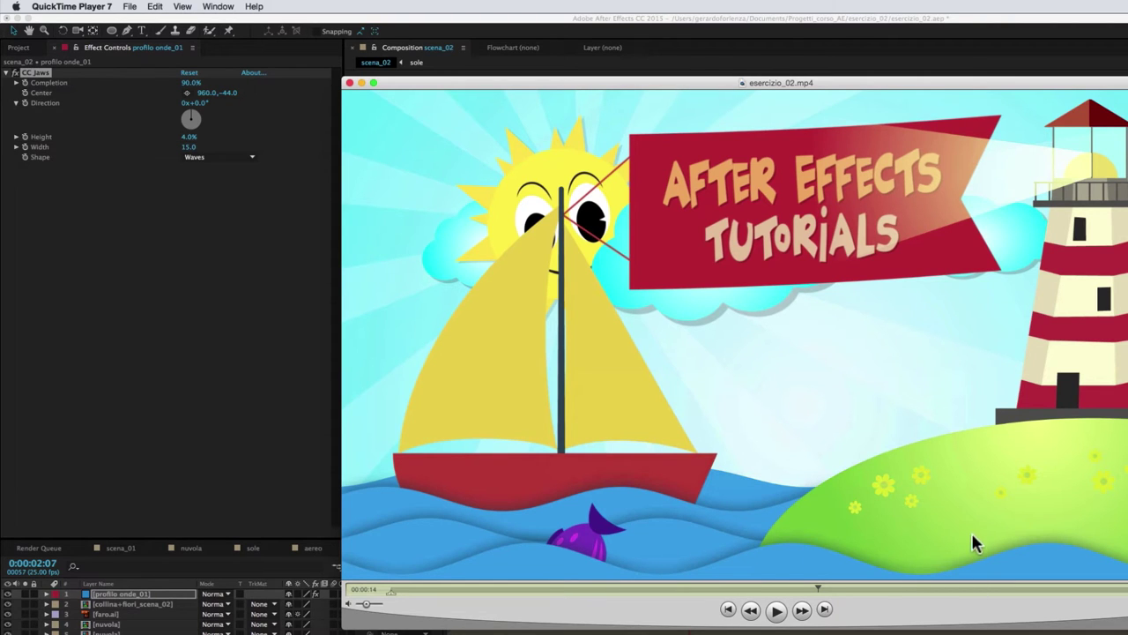
Add a Drop Shadow to profilo onde_01 with Direction -2°, Distance 12 and Softness 83.
{"action": "left_click", "coordinate": [156, 597]}
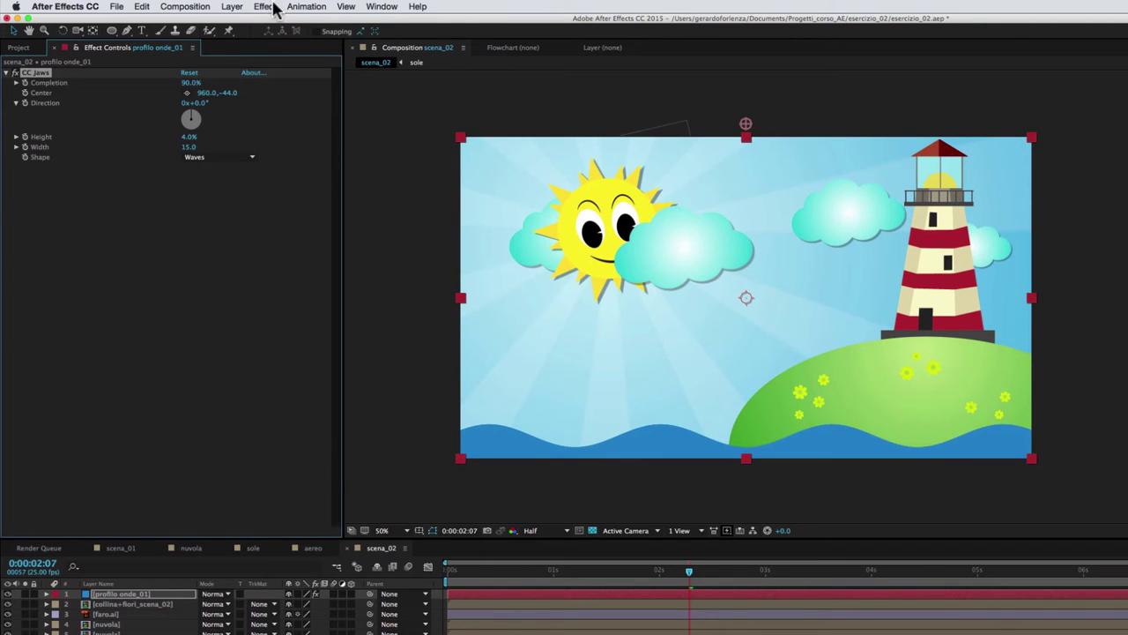
{"action": "left_click", "coordinate": [265, 7]}
{"action": "mouse_move", "coordinate": [314, 218]}
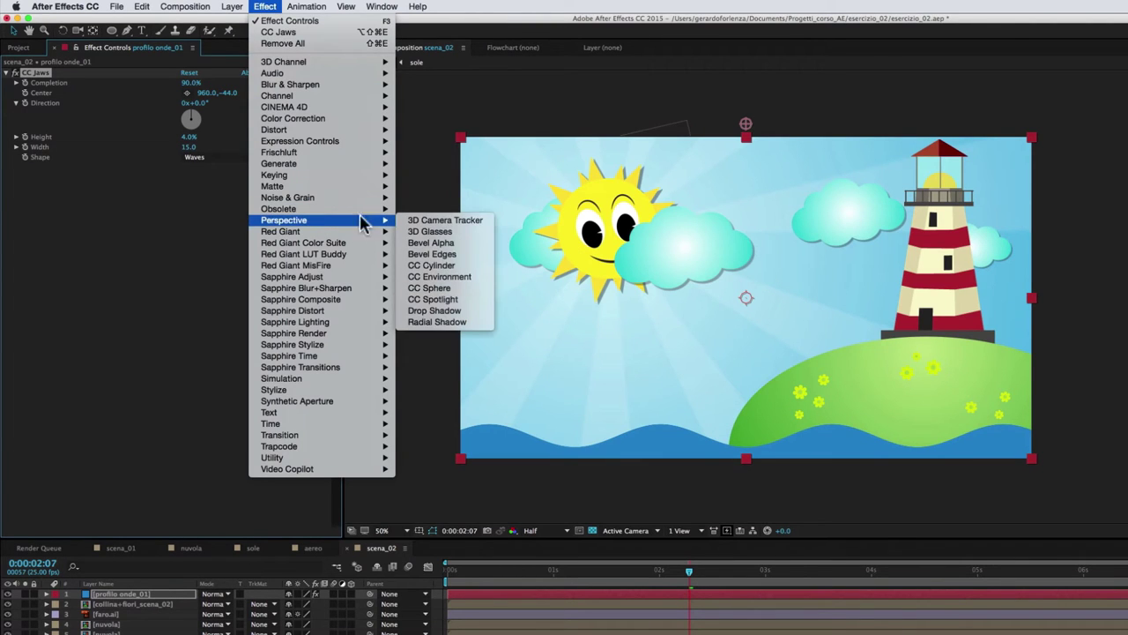
{"action": "left_click", "coordinate": [445, 312]}
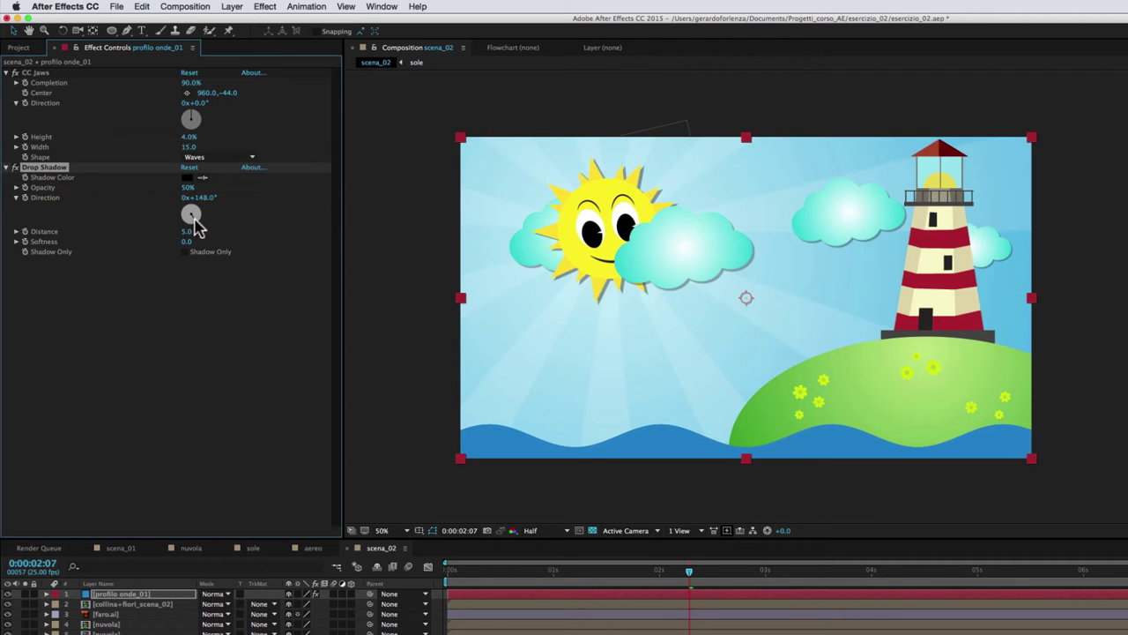
{"action": "left_click_drag", "start_coordinate": [198, 226], "coordinate": [194, 208]}
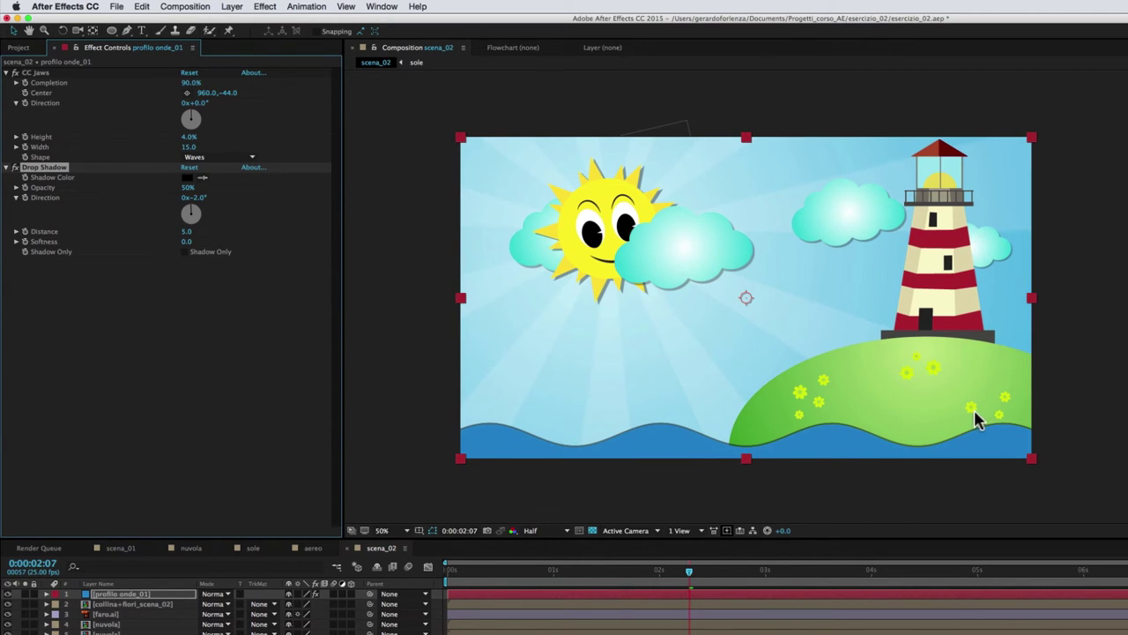
{"action": "left_click_drag", "start_coordinate": [191, 233], "coordinate": [195, 233]}
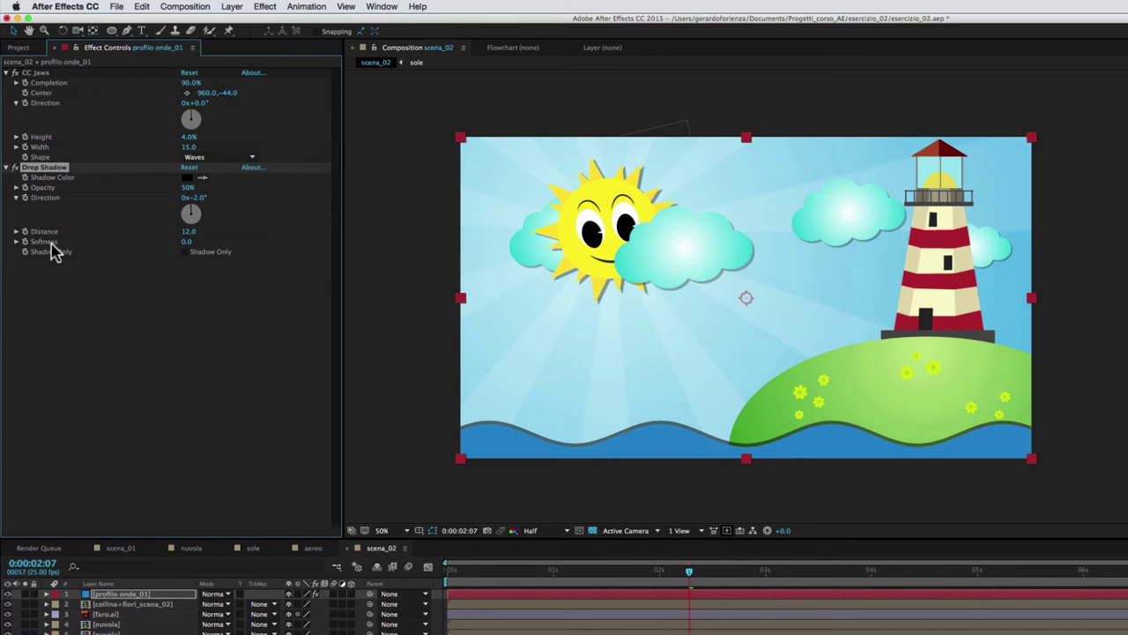
{"action": "left_click_drag", "start_coordinate": [188, 242], "coordinate": [226, 236]}
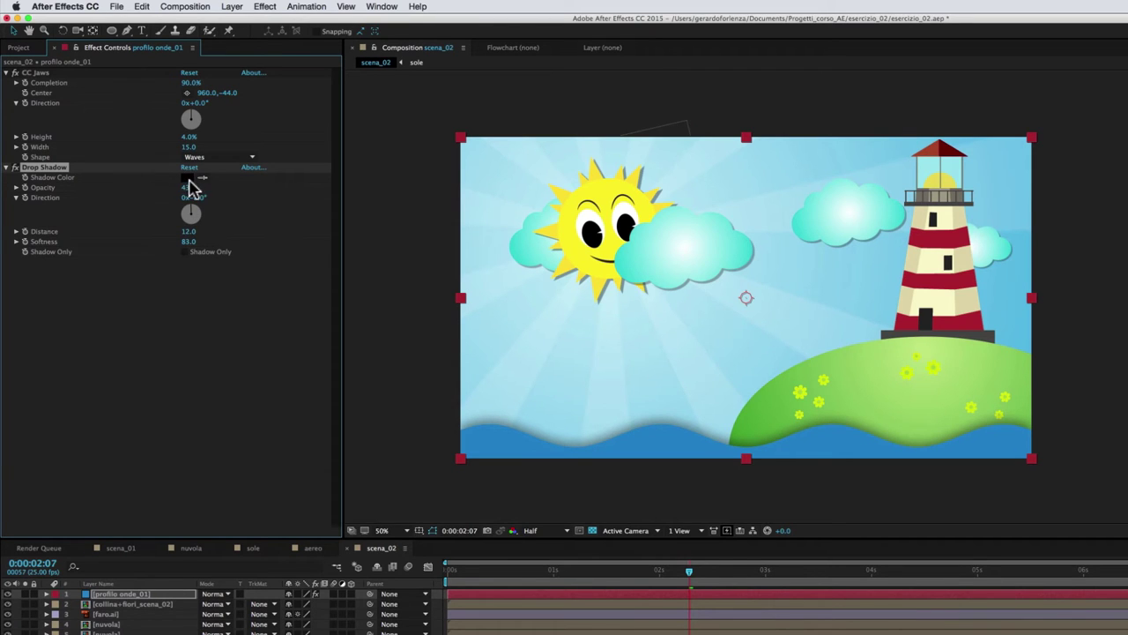
Make the shadow dark blue #0E4588 at 46% opacity and Distance 11, playhead at 0:00:01:18.
{"action": "left_click", "coordinate": [186, 177]}
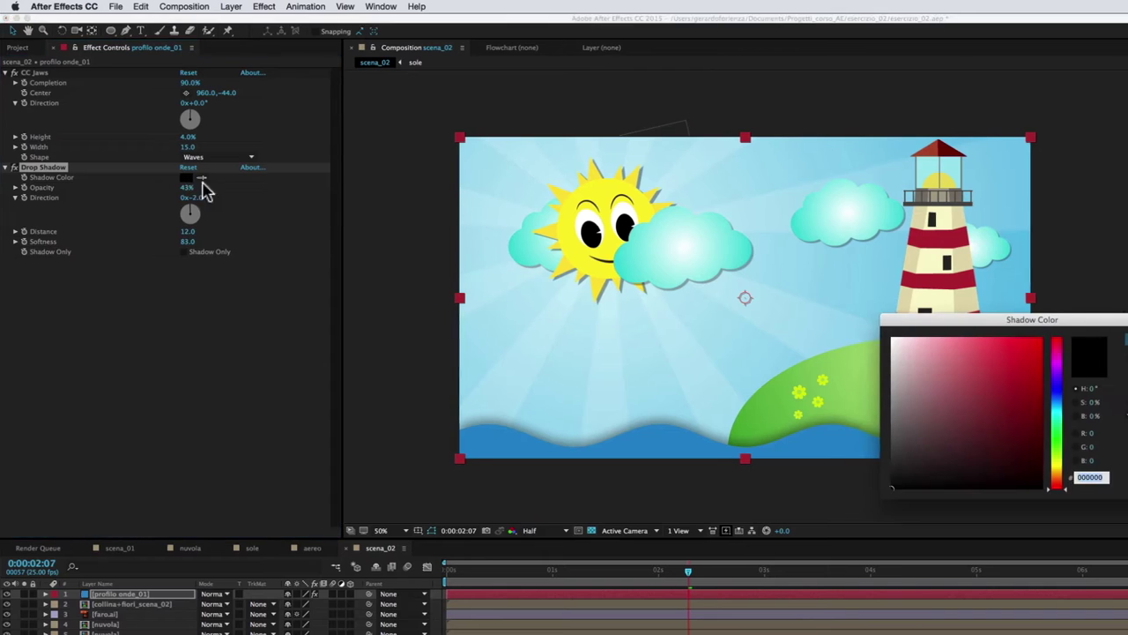
{"action": "mouse_move", "coordinate": [996, 421]}
{"action": "left_mouse_down"}
{"action": "mouse_move", "coordinate": [991, 400]}
{"action": "mouse_move", "coordinate": [962, 406]}
{"action": "left_mouse_up"}
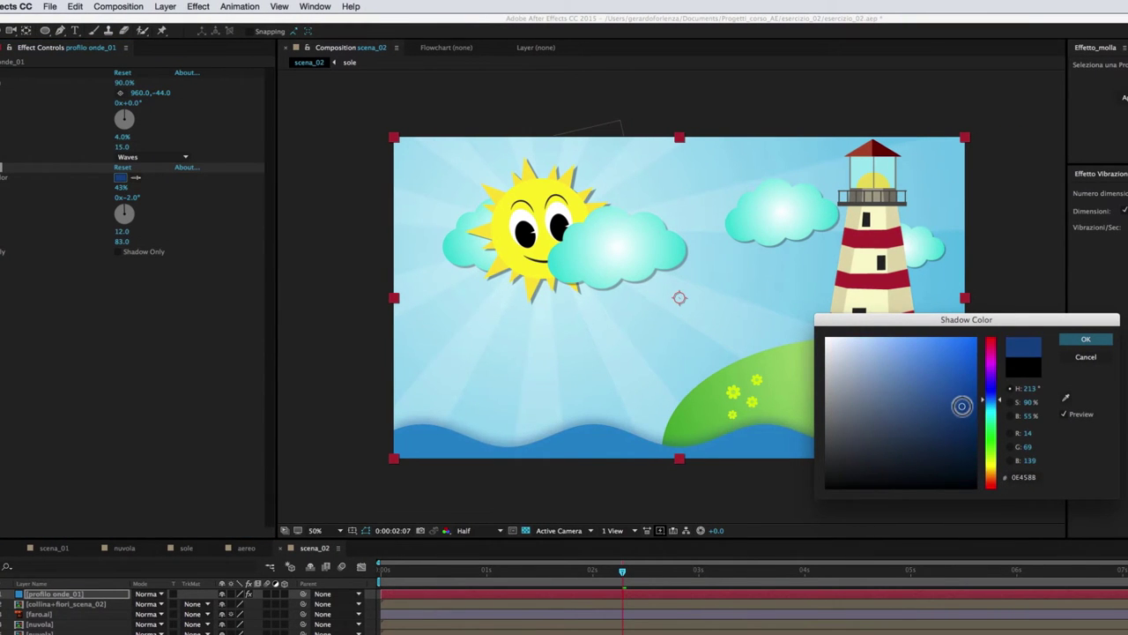
{"action": "left_click", "coordinate": [1087, 340]}
{"action": "left_click_drag", "start_coordinate": [189, 192], "coordinate": [196, 188]}
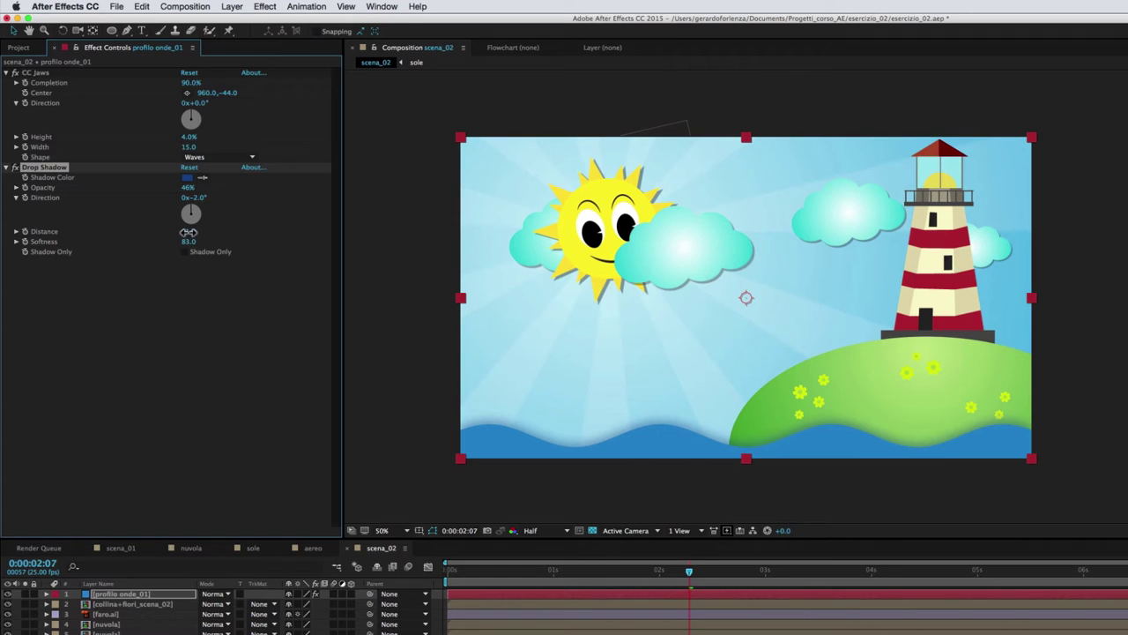
{"action": "left_click_drag", "start_coordinate": [187, 232], "coordinate": [225, 232]}
{"action": "left_click", "coordinate": [629, 571]}
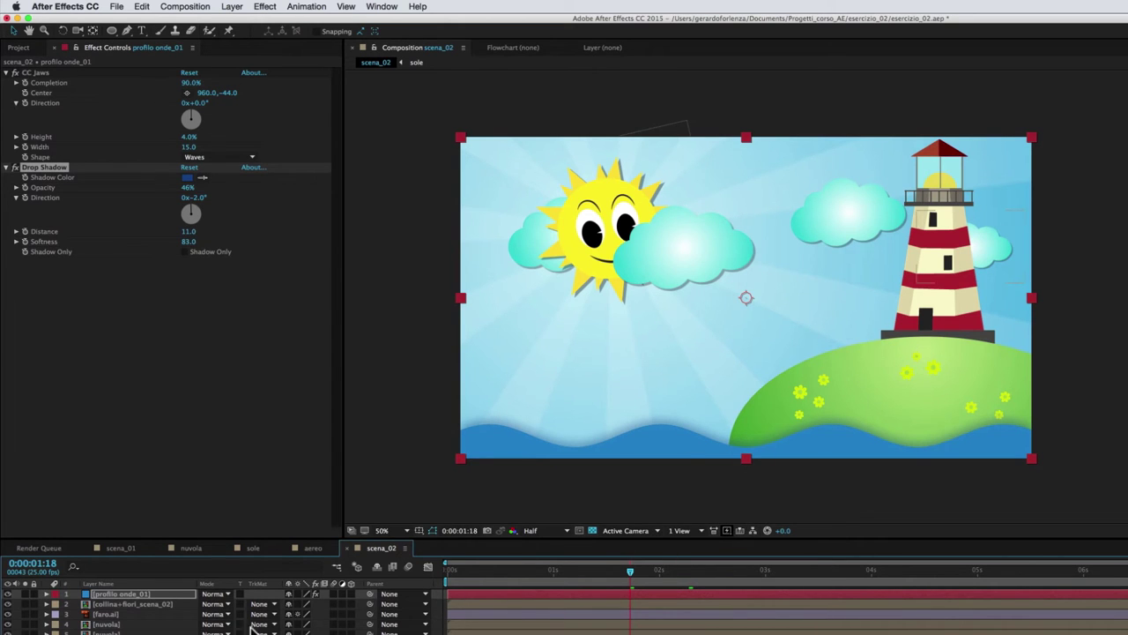
{"action": "left_click", "coordinate": [141, 594]}
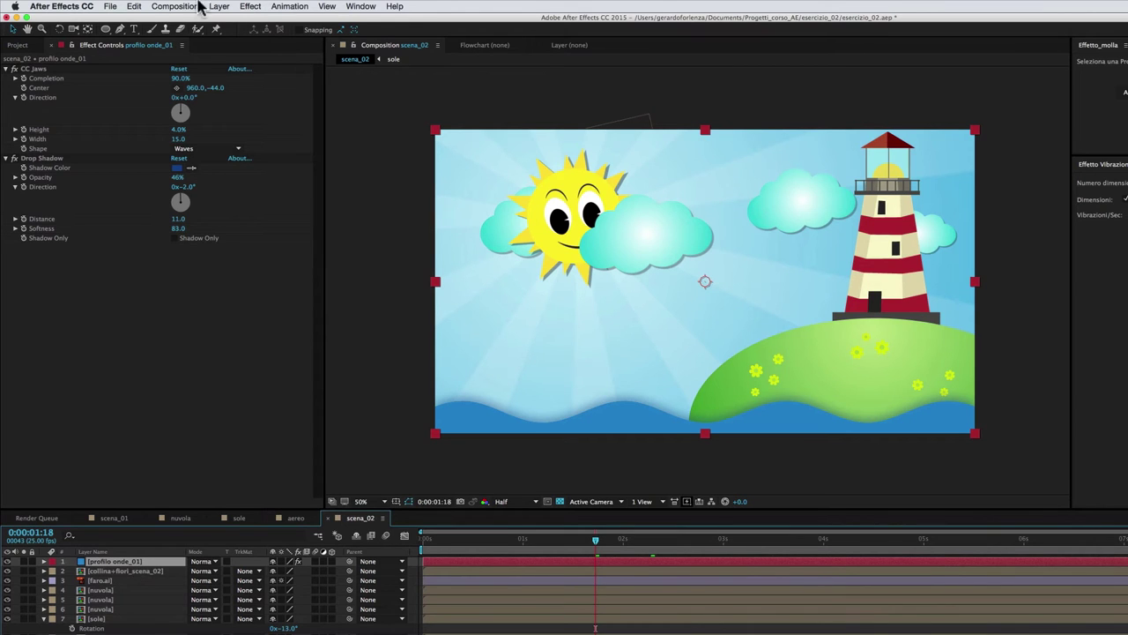
Duplicate profilo onde_01 and rename the copy profilo onde_02.
{"action": "left_click", "coordinate": [138, 7]}
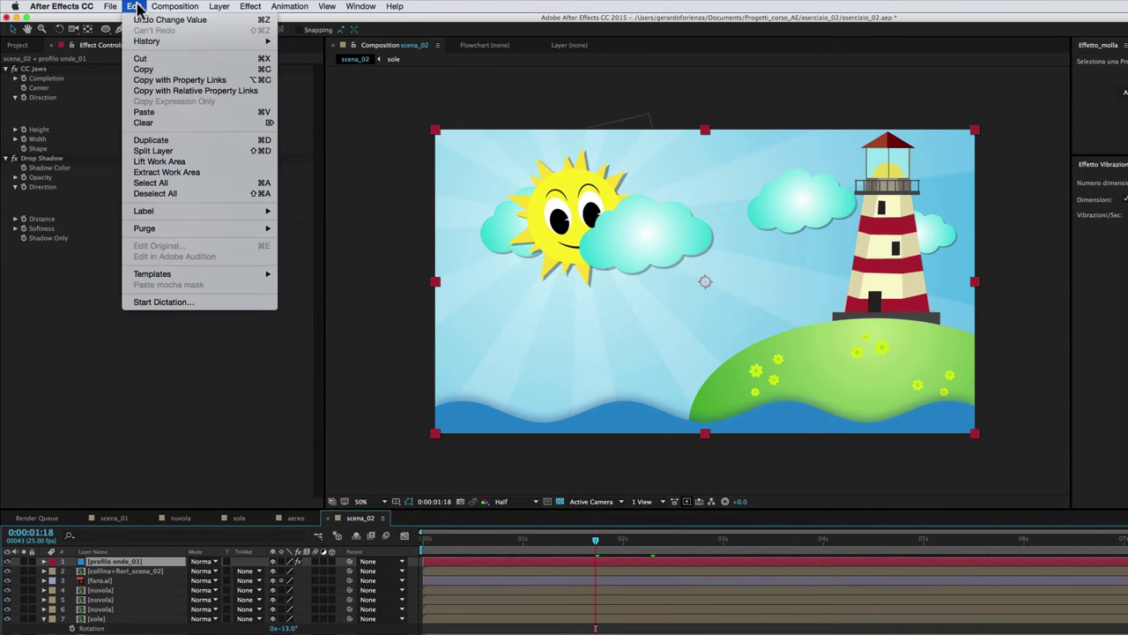
{"action": "left_click", "coordinate": [154, 141]}
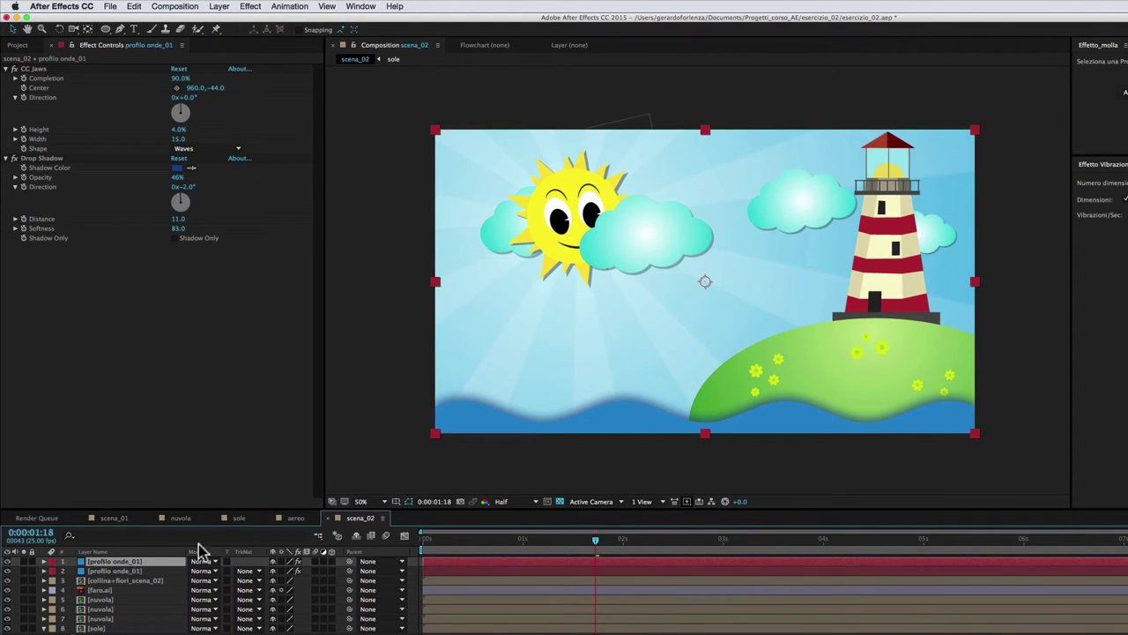
{"action": "left_click", "coordinate": [136, 572]}
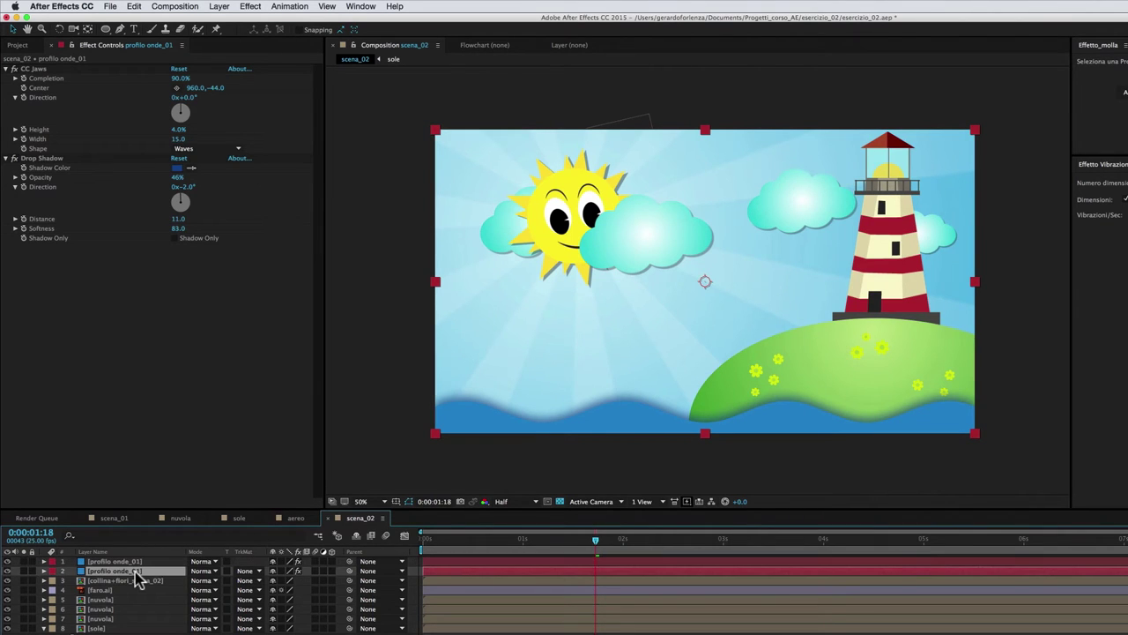
{"action": "key", "text": "Return"}
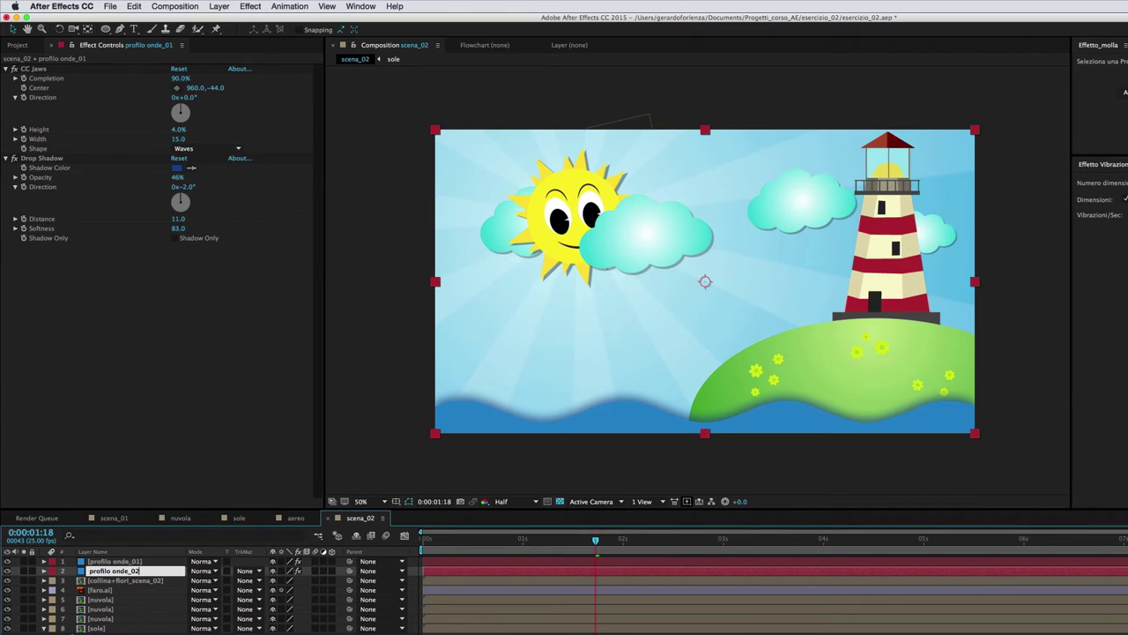
{"action": "key", "text": "Return"}
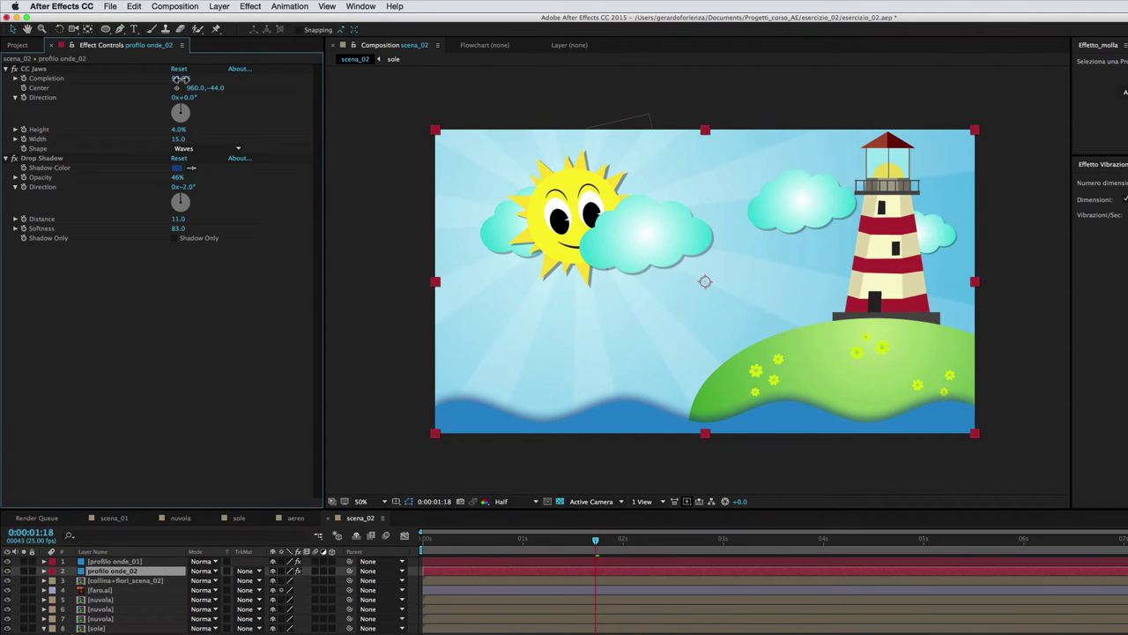
Set profilo onde_02 to 85% completion, centre 768, -44, and move it below collina+fiori_scena_02.
{"action": "left_click_drag", "start_coordinate": [180, 78], "coordinate": [177, 79]}
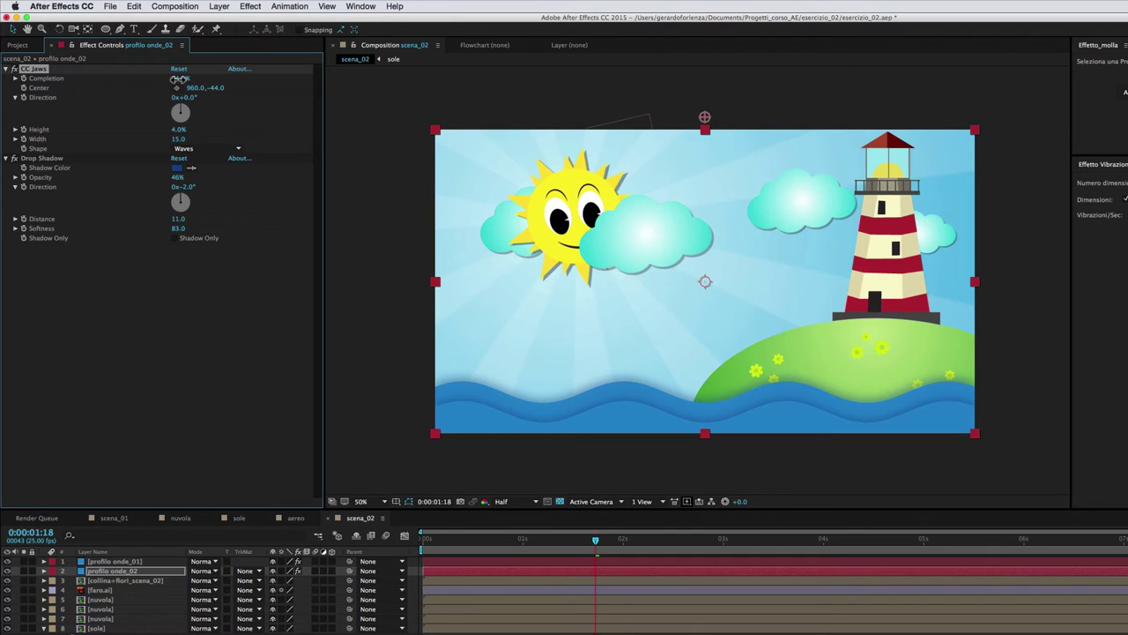
{"action": "left_click_drag", "start_coordinate": [179, 79], "coordinate": [180, 78]}
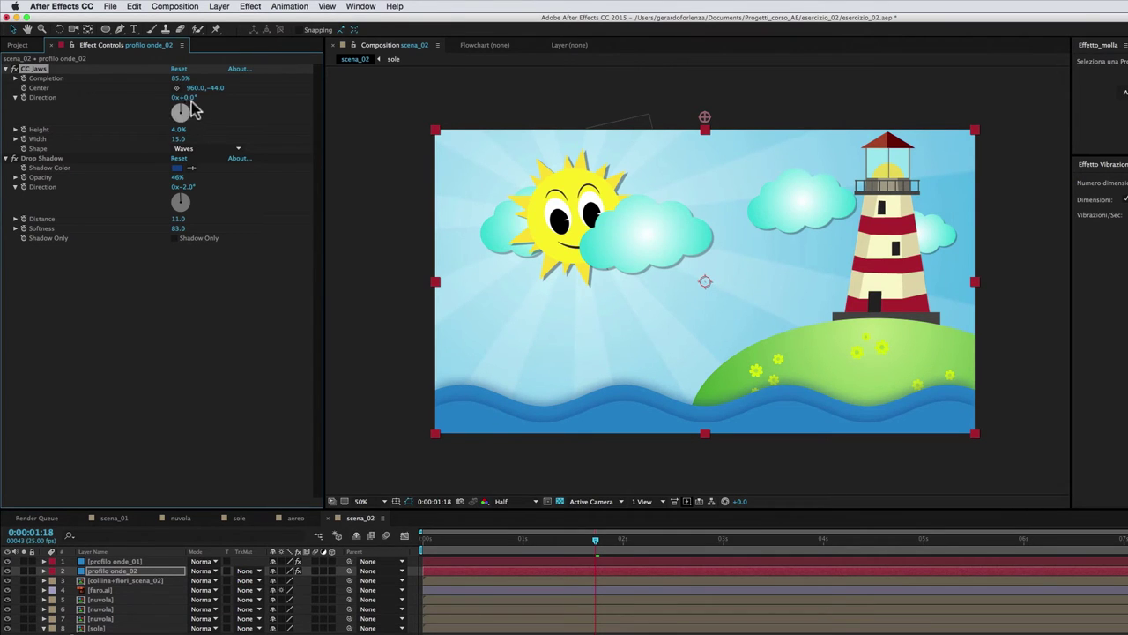
{"action": "mouse_move", "coordinate": [190, 88]}
{"action": "left_mouse_down"}
{"action": "mouse_move", "coordinate": [91, 89]}
{"action": "mouse_move", "coordinate": [218, 90]}
{"action": "left_mouse_up"}
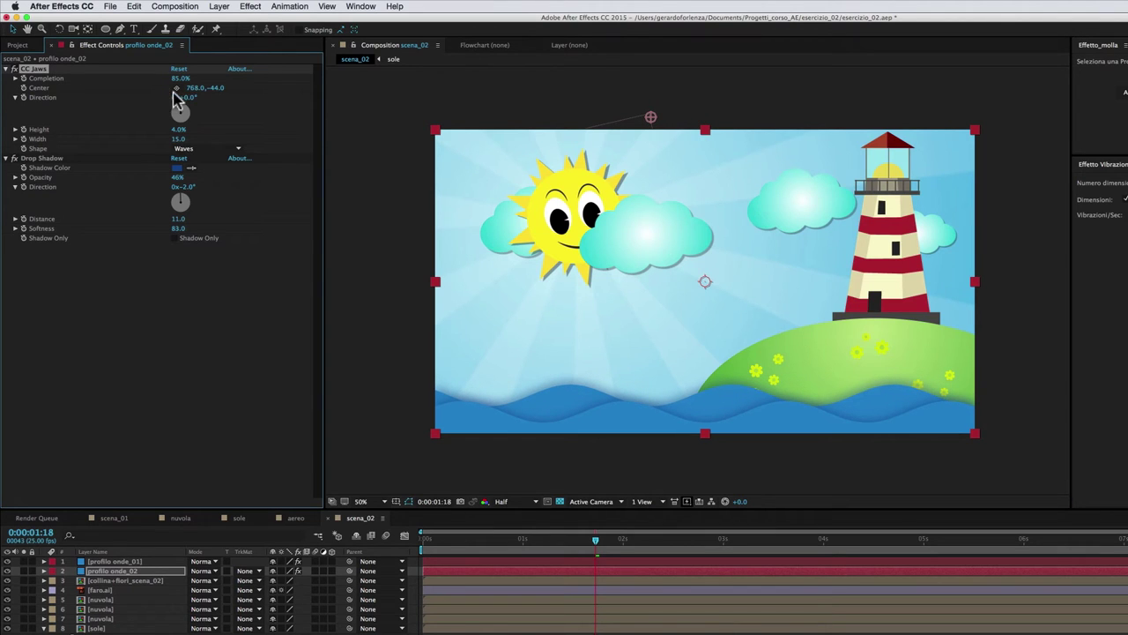
{"action": "left_click", "coordinate": [218, 88]}
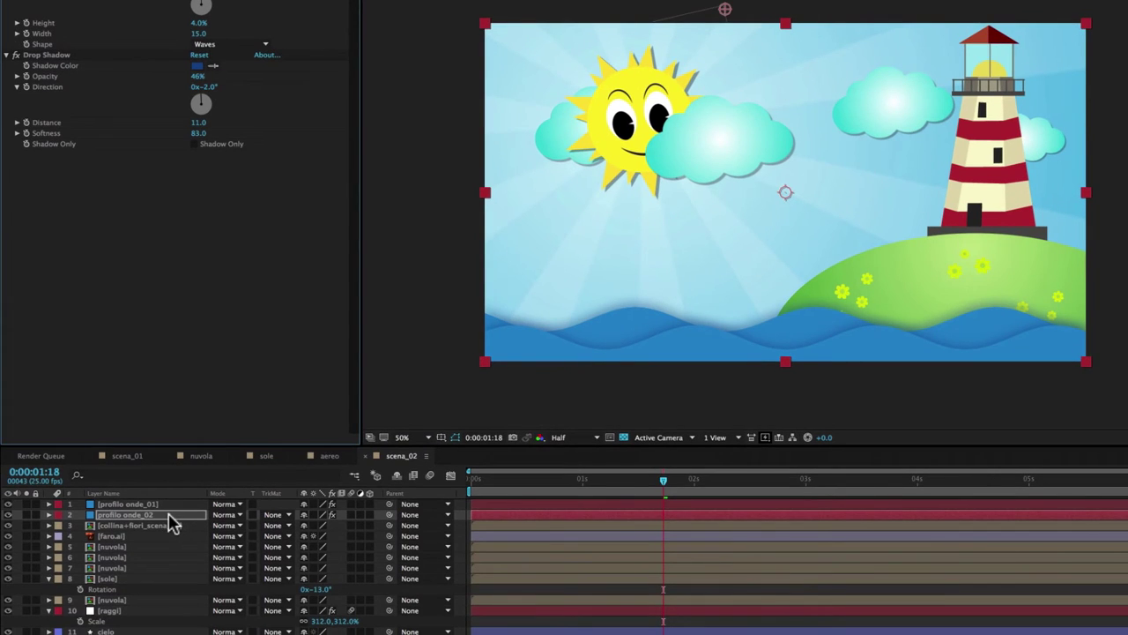
{"action": "left_click_drag", "start_coordinate": [171, 517], "coordinate": [174, 539]}
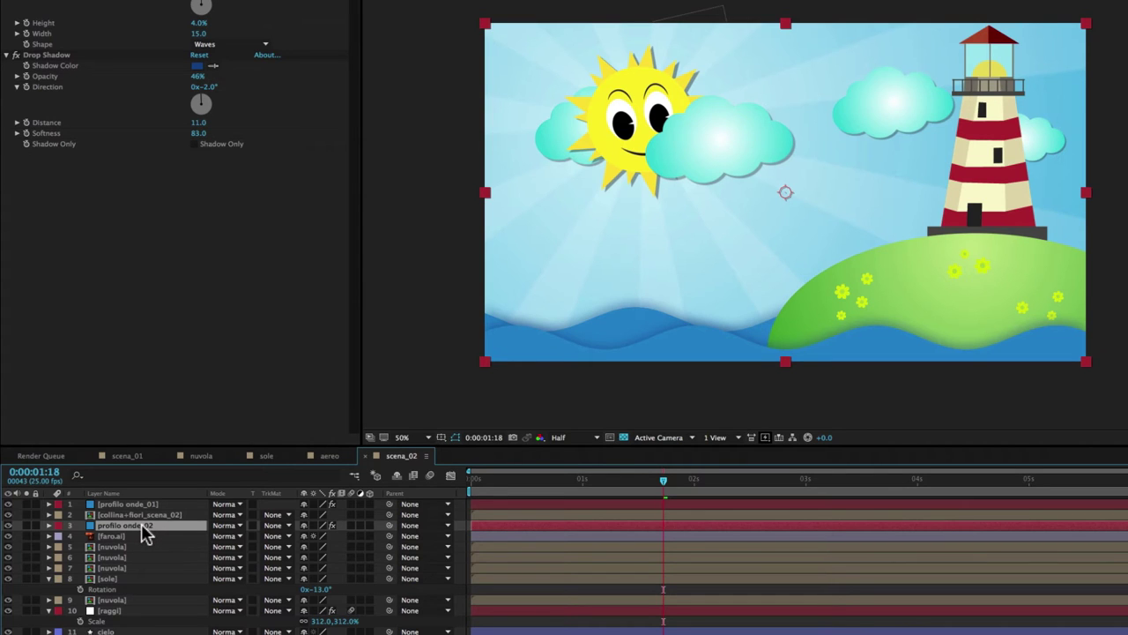
Duplicate into profilo onde_03 below onde_02, set Completion 80% and Center X 945, then duplicate again.
{"action": "key", "text": "ctrl+d"}
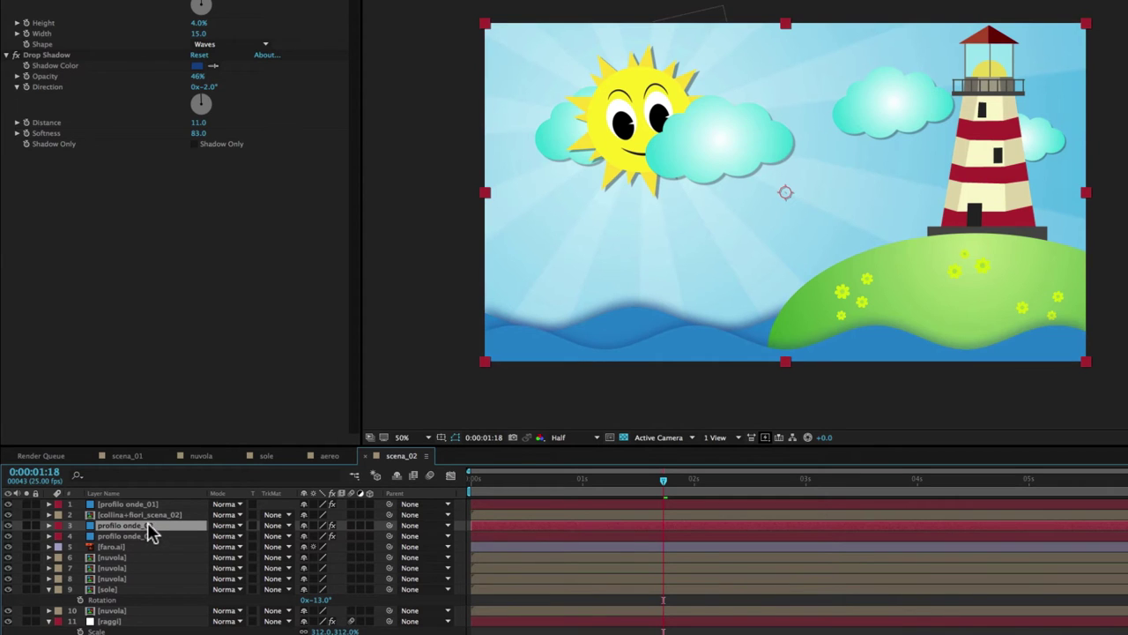
{"action": "left_click_drag", "start_coordinate": [152, 531], "coordinate": [160, 546]}
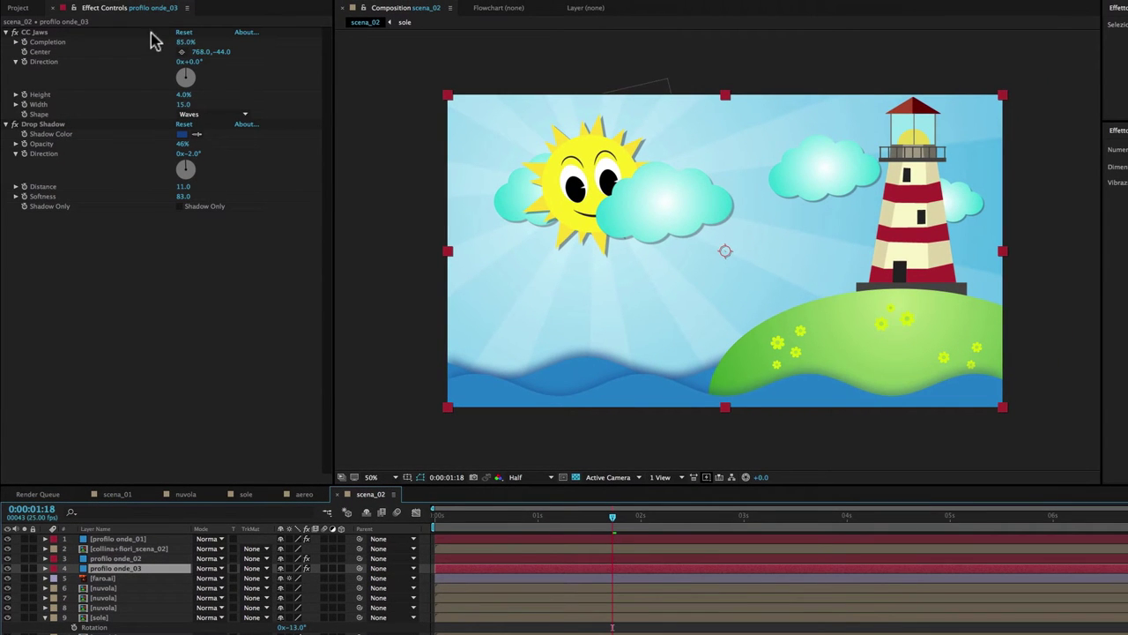
{"action": "left_click_drag", "start_coordinate": [185, 49], "coordinate": [181, 43]}
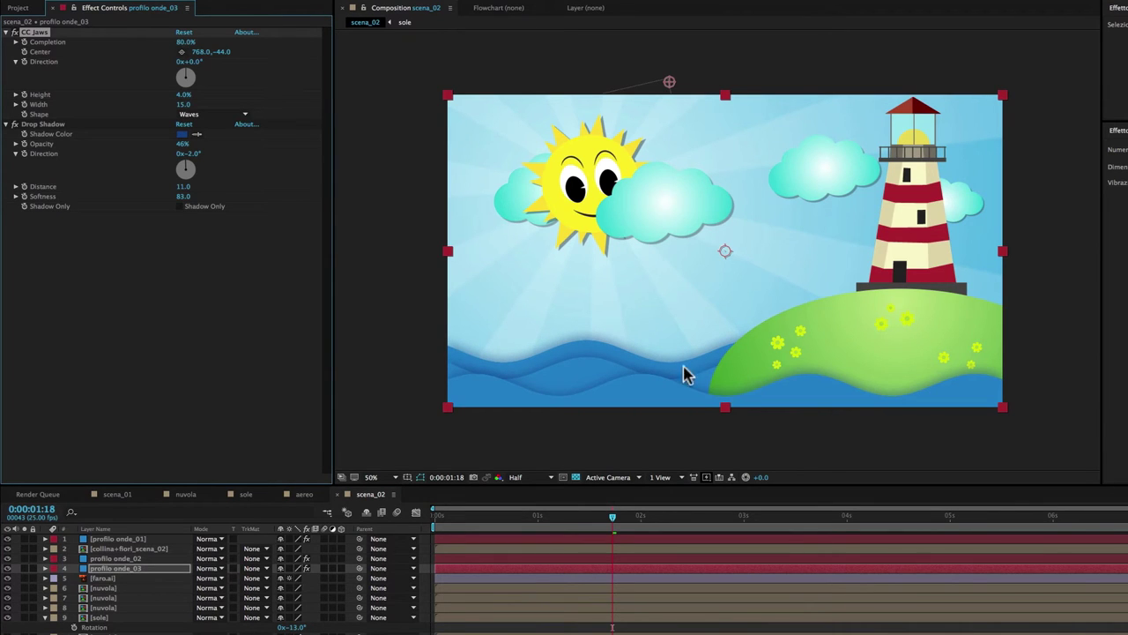
{"action": "left_click_drag", "start_coordinate": [197, 52], "coordinate": [310, 64]}
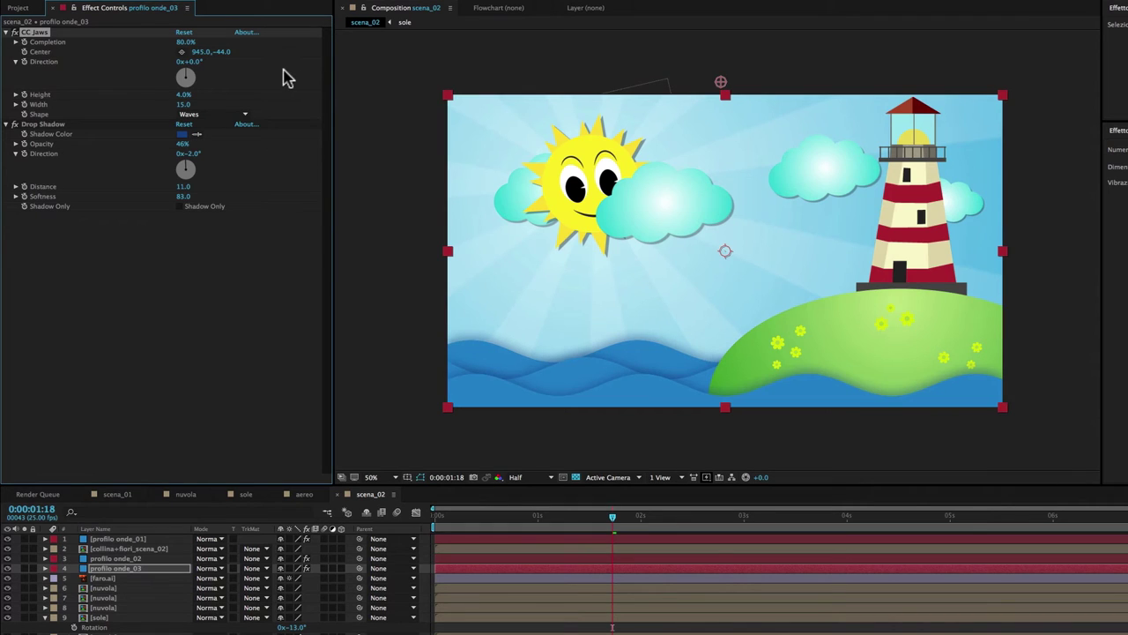
{"action": "left_click", "coordinate": [129, 570]}
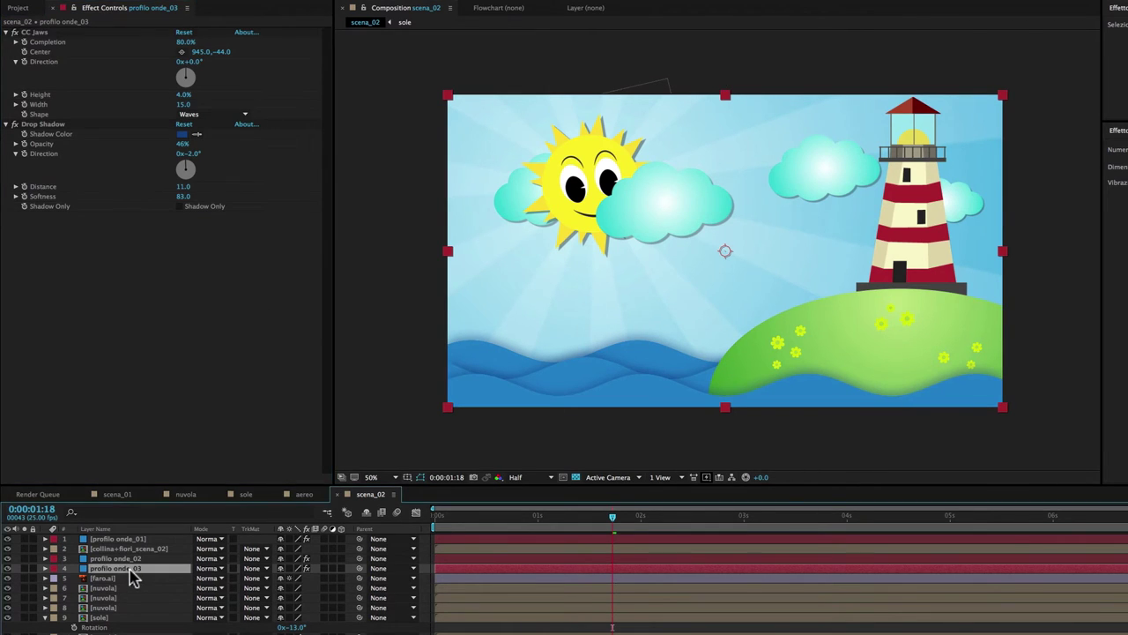
{"action": "key", "text": "ctrl+d"}
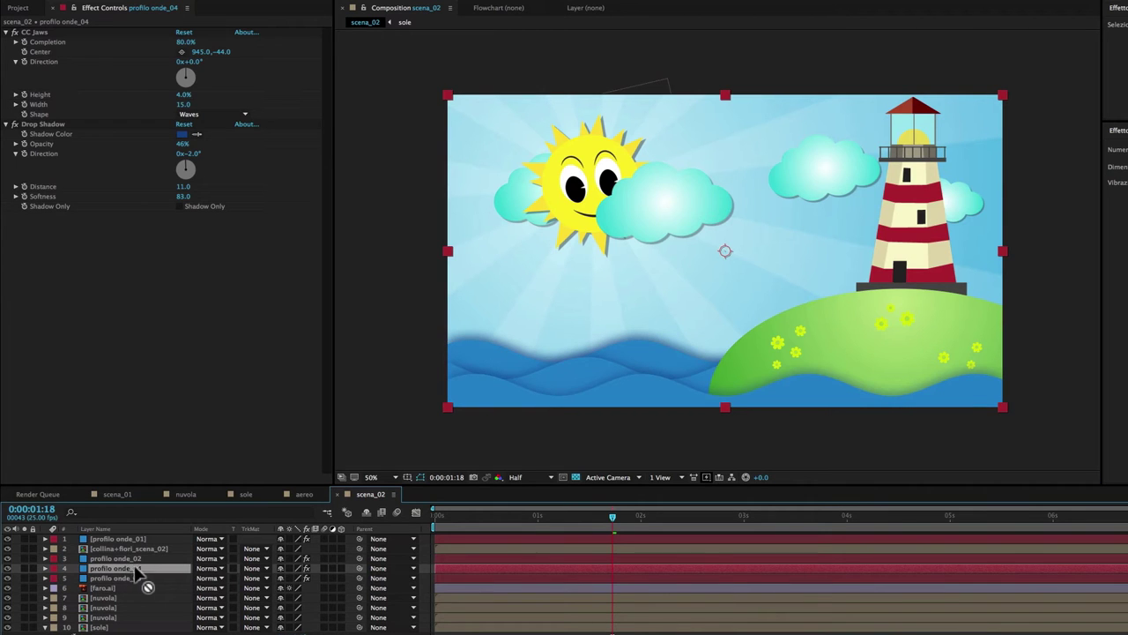
Move profilo onde_04 below profilo onde_03 and lower its CC Jaws Completion to 75%.
{"action": "left_click_drag", "start_coordinate": [137, 571], "coordinate": [144, 589]}
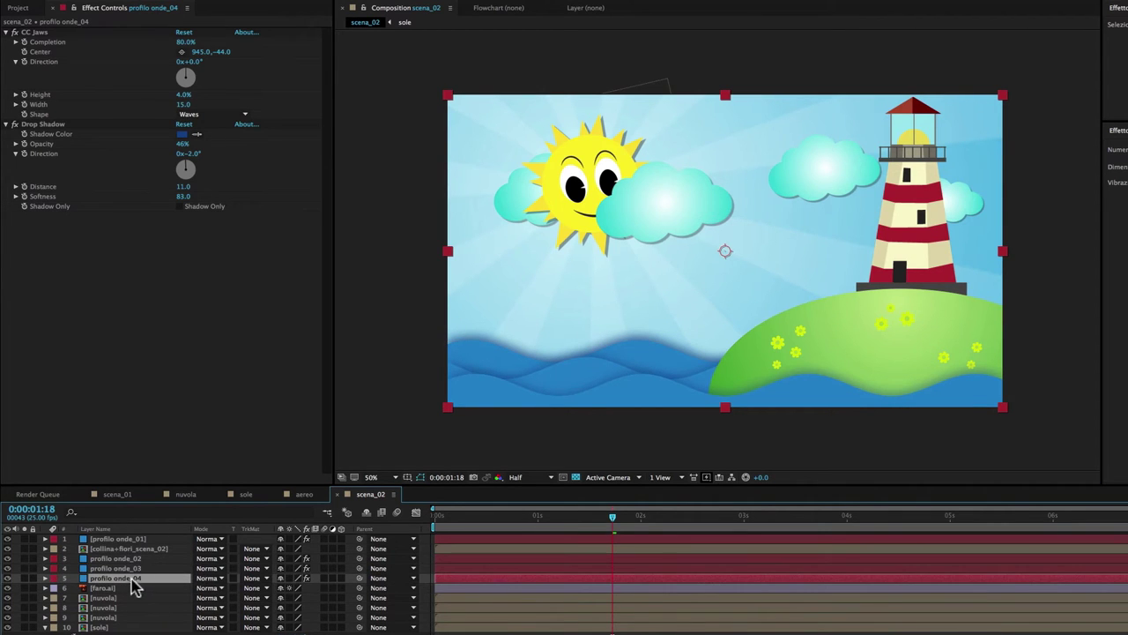
{"action": "mouse_move", "coordinate": [184, 42]}
{"action": "left_mouse_down"}
{"action": "mouse_move", "coordinate": [173, 44]}
{"action": "mouse_move", "coordinate": [330, 63]}
{"action": "left_mouse_up"}
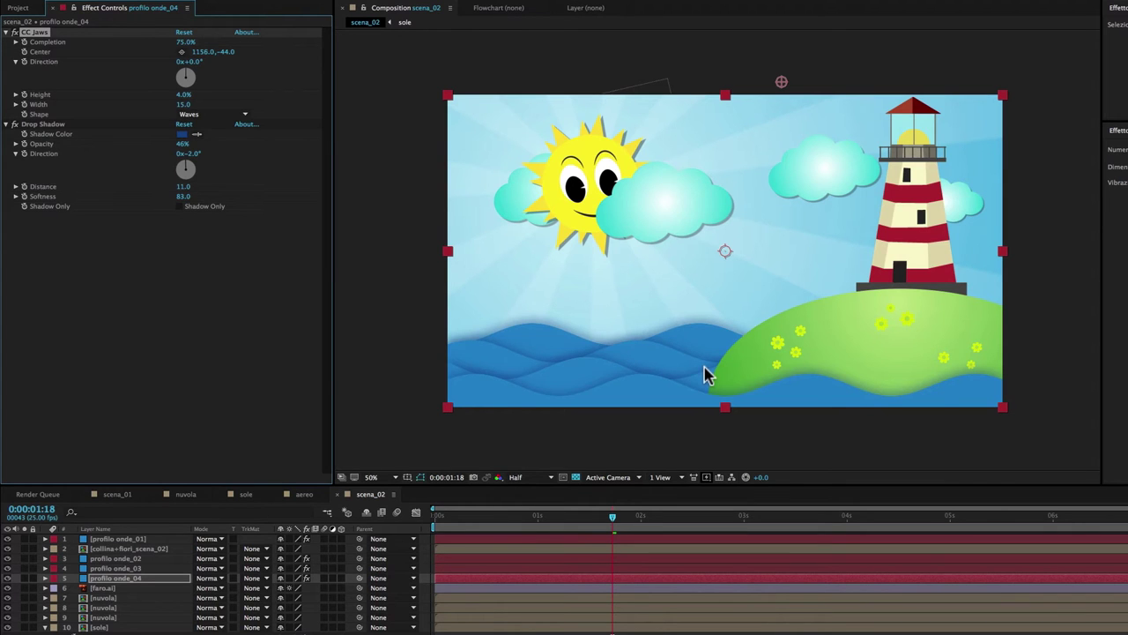
{"action": "key", "text": "super+Tab"}
{"action": "left_click", "coordinate": [674, 397]}
Delete profilo onde_04's Drop Shadow effect and preview the waves at an earlier frame.
{"action": "left_click", "coordinate": [111, 582]}
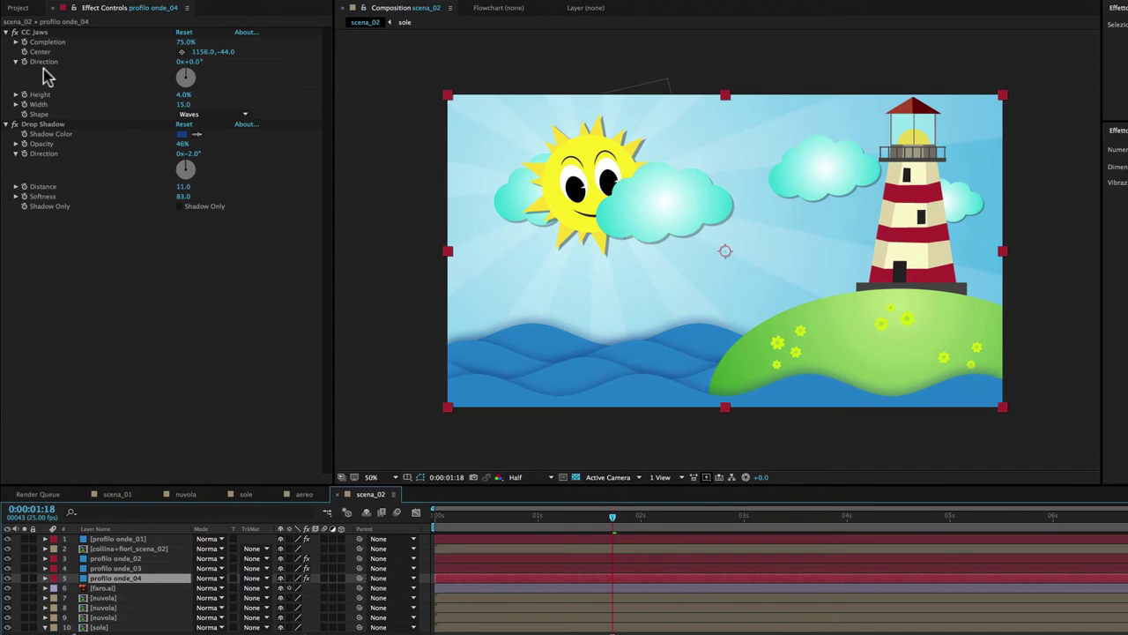
{"action": "left_click", "coordinate": [44, 125]}
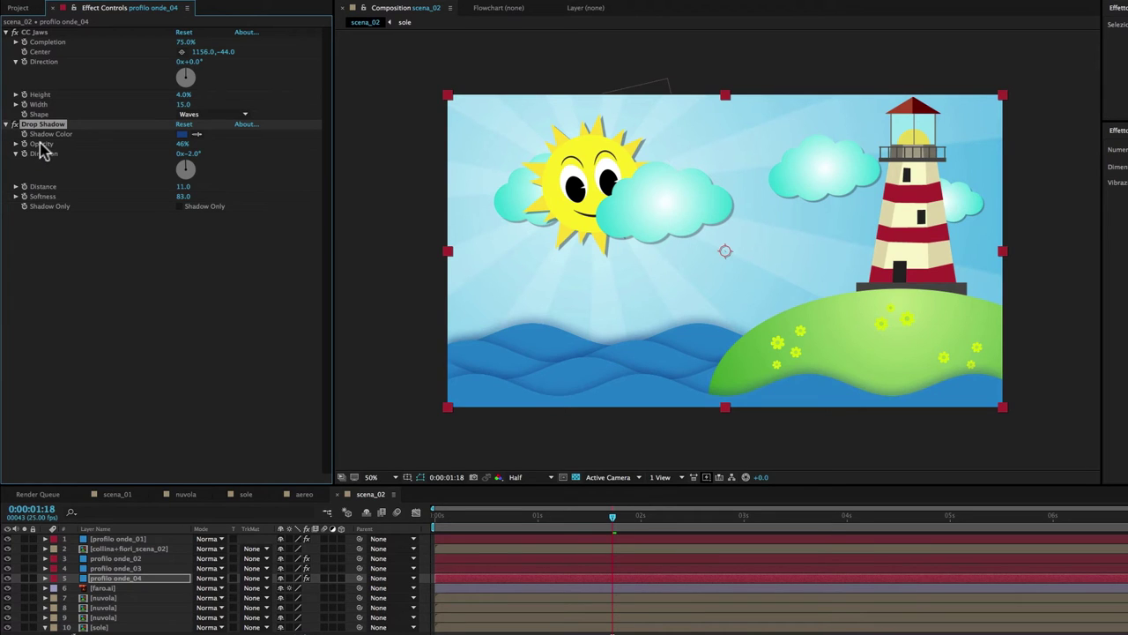
{"action": "key", "text": "Delete"}
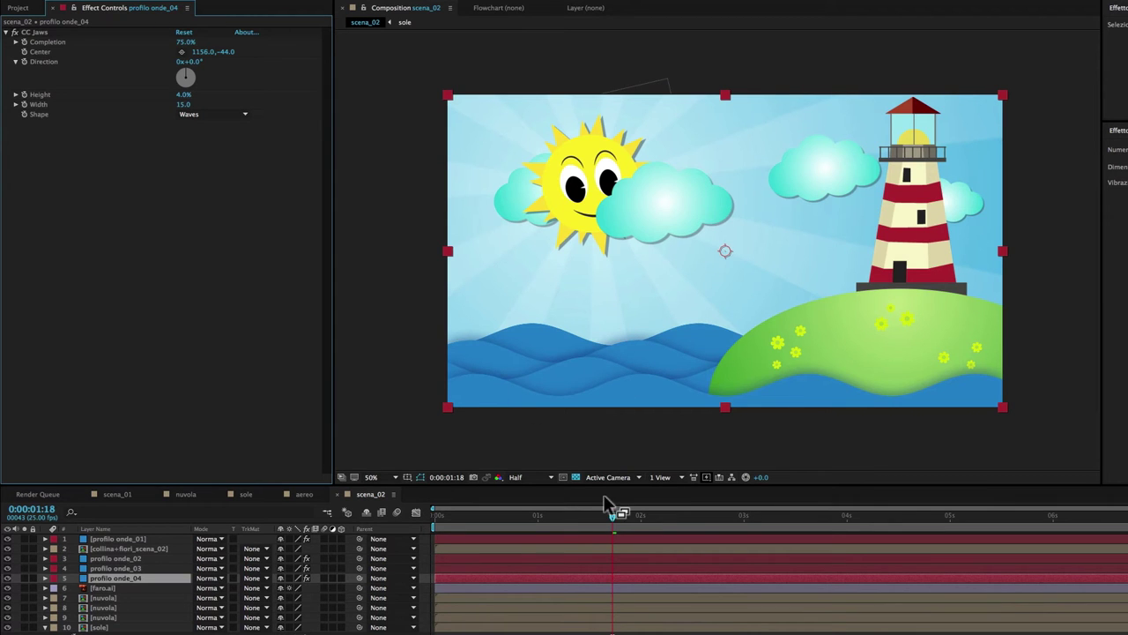
{"action": "mouse_move", "coordinate": [608, 518]}
{"action": "left_mouse_down"}
{"action": "mouse_move", "coordinate": [500, 526]}
{"action": "mouse_move", "coordinate": [621, 529]}
{"action": "left_mouse_up"}
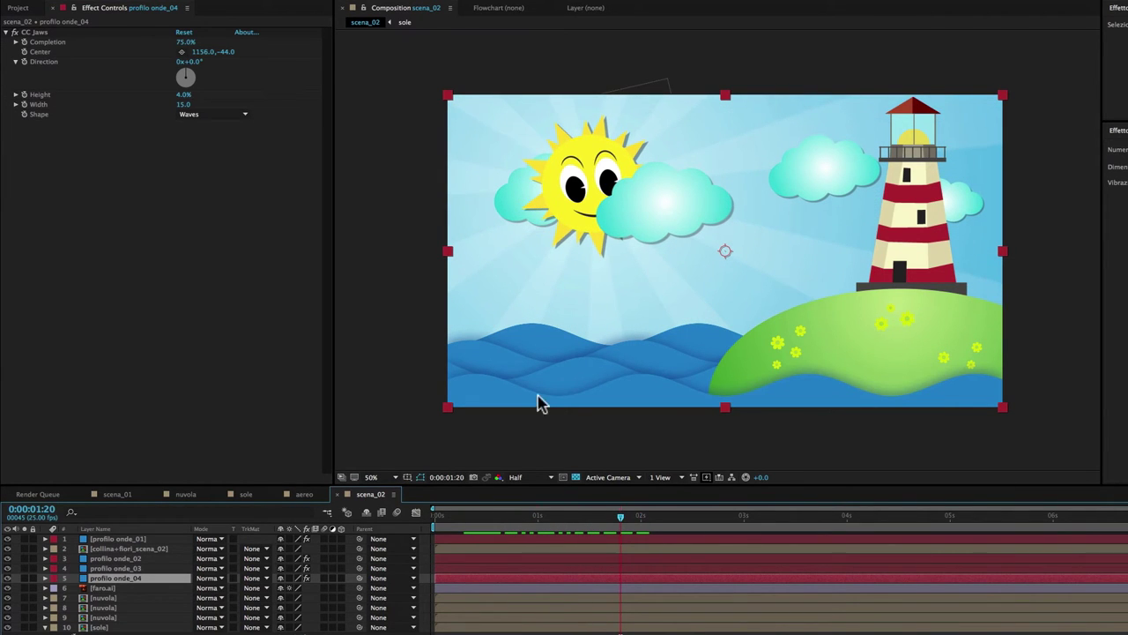
{"action": "key", "text": "super+Tab"}
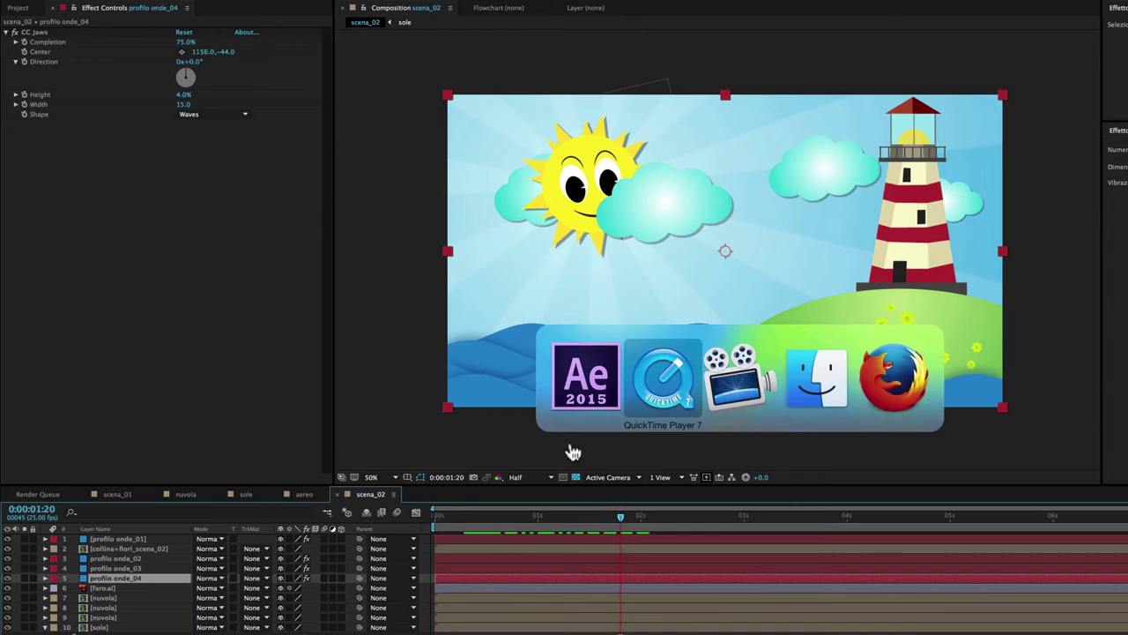
{"action": "left_click", "coordinate": [781, 535]}
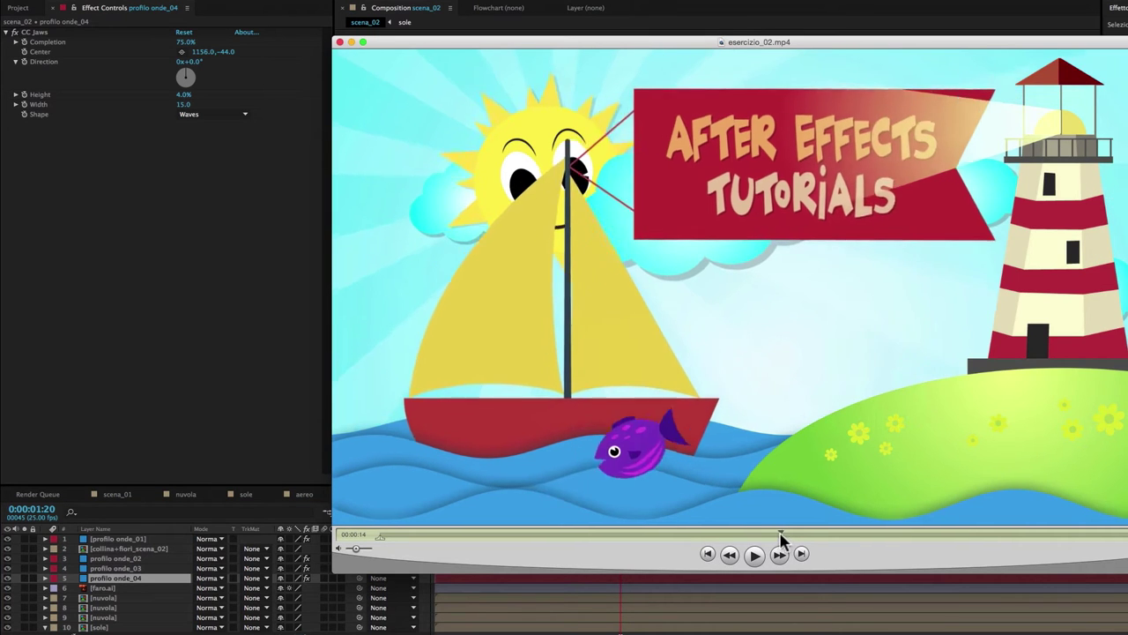
{"action": "key", "text": "space"}
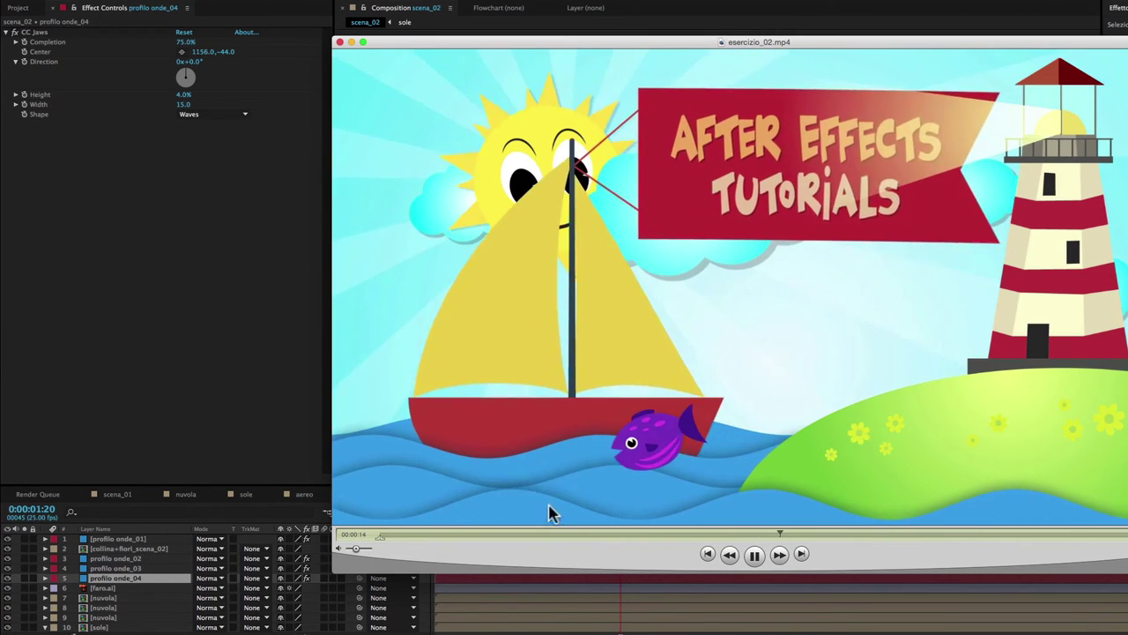
{"action": "left_click", "coordinate": [754, 554]}
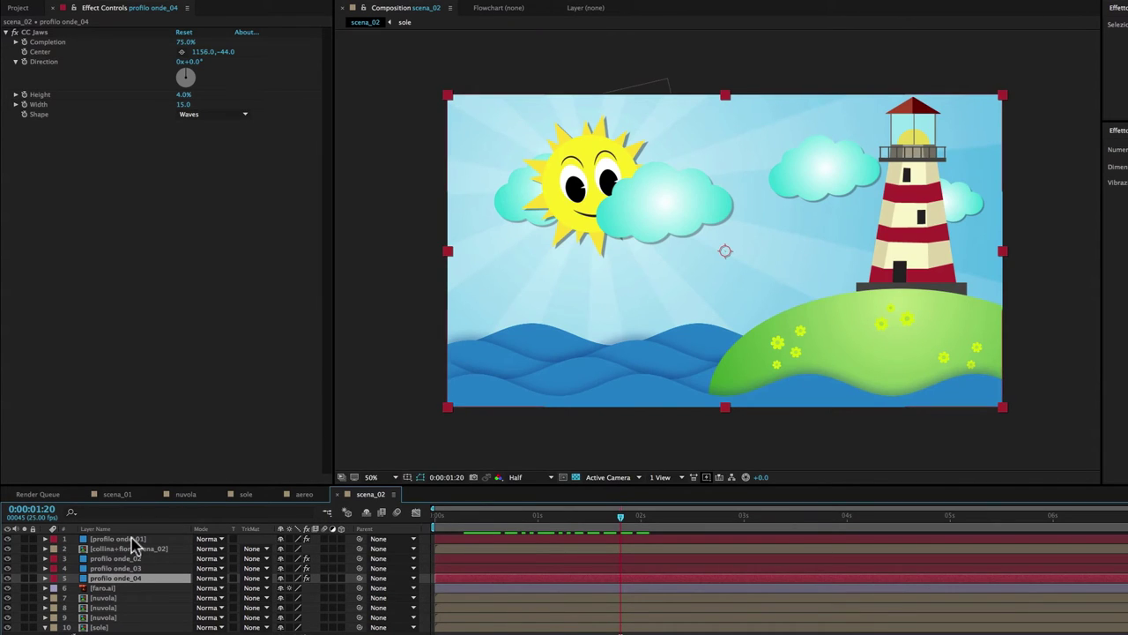
Show profilo onde_01's Position and test sliding it left and right before returning it to centre.
{"action": "left_click", "coordinate": [130, 539]}
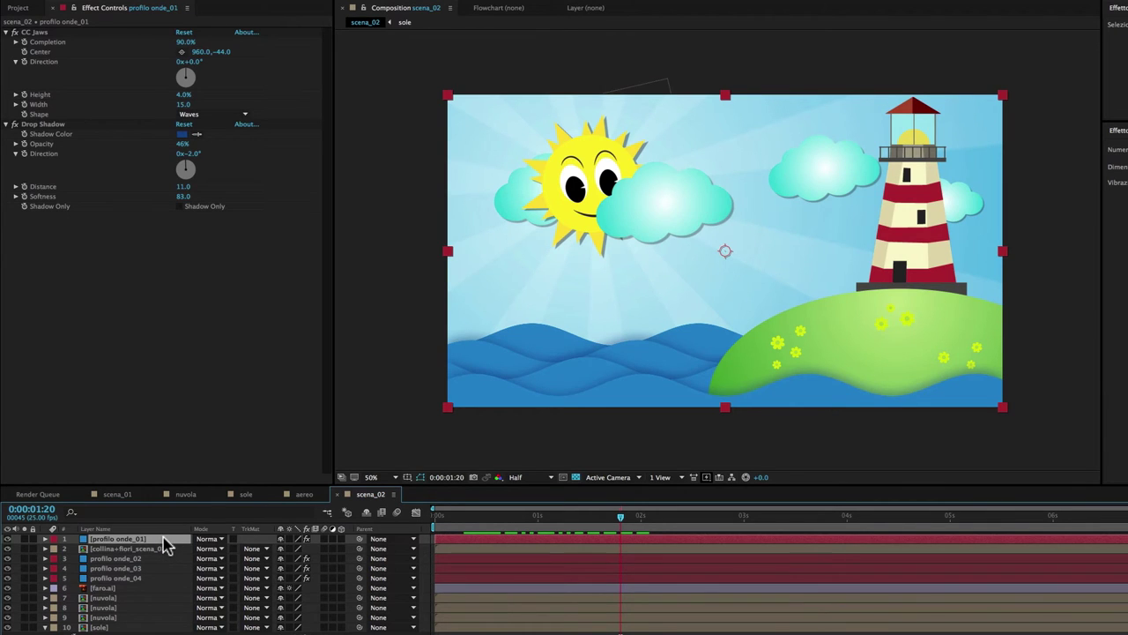
{"action": "key", "text": "p"}
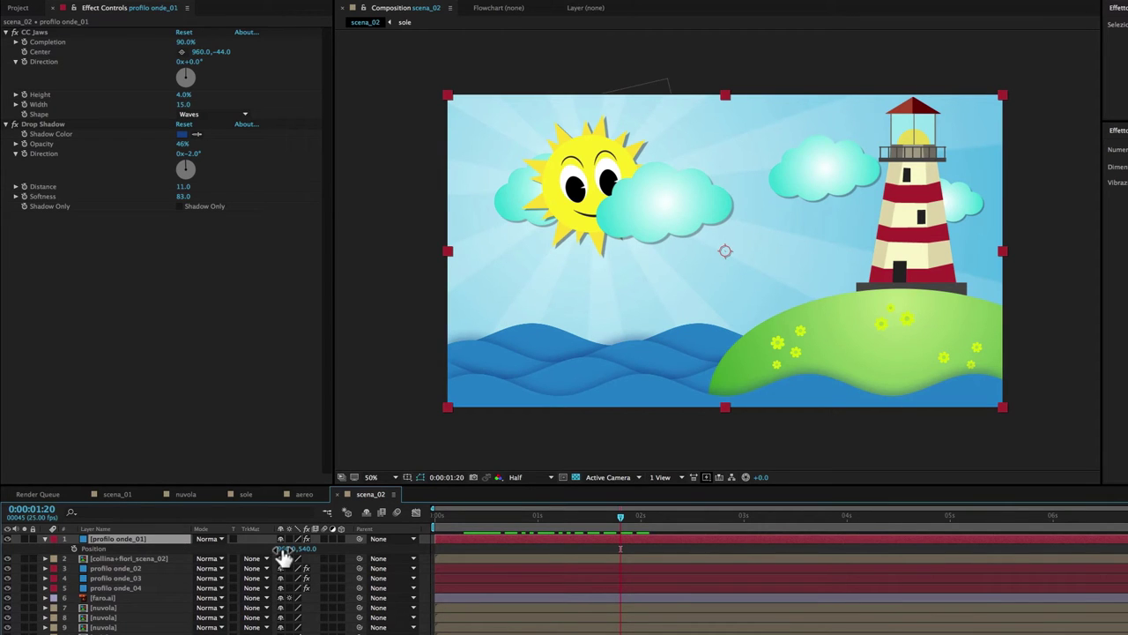
{"action": "left_click_drag", "start_coordinate": [282, 549], "coordinate": [467, 445]}
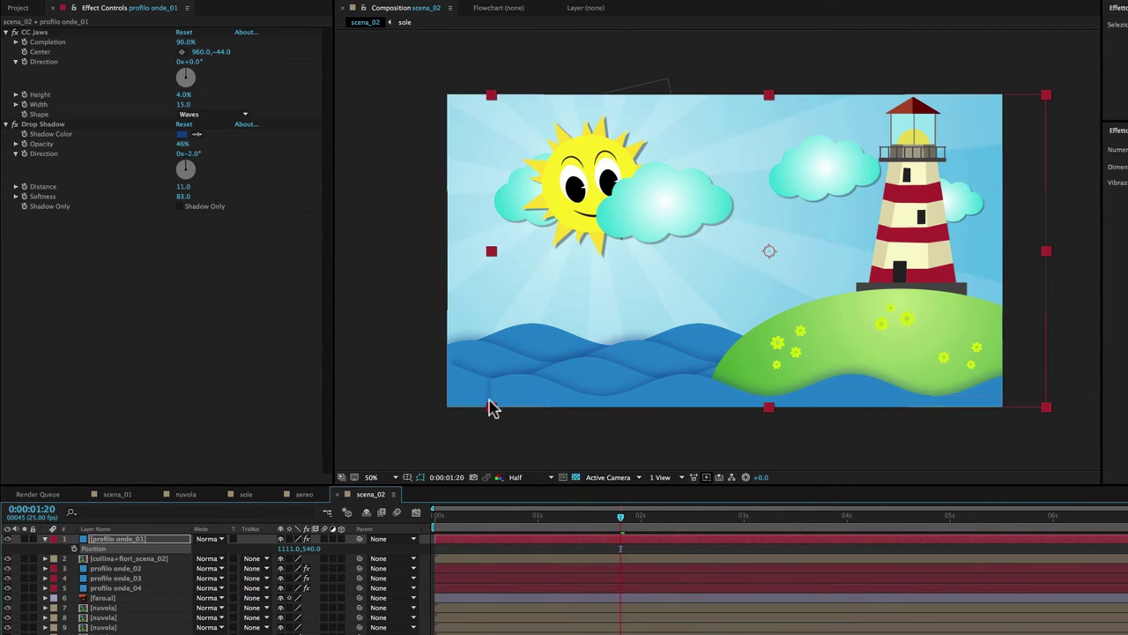
{"action": "left_click_drag", "start_coordinate": [286, 549], "coordinate": [89, 540]}
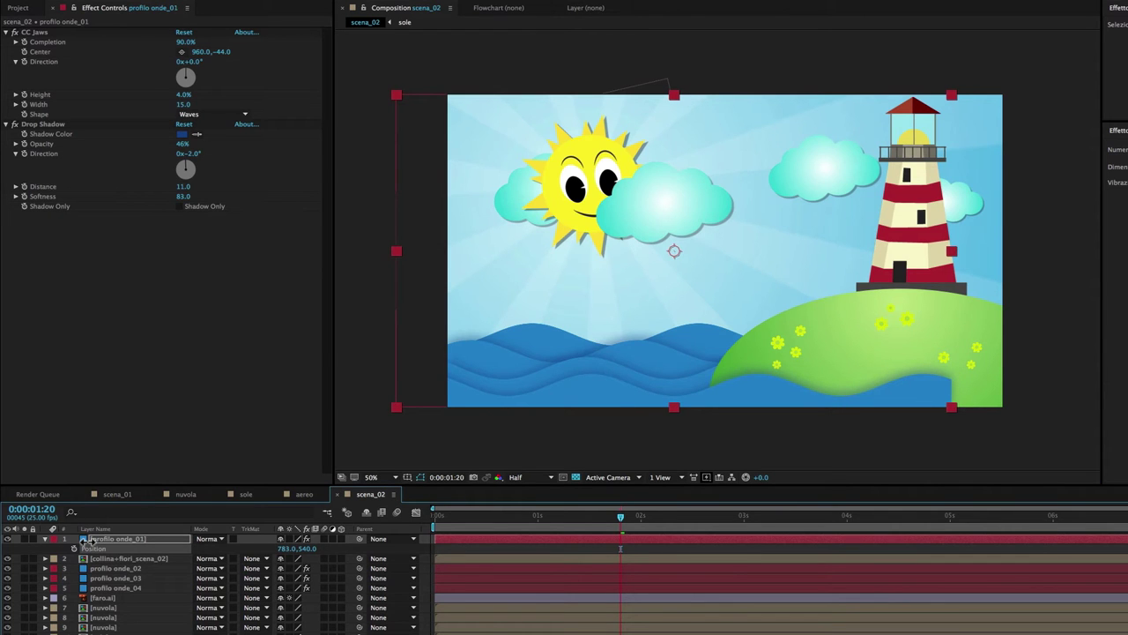
{"action": "left_click_drag", "start_coordinate": [89, 539], "coordinate": [289, 551]}
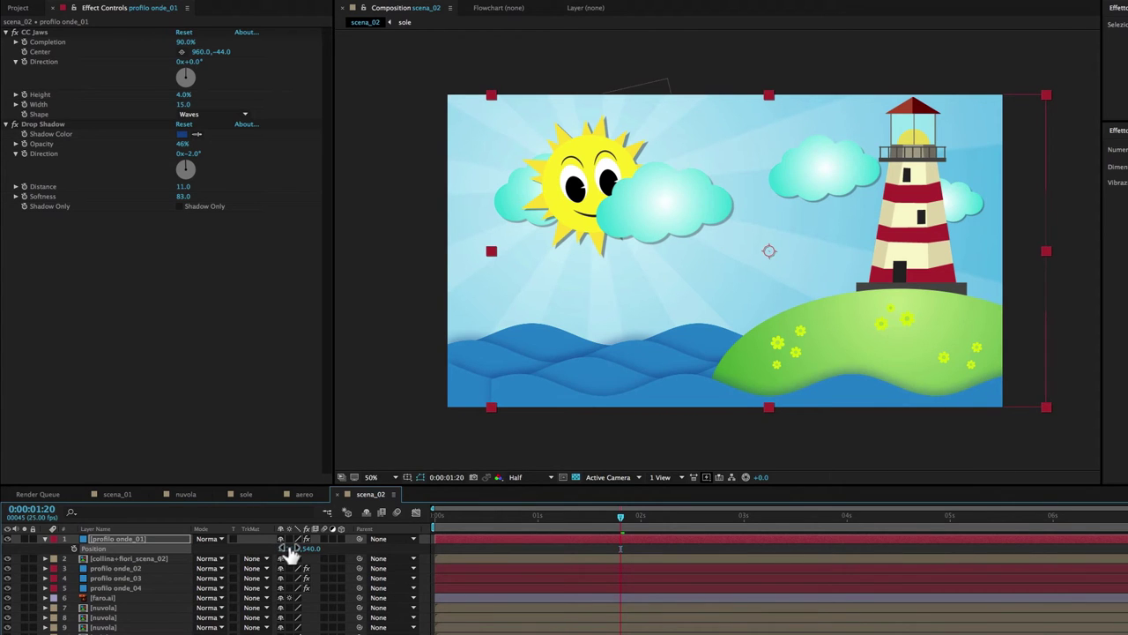
{"action": "left_click_drag", "start_coordinate": [290, 551], "coordinate": [290, 551]}
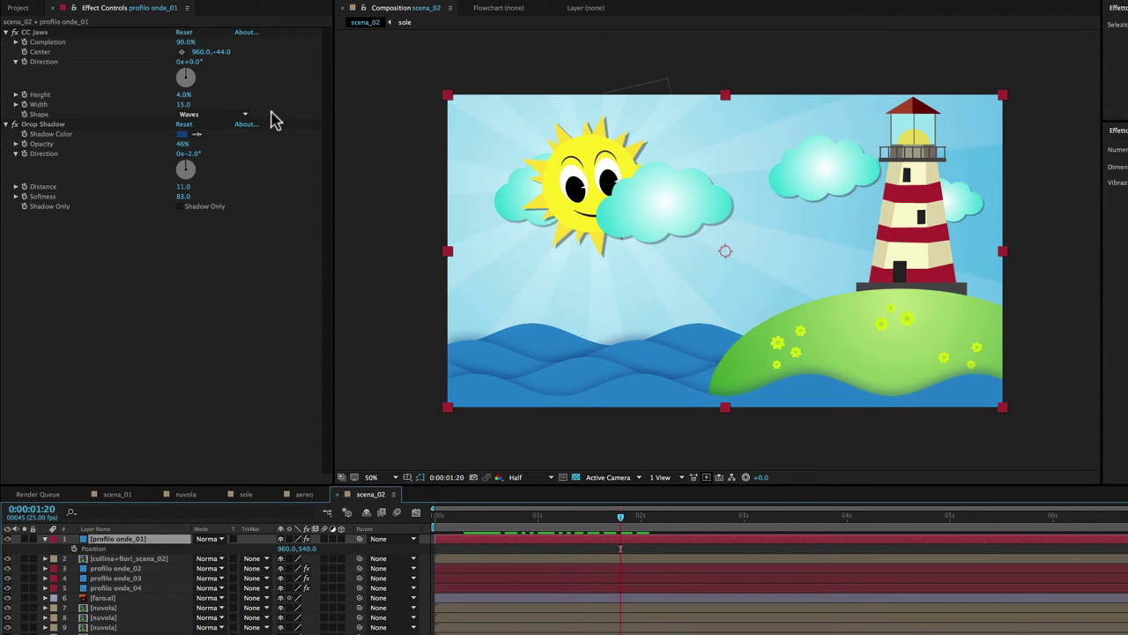
Set profilo onde_01's CC Jaws Center to 965, -44 and reveal it in the timeline.
{"action": "mouse_move", "coordinate": [208, 53]}
{"action": "left_mouse_down"}
{"action": "mouse_move", "coordinate": [163, 59]}
{"action": "mouse_move", "coordinate": [188, 55]}
{"action": "left_mouse_up"}
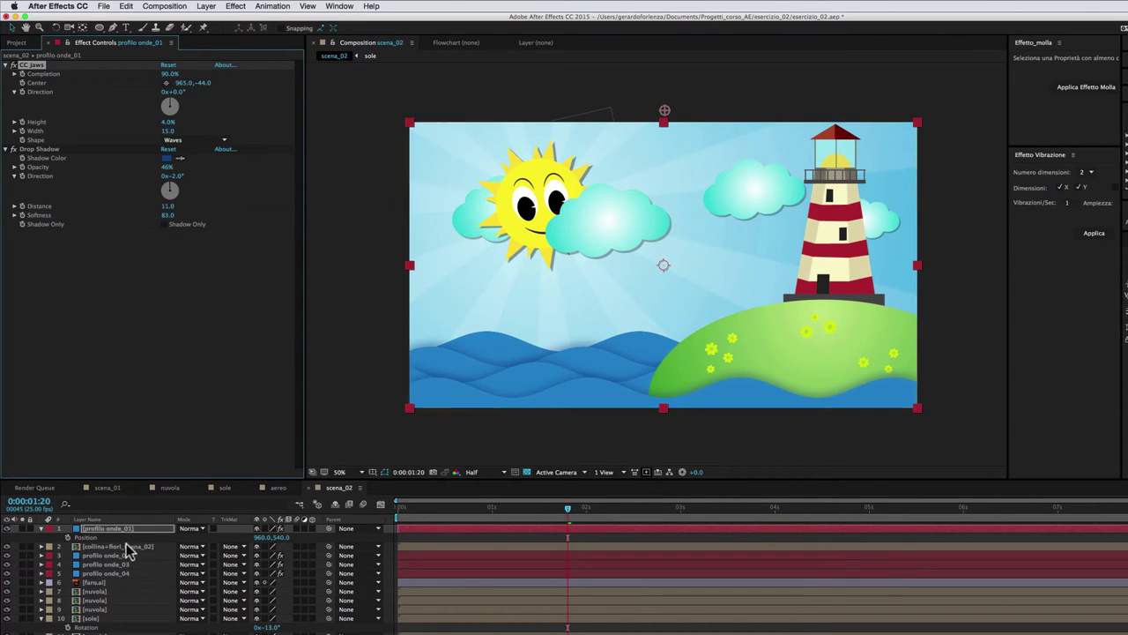
{"action": "right_click", "coordinate": [39, 91]}
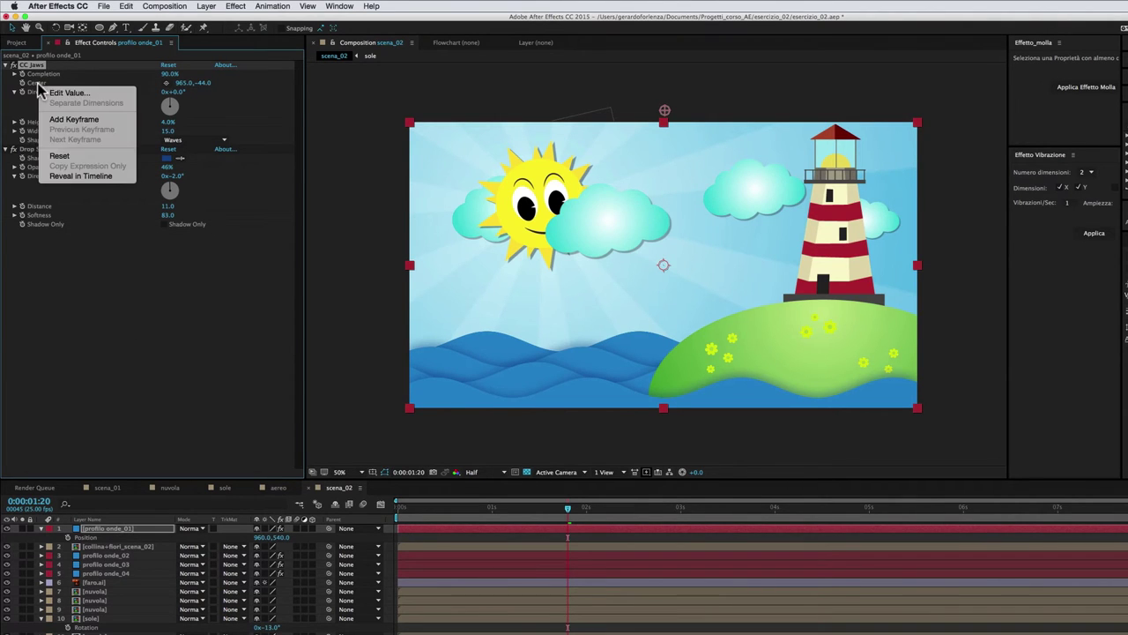
{"action": "left_click", "coordinate": [87, 179]}
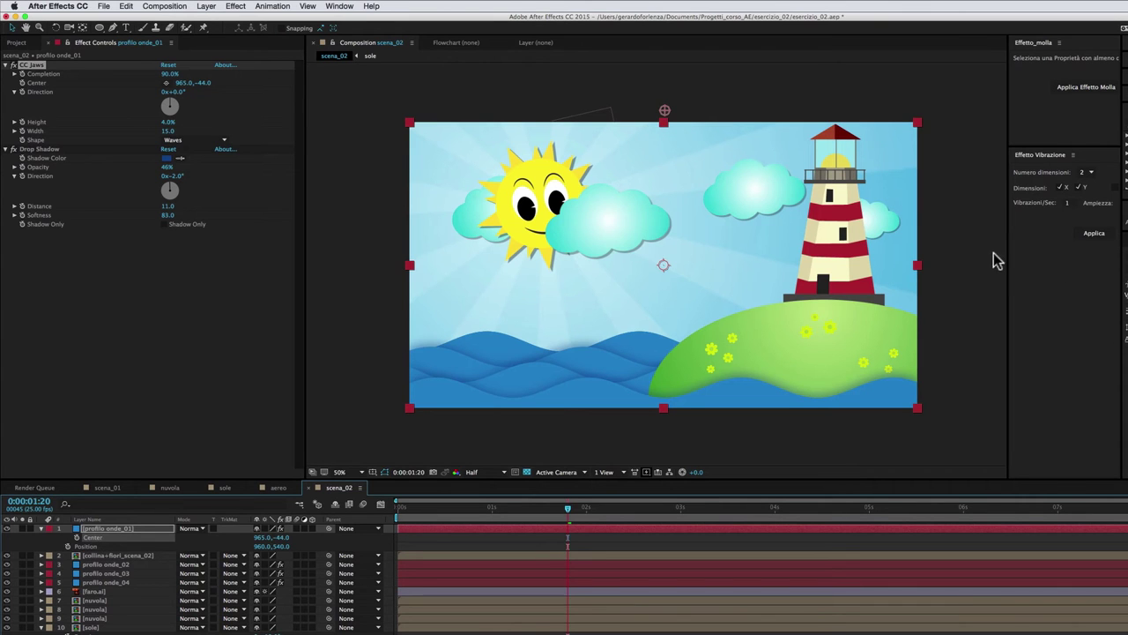
Widen the right panels and step through the wave centre's X and Y values.
{"action": "left_click_drag", "start_coordinate": [1008, 253], "coordinate": [924, 253]}
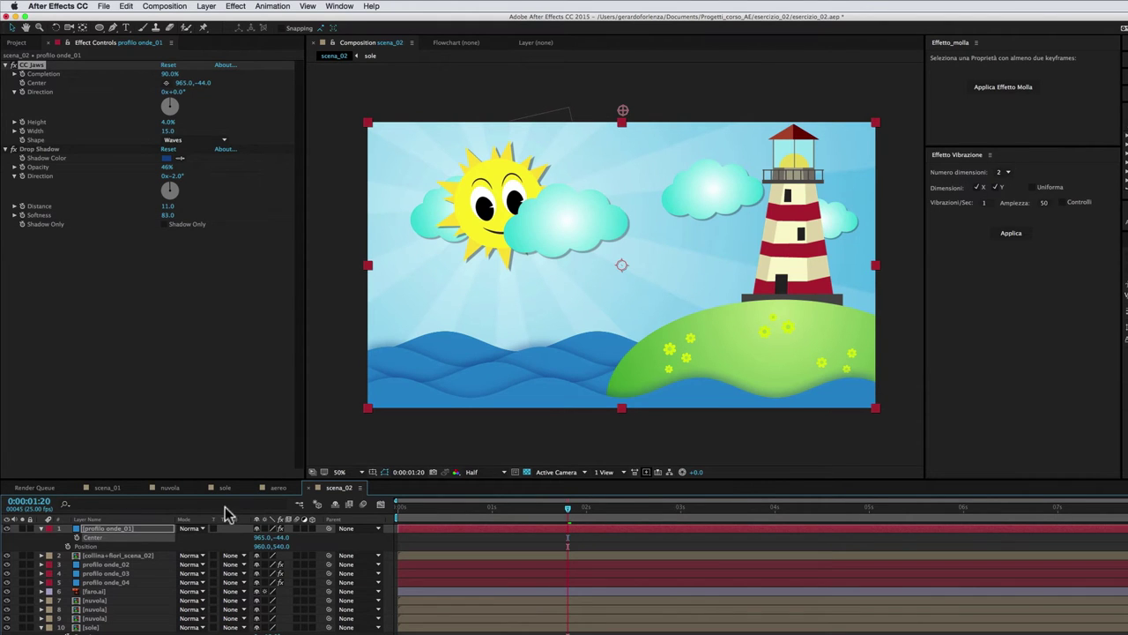
{"action": "left_click", "coordinate": [260, 537]}
{"action": "key", "text": "Tab"}
In Effetto Vibrazione, uncheck Y and set Vibrazioni/Sec to 0.5 and Ampiezza to 100.
{"action": "left_click", "coordinate": [997, 189]}
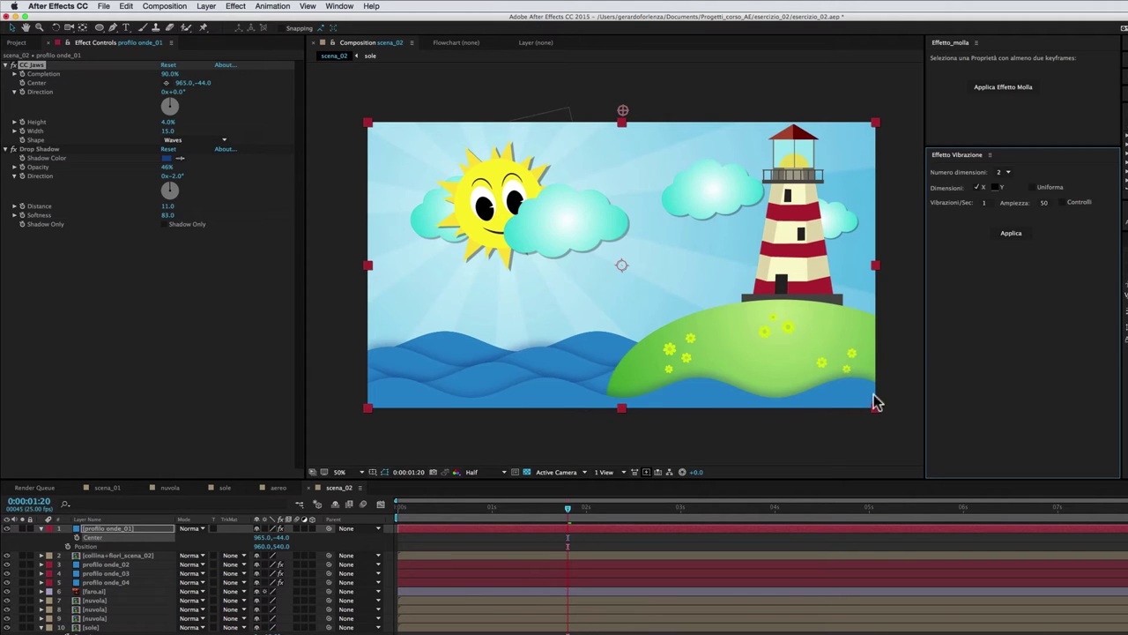
{"action": "left_click", "coordinate": [986, 203]}
{"action": "key", "text": "BackSpace"}
{"action": "type", "text": "1"}
{"action": "left_click", "coordinate": [1042, 204]}
{"action": "type", "text": "1"}
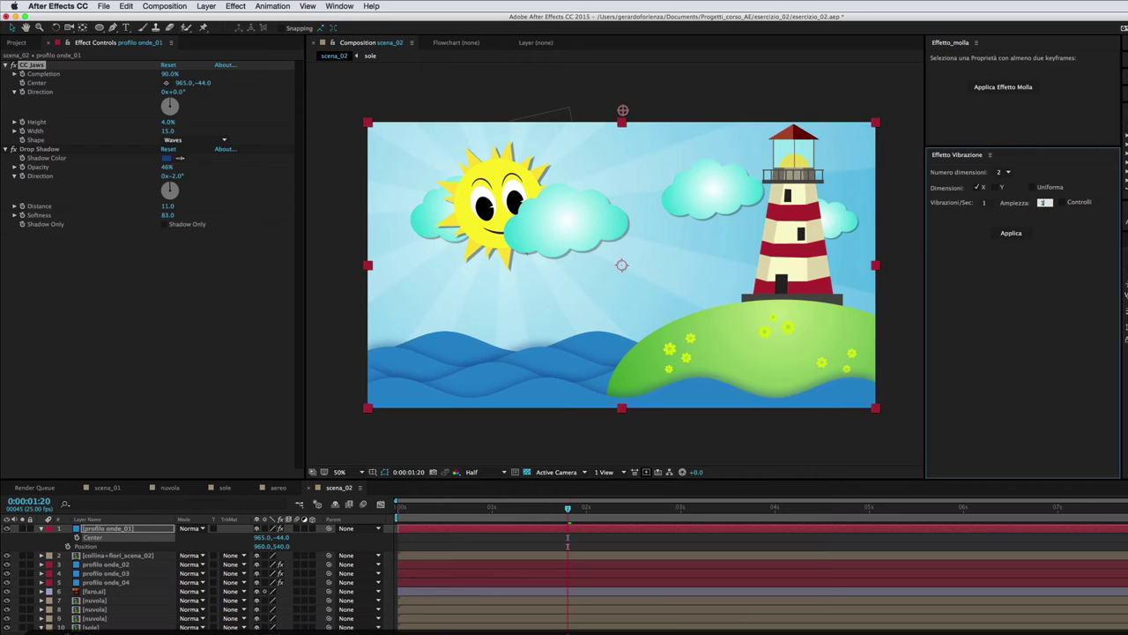
{"action": "type", "text": "00"}
{"action": "key", "text": "Return"}
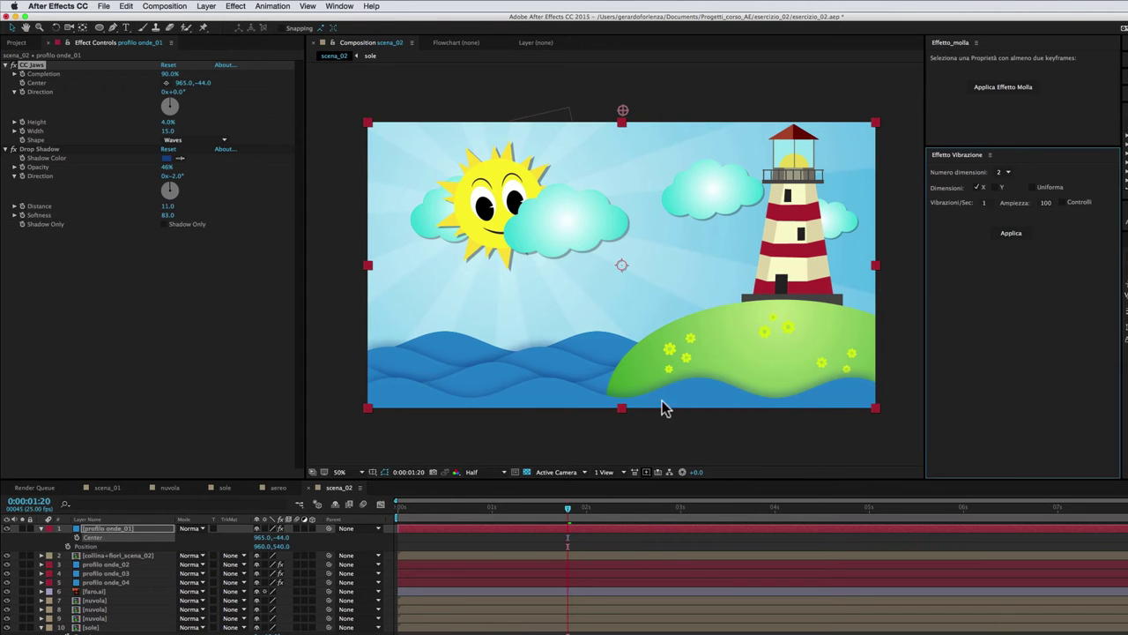
{"action": "left_click", "coordinate": [980, 203]}
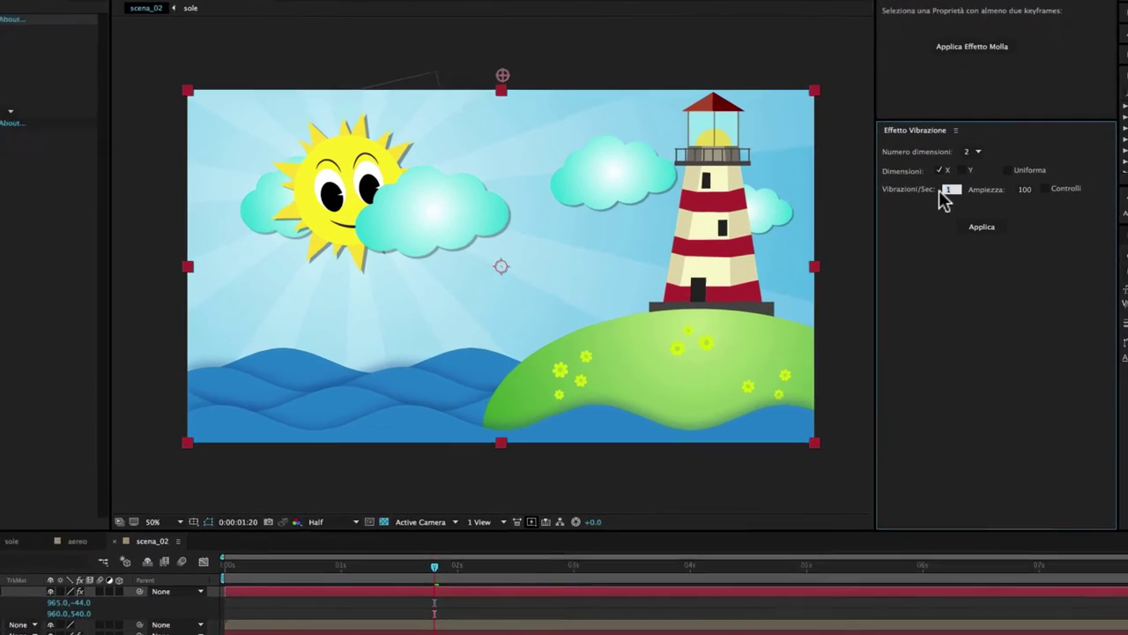
{"action": "type", "text": "0.5"}
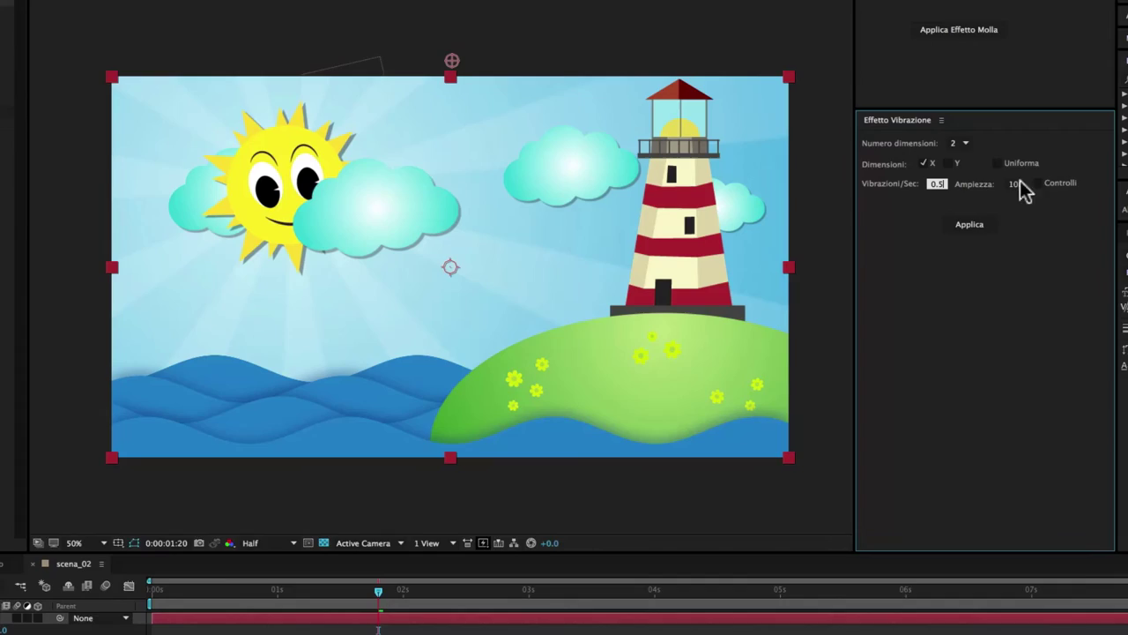
Apply the X-only wiggle to the CC Jaws Center of profilo onde_01.
{"action": "left_click", "coordinate": [965, 225]}
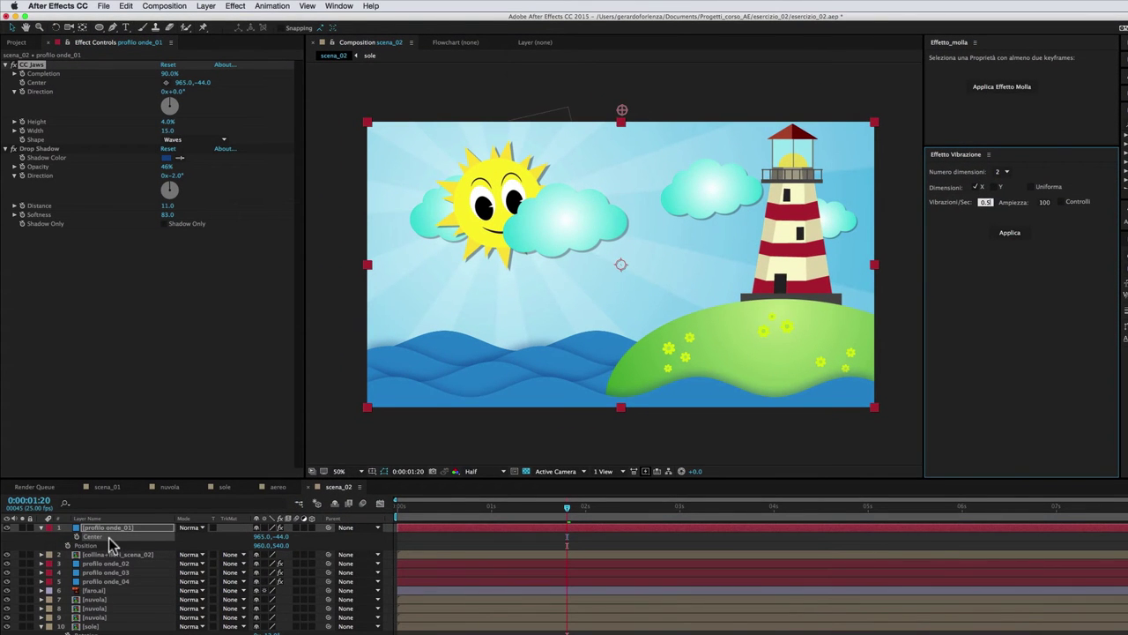
{"action": "left_click", "coordinate": [100, 538]}
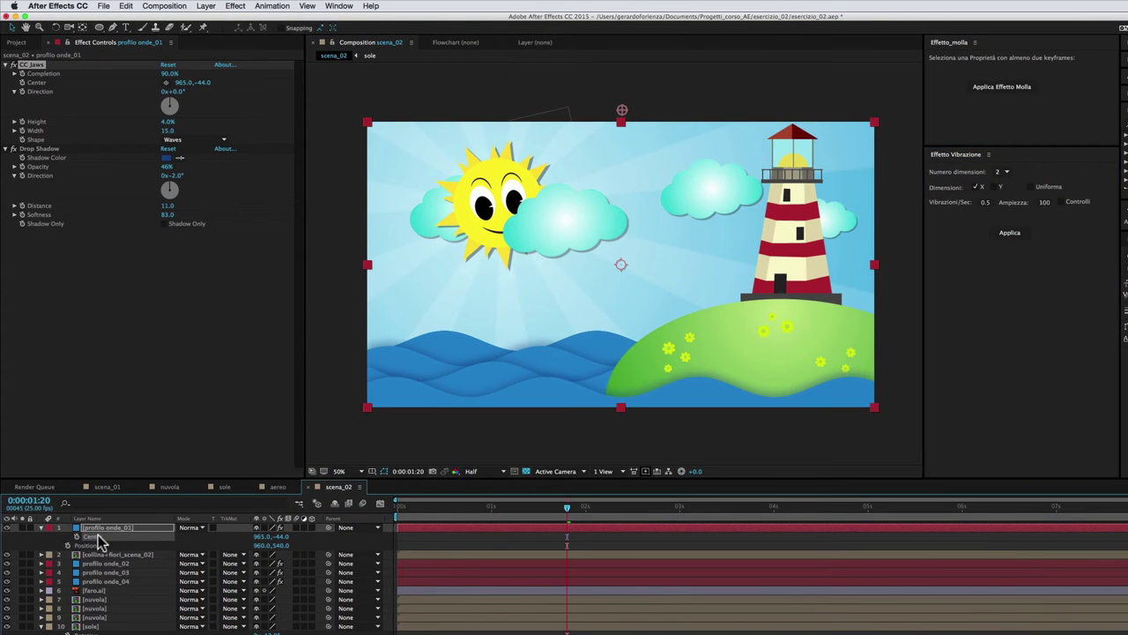
{"action": "left_click", "coordinate": [1019, 234]}
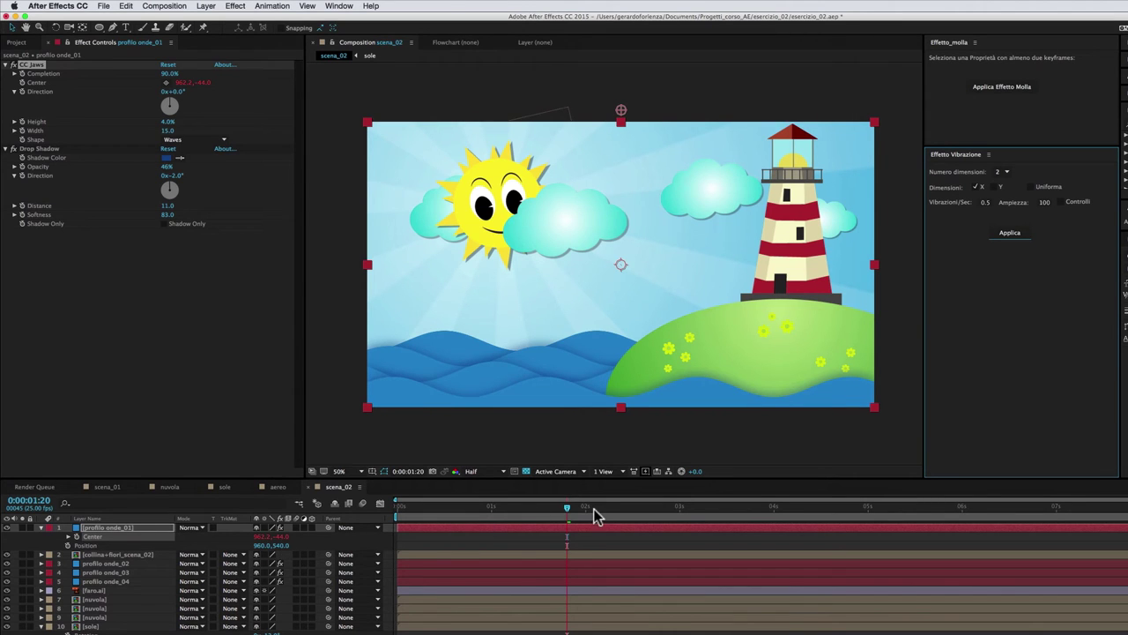
Scrub ahead and preview the wiggling wave, stopping back at 1:18.
{"action": "left_click_drag", "start_coordinate": [595, 513], "coordinate": [706, 511]}
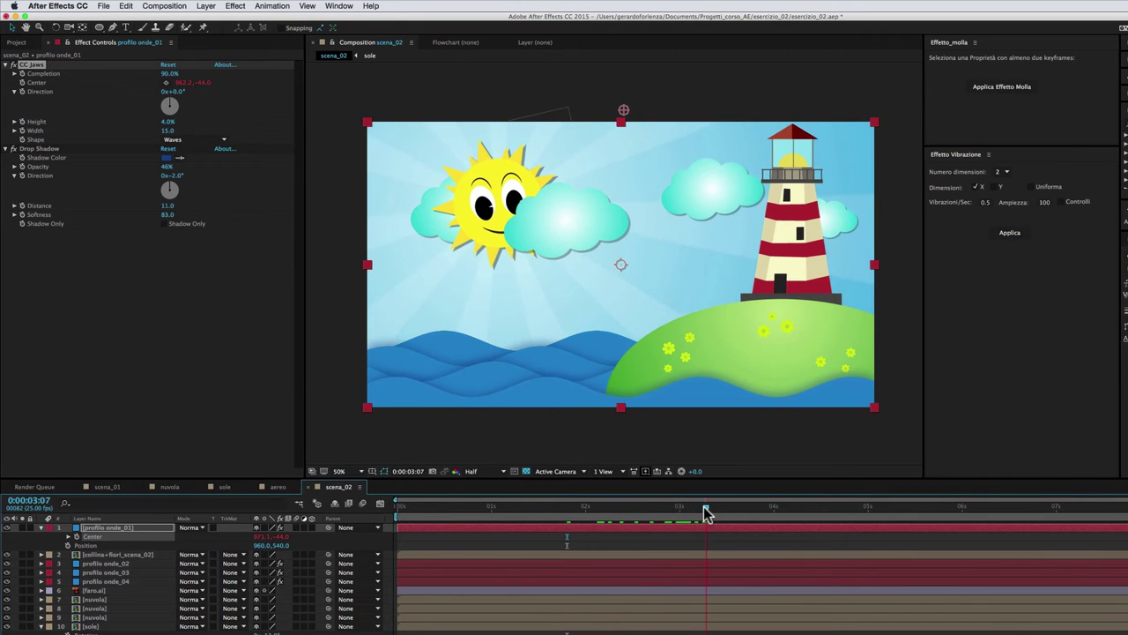
{"action": "key", "text": "space"}
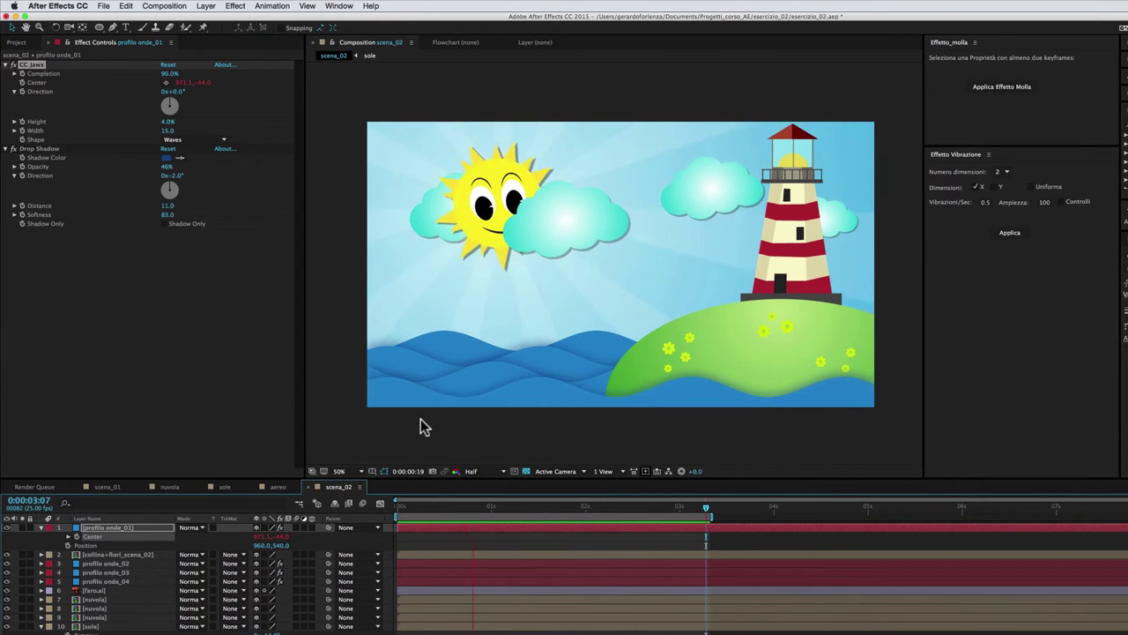
{"action": "left_click", "coordinate": [559, 510]}
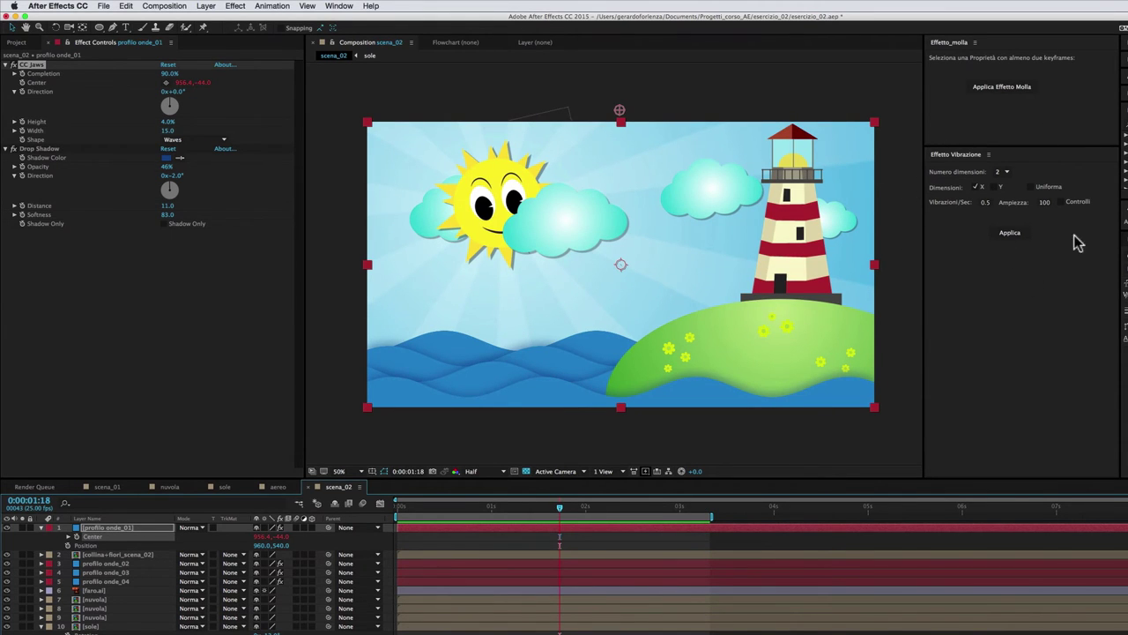
Apply the horizontal wiggle to the Center of profilo onde_02.
{"action": "left_click", "coordinate": [113, 564]}
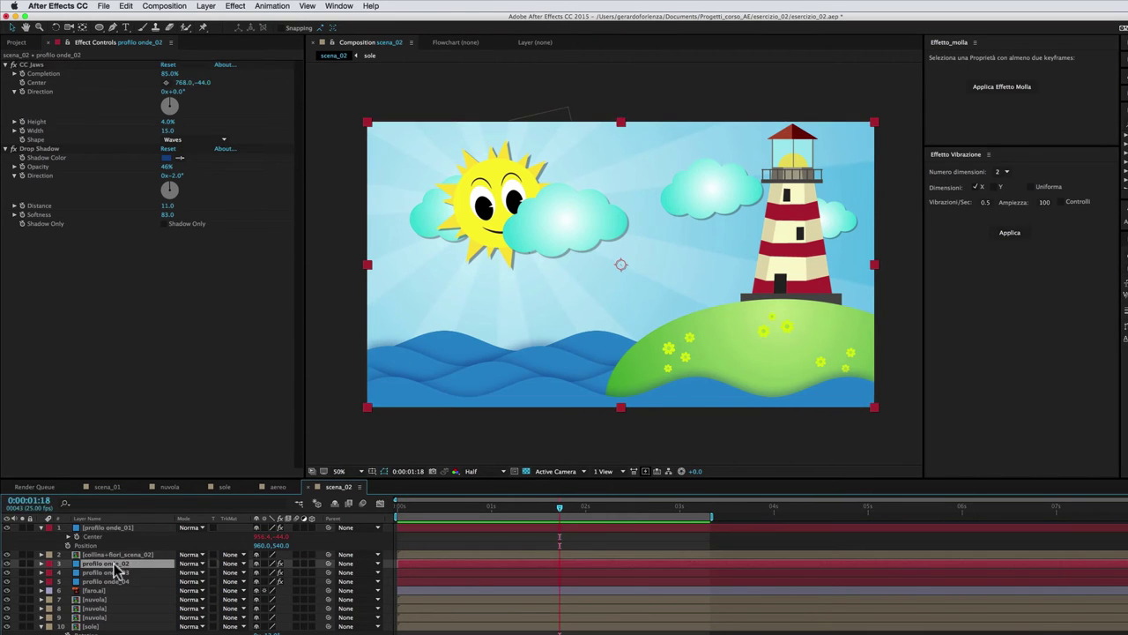
{"action": "right_click", "coordinate": [37, 82]}
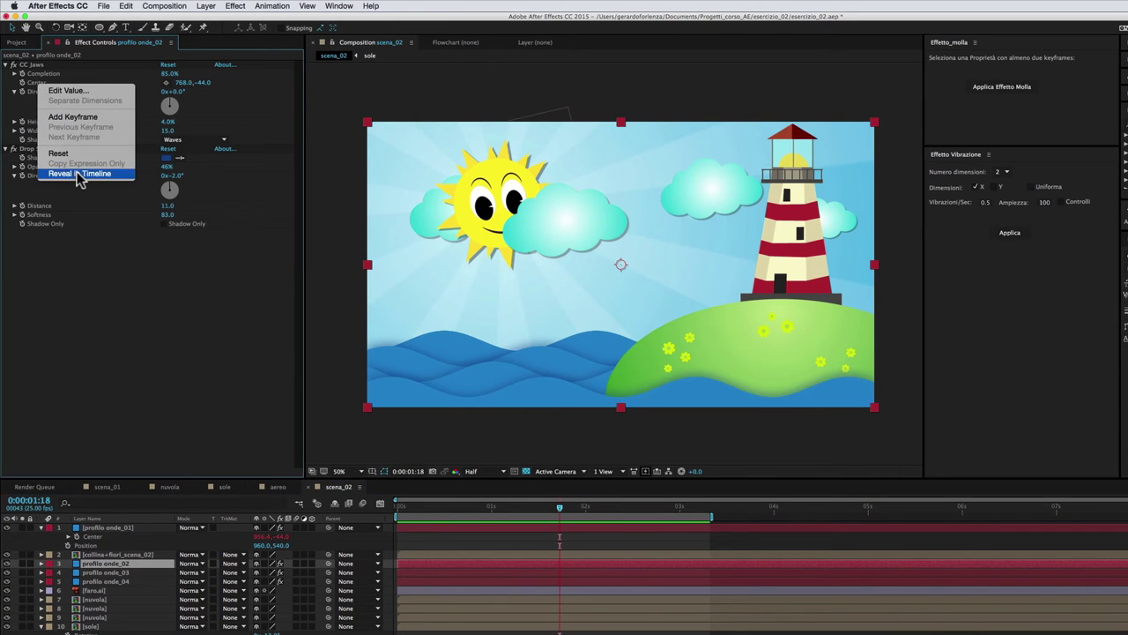
{"action": "left_click", "coordinate": [80, 173]}
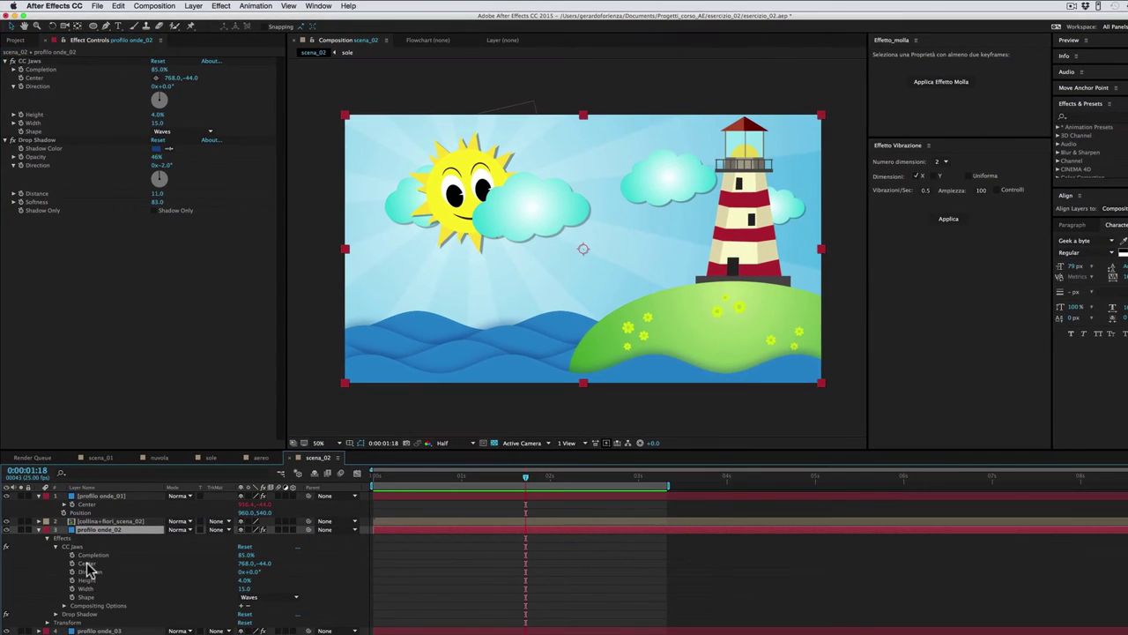
{"action": "left_click", "coordinate": [92, 564]}
{"action": "left_click", "coordinate": [949, 219]}
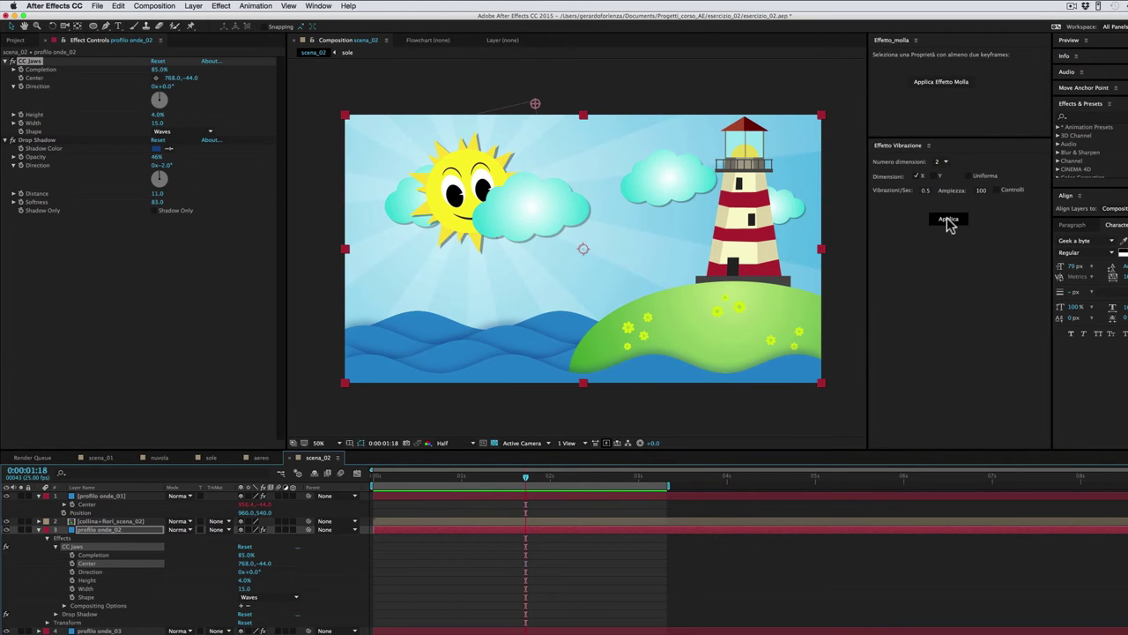
Apply the wiggle to profilo onde_03's Center, then collapse the first three wave layers.
{"action": "left_click", "coordinate": [99, 630]}
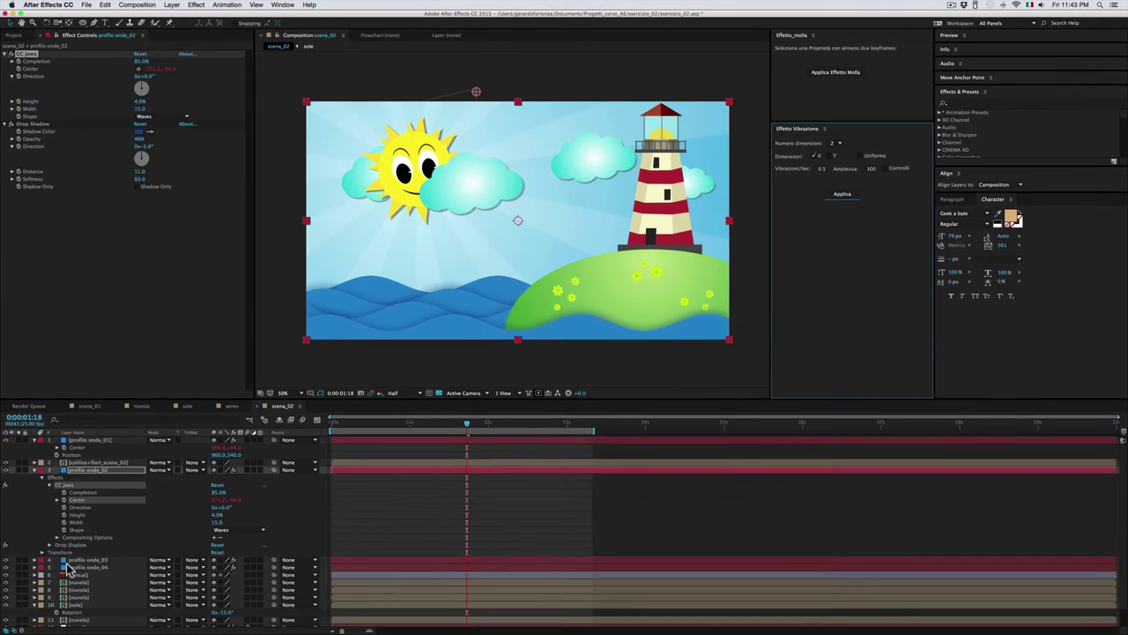
{"action": "right_click", "coordinate": [35, 74]}
{"action": "left_click", "coordinate": [62, 145]}
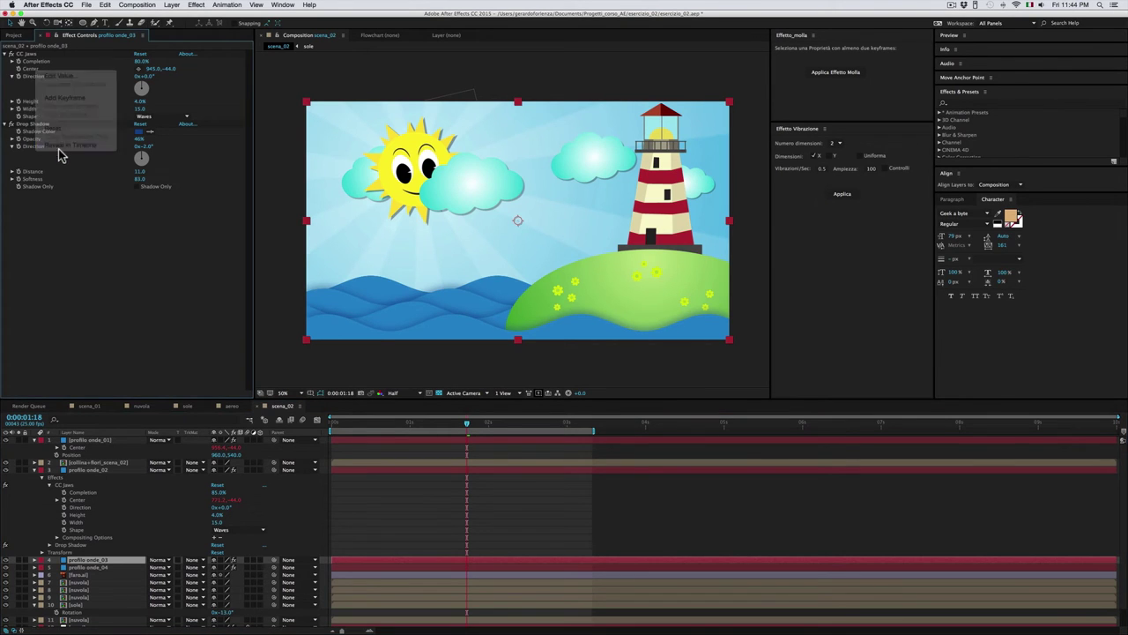
{"action": "left_click", "coordinate": [78, 589]}
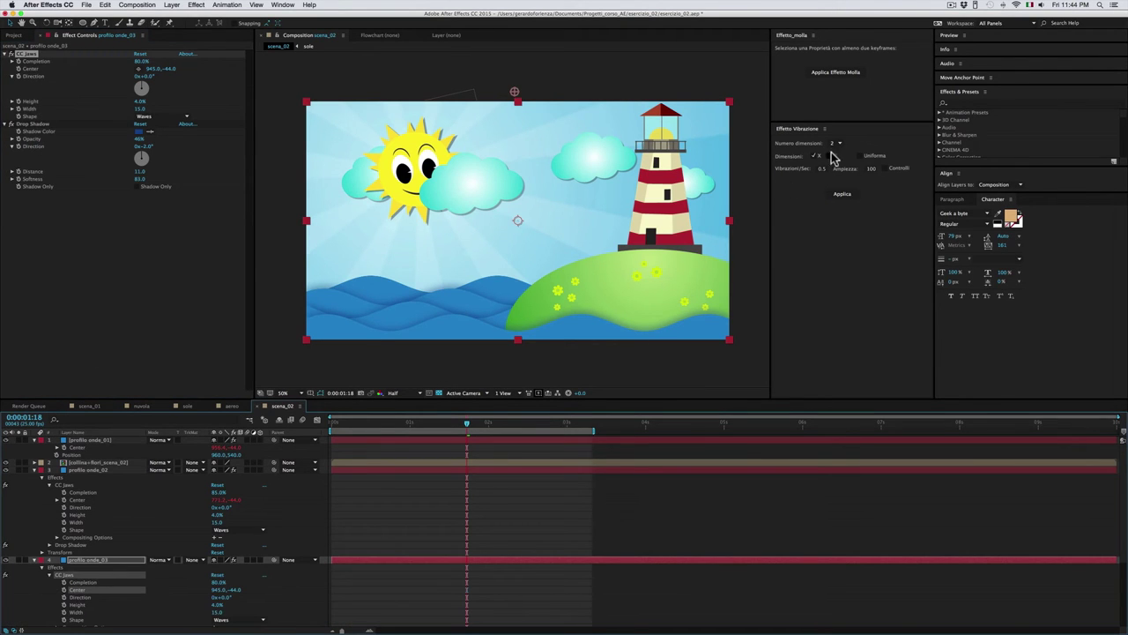
{"action": "left_click", "coordinate": [839, 196]}
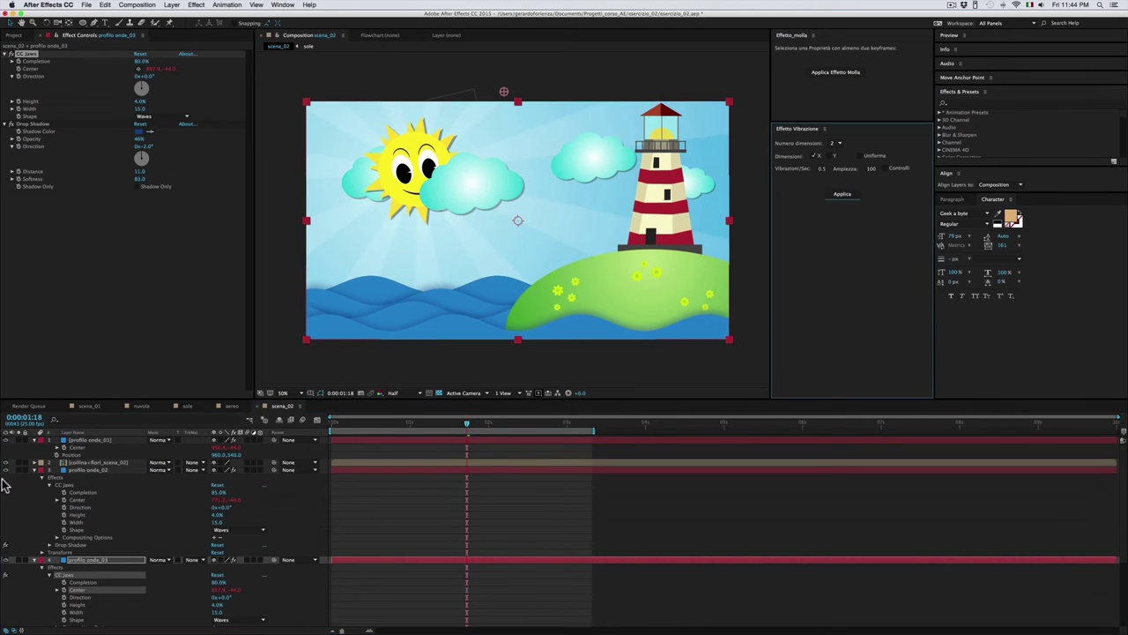
{"action": "left_click", "coordinate": [35, 469]}
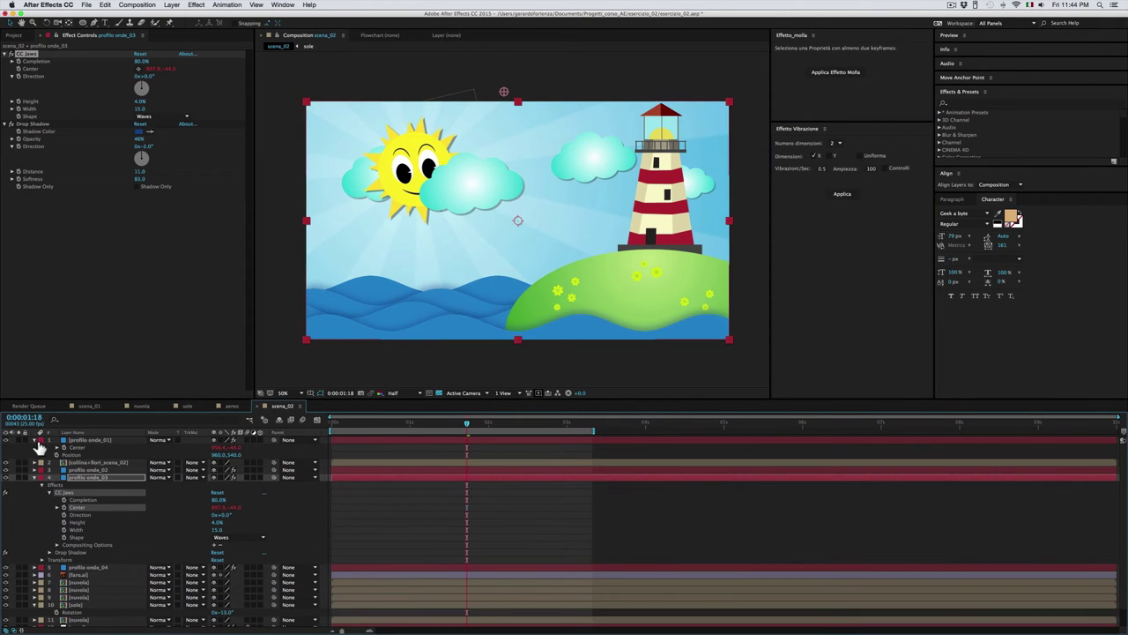
{"action": "left_click", "coordinate": [35, 440]}
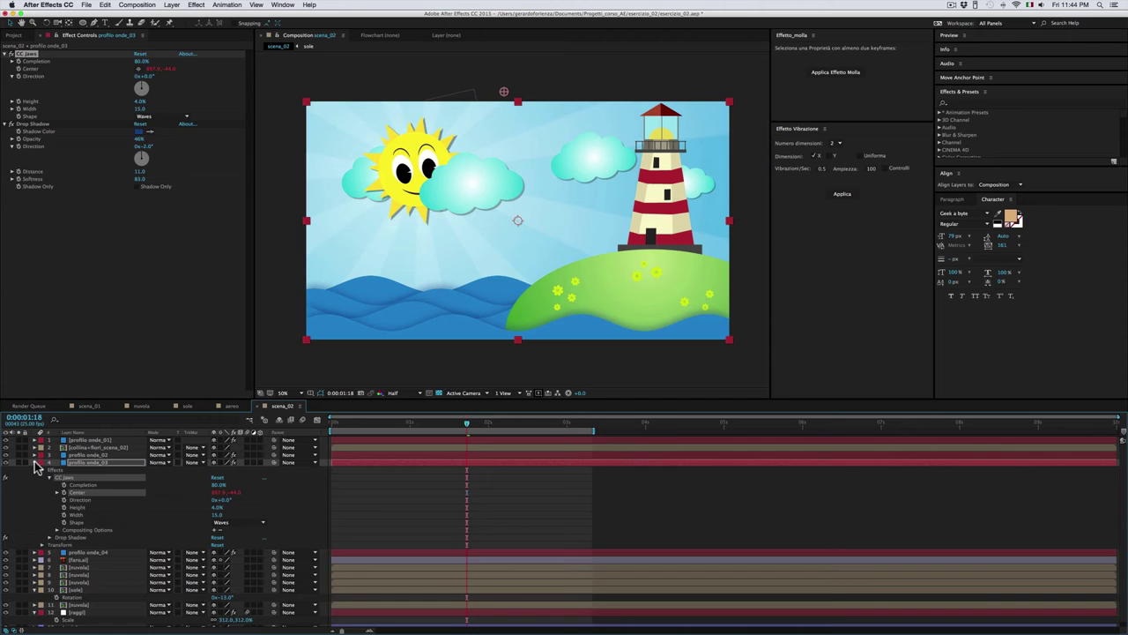
{"action": "left_click", "coordinate": [36, 463]}
Apply the wiggle to profilo onde_04's Center and collapse its properties.
{"action": "left_click", "coordinate": [91, 471]}
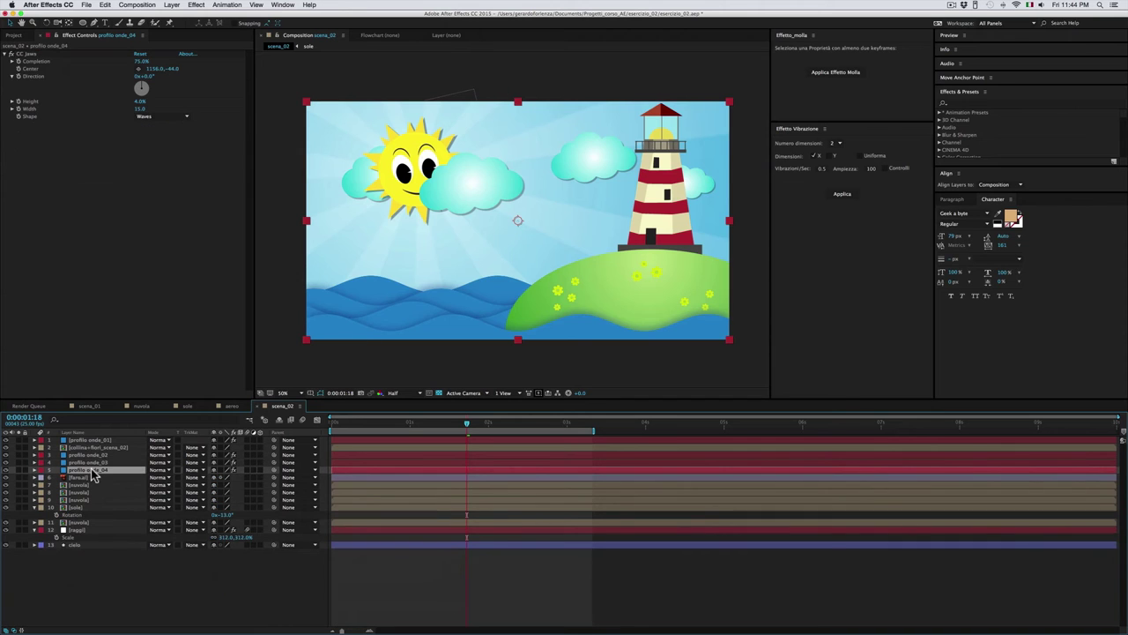
{"action": "right_click", "coordinate": [33, 75]}
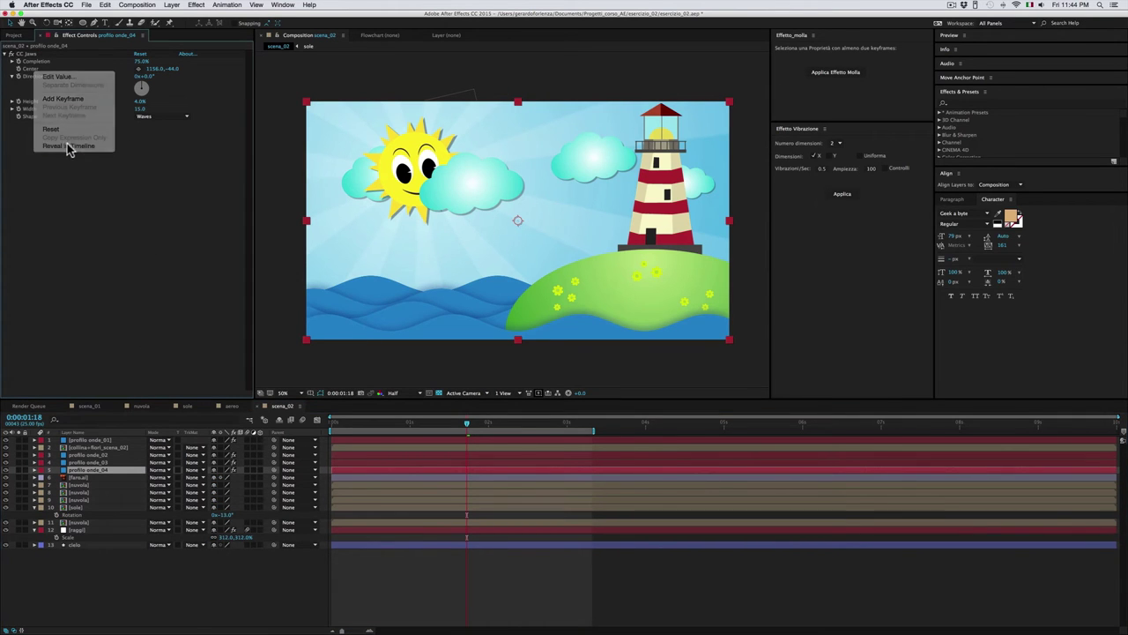
{"action": "left_click", "coordinate": [67, 148]}
{"action": "left_click", "coordinate": [80, 500]}
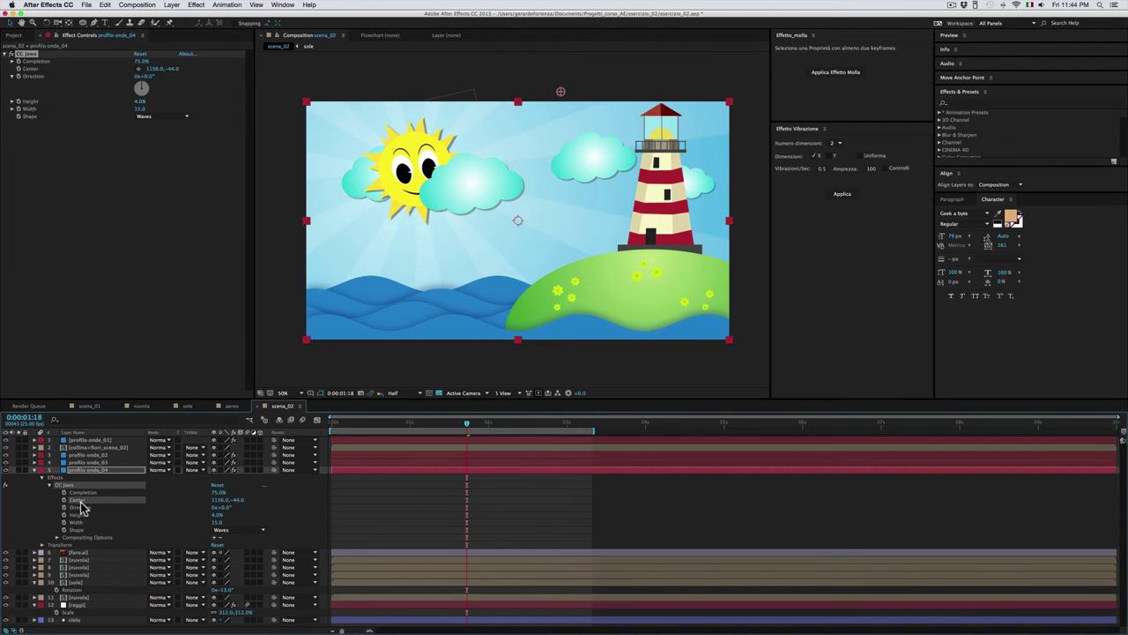
{"action": "left_click", "coordinate": [842, 195]}
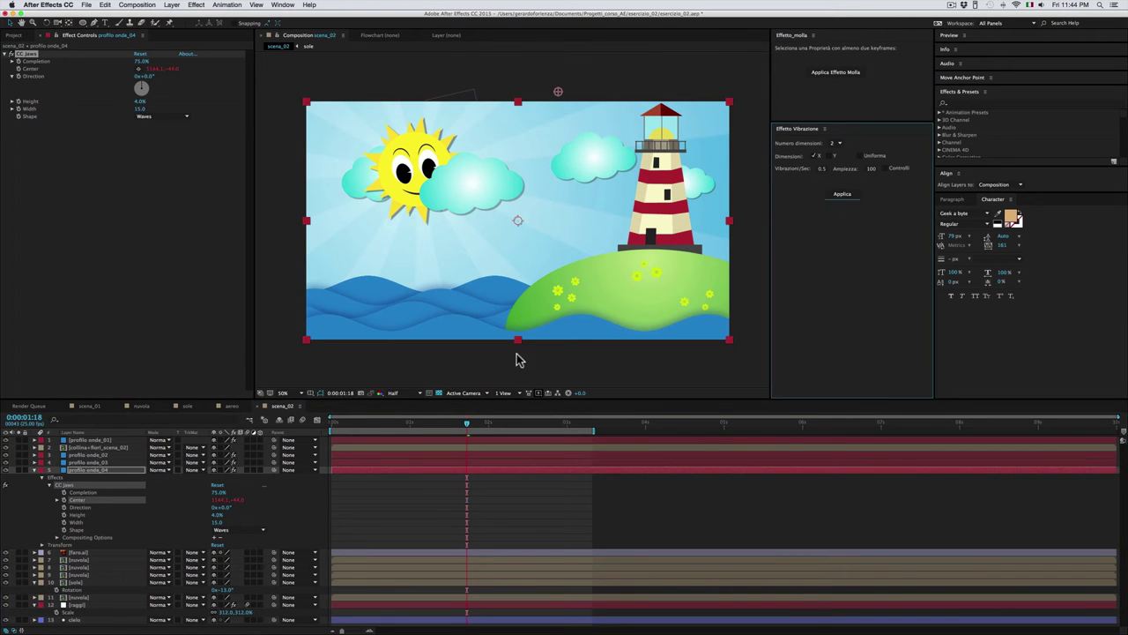
{"action": "left_click", "coordinate": [36, 470]}
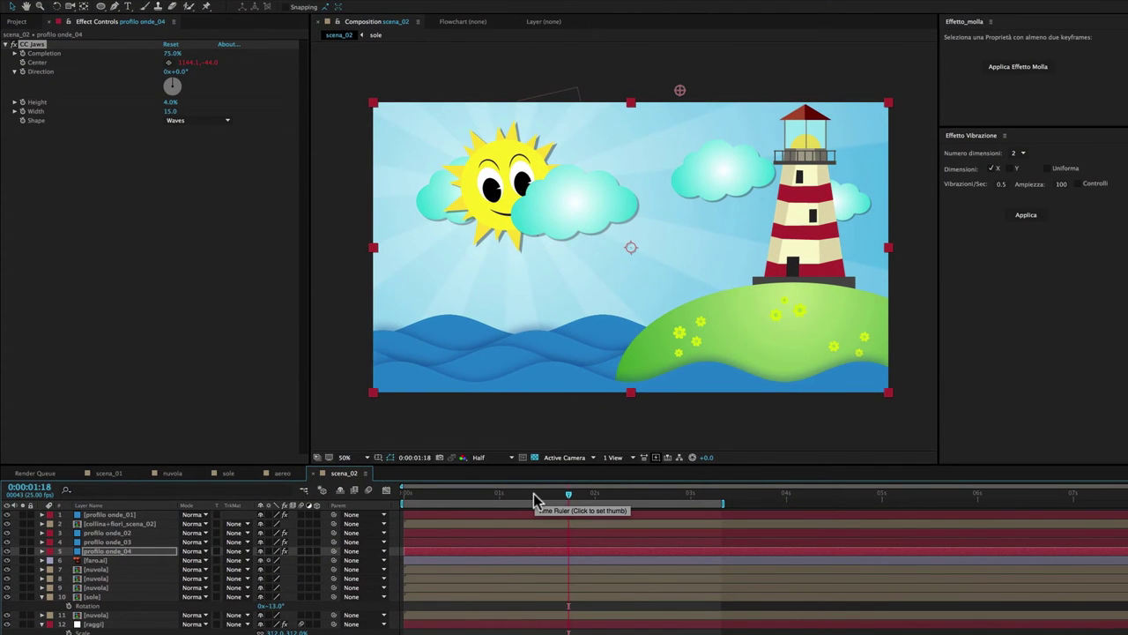
Preview the wiggling waves from about 1:09, then bring up the QuickTime reference.
{"action": "left_click", "coordinate": [533, 495]}
{"action": "key", "text": "space"}
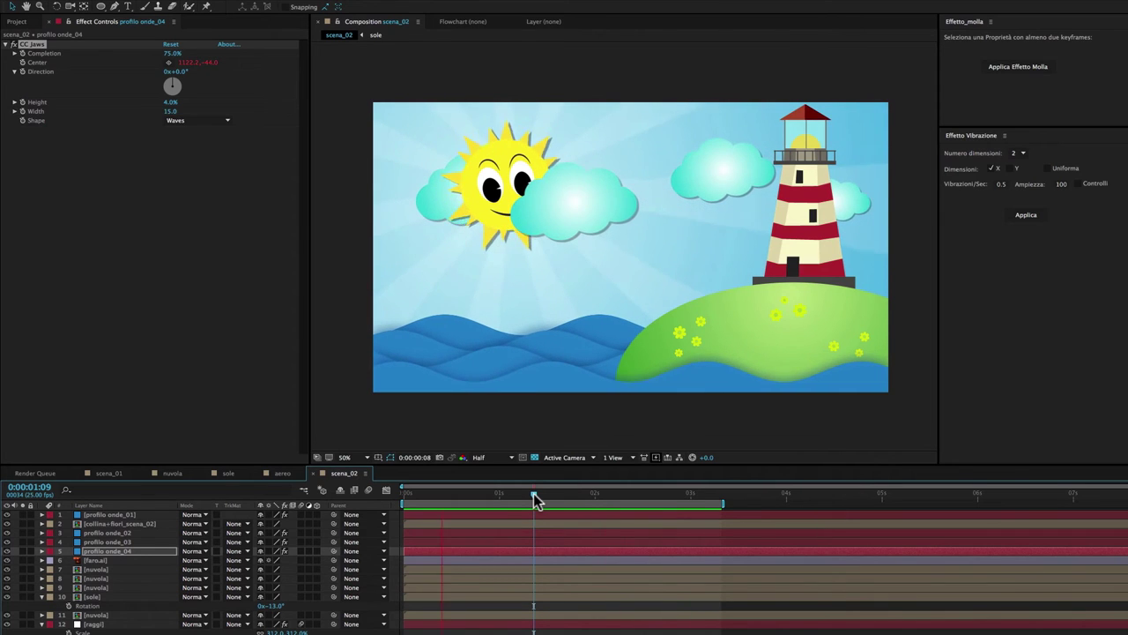
{"action": "key", "text": "space"}
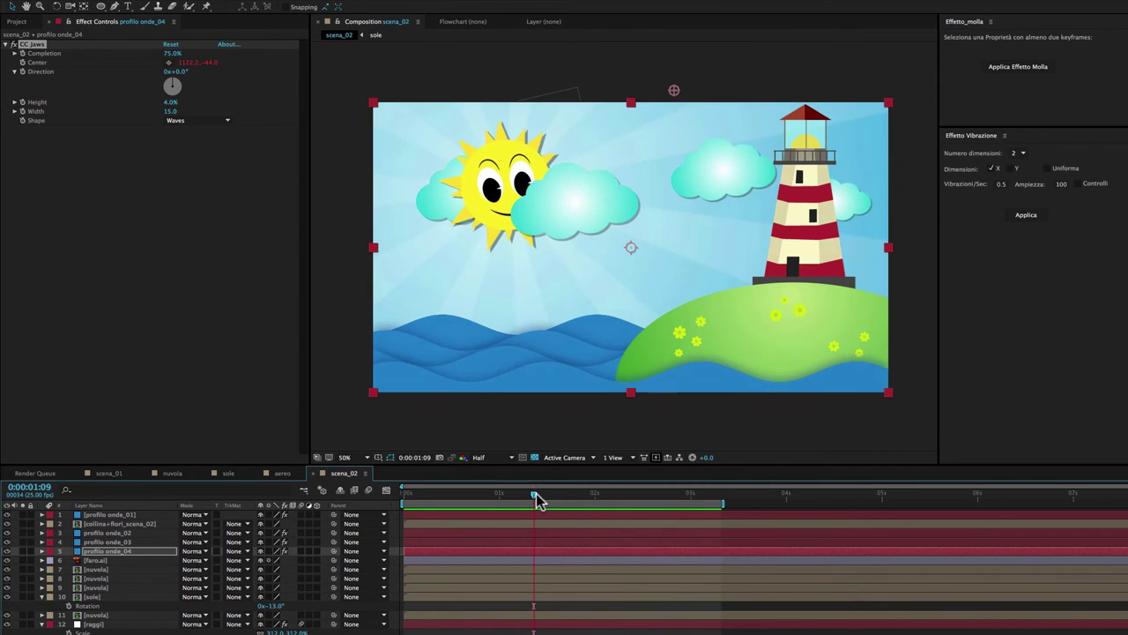
{"action": "key", "text": "super+Tab"}
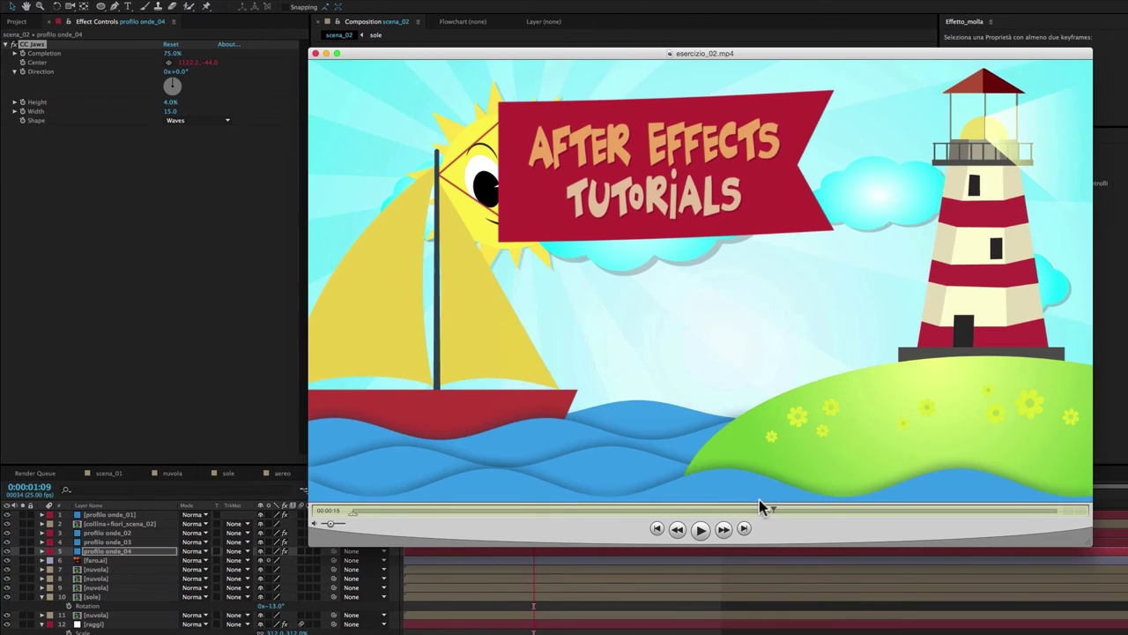
Scrub esercizio_02.mp4 back to about 0:10, then nudge ahead to view the red fish.
{"action": "mouse_move", "coordinate": [772, 510]}
{"action": "left_mouse_down"}
{"action": "mouse_move", "coordinate": [610, 518]}
{"action": "mouse_move", "coordinate": [621, 517]}
{"action": "left_mouse_up"}
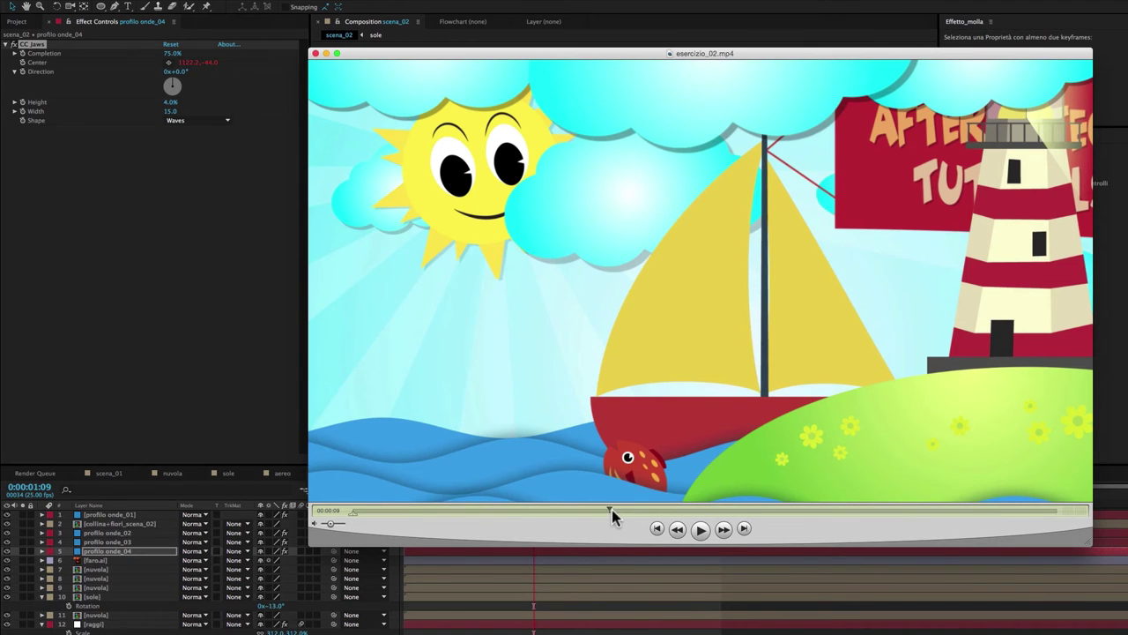
{"action": "mouse_move", "coordinate": [612, 515]}
{"action": "left_mouse_down"}
{"action": "mouse_move", "coordinate": [667, 521]}
{"action": "mouse_move", "coordinate": [725, 480]}
{"action": "mouse_move", "coordinate": [608, 511]}
{"action": "left_mouse_up"}
Back in After Effects, drag pesce.ai from the Project panel into scena_02.
{"action": "key", "text": "super+h"}
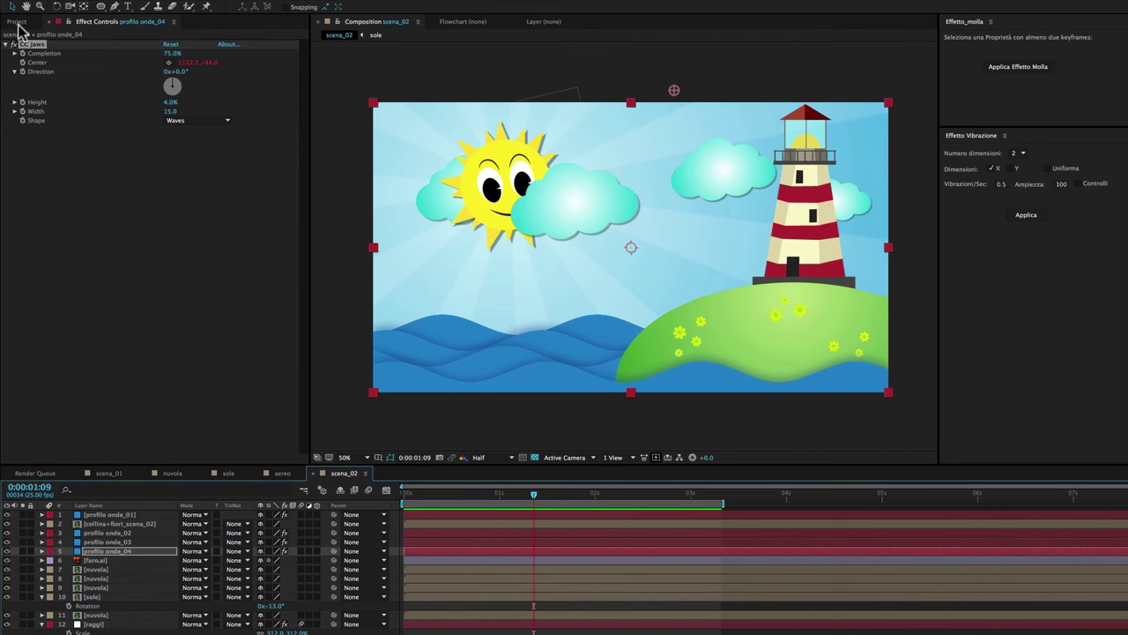
{"action": "left_click", "coordinate": [18, 21]}
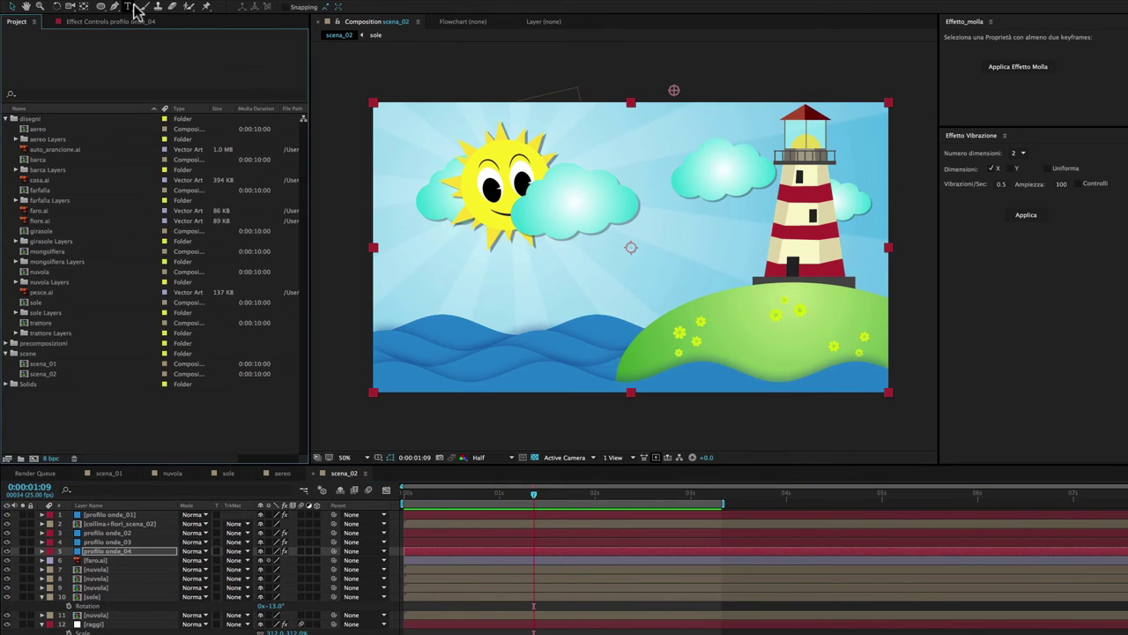
{"action": "left_click_drag", "start_coordinate": [24, 298], "coordinate": [607, 300]}
Shrink the fish, place it on the water, and move its layer below profilo onde_02.
{"action": "left_click_drag", "start_coordinate": [796, 174], "coordinate": [656, 253]}
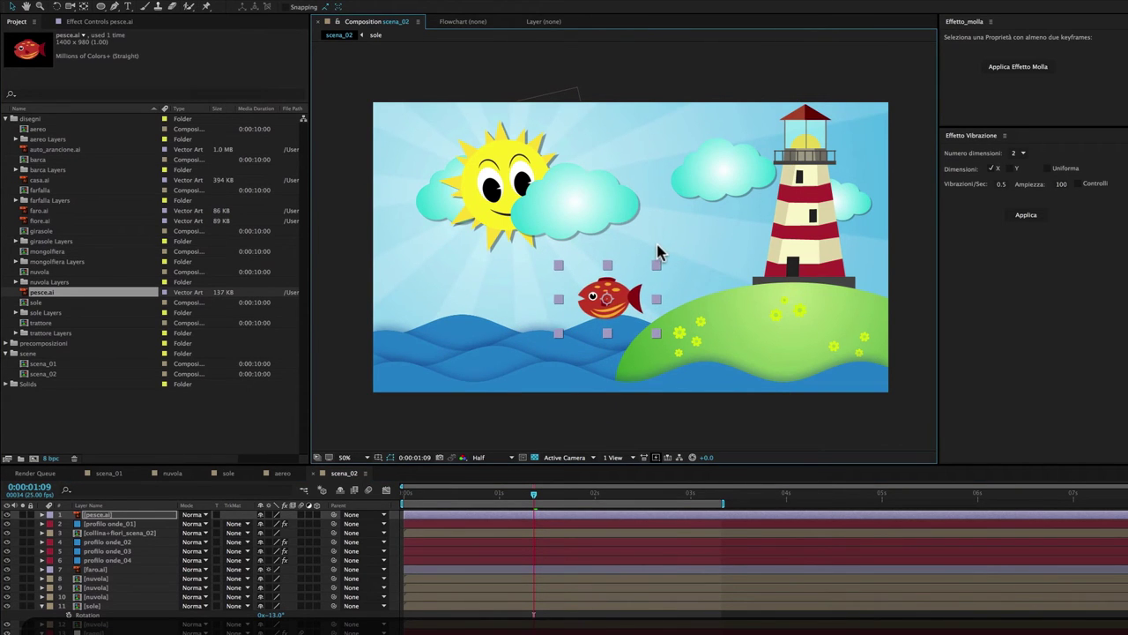
{"action": "mouse_move", "coordinate": [621, 300]}
{"action": "left_mouse_down"}
{"action": "mouse_move", "coordinate": [630, 388]}
{"action": "mouse_move", "coordinate": [575, 275]}
{"action": "mouse_move", "coordinate": [684, 334]}
{"action": "left_mouse_up"}
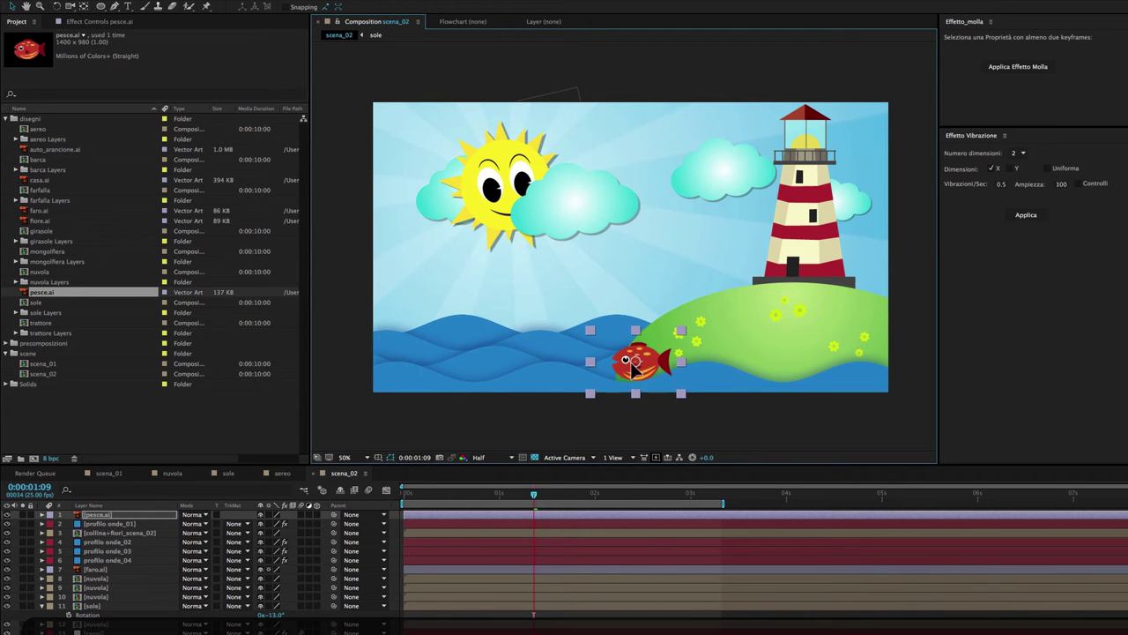
{"action": "left_click_drag", "start_coordinate": [633, 377], "coordinate": [623, 373]}
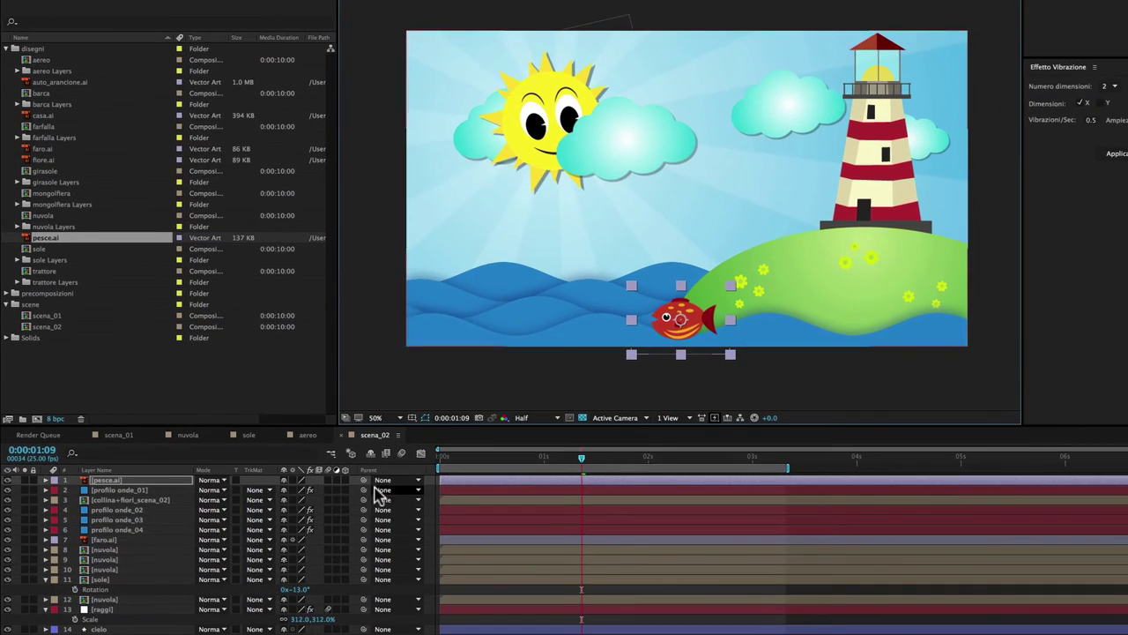
{"action": "left_click_drag", "start_coordinate": [681, 324], "coordinate": [663, 326]}
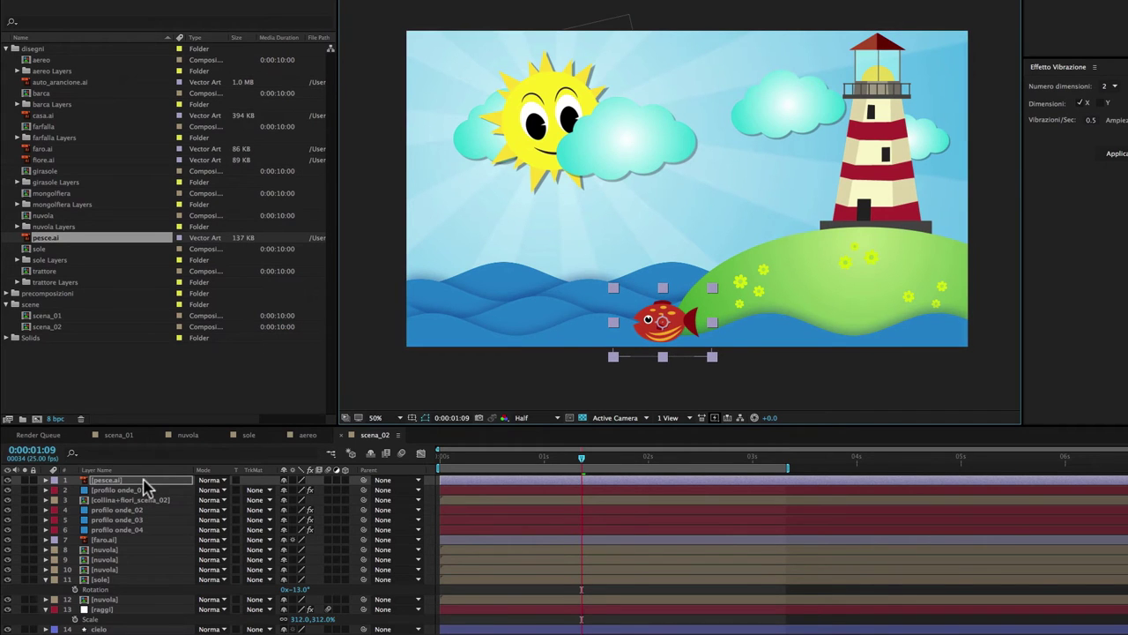
{"action": "left_click_drag", "start_coordinate": [145, 487], "coordinate": [147, 517]}
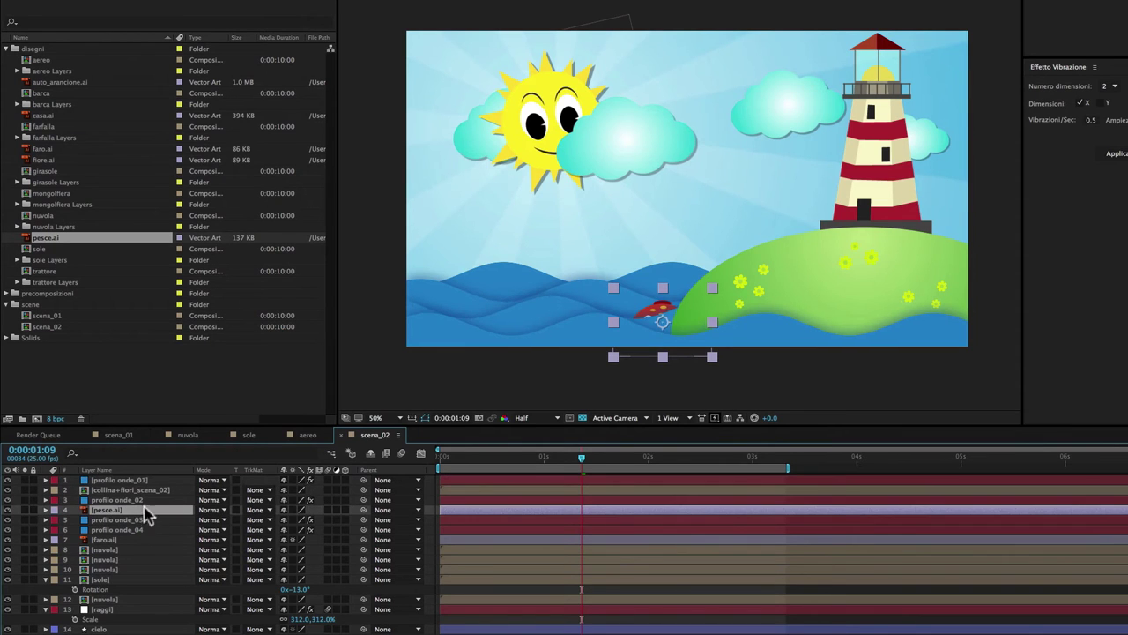
Lower the fish behind the waves and set a Position keyframe at 0:00:01:02.
{"action": "mouse_move", "coordinate": [668, 328]}
{"action": "left_mouse_down"}
{"action": "mouse_move", "coordinate": [661, 349]}
{"action": "mouse_move", "coordinate": [488, 333]}
{"action": "mouse_move", "coordinate": [662, 343]}
{"action": "left_mouse_up"}
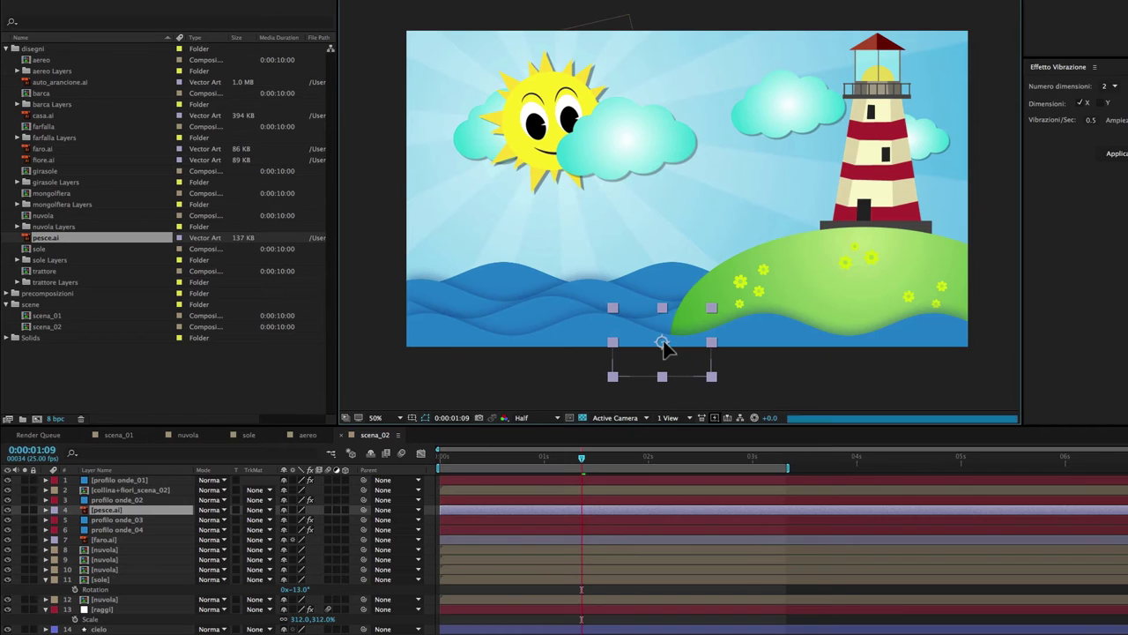
{"action": "key", "text": "Return"}
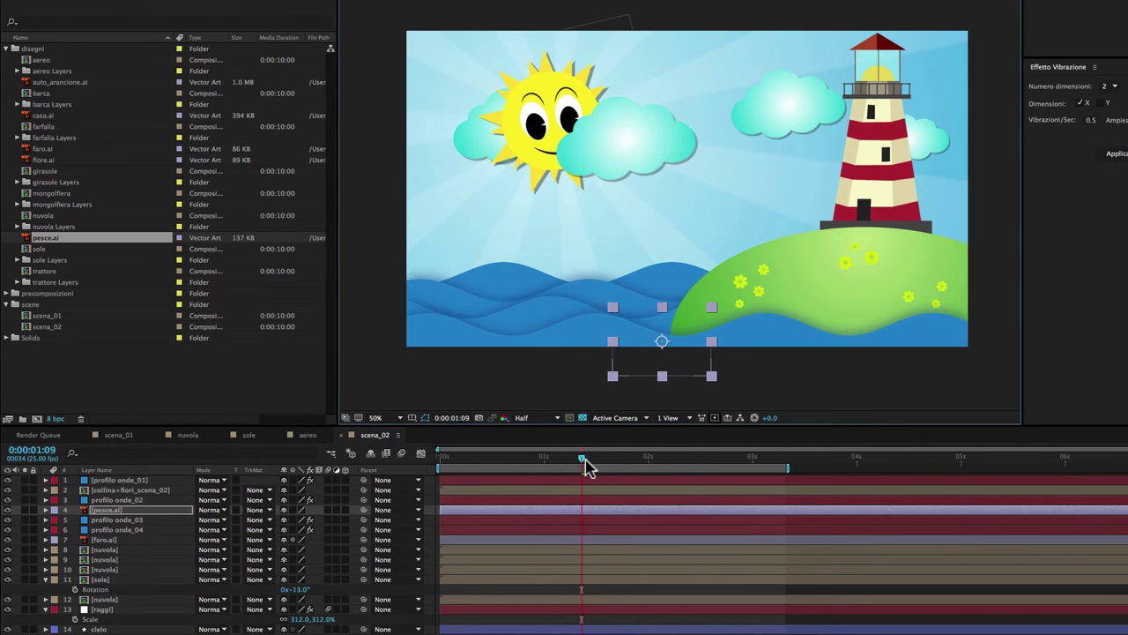
{"action": "left_click_drag", "start_coordinate": [585, 461], "coordinate": [550, 470]}
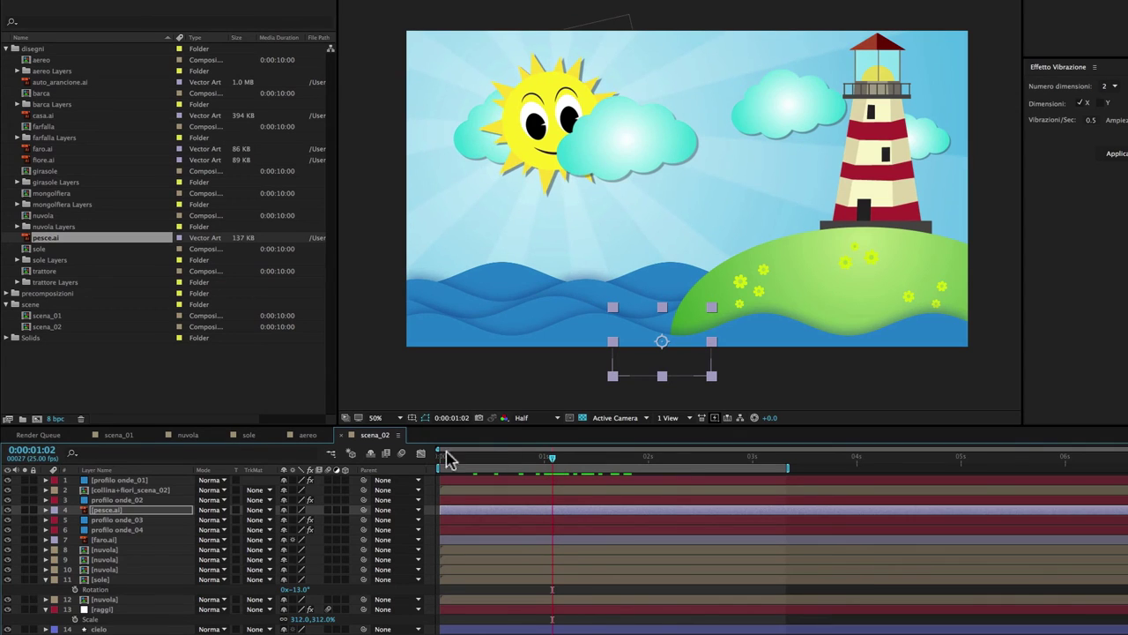
{"action": "left_click", "coordinate": [172, 510]}
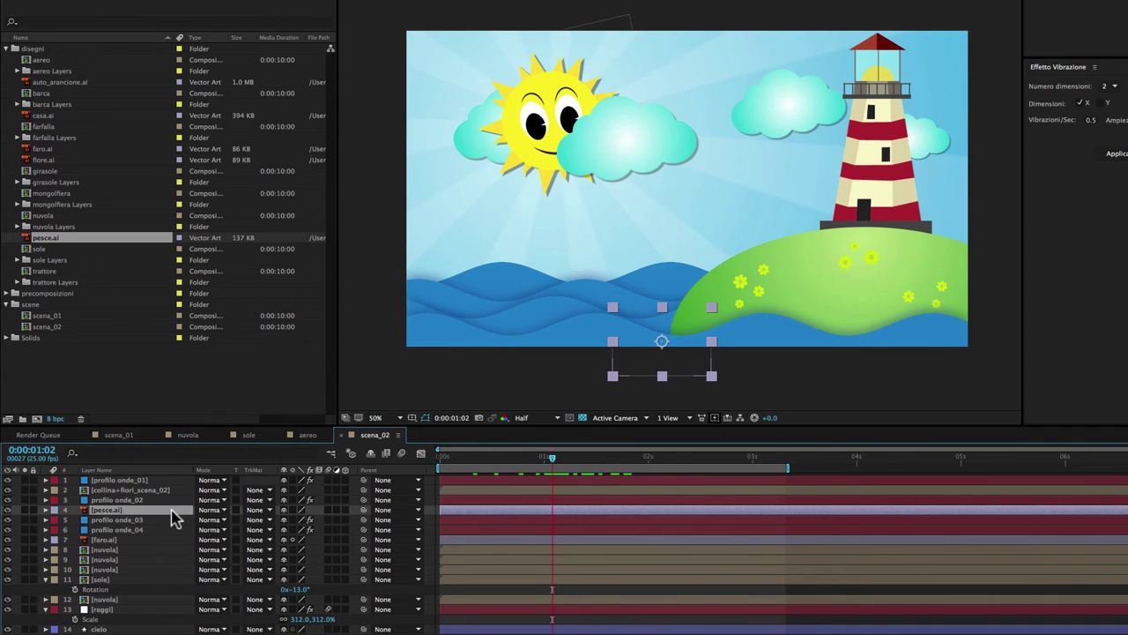
{"action": "key", "text": "p"}
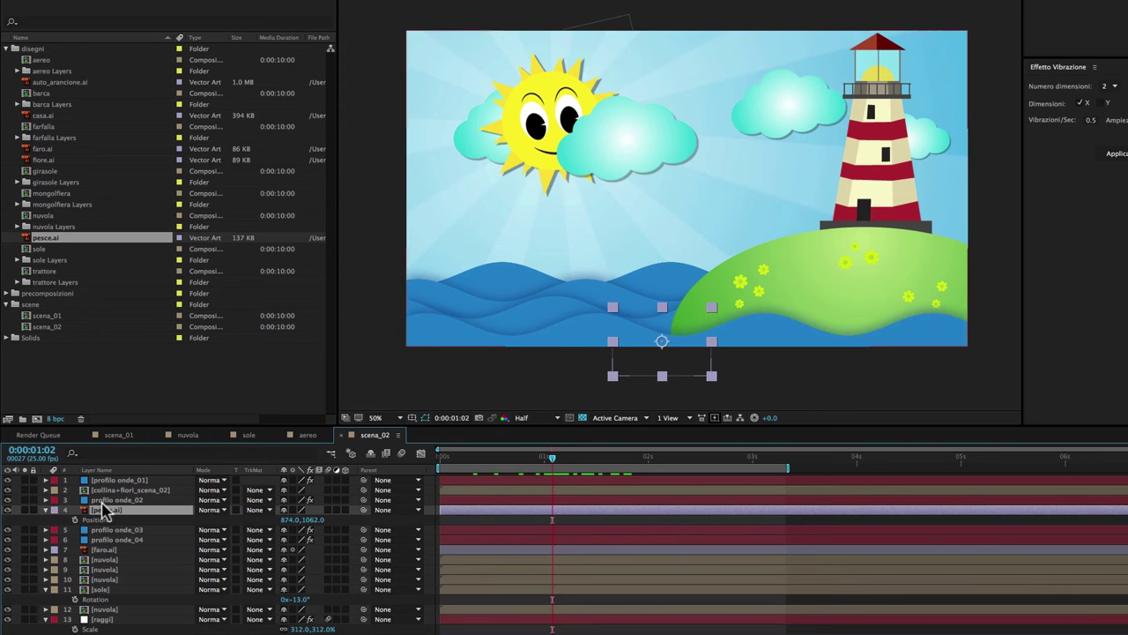
{"action": "left_click", "coordinate": [76, 520]}
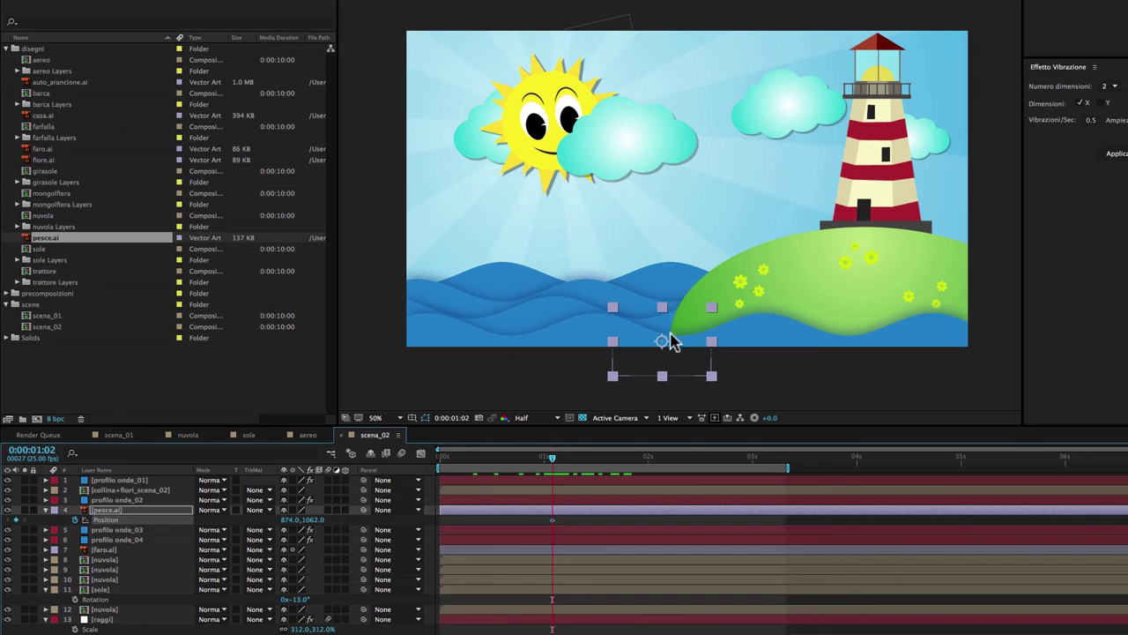
Extend the work area to about 4 s and move the fish left to 216.0,1078.0 at 0:00:03:00.
{"action": "left_click_drag", "start_coordinate": [787, 468], "coordinate": [860, 469]}
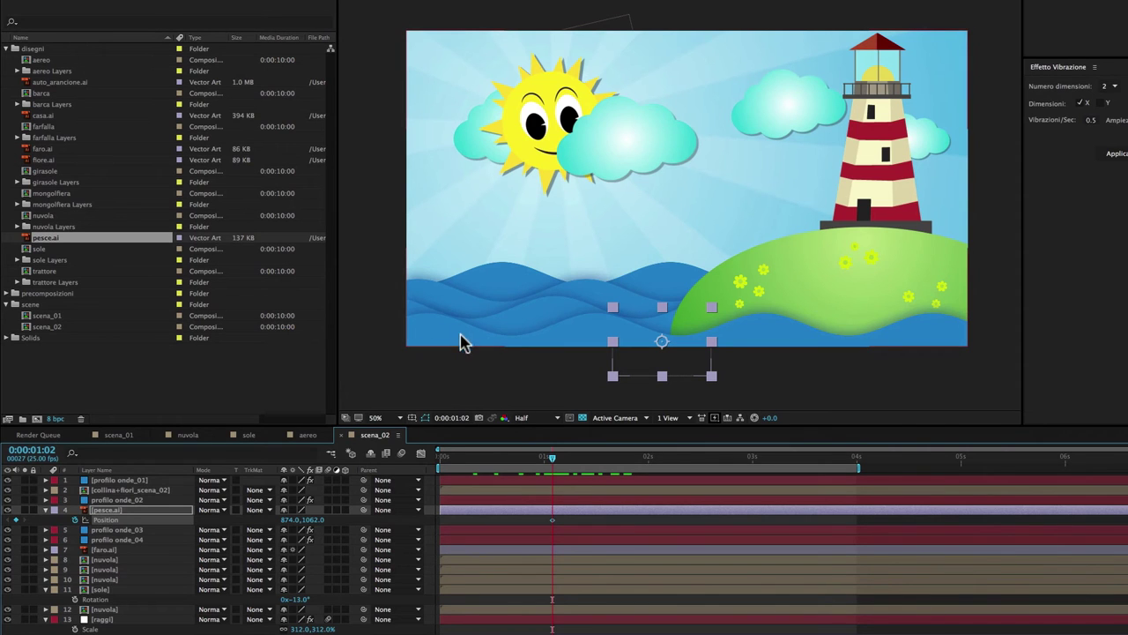
{"action": "left_click_drag", "start_coordinate": [564, 457], "coordinate": [753, 466]}
{"action": "mouse_move", "coordinate": [662, 343]}
{"action": "left_mouse_down"}
{"action": "mouse_move", "coordinate": [485, 338]}
{"action": "mouse_move", "coordinate": [470, 351]}
{"action": "left_mouse_up"}
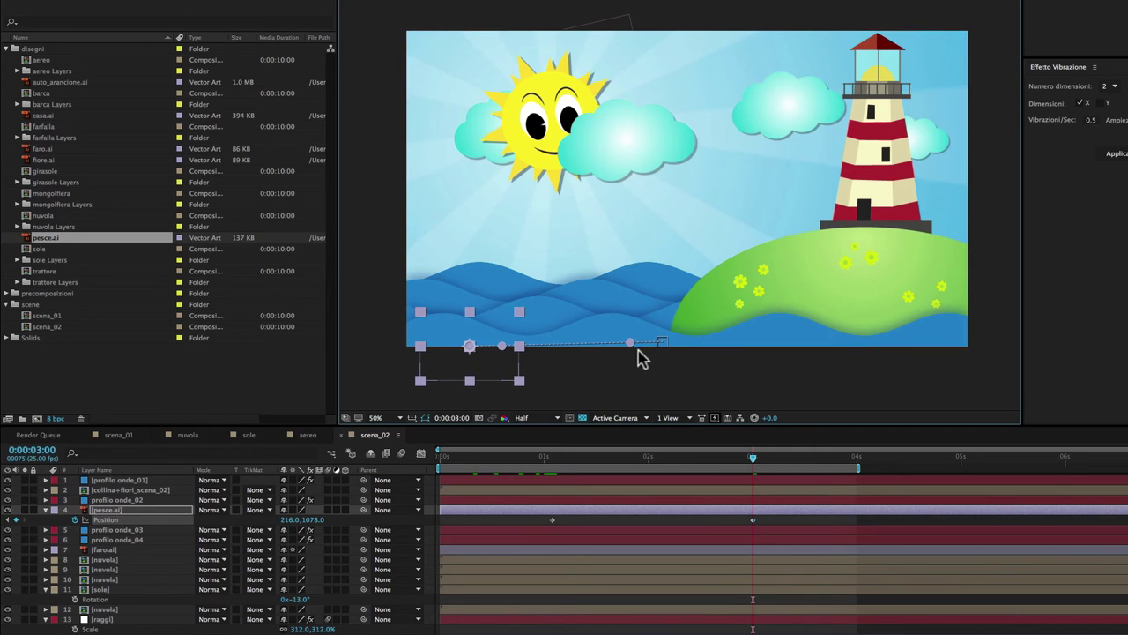
Drag both motion-path Bezier handles upward into a high arc and preview the fish's leap.
{"action": "left_click_drag", "start_coordinate": [631, 347], "coordinate": [590, 326]}
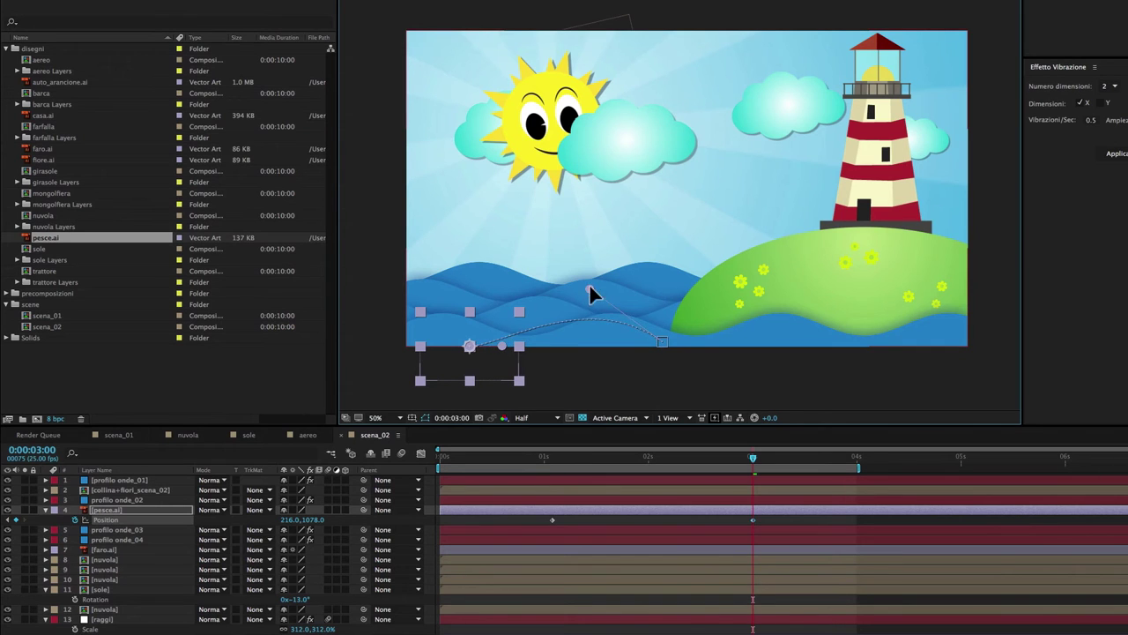
{"action": "left_click_drag", "start_coordinate": [612, 279], "coordinate": [621, 256]}
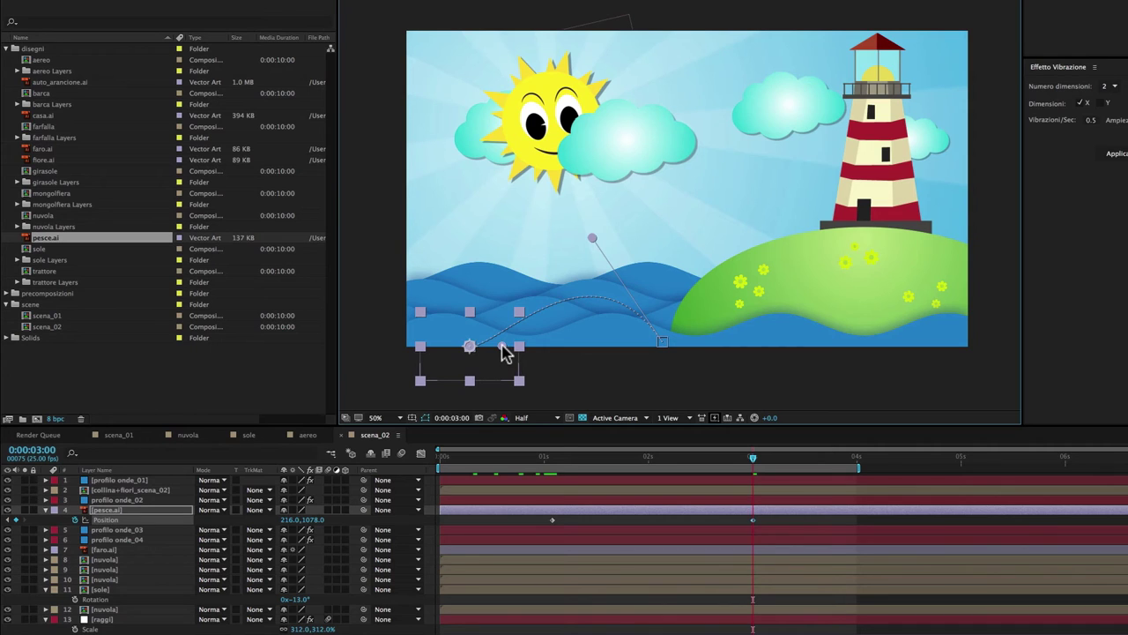
{"action": "left_click_drag", "start_coordinate": [503, 346], "coordinate": [521, 242]}
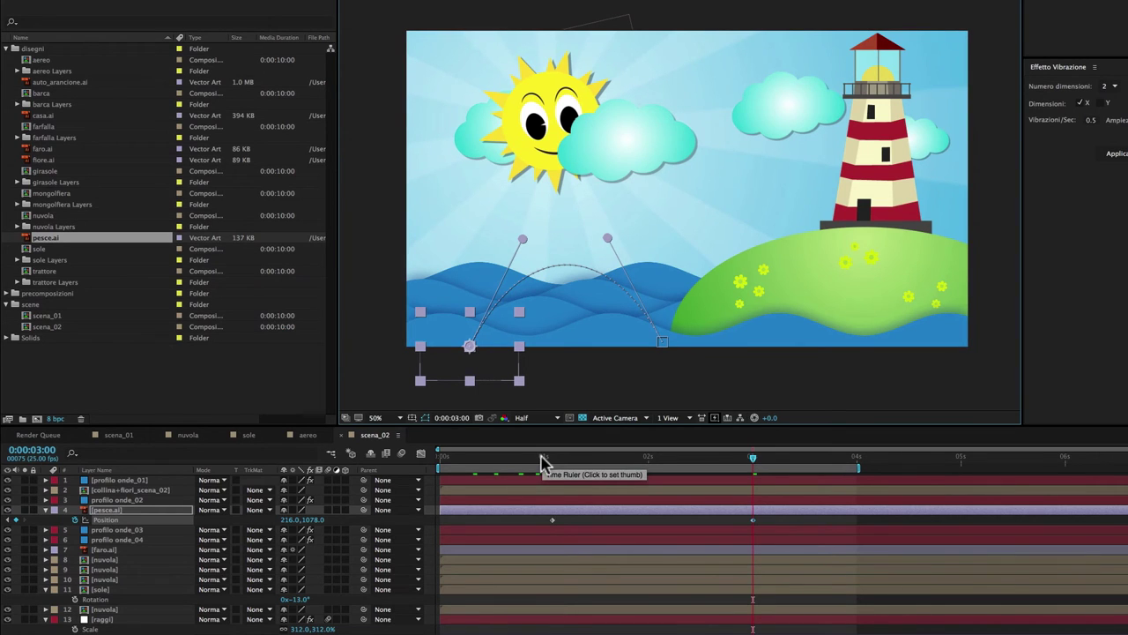
{"action": "key", "text": "space"}
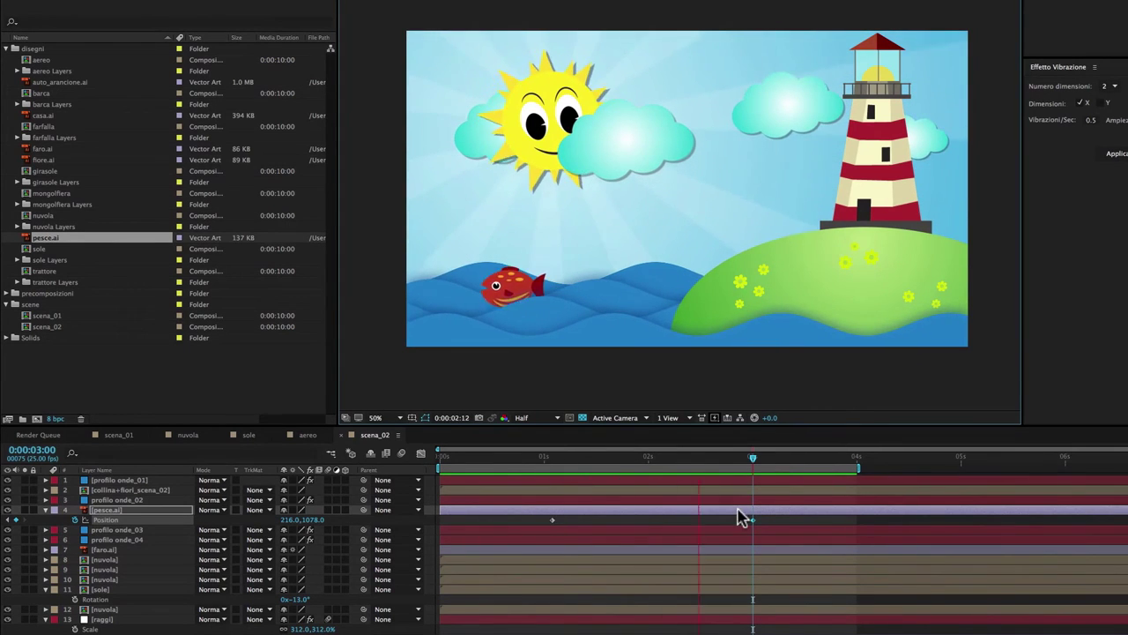
Delay the landing keyframe past 0:00:03:00 and raise the arc so the fish peaks at 596.4,757.1.
{"action": "left_click", "coordinate": [777, 466]}
{"action": "left_click_drag", "start_coordinate": [755, 521], "coordinate": [799, 521]}
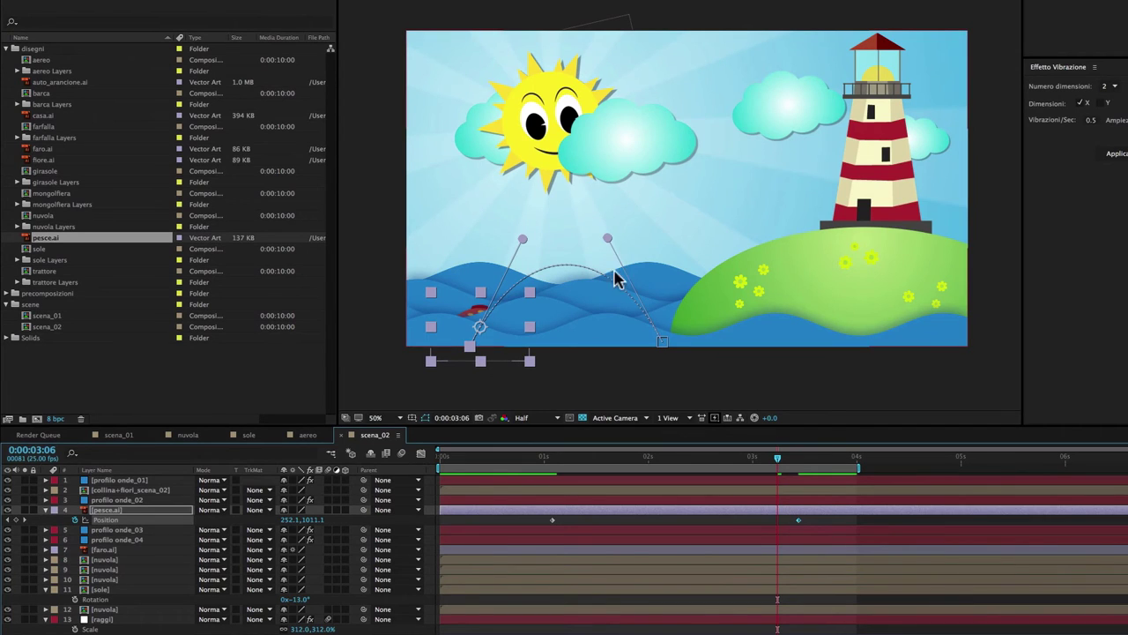
{"action": "left_click_drag", "start_coordinate": [607, 238], "coordinate": [607, 217]}
{"action": "left_click_drag", "start_coordinate": [522, 239], "coordinate": [523, 224]}
{"action": "mouse_move", "coordinate": [777, 457]}
{"action": "left_mouse_down"}
{"action": "mouse_move", "coordinate": [624, 479]}
{"action": "mouse_move", "coordinate": [665, 480]}
{"action": "left_mouse_up"}
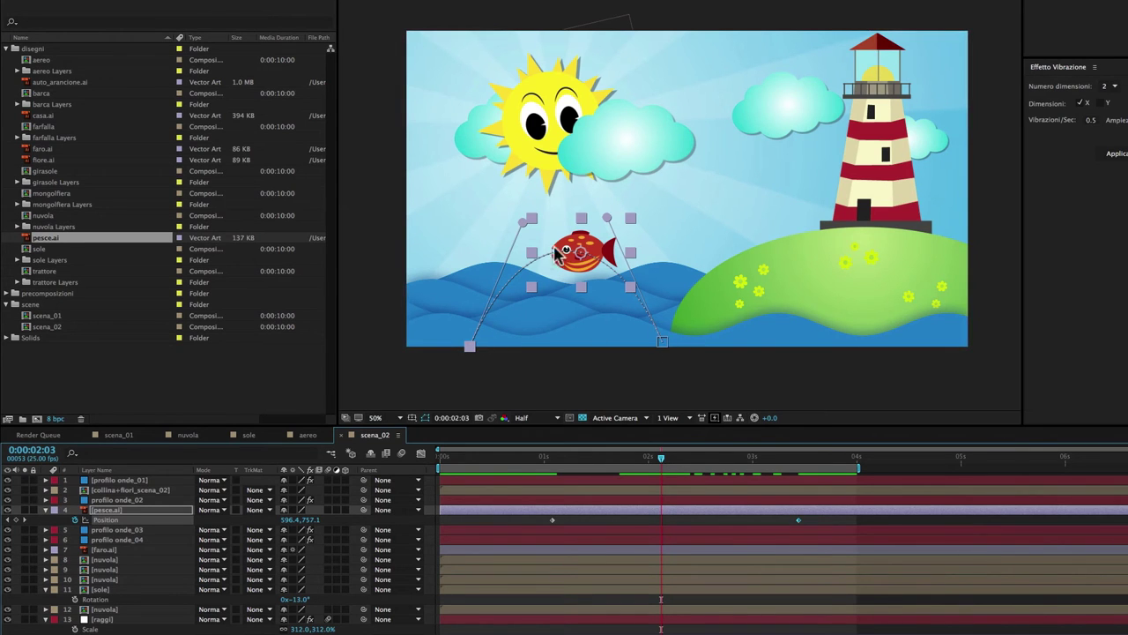
{"action": "left_click", "coordinate": [662, 510]}
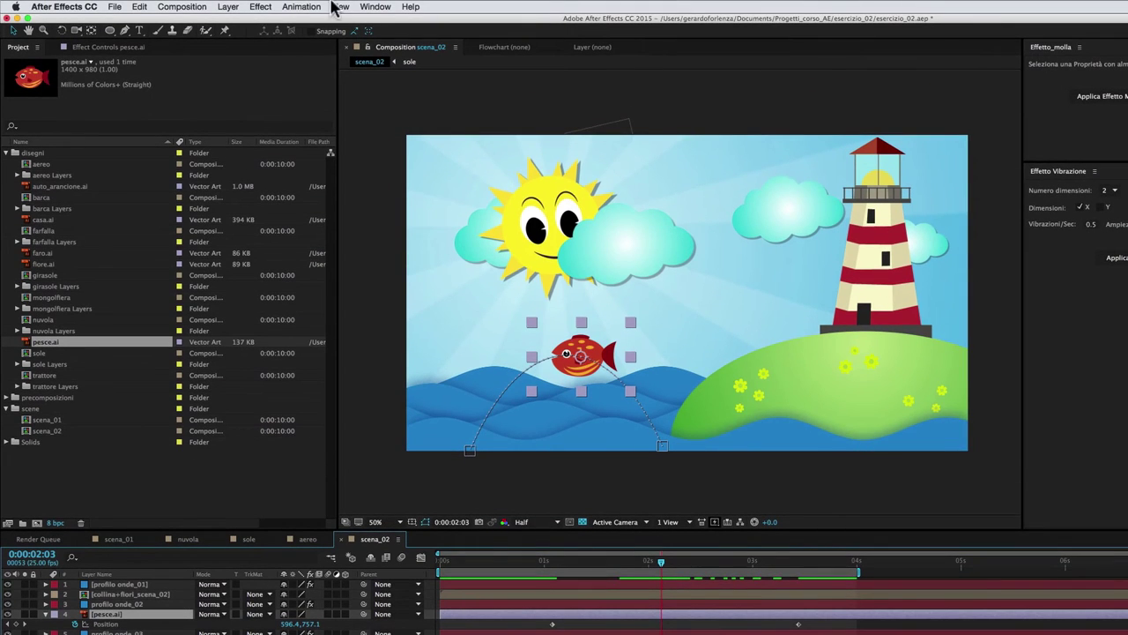
Set the fish's Auto-Orientation to Orient Along Path and scrub to check its tilt.
{"action": "left_click", "coordinate": [229, 7]}
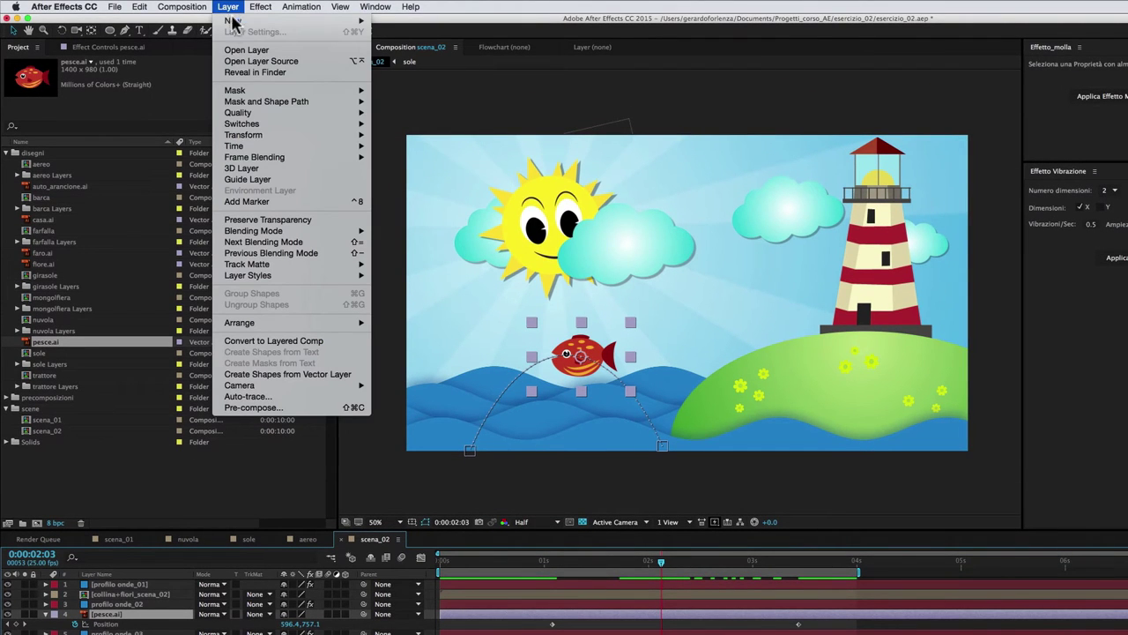
{"action": "mouse_move", "coordinate": [261, 140]}
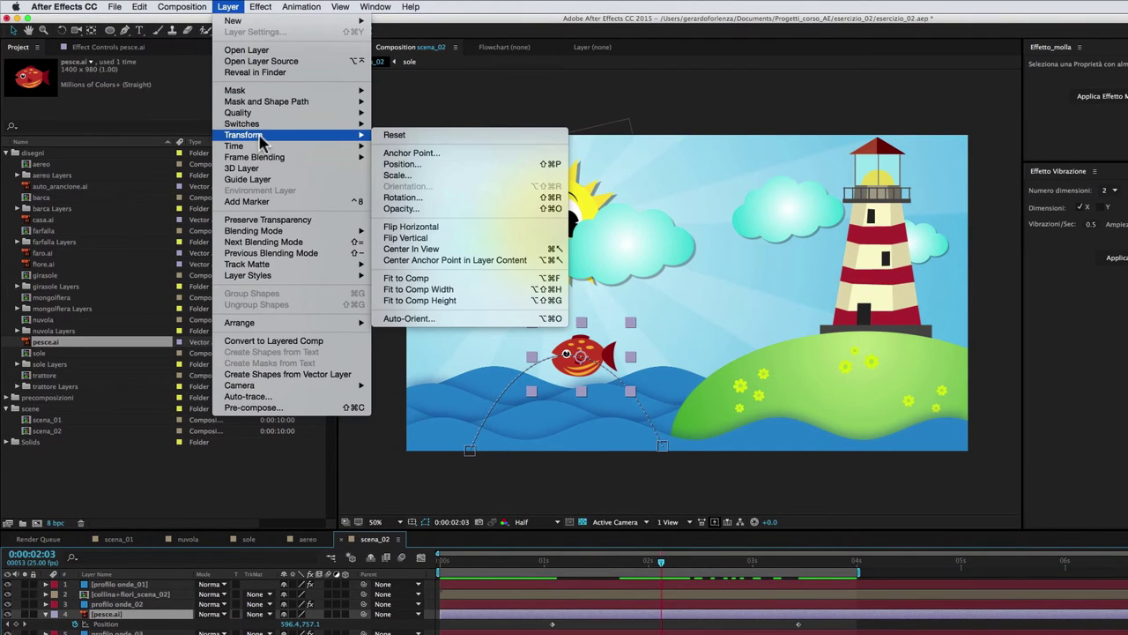
{"action": "left_click", "coordinate": [438, 324]}
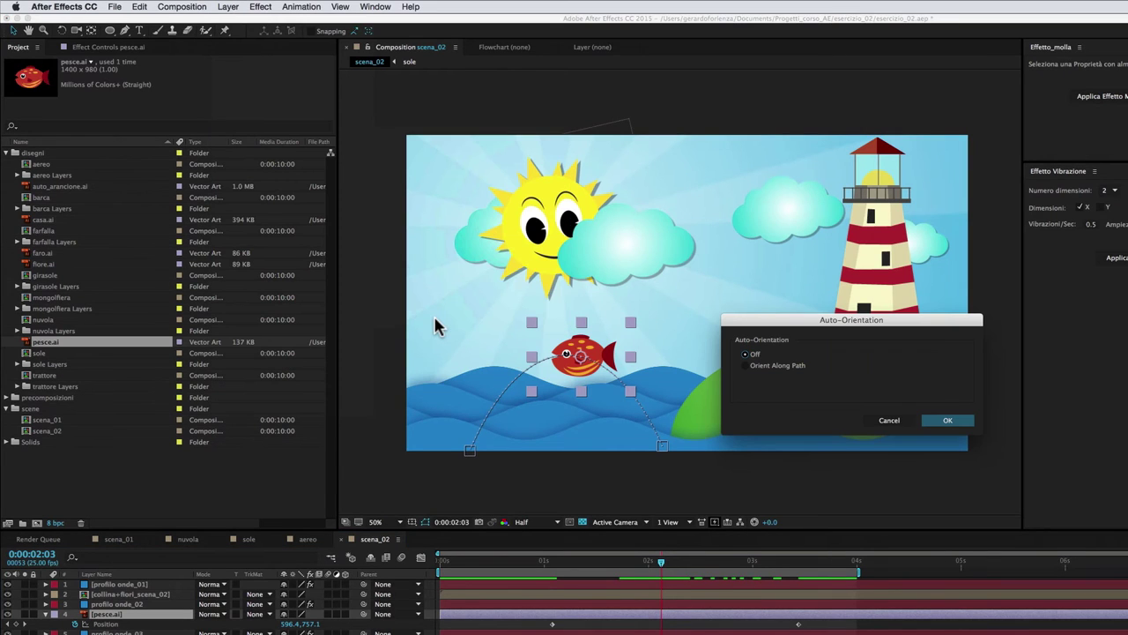
{"action": "left_click", "coordinate": [778, 371]}
{"action": "left_click", "coordinate": [949, 419]}
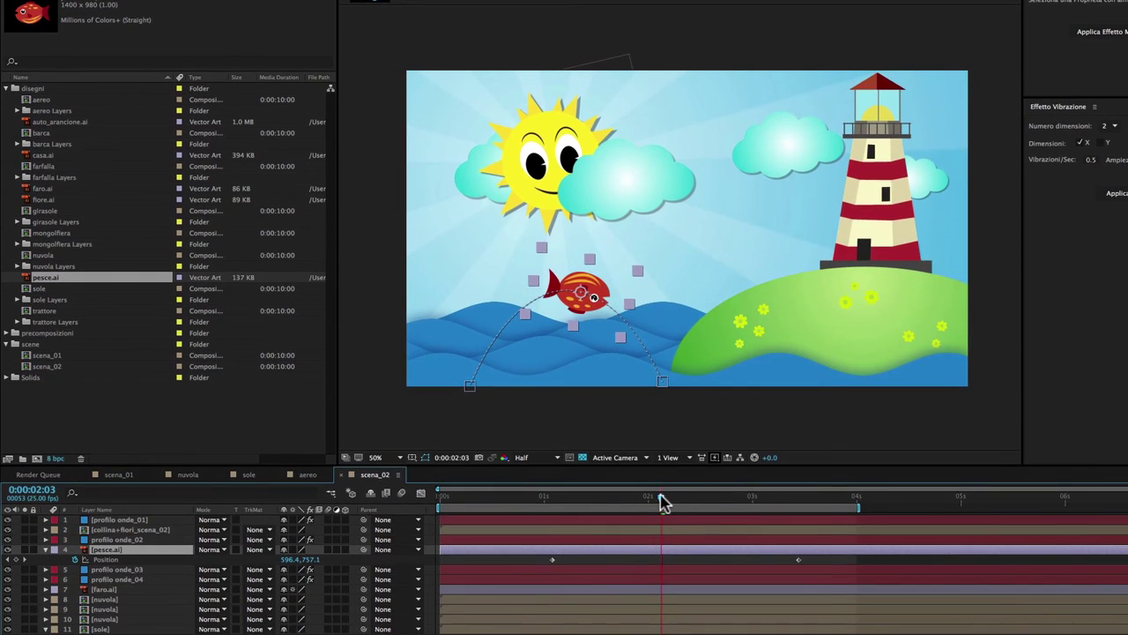
{"action": "left_click_drag", "start_coordinate": [735, 563], "coordinate": [573, 560]}
{"action": "mouse_move", "coordinate": [574, 497]}
{"action": "left_mouse_down"}
{"action": "mouse_move", "coordinate": [740, 513]}
{"action": "mouse_move", "coordinate": [674, 509]}
{"action": "left_mouse_up"}
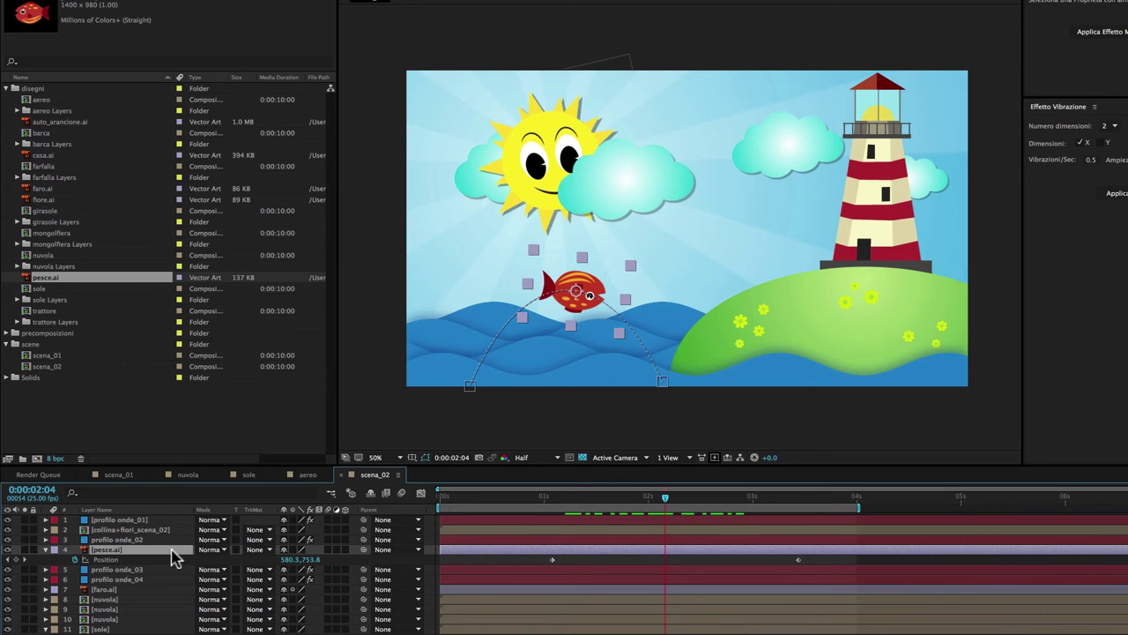
Set the fish's Rotation to 180° so it faces its leftward leap, then preview.
{"action": "key", "text": "r"}
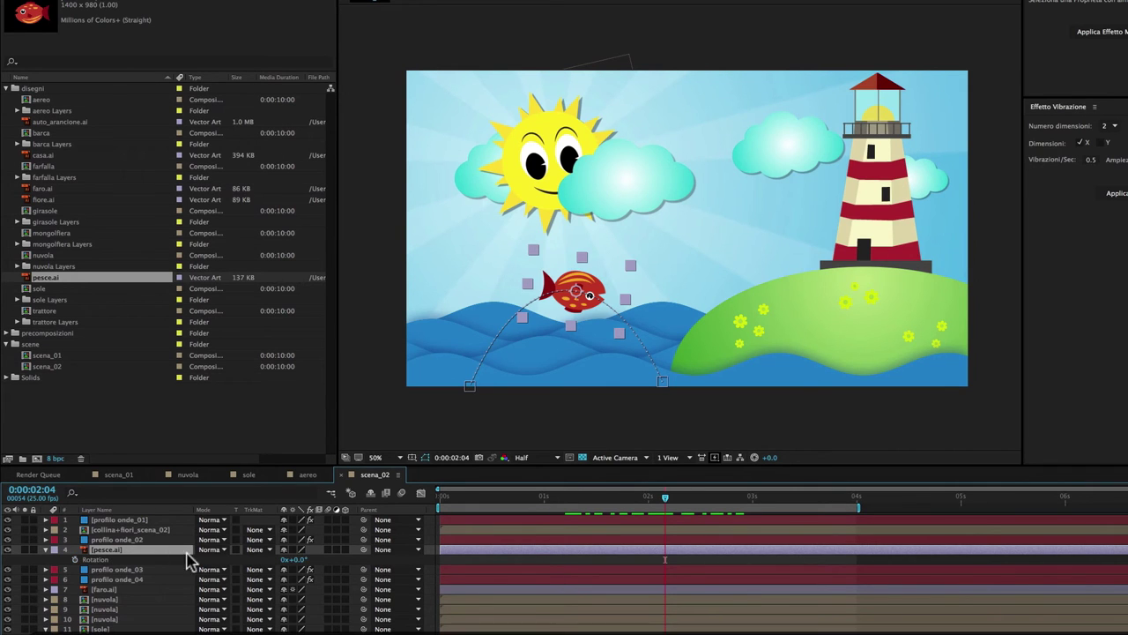
{"action": "left_click_drag", "start_coordinate": [294, 560], "coordinate": [380, 537]}
{"action": "left_click", "coordinate": [296, 559]}
{"action": "type", "text": "180"}
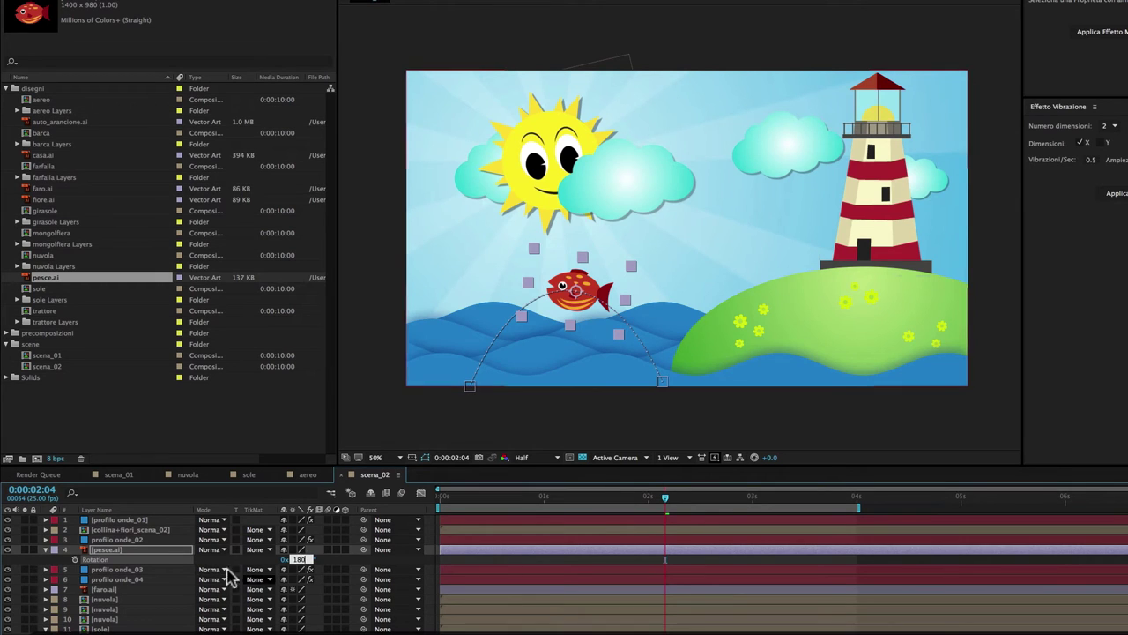
{"action": "key", "text": "Return"}
{"action": "key", "text": "space"}
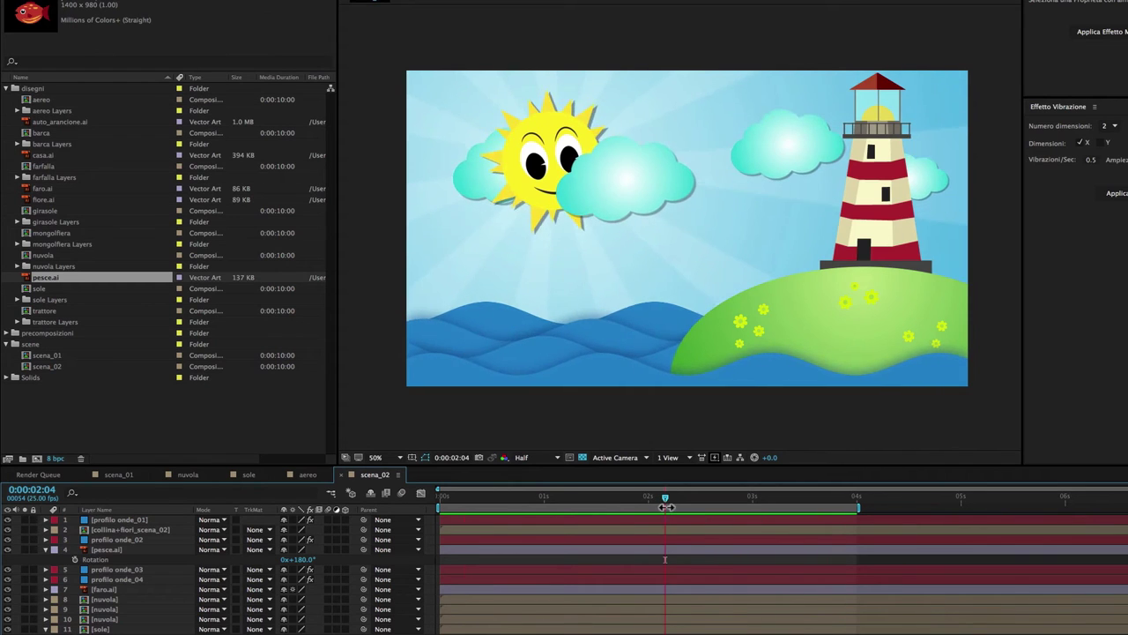
Drag the fish lower at its first and last Position keyframes so both arc ends sit deeper.
{"action": "left_click", "coordinate": [646, 548]}
{"action": "key", "text": "p"}
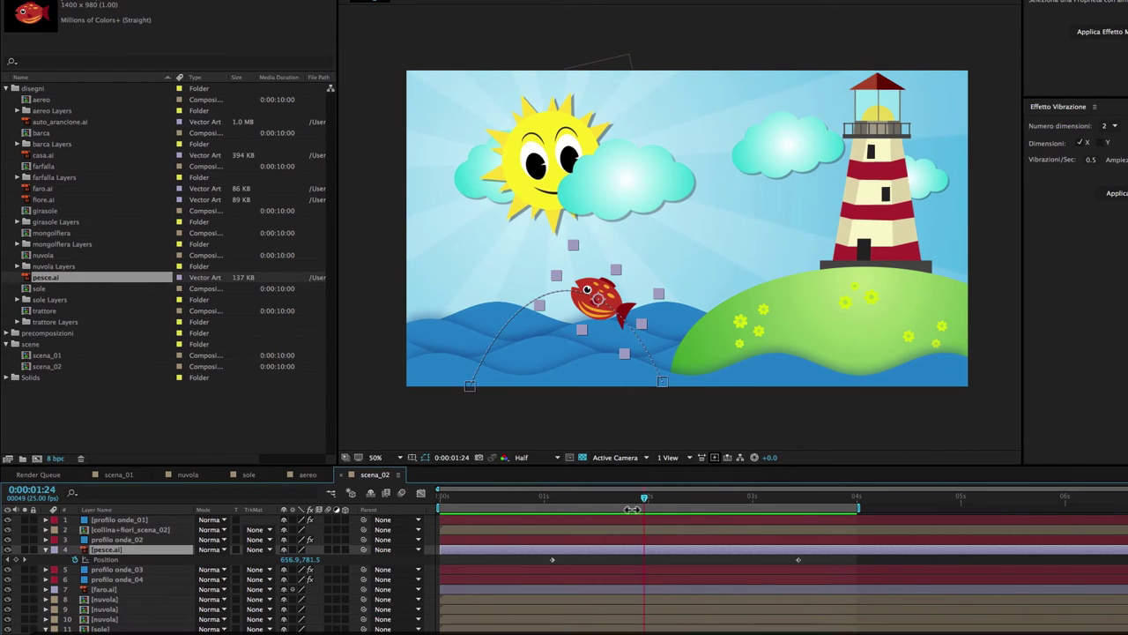
{"action": "right_click", "coordinate": [552, 561]}
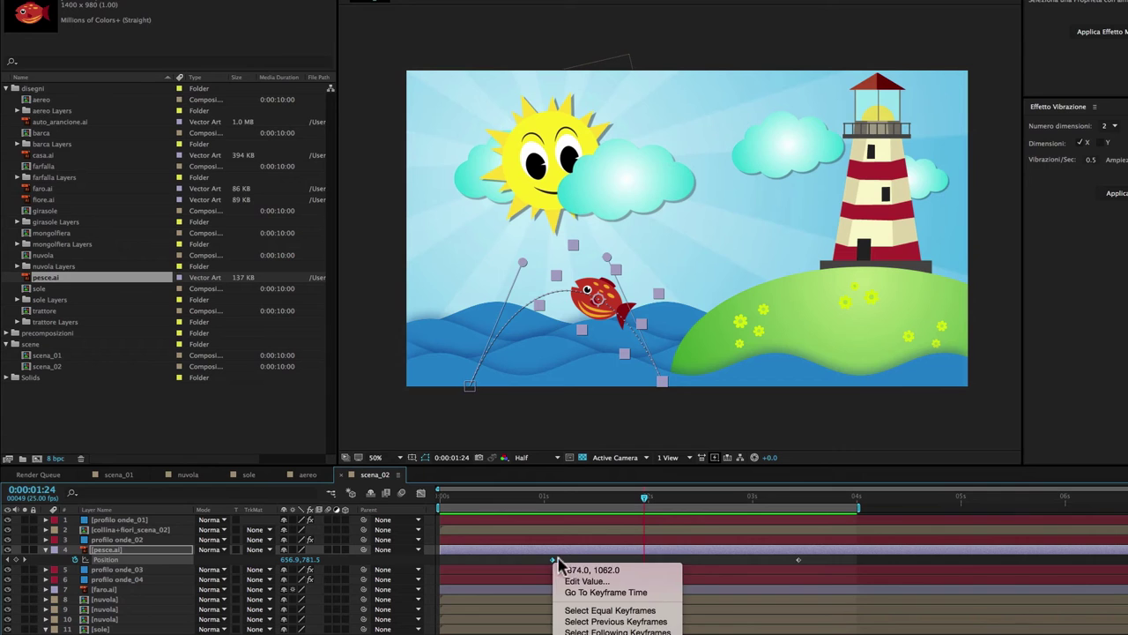
{"action": "left_click", "coordinate": [590, 594]}
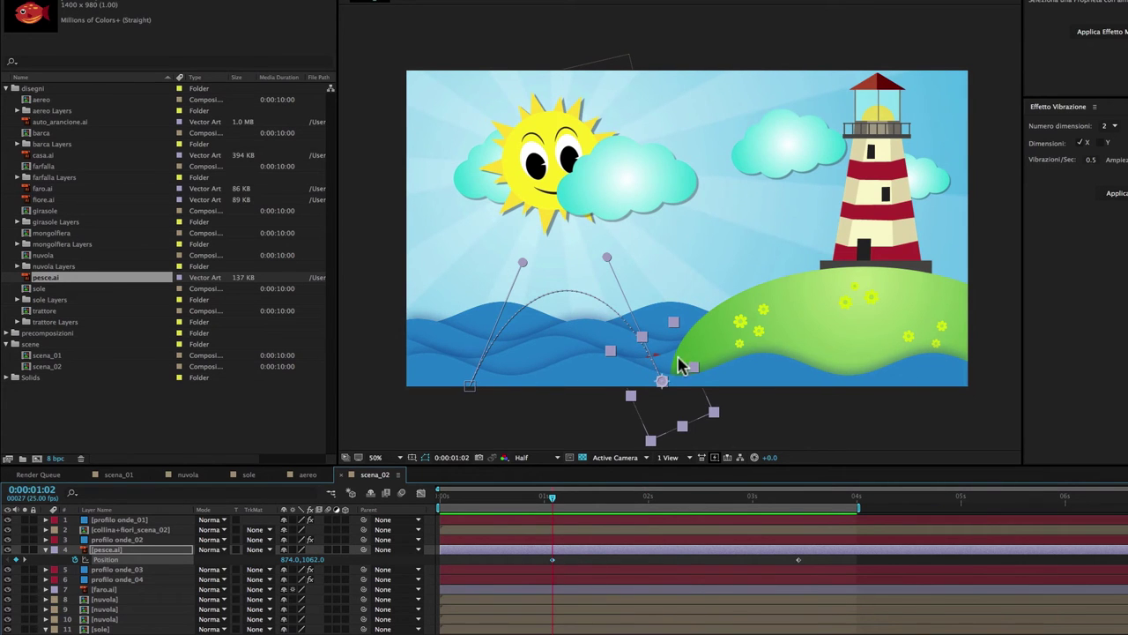
{"action": "left_click_drag", "start_coordinate": [662, 385], "coordinate": [677, 399]}
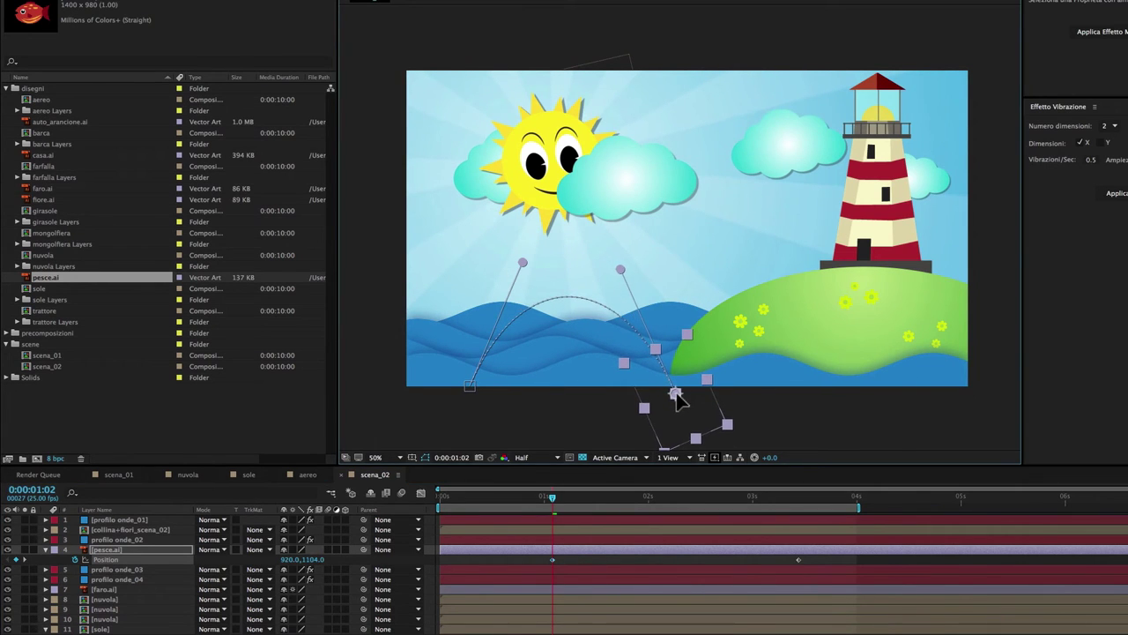
{"action": "right_click", "coordinate": [801, 561]}
{"action": "left_click", "coordinate": [825, 597]}
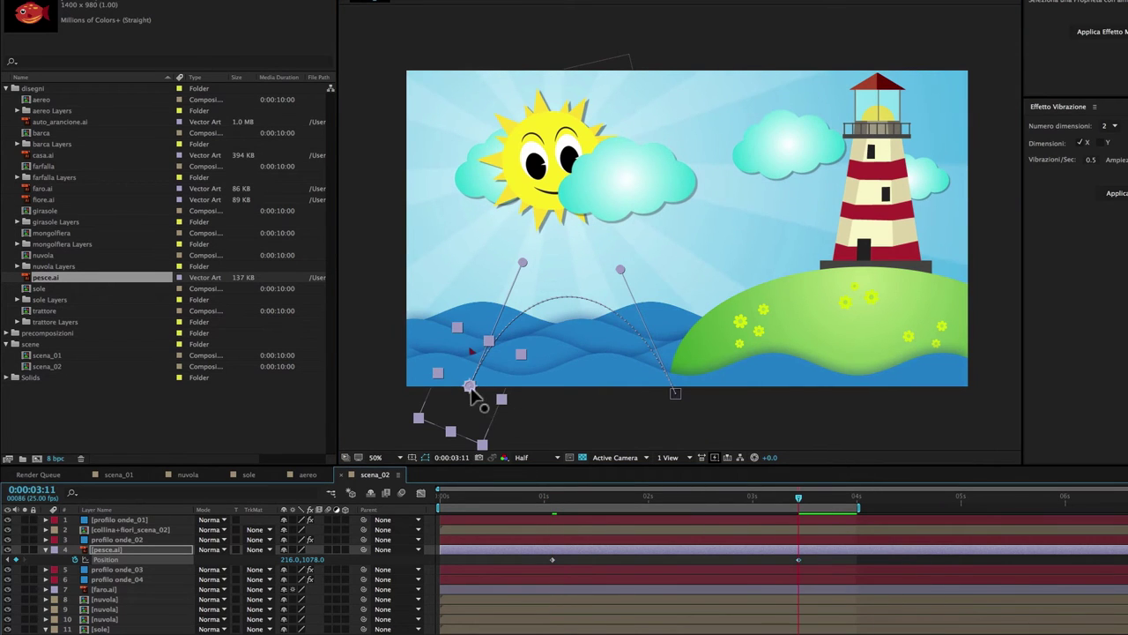
{"action": "left_click_drag", "start_coordinate": [474, 397], "coordinate": [463, 407]}
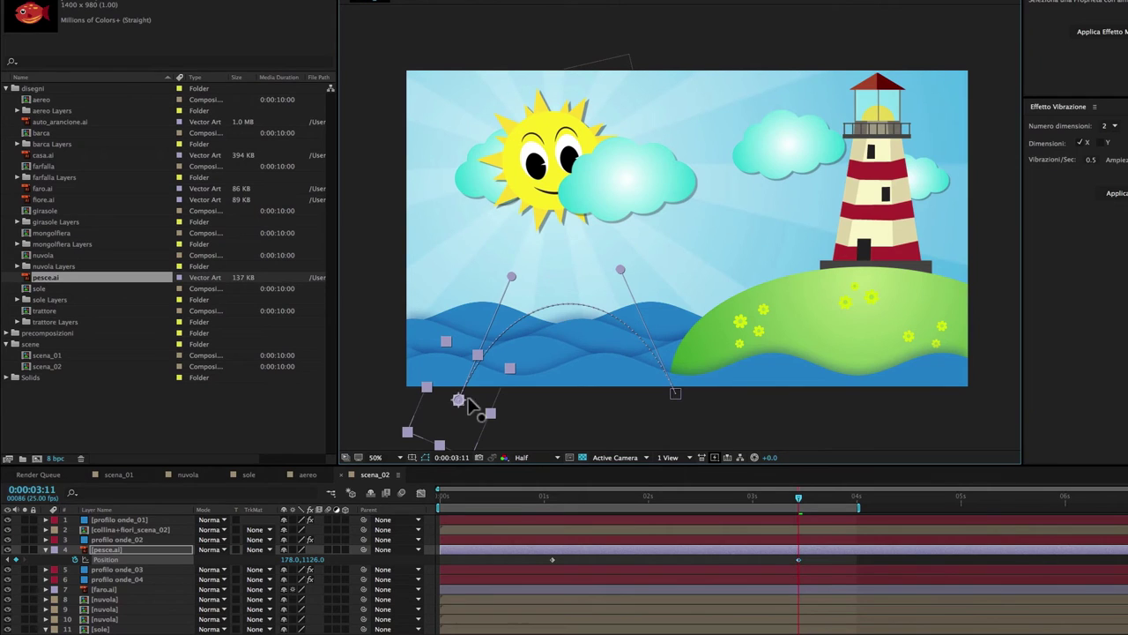
Shrink the fish slightly near the arc's peak, preview the jump, and switch to QuickTime Player 7.
{"action": "left_click_drag", "start_coordinate": [798, 498], "coordinate": [687, 502]}
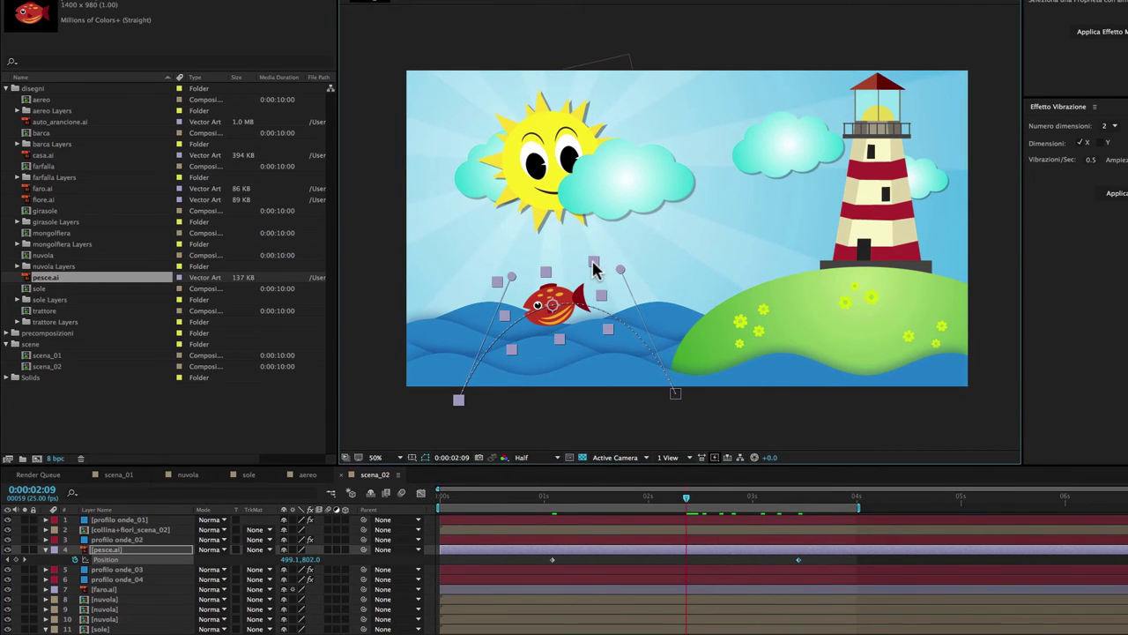
{"action": "left_click_drag", "start_coordinate": [593, 263], "coordinate": [584, 269]}
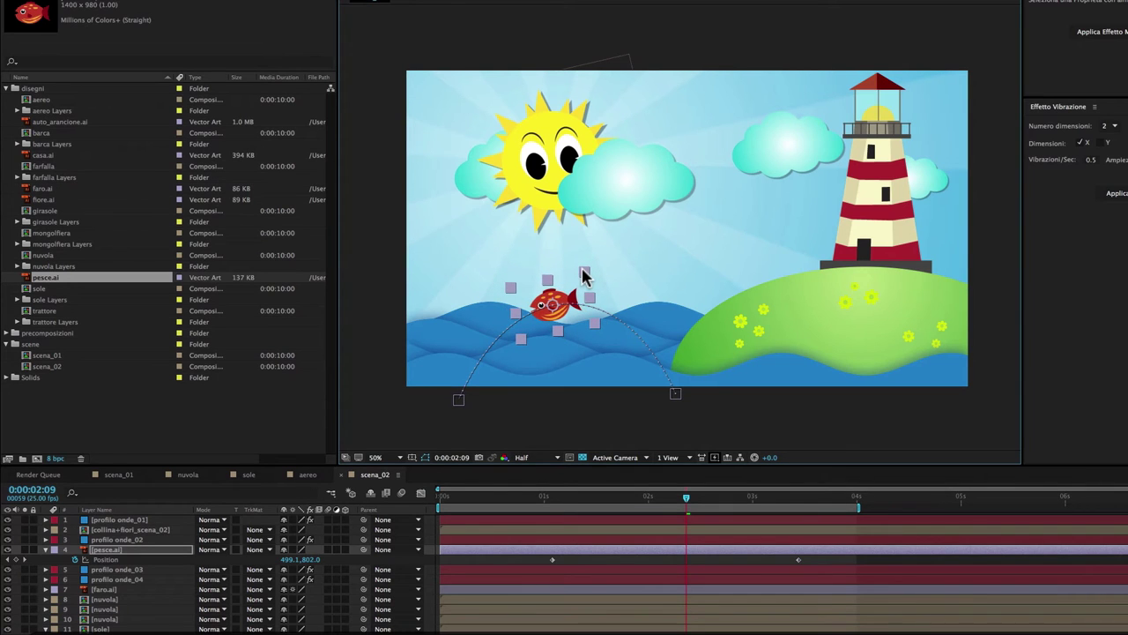
{"action": "key", "text": "space"}
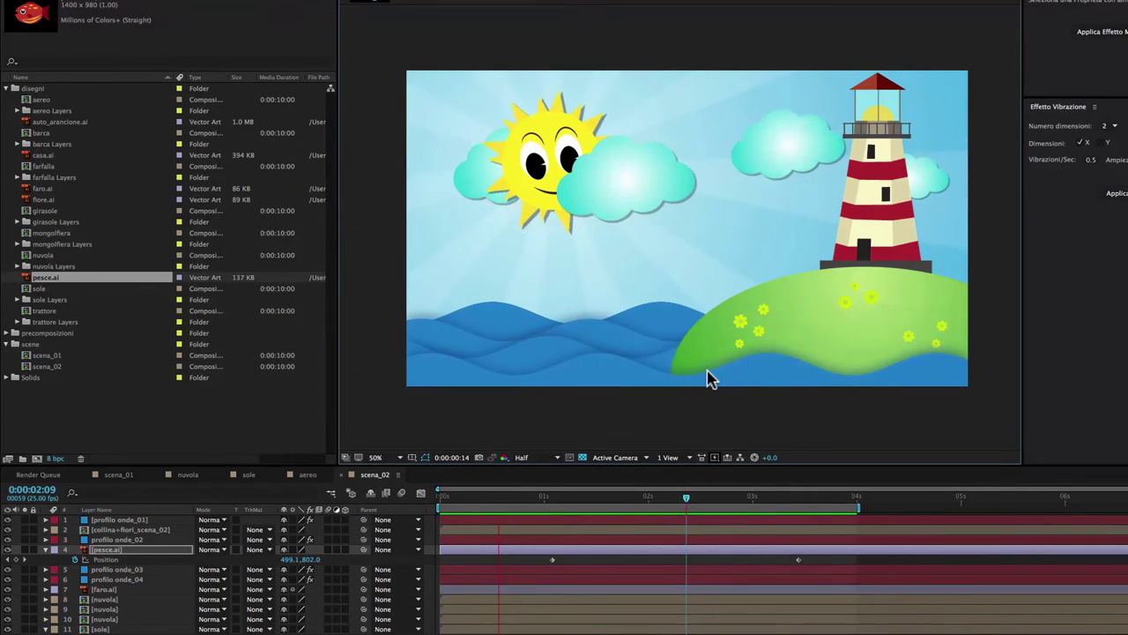
{"action": "left_click", "coordinate": [697, 499]}
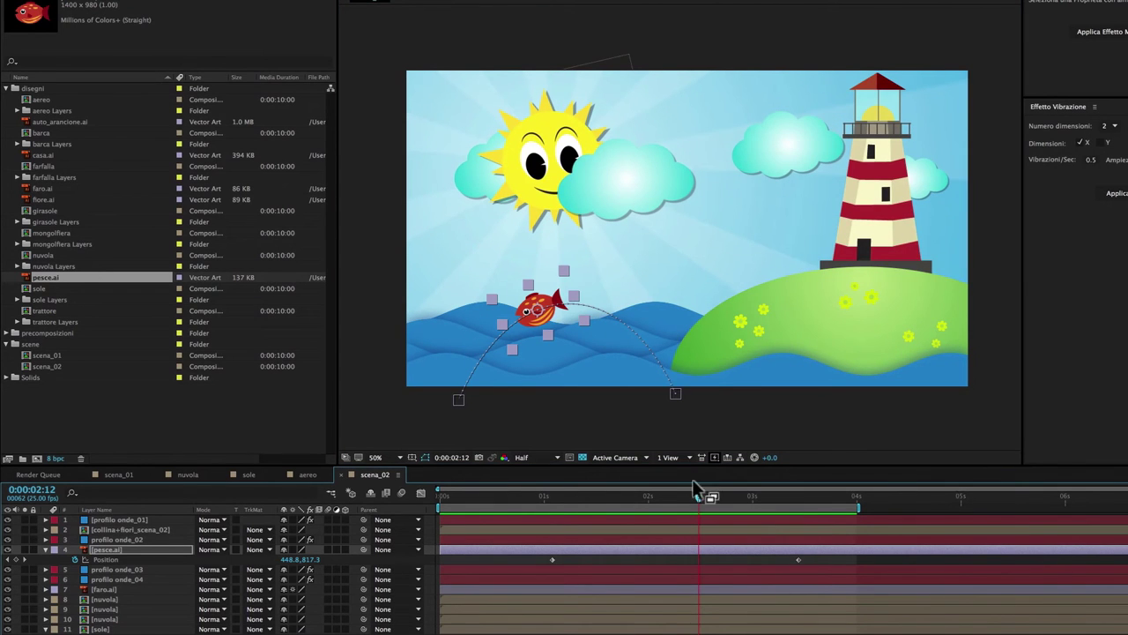
{"action": "key", "text": "super+Tab"}
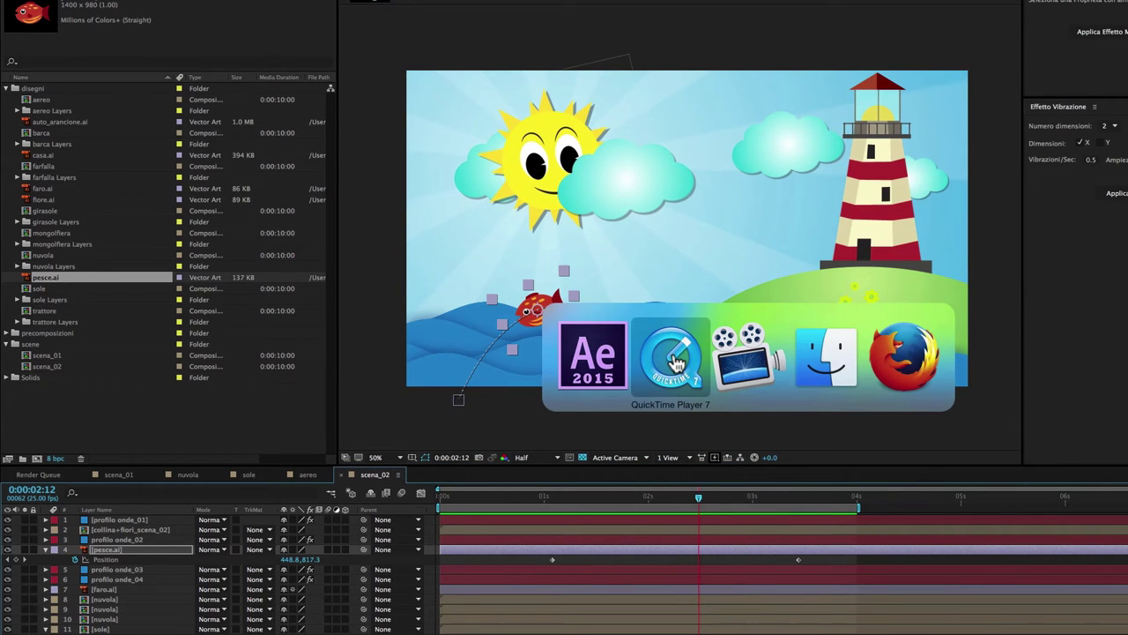
{"action": "left_click", "coordinate": [675, 361]}
Scrub through esercizio_02.mp4 to check the fish's leap, then close the player window.
{"action": "left_click_drag", "start_coordinate": [663, 518], "coordinate": [726, 517]}
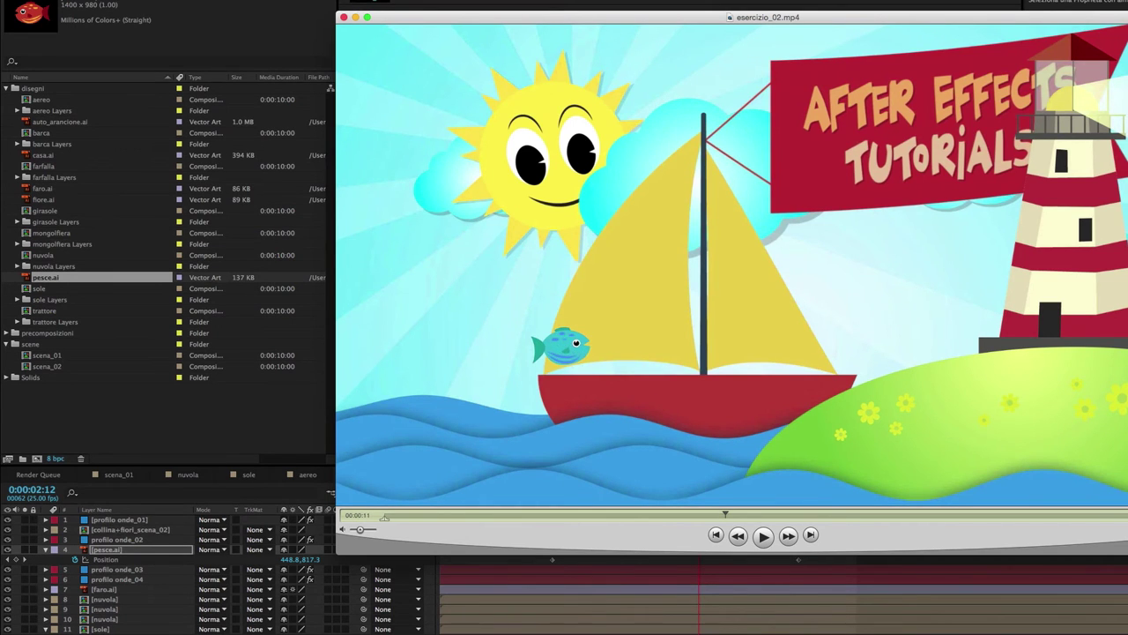
{"action": "key", "text": "super+w"}
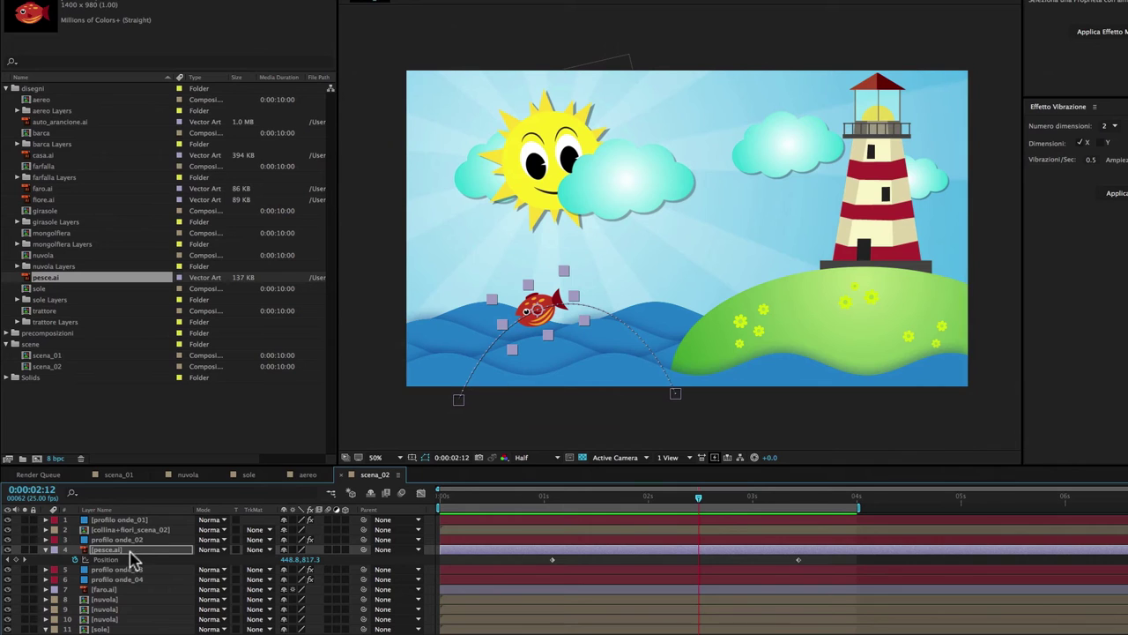
Duplicate pesce.ai, move the copy between profilo onde_03 and onde_04, and show its Position keyframes.
{"action": "left_click", "coordinate": [134, 550]}
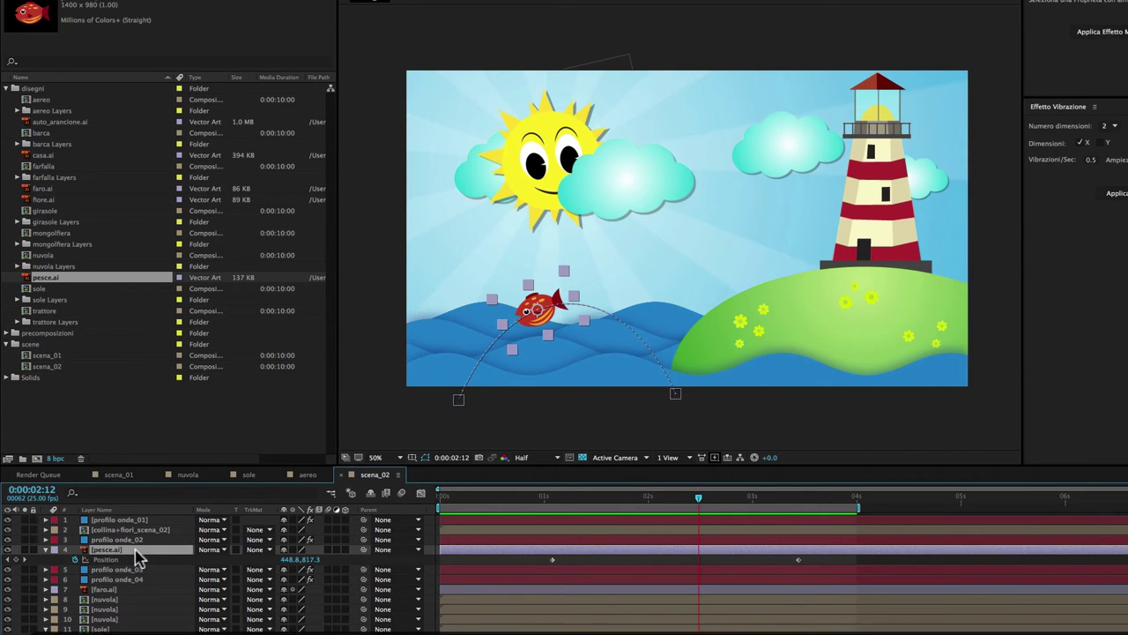
{"action": "key", "text": "super+d"}
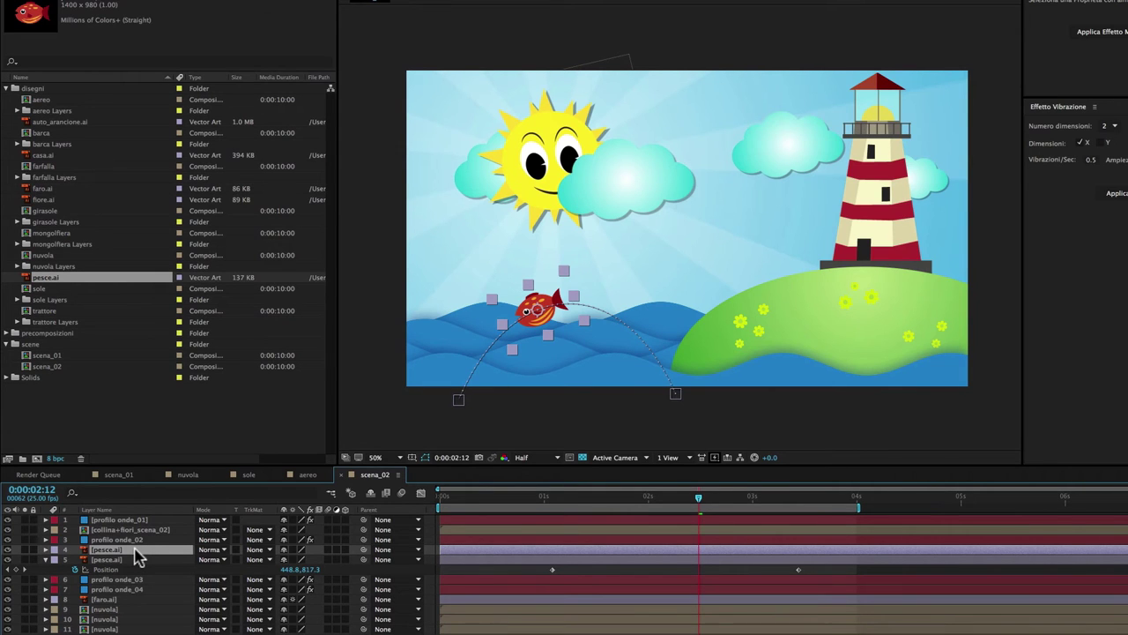
{"action": "left_click_drag", "start_coordinate": [137, 553], "coordinate": [151, 582]}
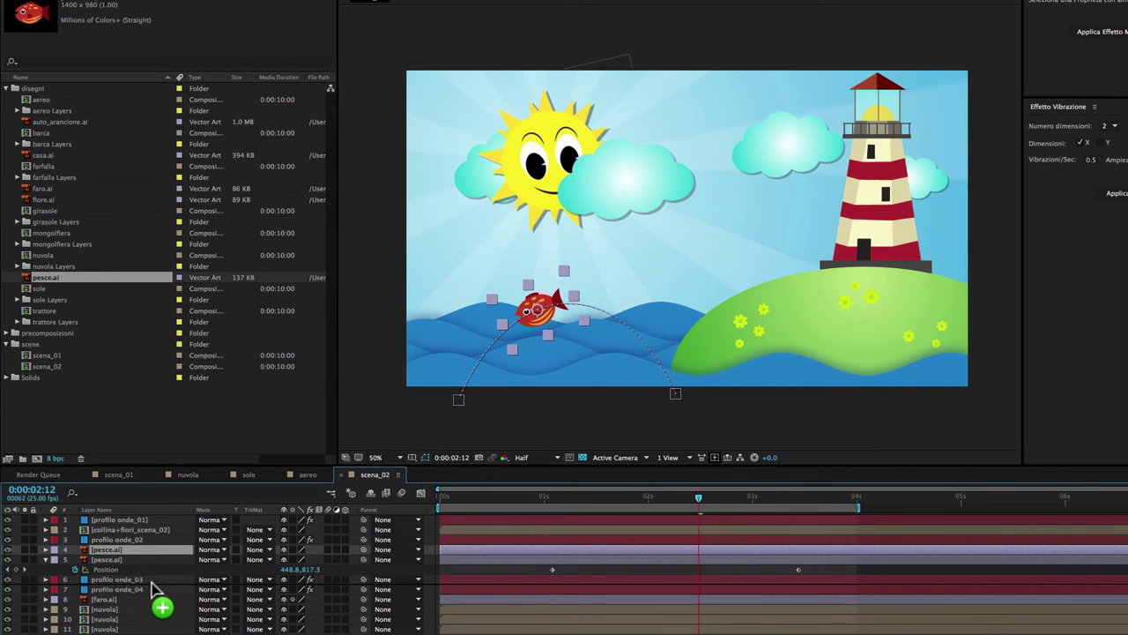
{"action": "left_click_drag", "start_coordinate": [150, 582], "coordinate": [128, 575]}
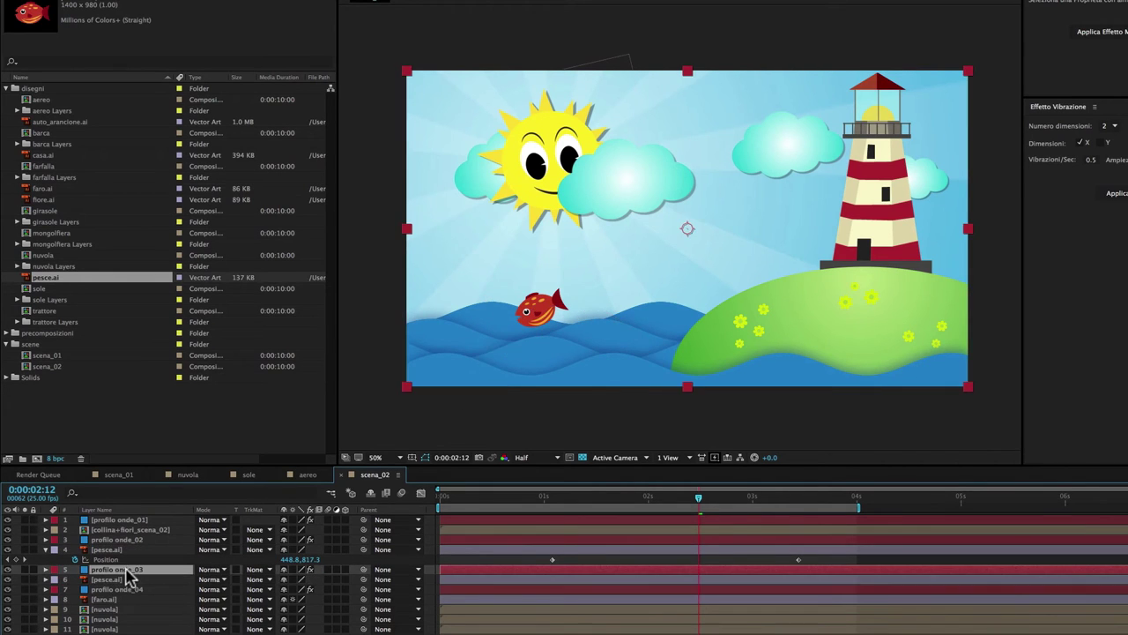
{"action": "left_click", "coordinate": [131, 589]}
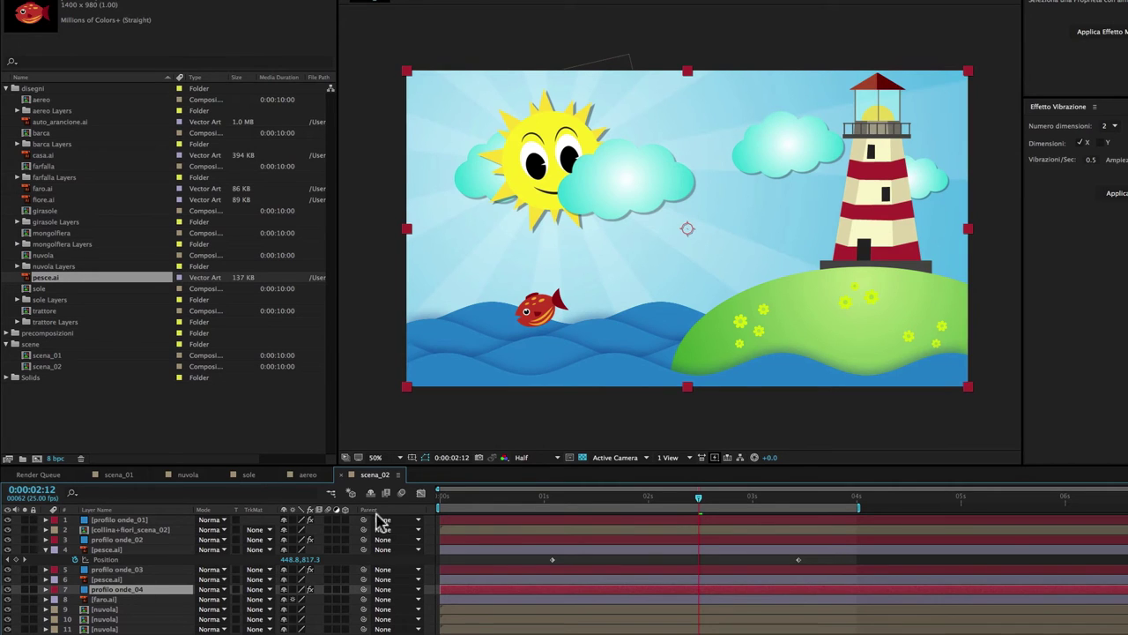
{"action": "left_click", "coordinate": [660, 582]}
{"action": "key", "text": "p"}
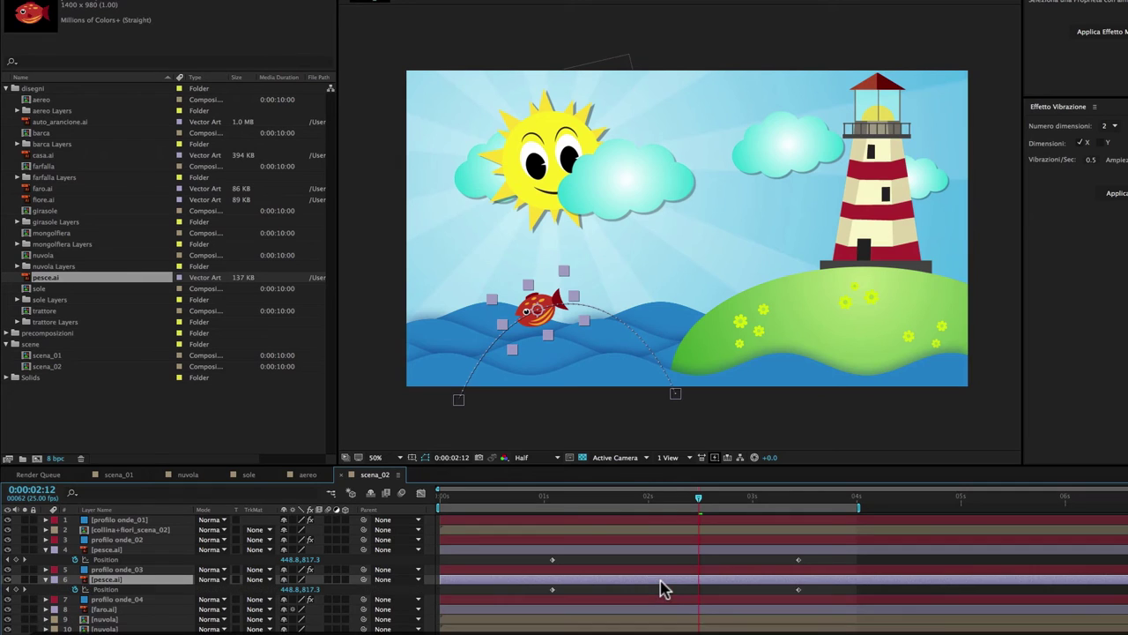
{"action": "left_click_drag", "start_coordinate": [699, 498], "coordinate": [690, 498]}
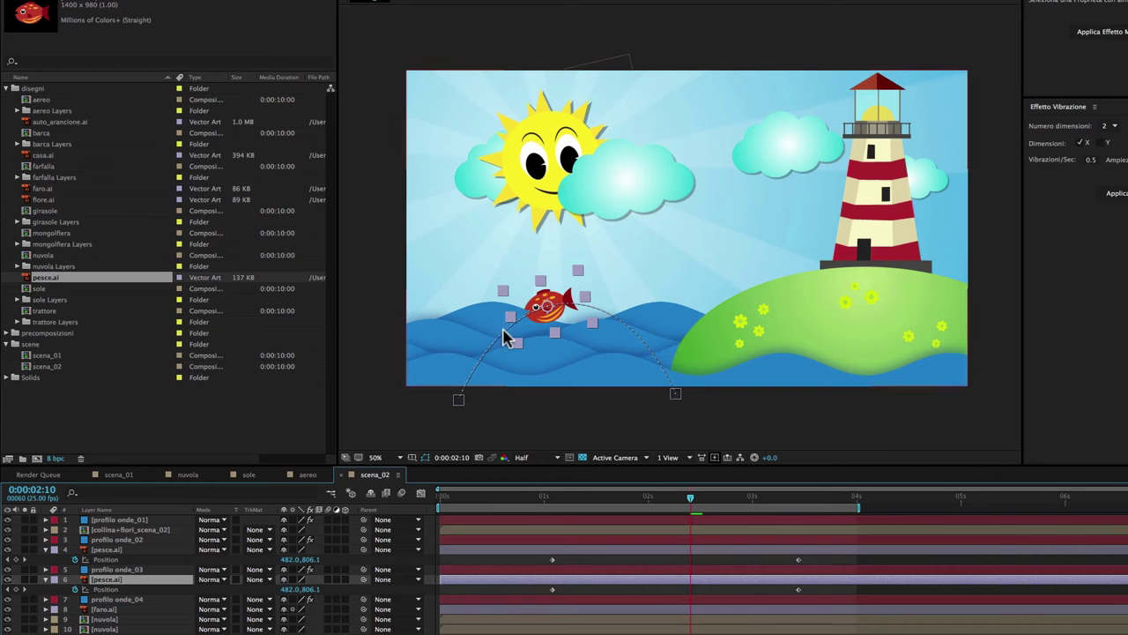
Reshape the copied fish's jump arc by moving its ends and evening the curve, then preview both fish.
{"action": "key", "text": "Page_Up"}
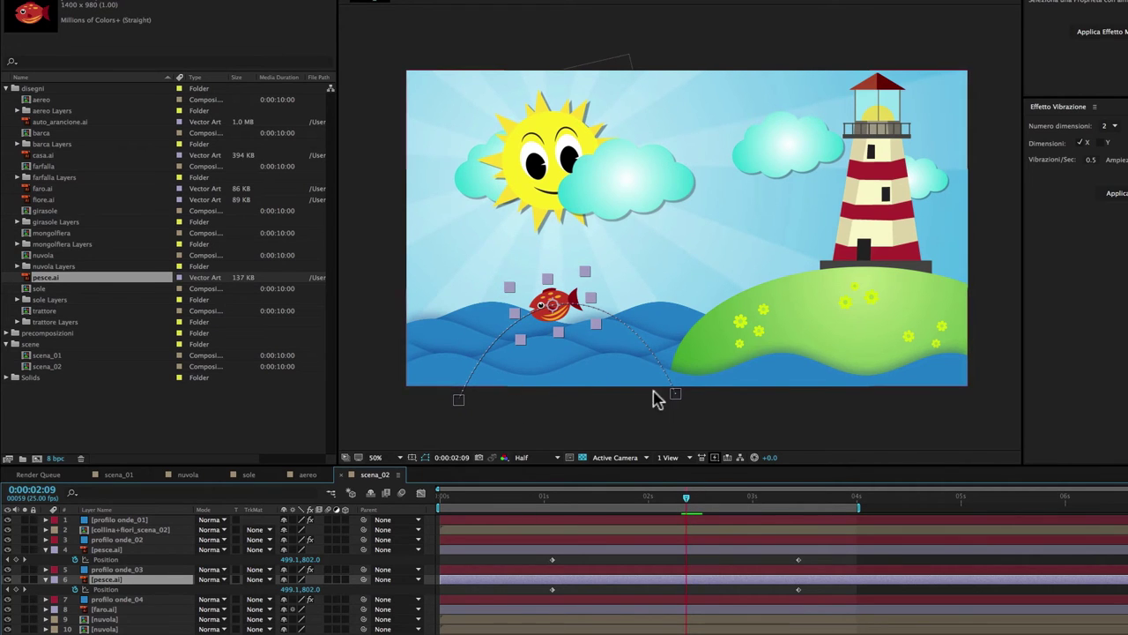
{"action": "mouse_move", "coordinate": [676, 399]}
{"action": "left_mouse_down"}
{"action": "mouse_move", "coordinate": [671, 306]}
{"action": "mouse_move", "coordinate": [700, 332]}
{"action": "mouse_move", "coordinate": [666, 346]}
{"action": "mouse_move", "coordinate": [672, 331]}
{"action": "mouse_move", "coordinate": [459, 334]}
{"action": "mouse_move", "coordinate": [440, 341]}
{"action": "mouse_move", "coordinate": [450, 348]}
{"action": "left_mouse_up"}
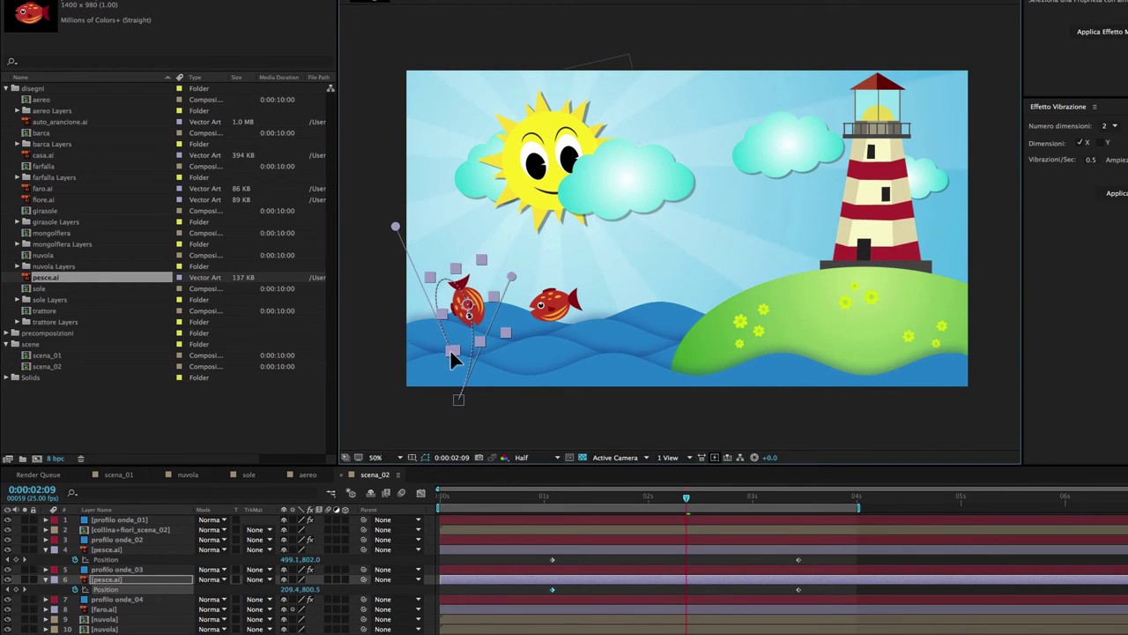
{"action": "left_click_drag", "start_coordinate": [450, 350], "coordinate": [453, 346]}
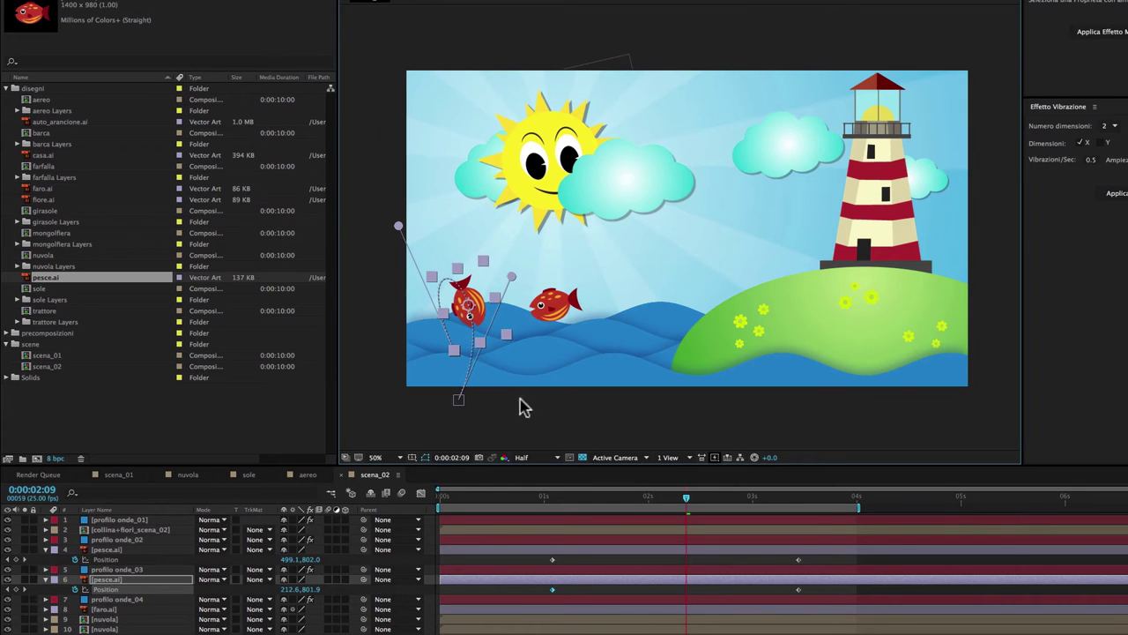
{"action": "mouse_move", "coordinate": [459, 399]}
{"action": "left_mouse_down"}
{"action": "mouse_move", "coordinate": [604, 394]}
{"action": "mouse_move", "coordinate": [658, 355]}
{"action": "left_mouse_up"}
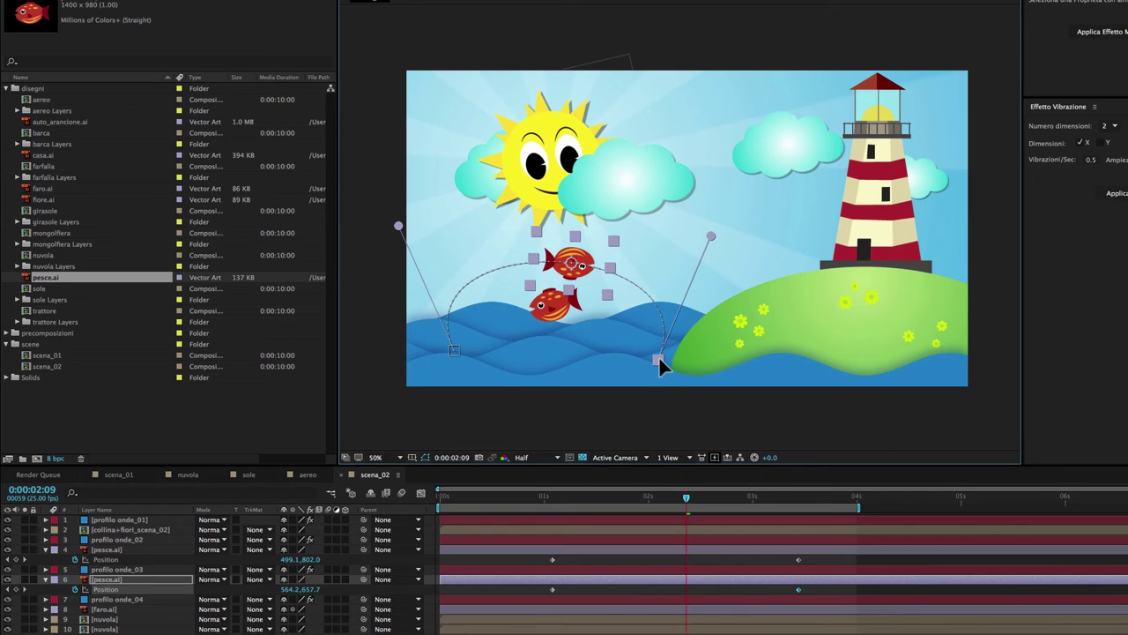
{"action": "mouse_move", "coordinate": [711, 236]}
{"action": "left_mouse_down"}
{"action": "mouse_move", "coordinate": [632, 203]}
{"action": "mouse_move", "coordinate": [605, 217]}
{"action": "left_mouse_up"}
{"action": "mouse_move", "coordinate": [399, 226]}
{"action": "left_mouse_down"}
{"action": "mouse_move", "coordinate": [442, 215]}
{"action": "mouse_move", "coordinate": [480, 272]}
{"action": "left_mouse_up"}
{"action": "left_click_drag", "start_coordinate": [456, 352], "coordinate": [440, 351]}
{"action": "left_click_drag", "start_coordinate": [658, 359], "coordinate": [674, 358]}
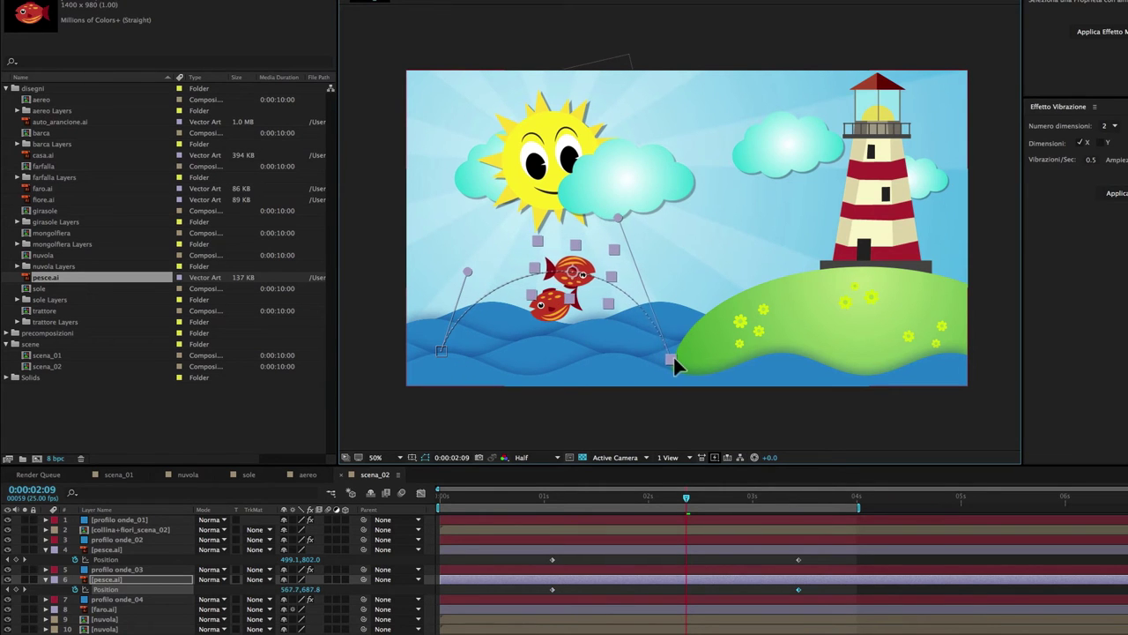
{"action": "left_click", "coordinate": [569, 499]}
{"action": "key", "text": "space"}
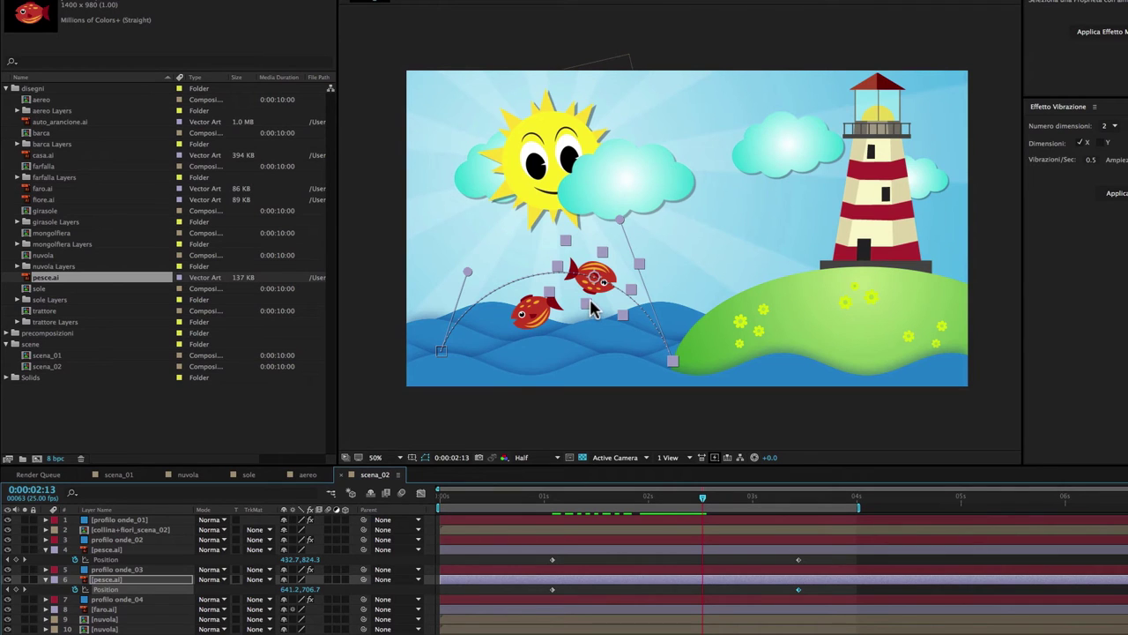
Set the copied fish's Rotation to 0 and return to frame 0:00:02:07.
{"action": "left_click", "coordinate": [144, 583]}
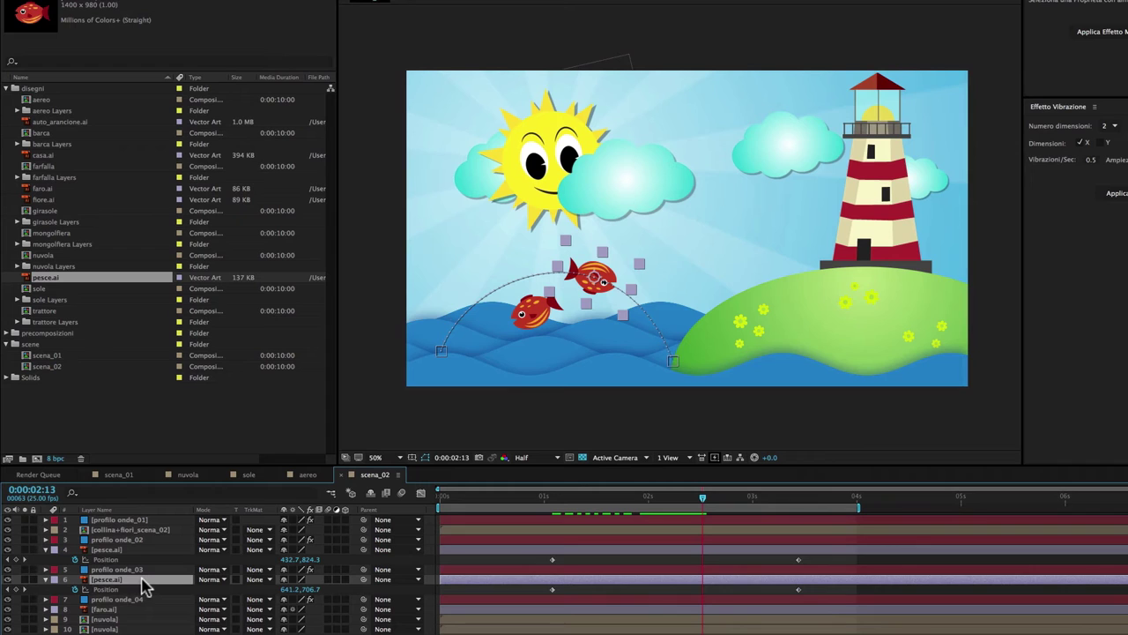
{"action": "key", "text": "r"}
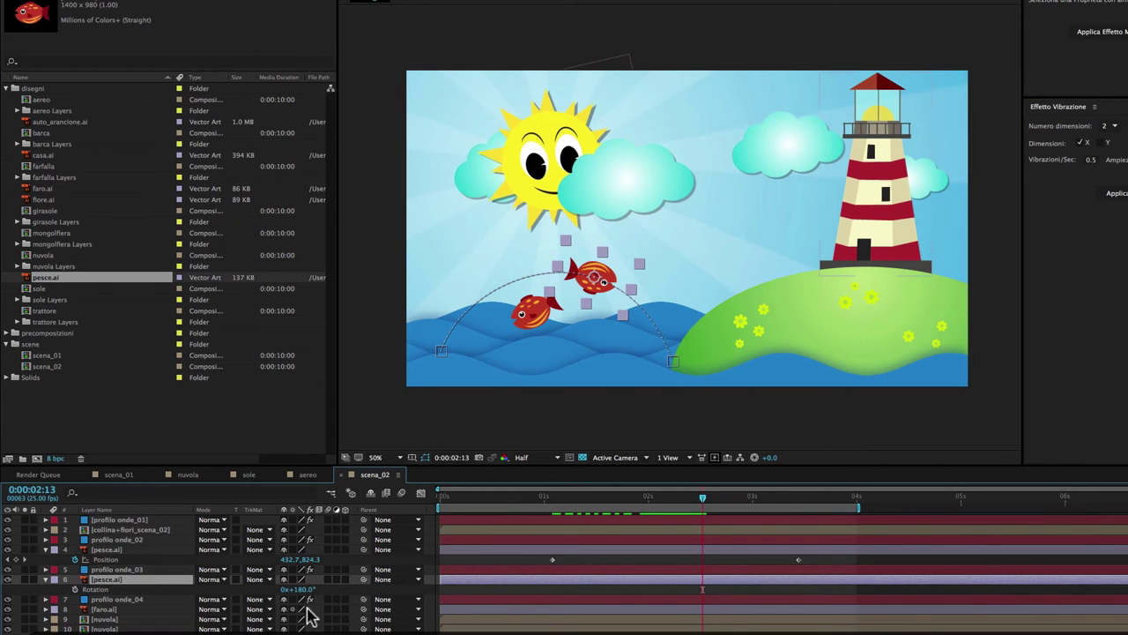
{"action": "left_click_drag", "start_coordinate": [304, 590], "coordinate": [397, 588]}
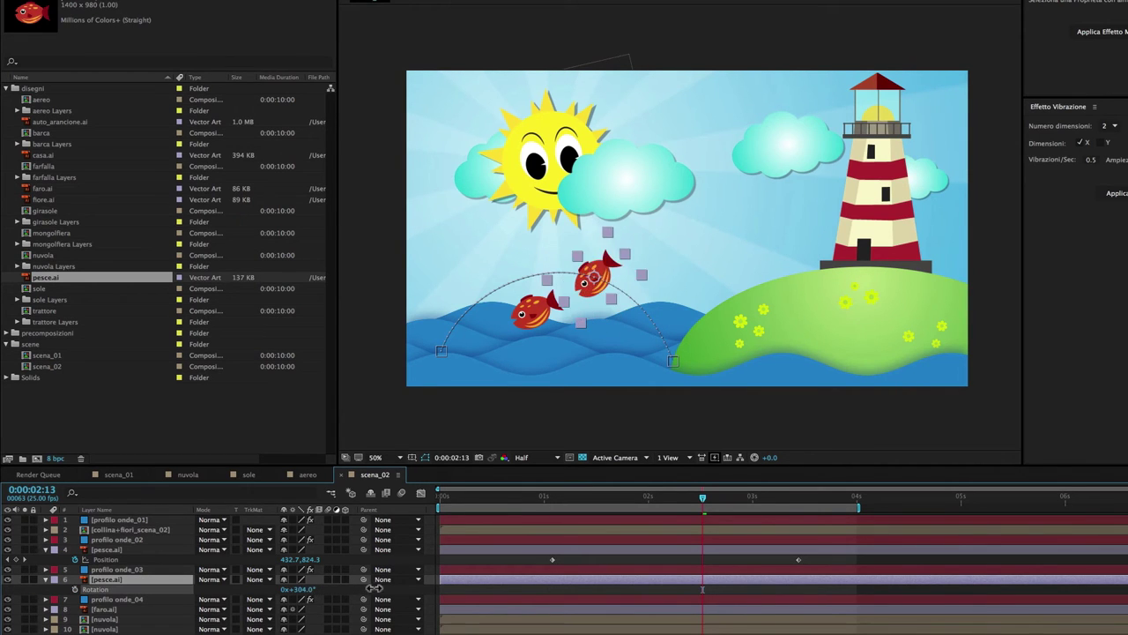
{"action": "left_click", "coordinate": [300, 590]}
{"action": "type", "text": "0"}
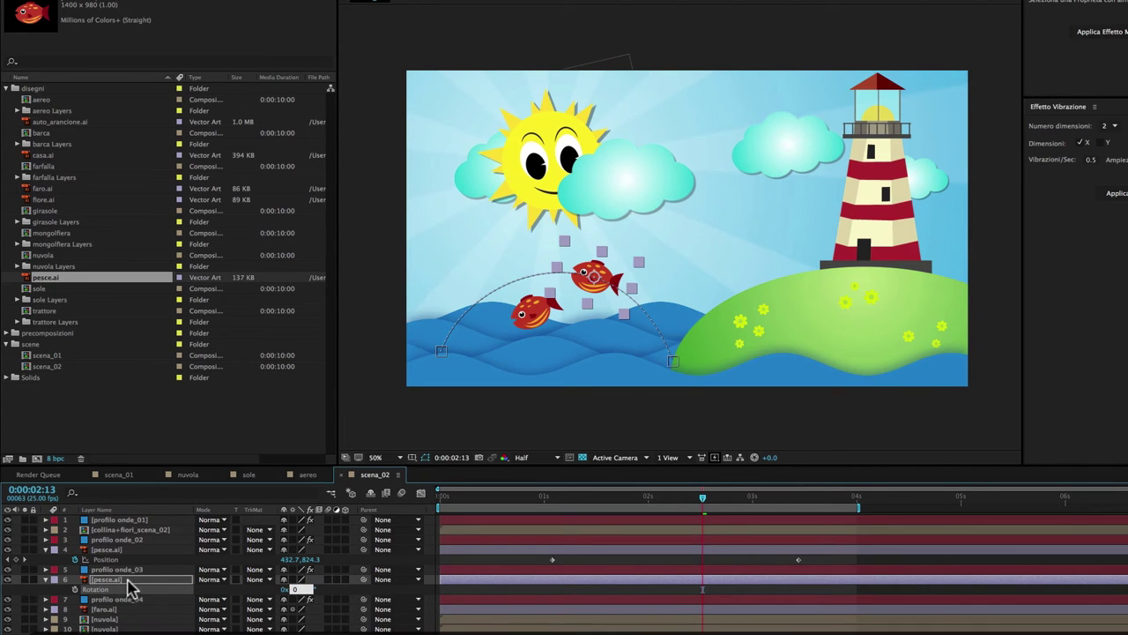
{"action": "mouse_move", "coordinate": [702, 499]}
{"action": "left_mouse_down"}
{"action": "mouse_move", "coordinate": [667, 507]}
{"action": "mouse_move", "coordinate": [663, 518]}
{"action": "mouse_move", "coordinate": [677, 520]}
{"action": "left_mouse_up"}
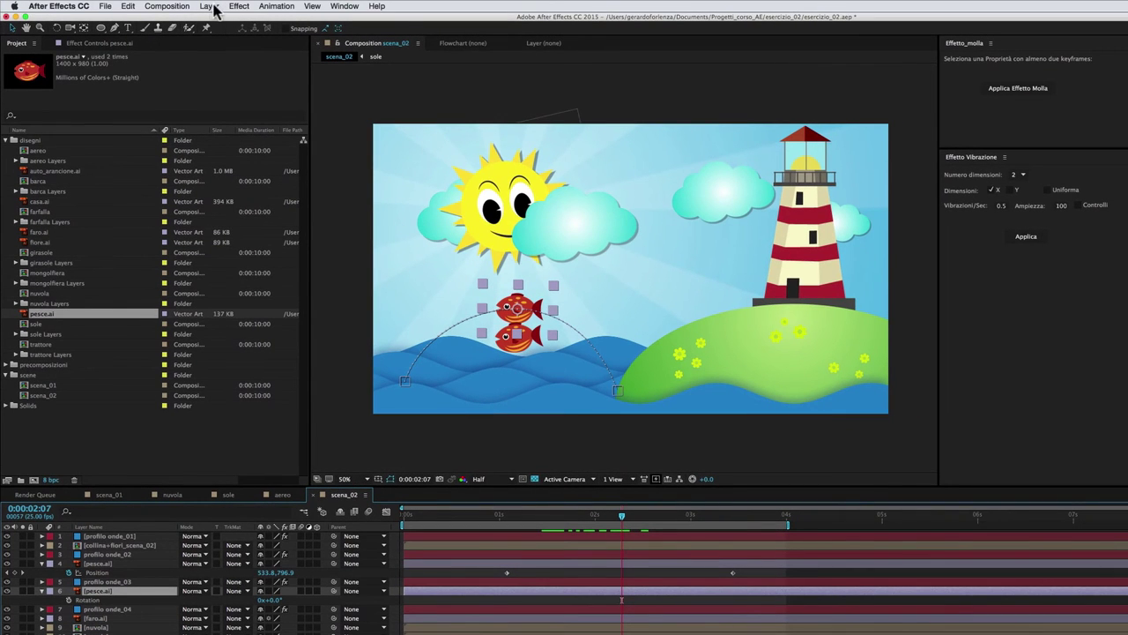
Flip the second fish with Layer > Transform > Flip Horizontal, scale it to -15.9,15.9%, and preview.
{"action": "left_click", "coordinate": [209, 7]}
{"action": "mouse_move", "coordinate": [260, 123]}
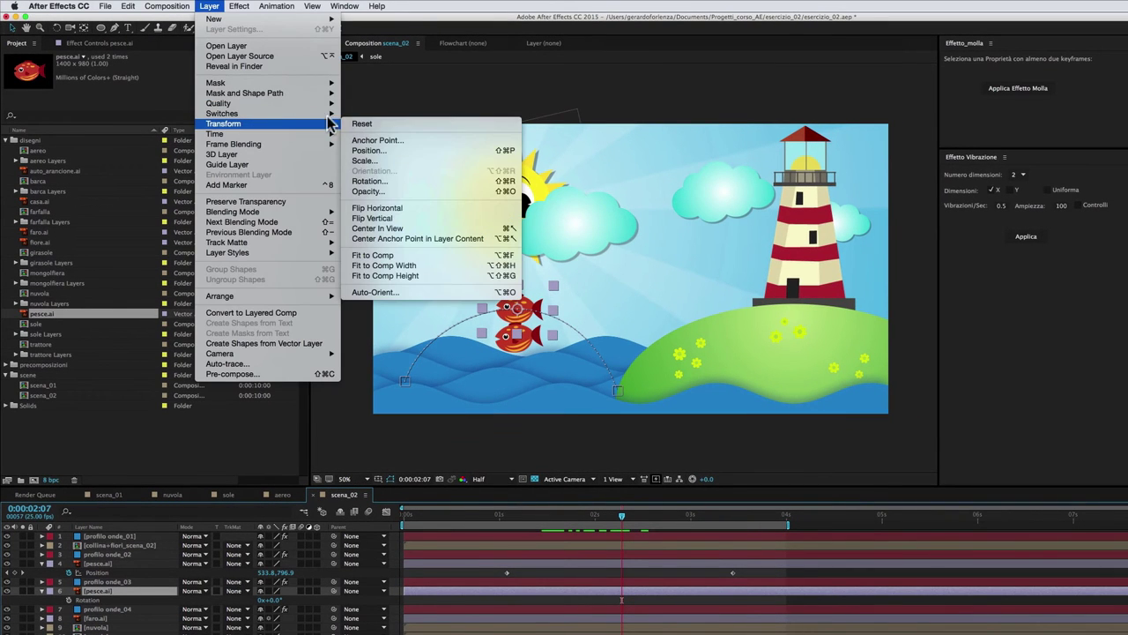
{"action": "left_click", "coordinate": [393, 210]}
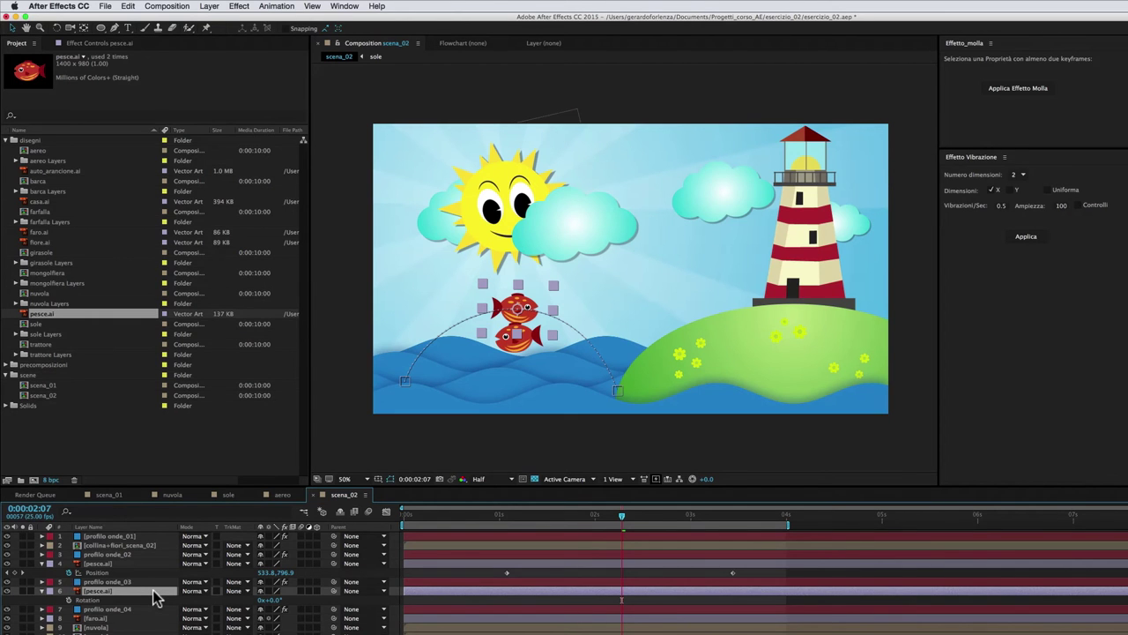
{"action": "key", "text": "s"}
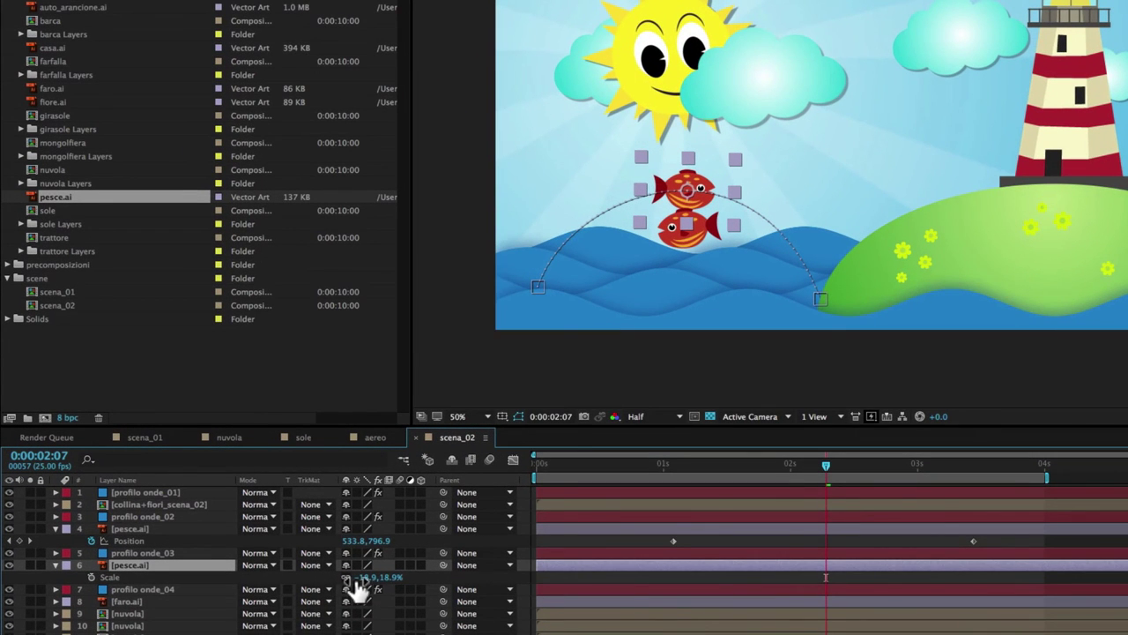
{"action": "left_click", "coordinate": [360, 578]}
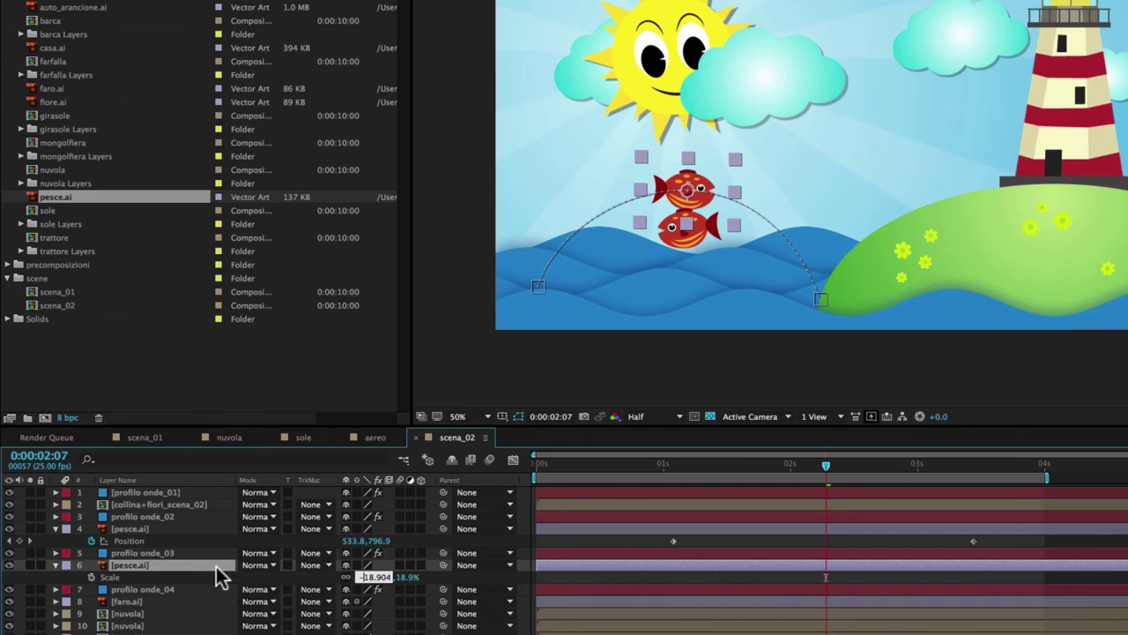
{"action": "key", "text": "Return"}
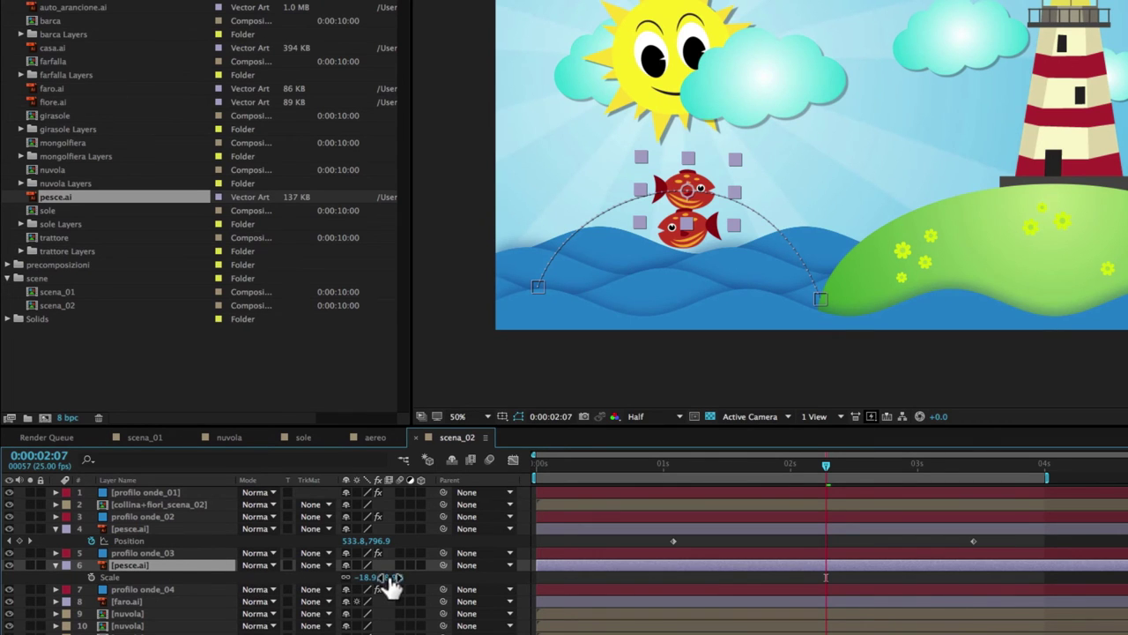
{"action": "left_click_drag", "start_coordinate": [381, 577], "coordinate": [390, 577]}
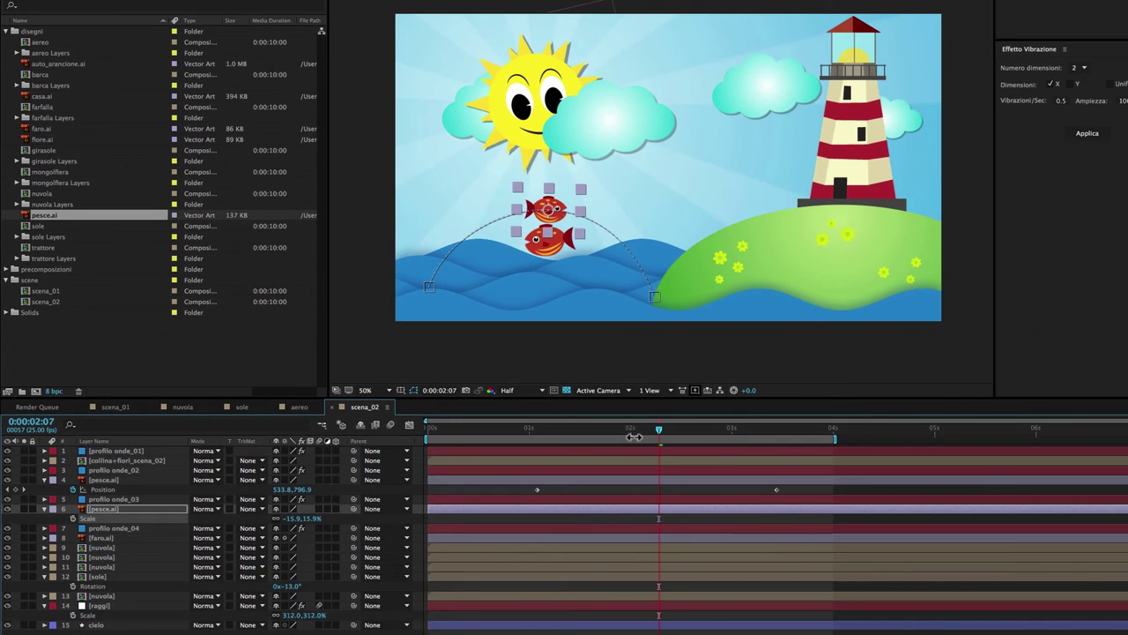
{"action": "key", "text": "space"}
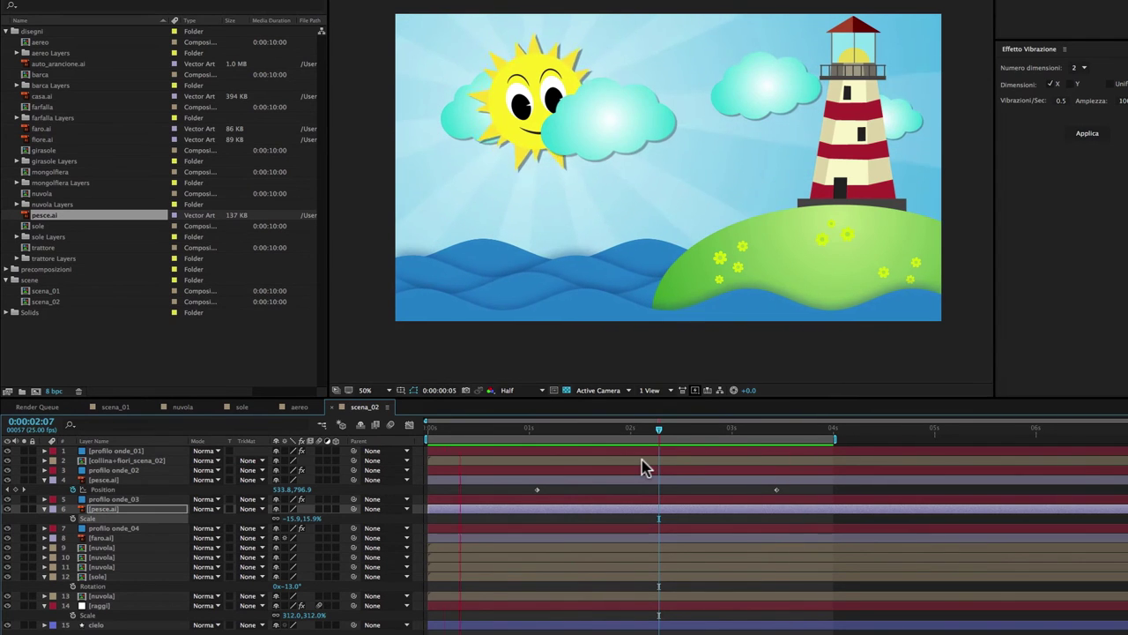
Trim the first fish layer's in and out points to its jump and scrub to check it.
{"action": "key", "text": "space"}
{"action": "left_click", "coordinate": [641, 503]}
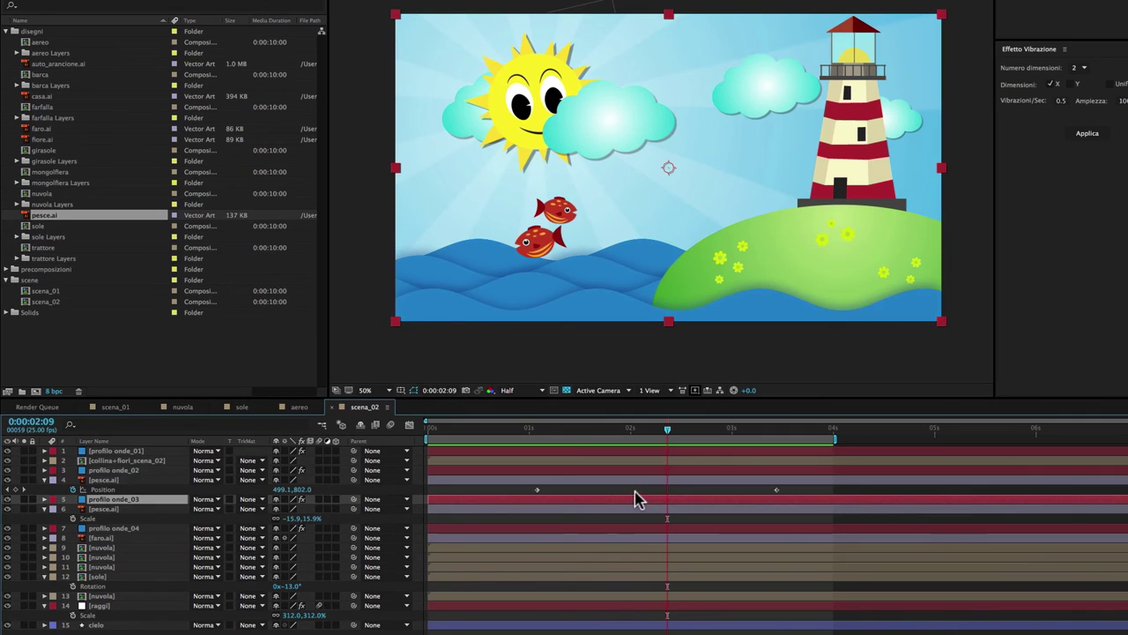
{"action": "left_click", "coordinate": [640, 480]}
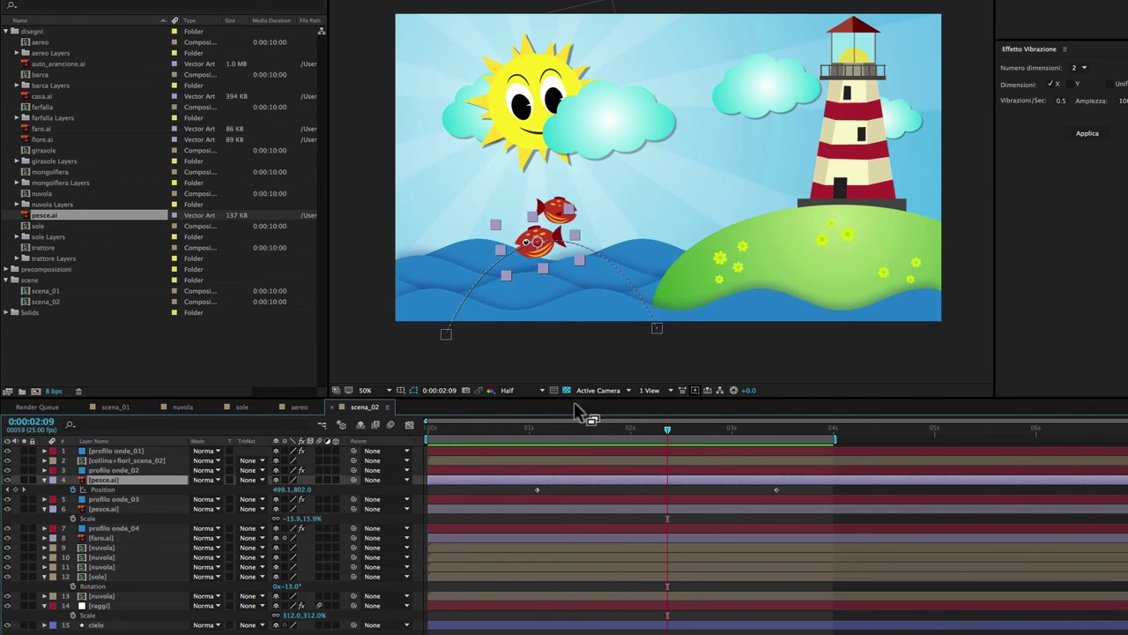
{"action": "left_click_drag", "start_coordinate": [432, 480], "coordinate": [496, 483]}
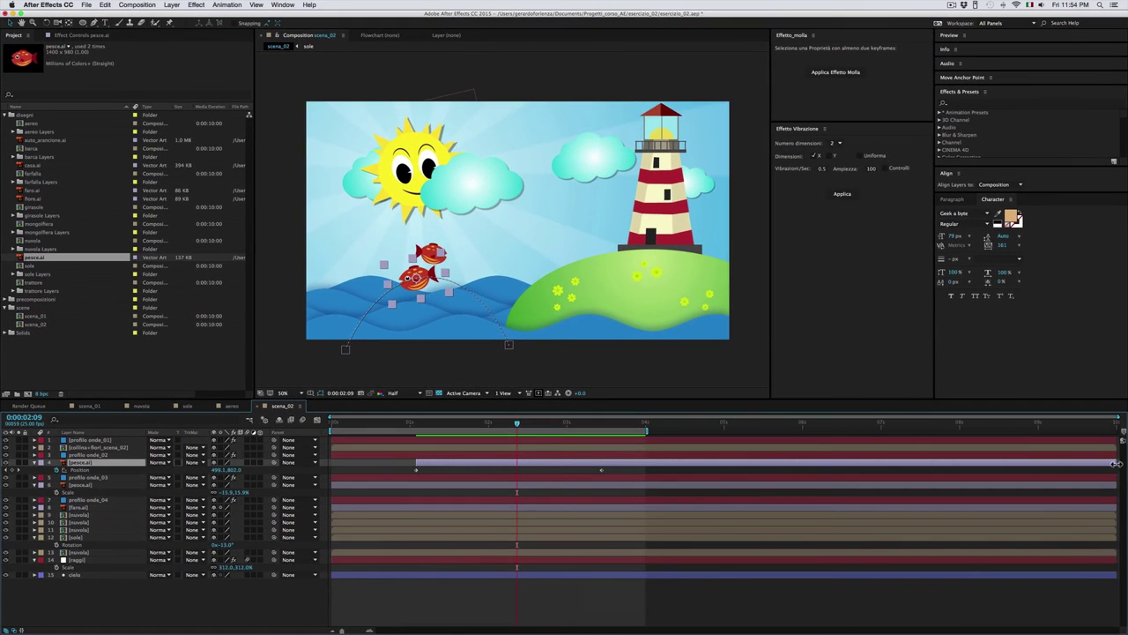
{"action": "left_click_drag", "start_coordinate": [1115, 462], "coordinate": [612, 467]}
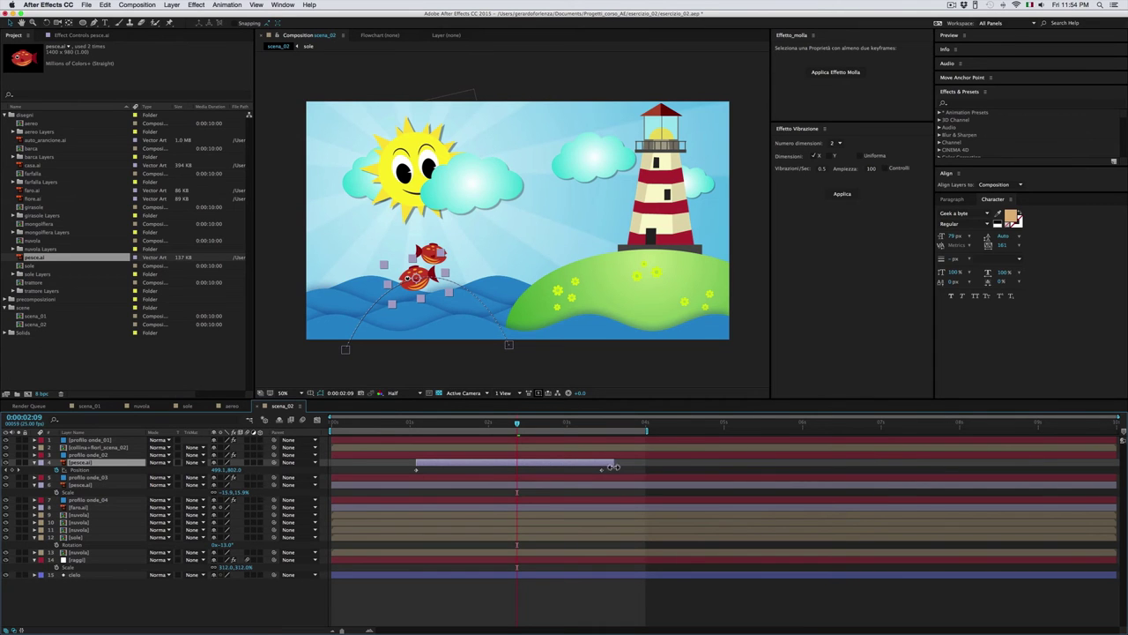
{"action": "left_click_drag", "start_coordinate": [418, 428], "coordinate": [538, 430]}
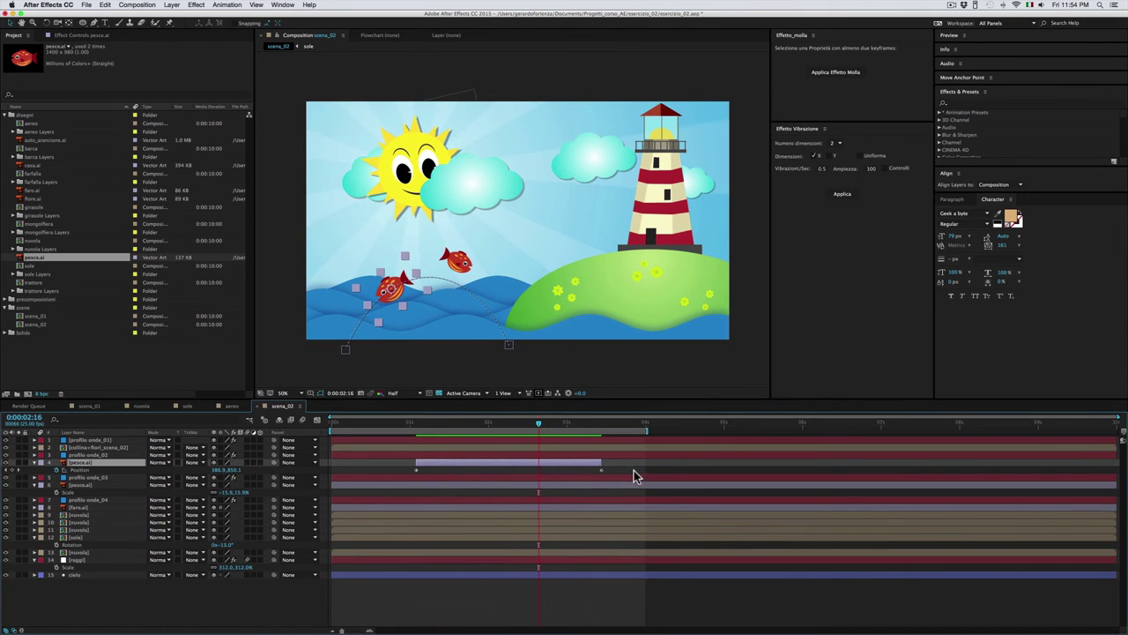
Trim the second fish layer's in and out points, then slide it later so its leap trails.
{"action": "left_click", "coordinate": [487, 487]}
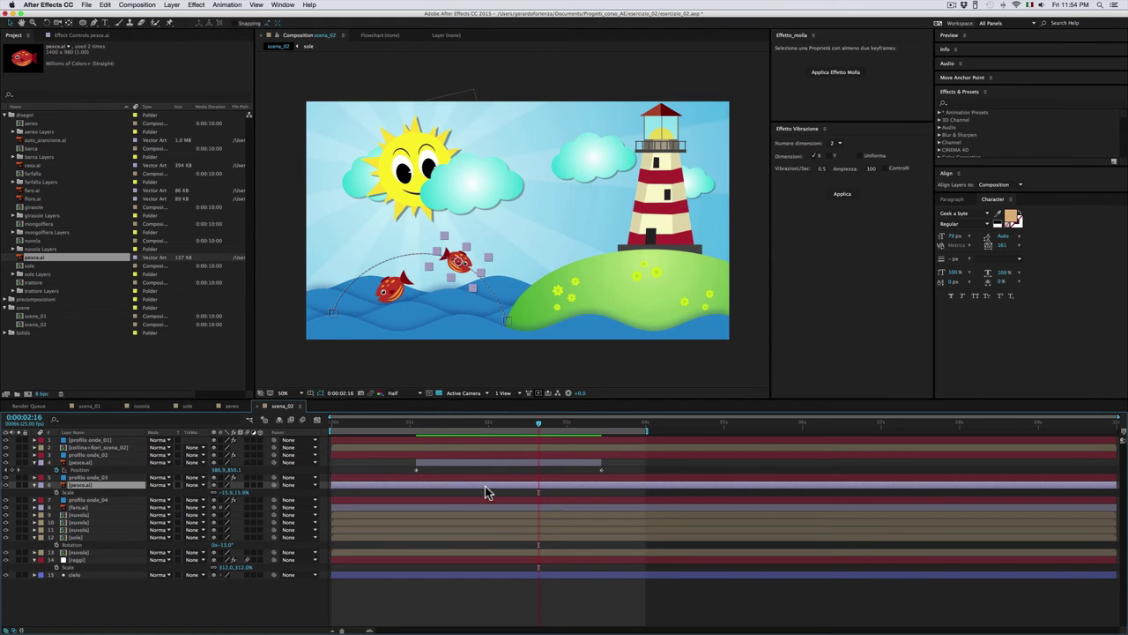
{"action": "key", "text": "u"}
{"action": "left_click_drag", "start_coordinate": [369, 482], "coordinate": [407, 482]}
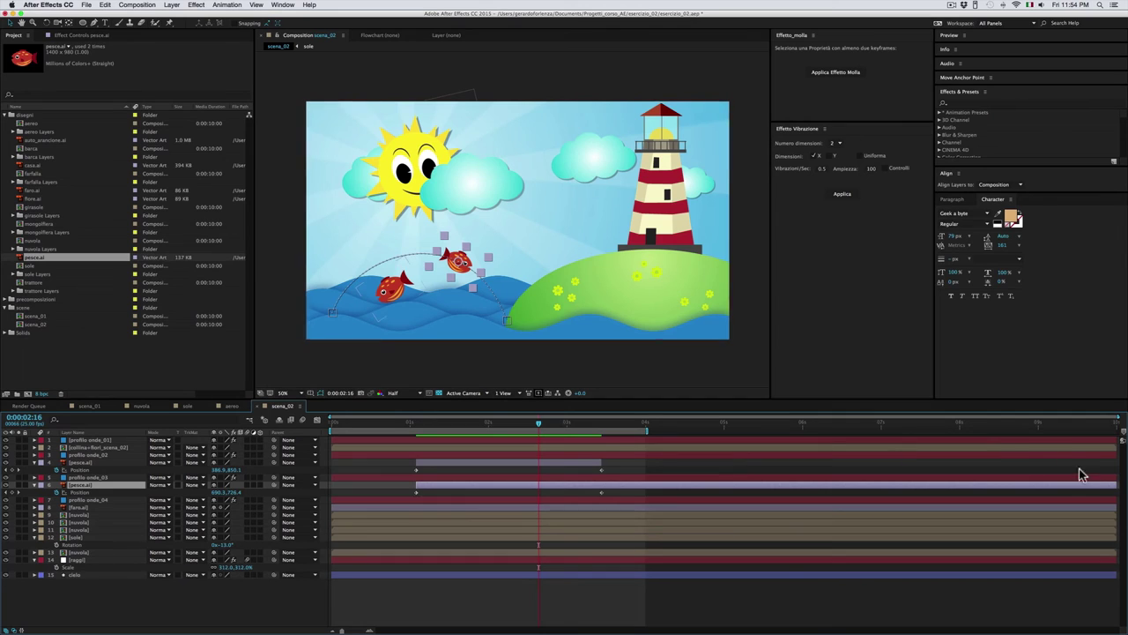
{"action": "left_click_drag", "start_coordinate": [1116, 484], "coordinate": [601, 484]}
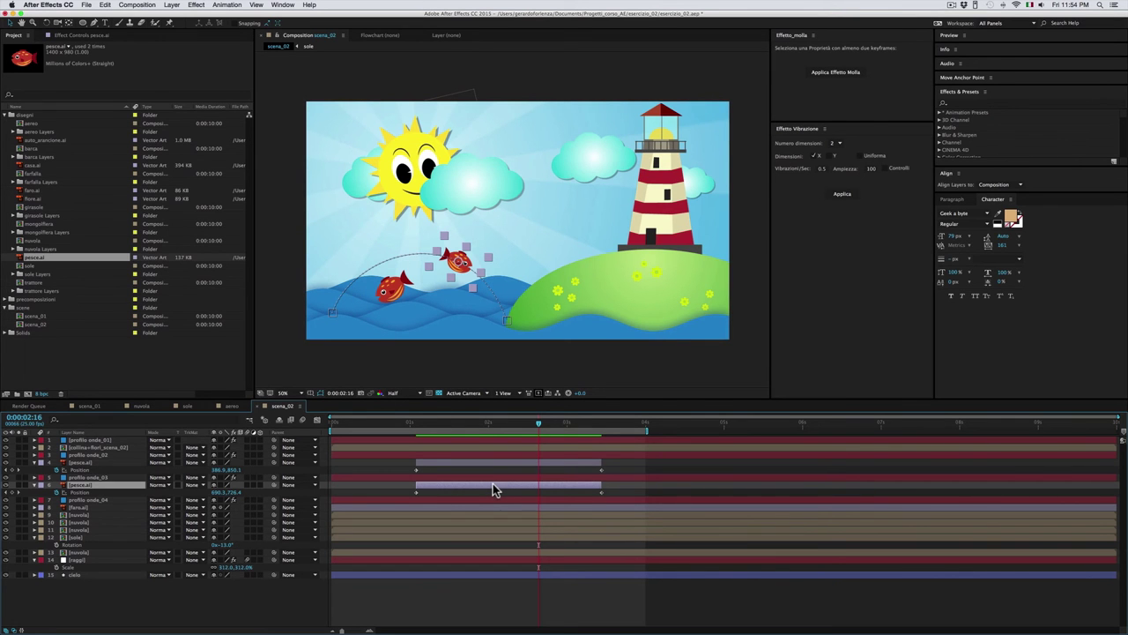
{"action": "left_click_drag", "start_coordinate": [493, 483], "coordinate": [509, 490]}
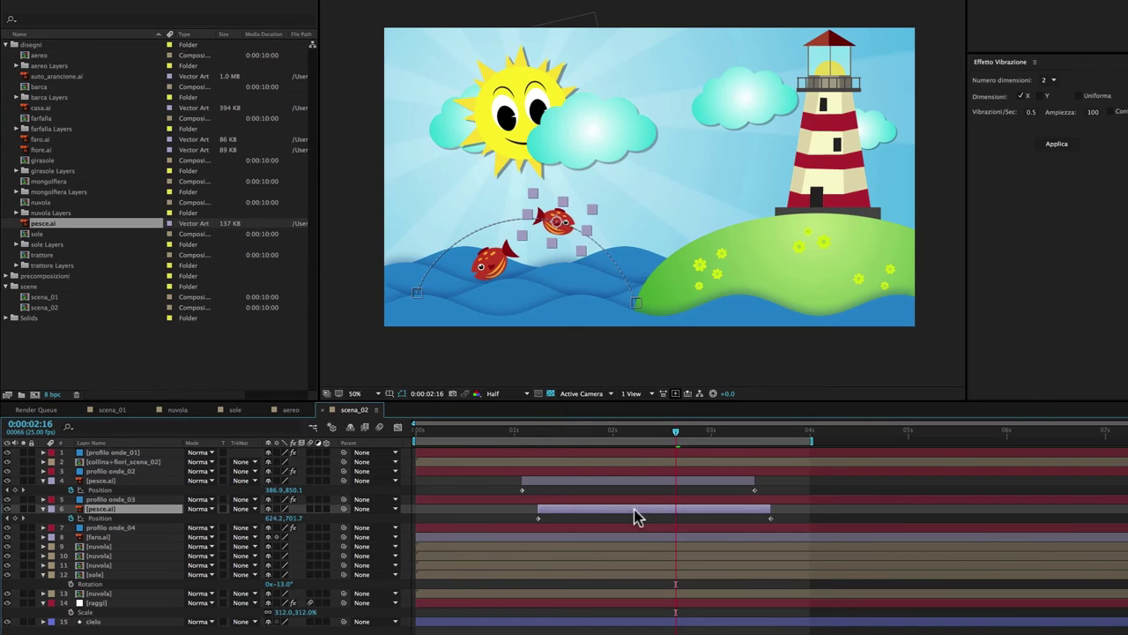
{"action": "left_click_drag", "start_coordinate": [635, 516], "coordinate": [745, 518]}
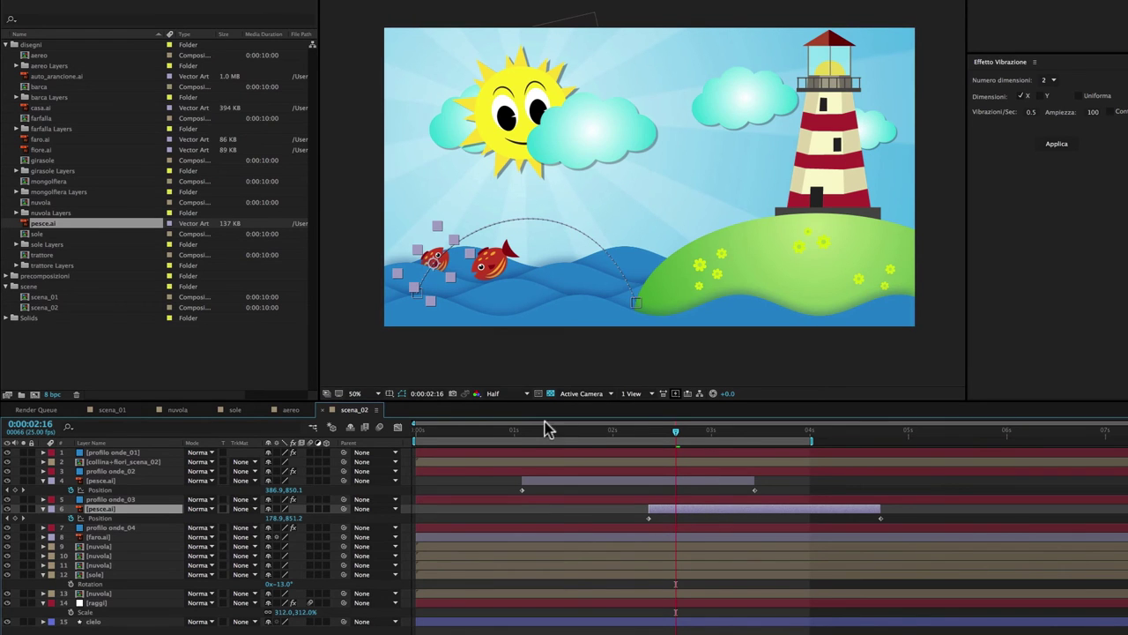
Drag the work-area end from 4 to 5 seconds, preview both jumps, and stop at 0:00:03:22.
{"action": "key", "text": "space"}
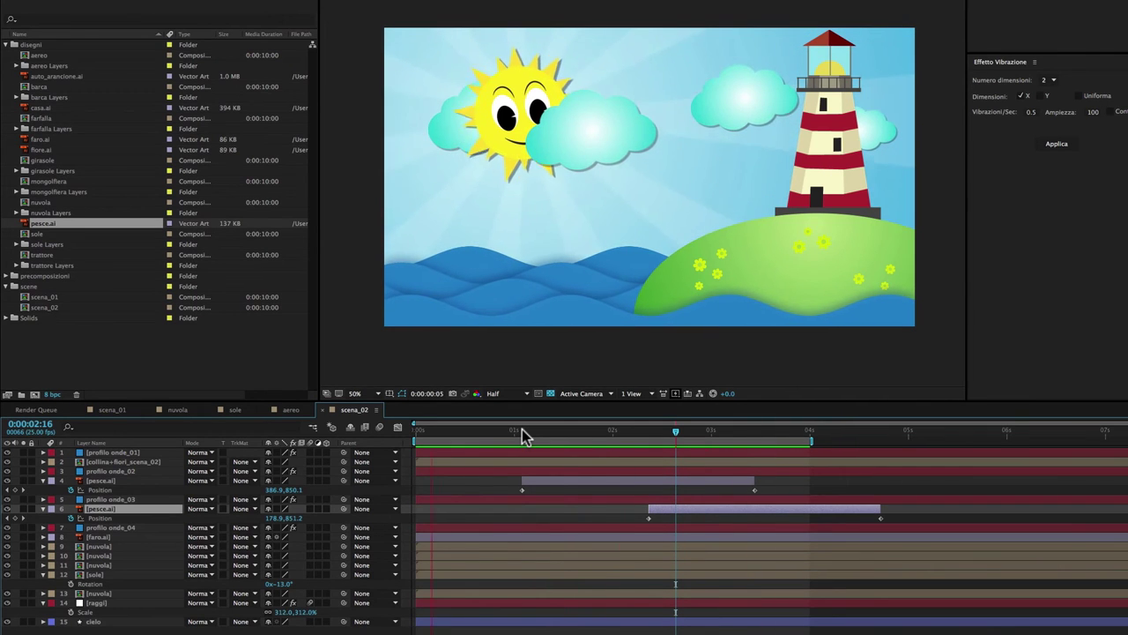
{"action": "key", "text": "space"}
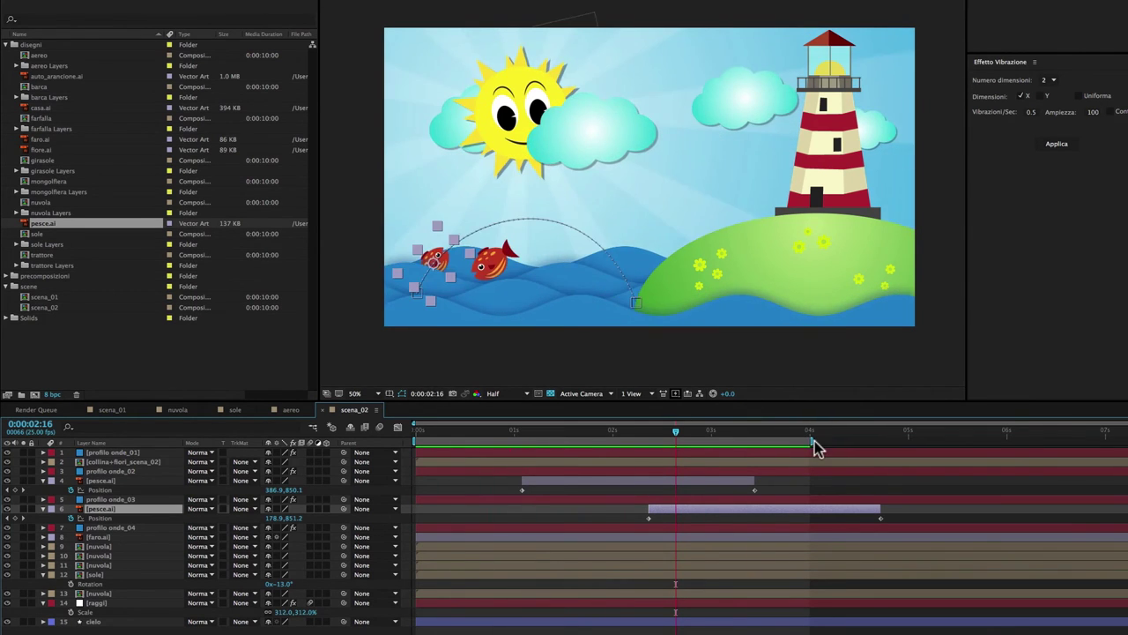
{"action": "left_click_drag", "start_coordinate": [804, 441], "coordinate": [911, 444]}
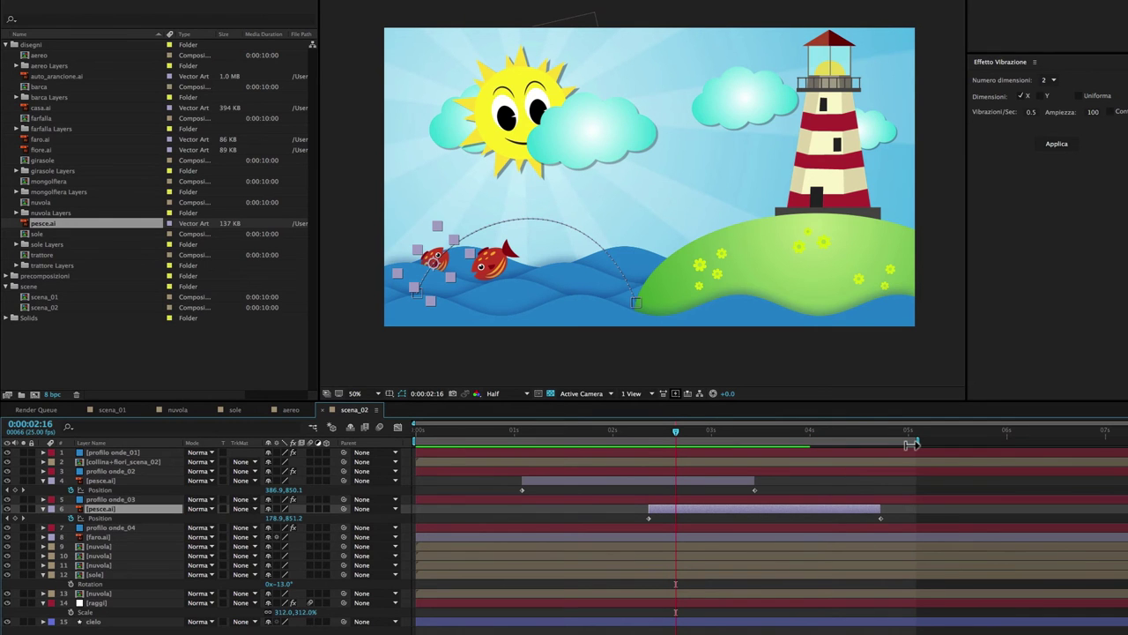
{"action": "key", "text": "space"}
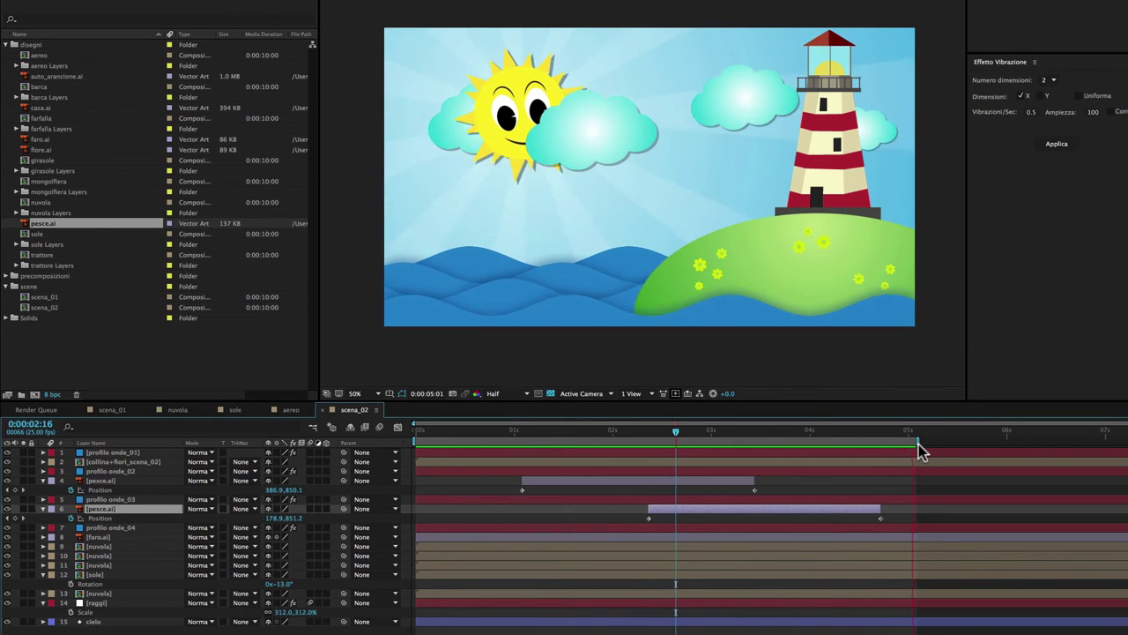
{"action": "left_click", "coordinate": [806, 434]}
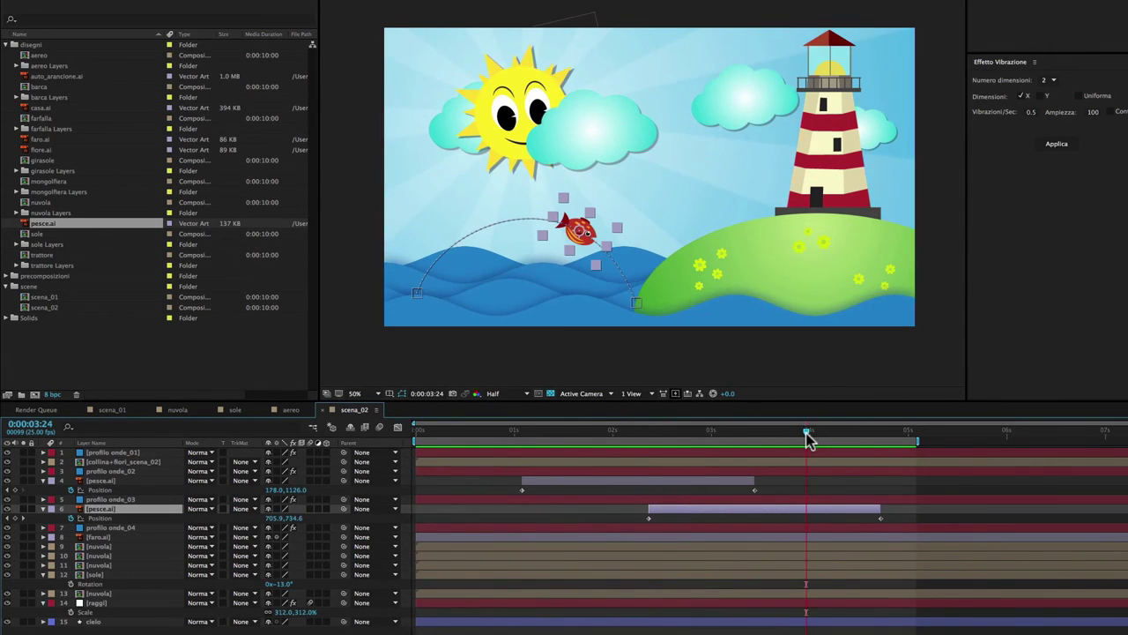
{"action": "left_click", "coordinate": [798, 432]}
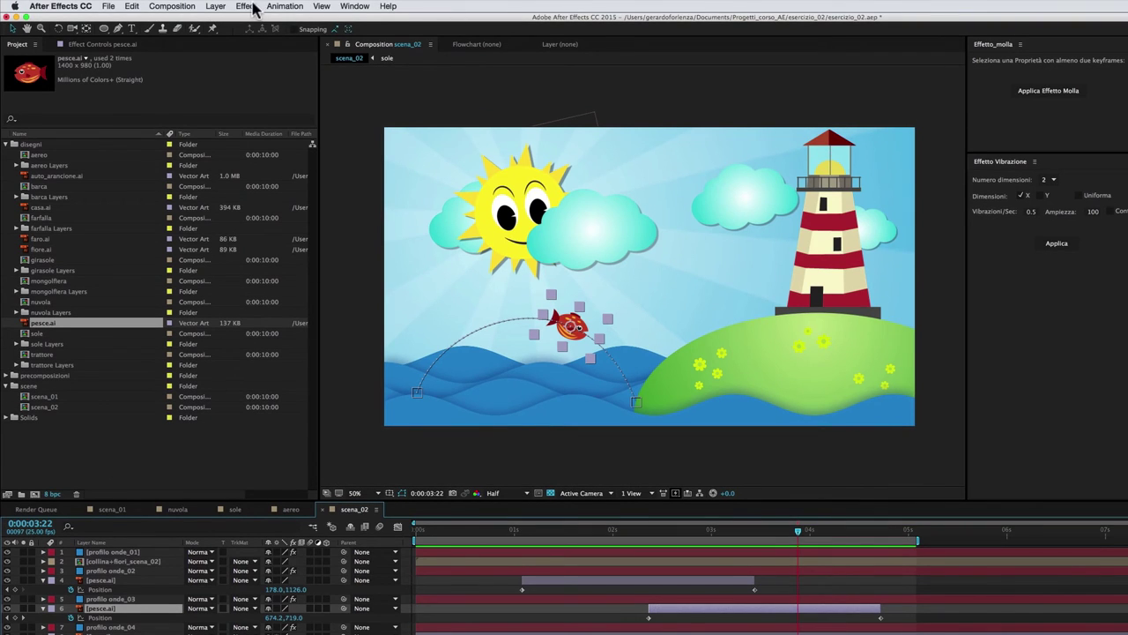
Apply Hue/Saturation to the second fish with Master Hue 1x+193.0°, preview it, and switch to QuickTime.
{"action": "left_click", "coordinate": [251, 7]}
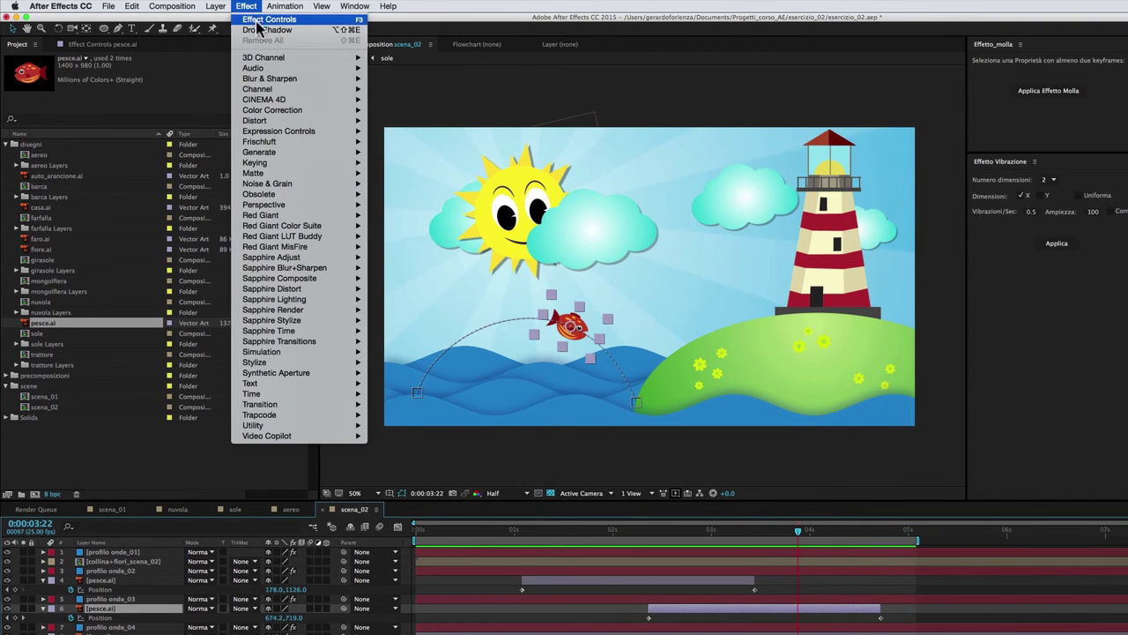
{"action": "mouse_move", "coordinate": [274, 111]}
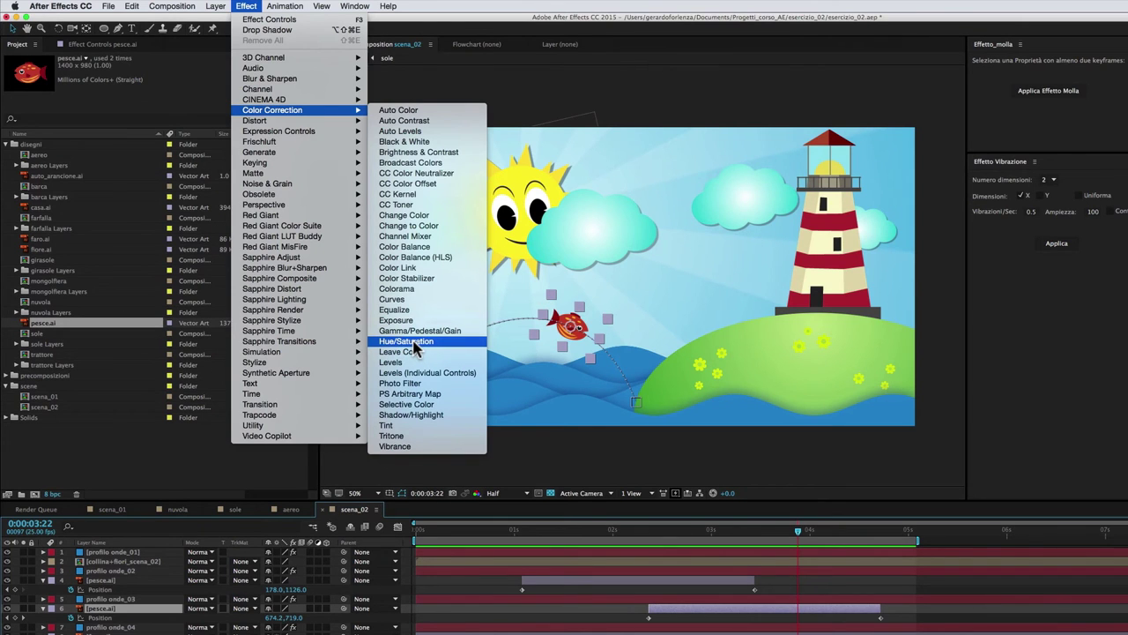
{"action": "left_click", "coordinate": [415, 344]}
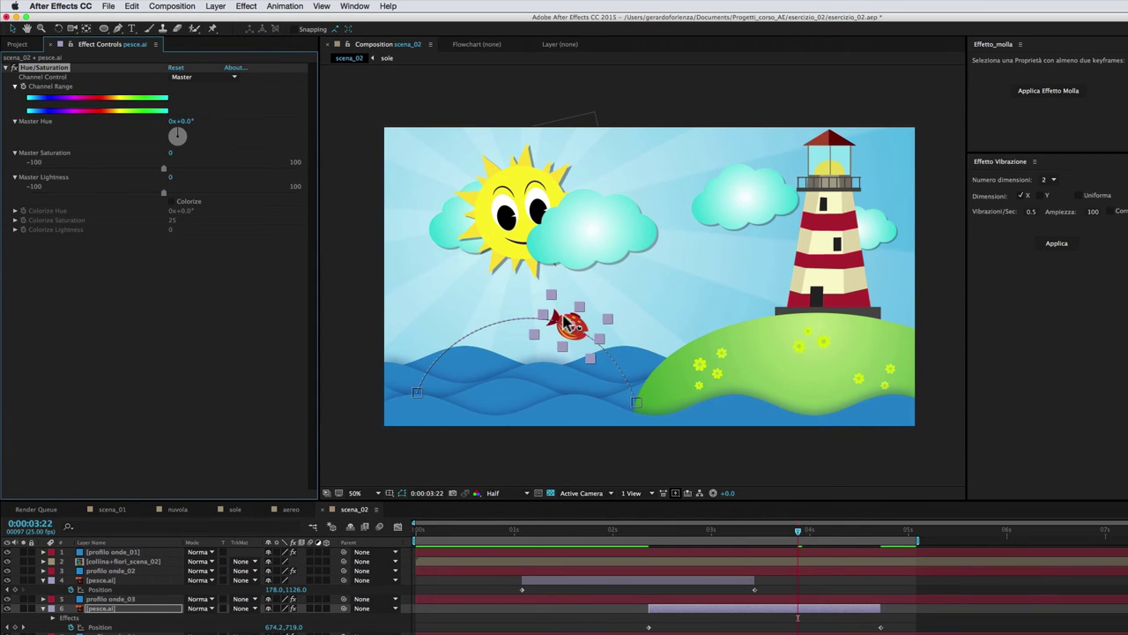
{"action": "left_click_drag", "start_coordinate": [177, 137], "coordinate": [175, 133]}
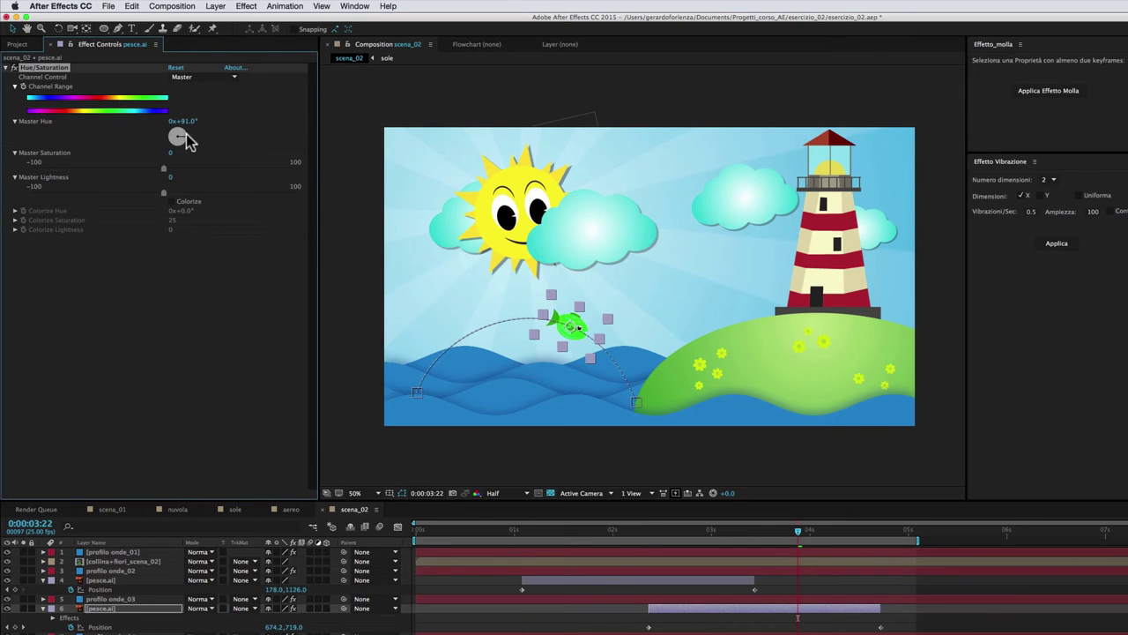
{"action": "mouse_move", "coordinate": [186, 141]}
{"action": "left_mouse_down"}
{"action": "mouse_move", "coordinate": [171, 141]}
{"action": "mouse_move", "coordinate": [181, 134]}
{"action": "mouse_move", "coordinate": [178, 150]}
{"action": "left_mouse_up"}
{"action": "key", "text": "space"}
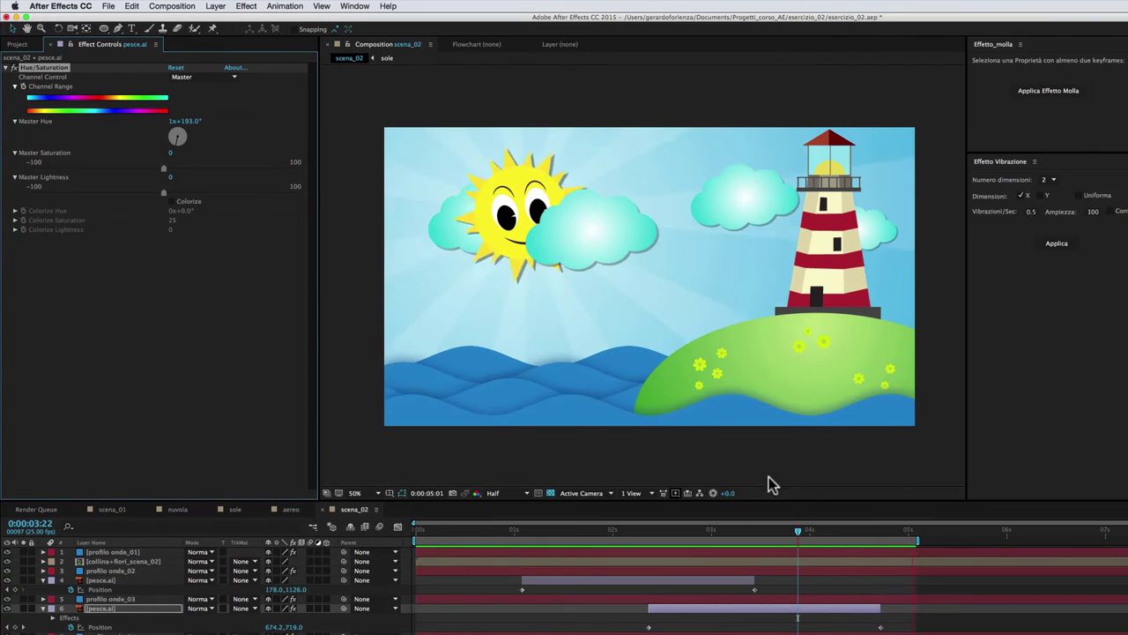
{"action": "left_click", "coordinate": [804, 533]}
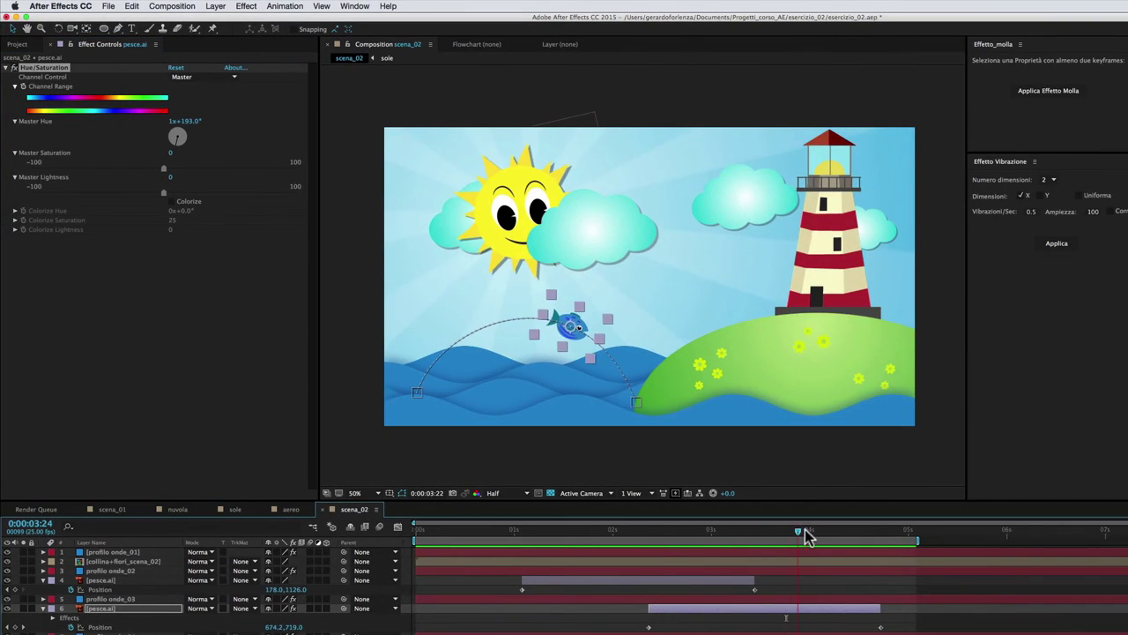
{"action": "key", "text": "super+Tab"}
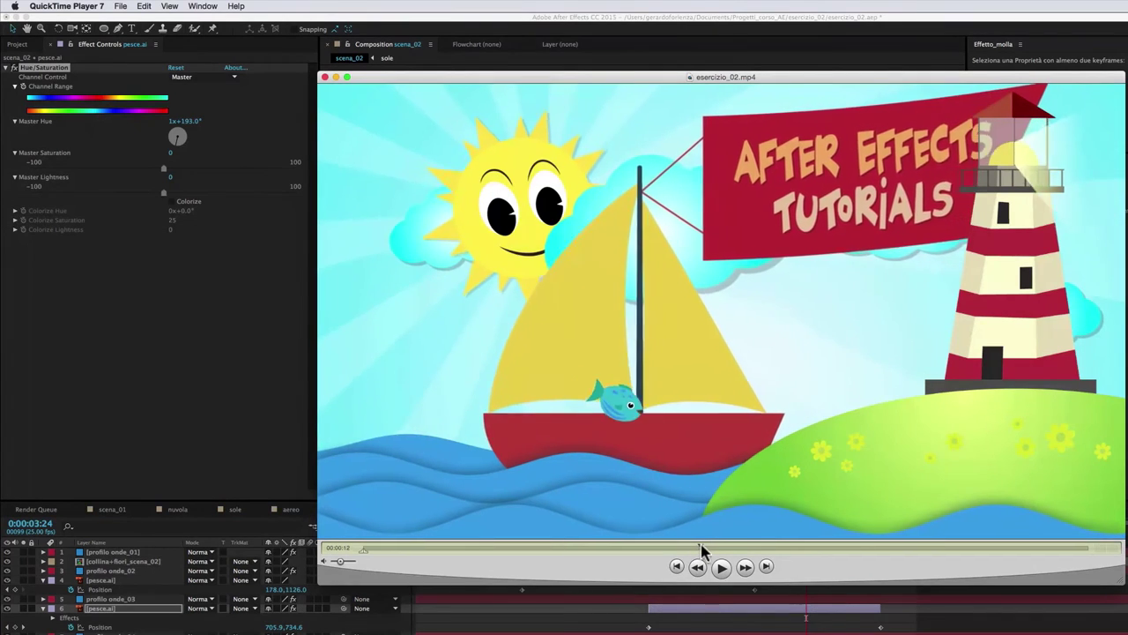
Scrub and frame-step esercizio_02.mp4 forward to check the purple fish near the island.
{"action": "left_click_drag", "start_coordinate": [693, 551], "coordinate": [714, 548]}
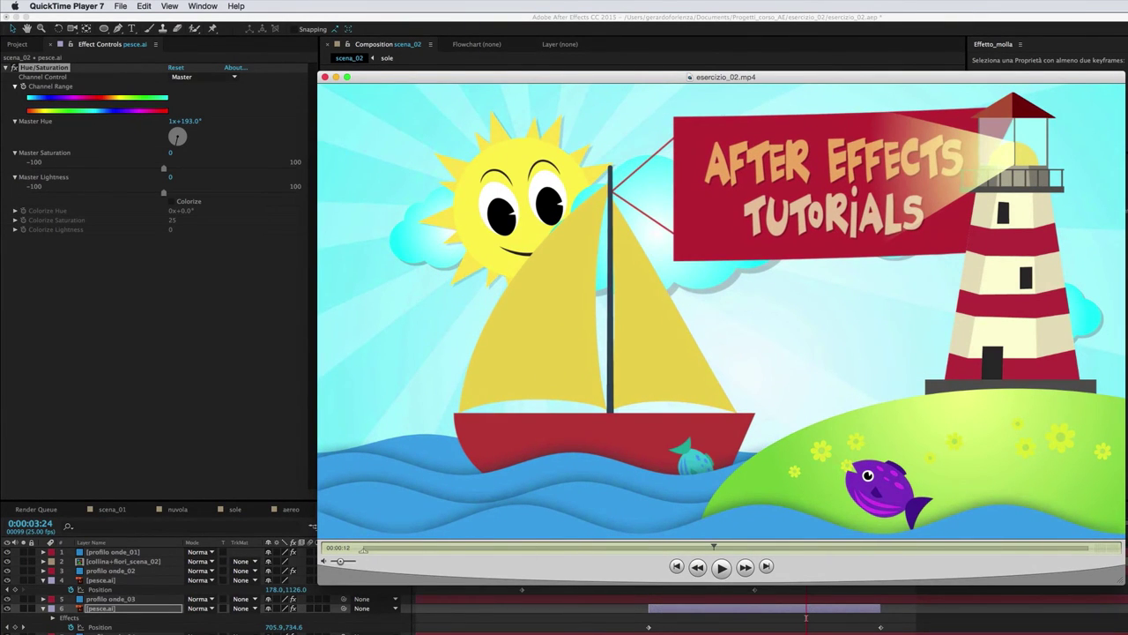
{"action": "key", "text": "Right"}
{"action": "key", "text": "Right"}
{"action": "key", "text": "Right"}
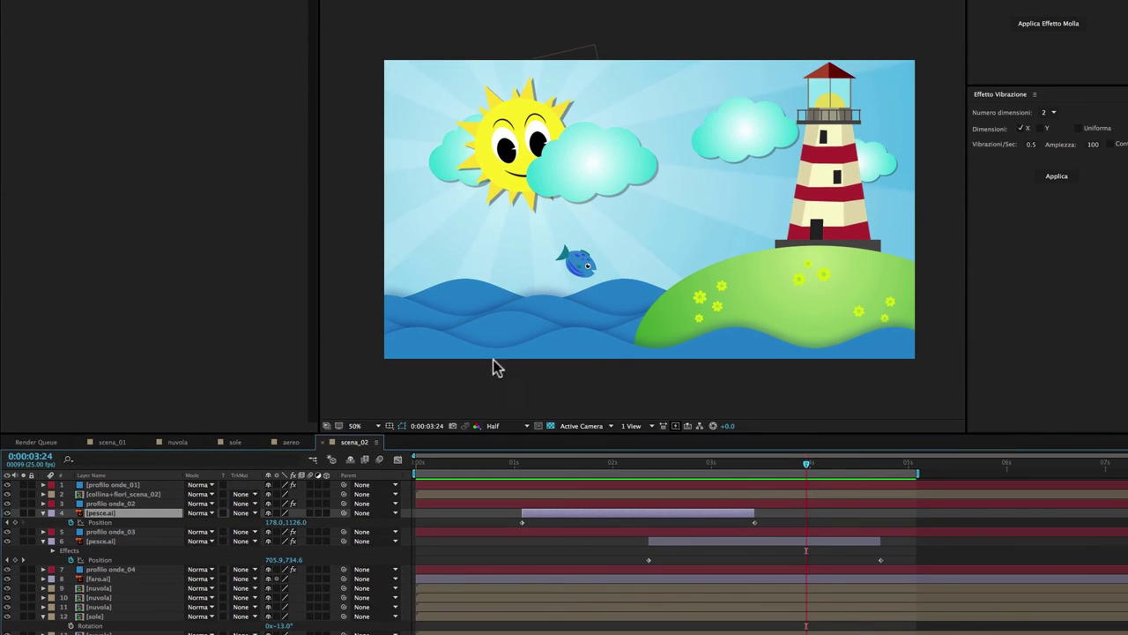
Duplicate the fish mid-leap, move it up the stack, lower its path's end below the island, and enlarge it.
{"action": "left_click_drag", "start_coordinate": [693, 462], "coordinate": [636, 463]}
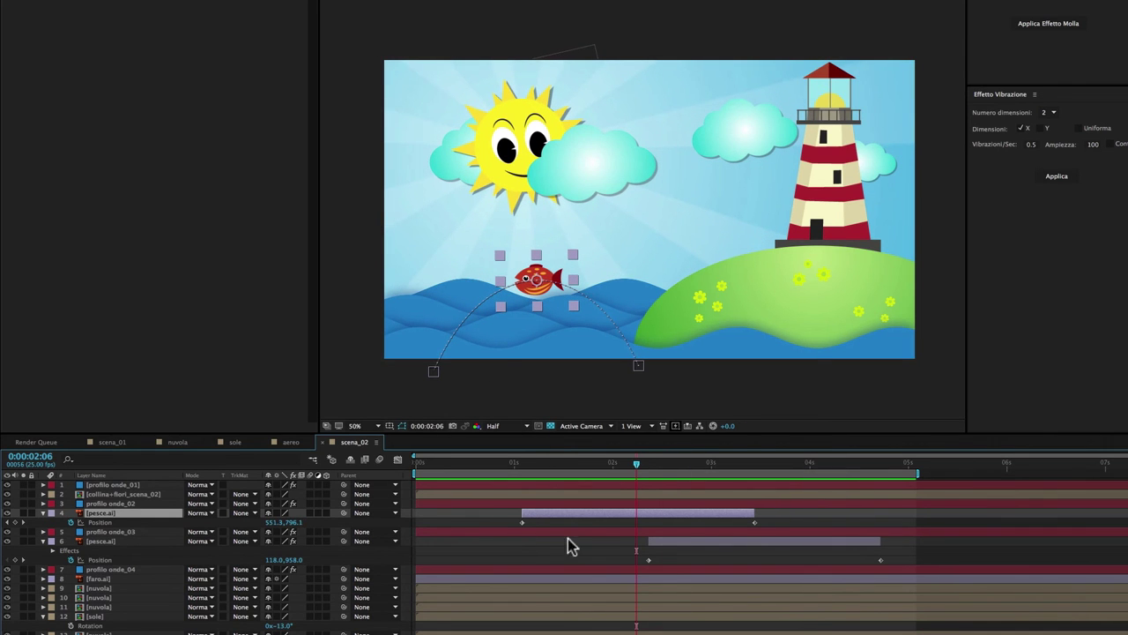
{"action": "key", "text": "super+d"}
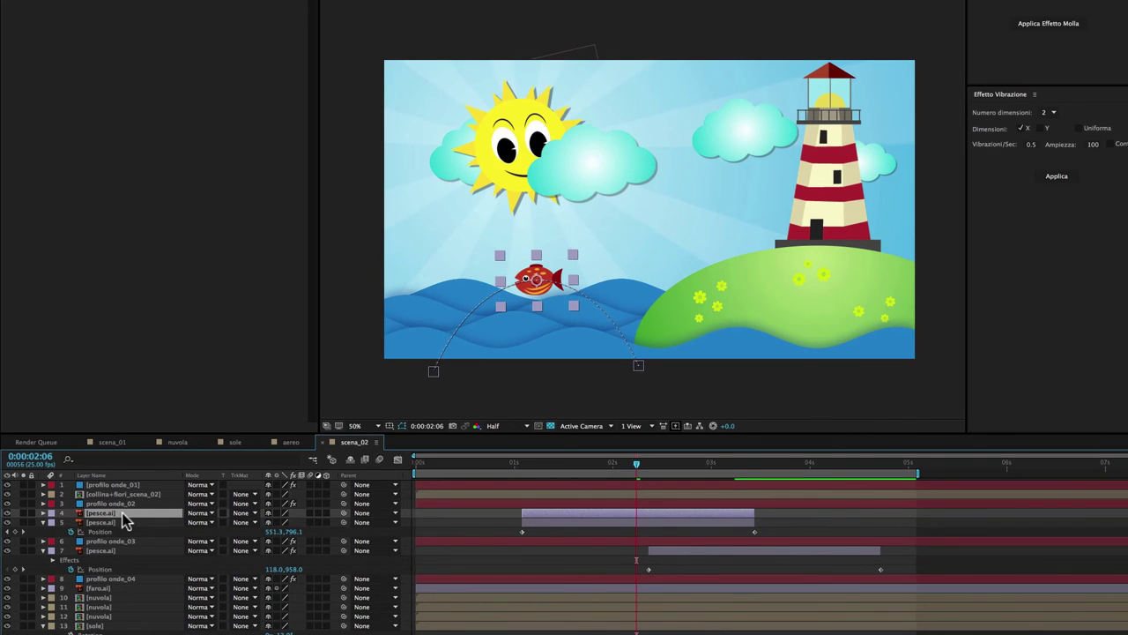
{"action": "left_click_drag", "start_coordinate": [123, 515], "coordinate": [161, 492]}
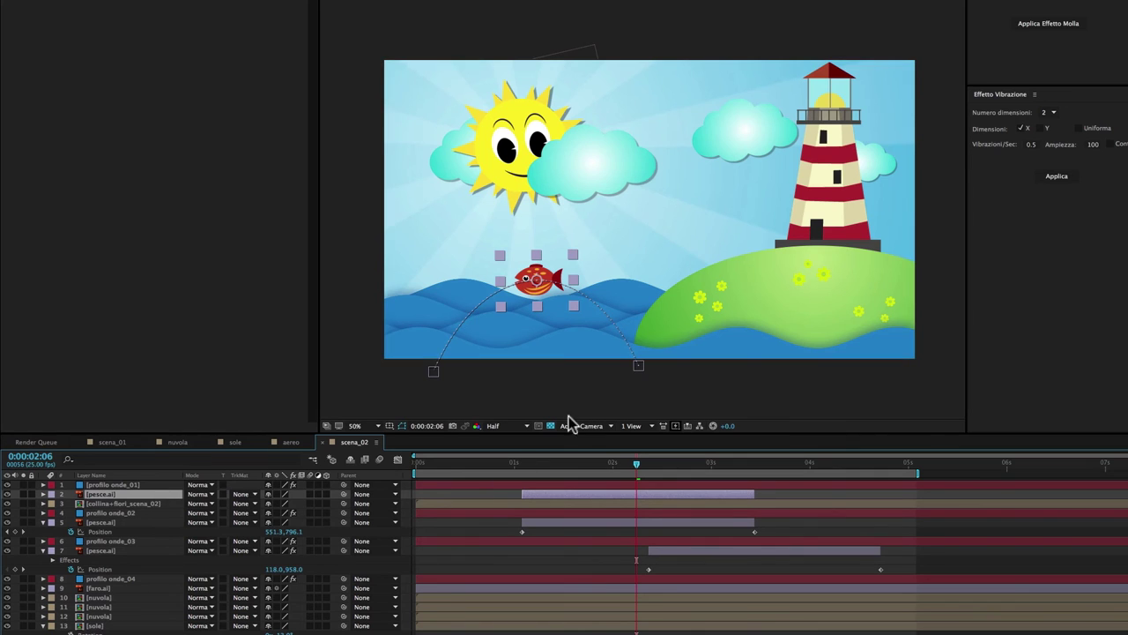
{"action": "mouse_move", "coordinate": [639, 362]}
{"action": "left_mouse_down"}
{"action": "mouse_move", "coordinate": [642, 352]}
{"action": "mouse_move", "coordinate": [821, 378]}
{"action": "mouse_move", "coordinate": [825, 388]}
{"action": "left_mouse_up"}
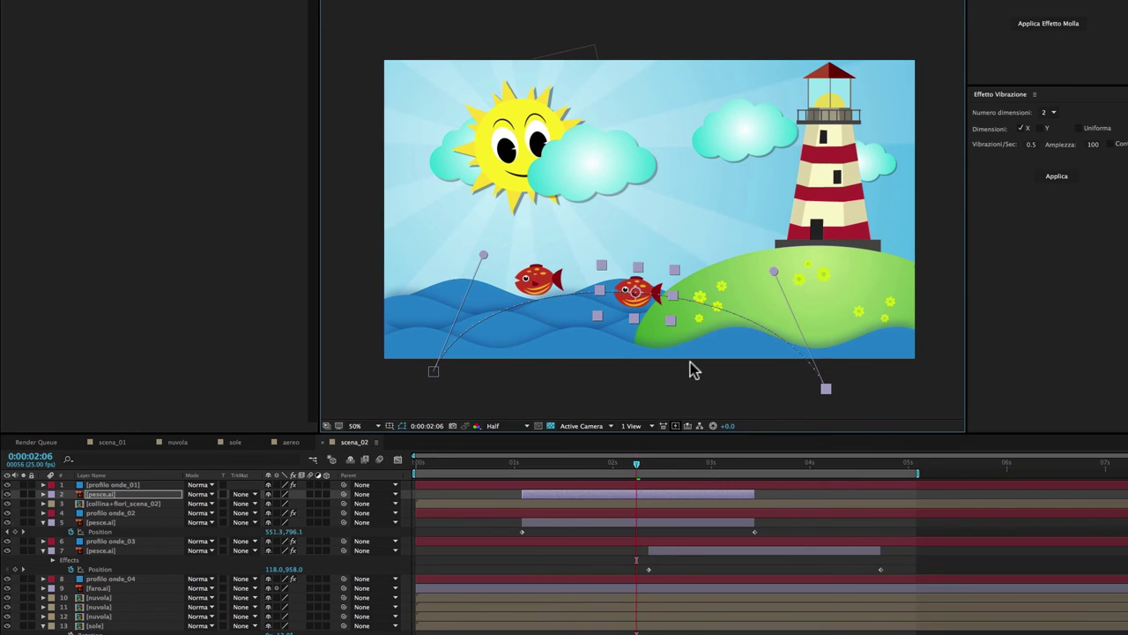
{"action": "left_click_drag", "start_coordinate": [433, 371], "coordinate": [515, 386]}
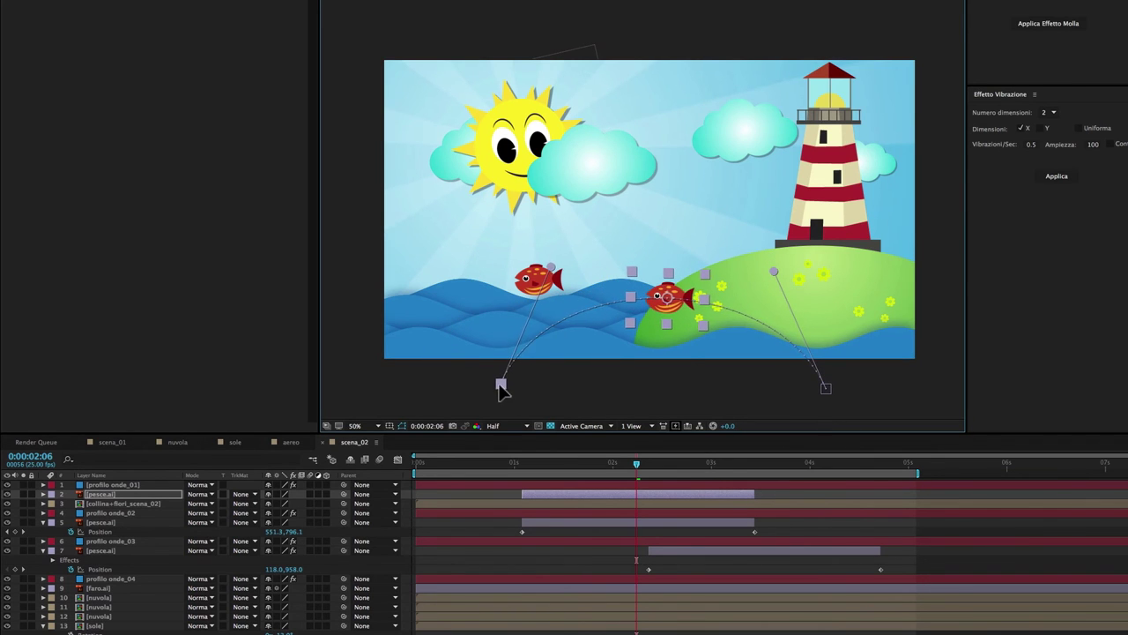
{"action": "left_click_drag", "start_coordinate": [714, 280], "coordinate": [727, 273]}
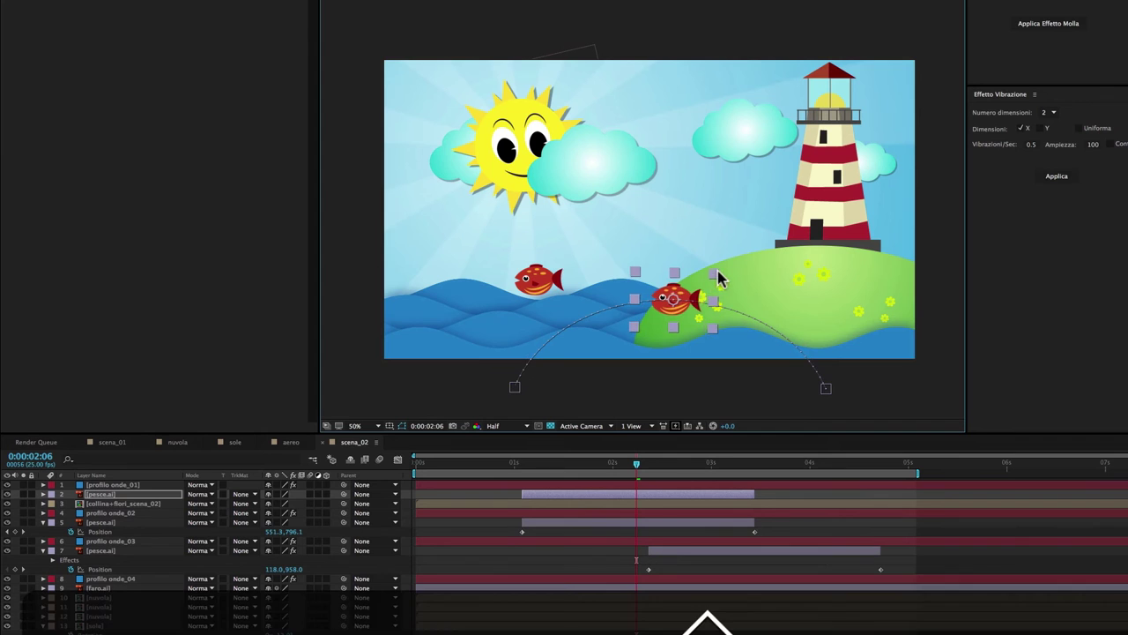
Curve the new fish's arc higher, start its bar later, and extend the preview range to 0:00:04:23.
{"action": "left_click_drag", "start_coordinate": [826, 388], "coordinate": [763, 242]}
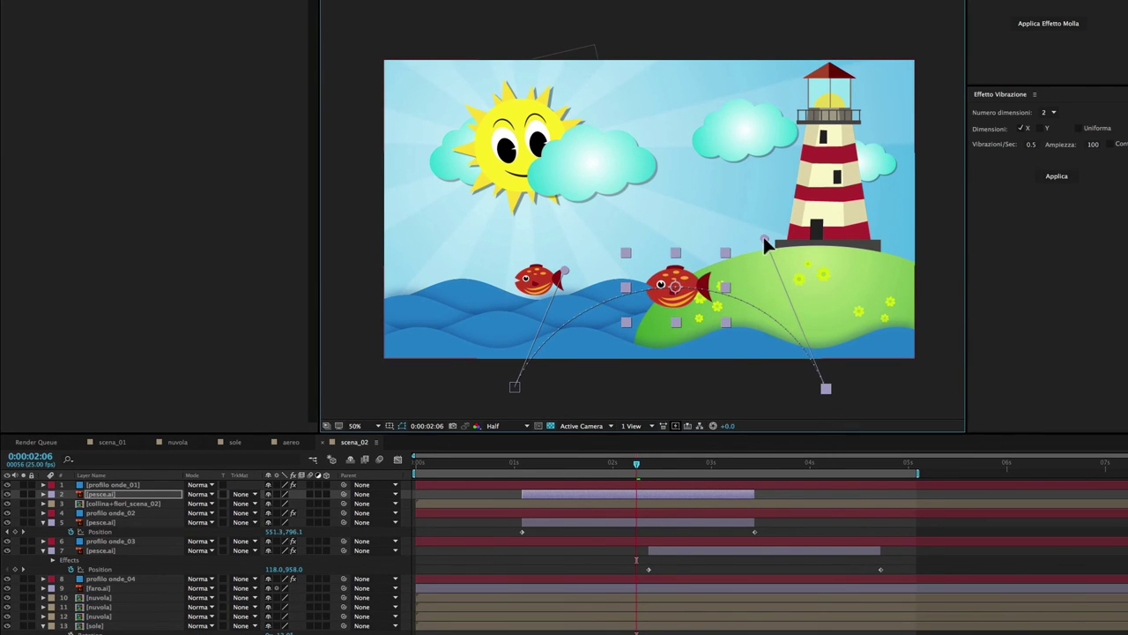
{"action": "left_click_drag", "start_coordinate": [565, 276], "coordinate": [564, 256]}
{"action": "left_click_drag", "start_coordinate": [517, 386], "coordinate": [506, 382]}
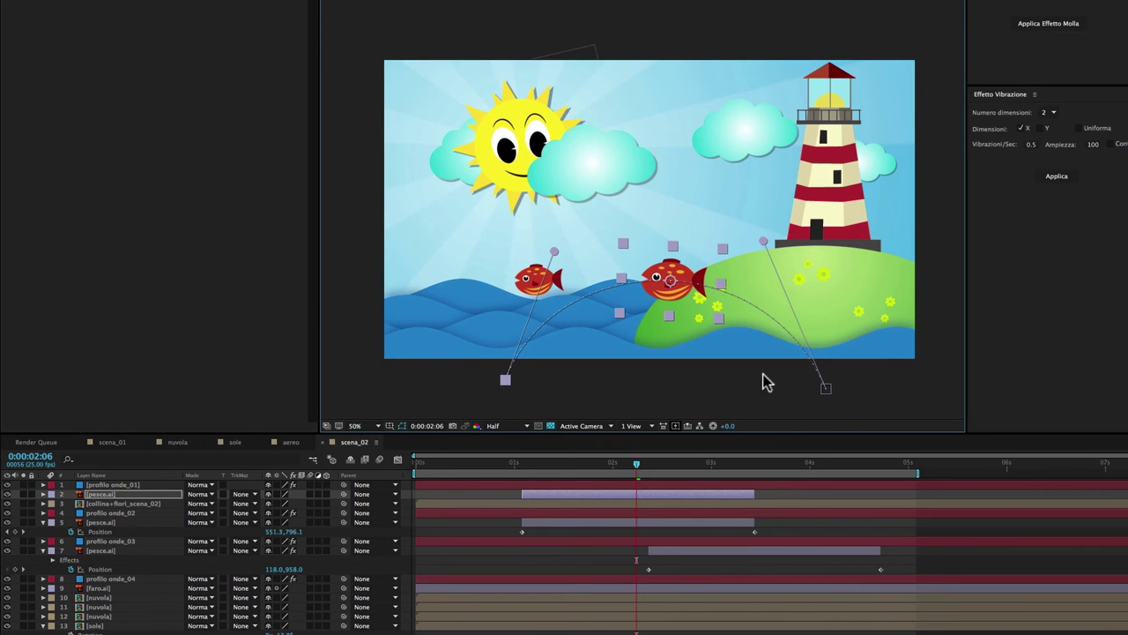
{"action": "left_click_drag", "start_coordinate": [826, 389], "coordinate": [825, 386]}
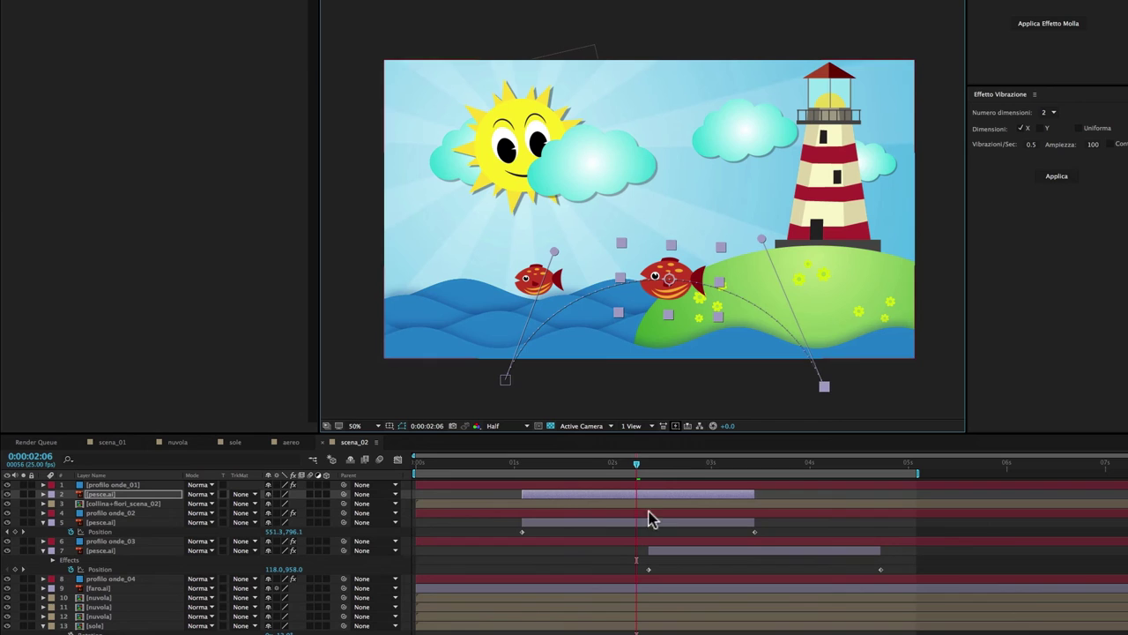
{"action": "left_click_drag", "start_coordinate": [615, 499], "coordinate": [873, 498]}
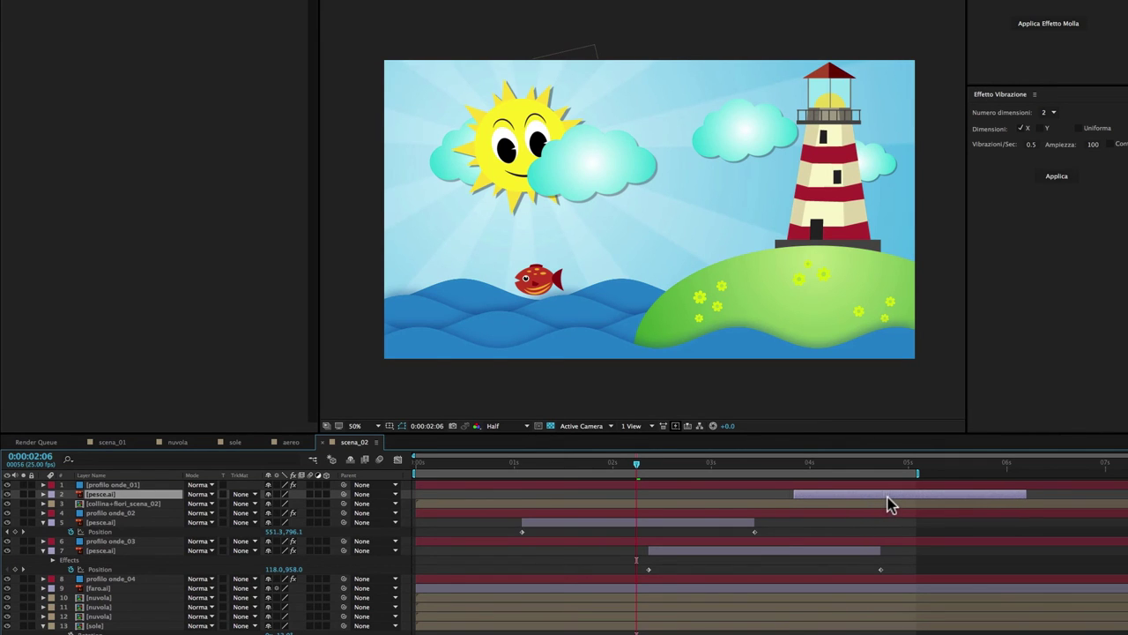
{"action": "left_click_drag", "start_coordinate": [882, 502], "coordinate": [1031, 474]}
{"action": "left_click", "coordinate": [901, 468]}
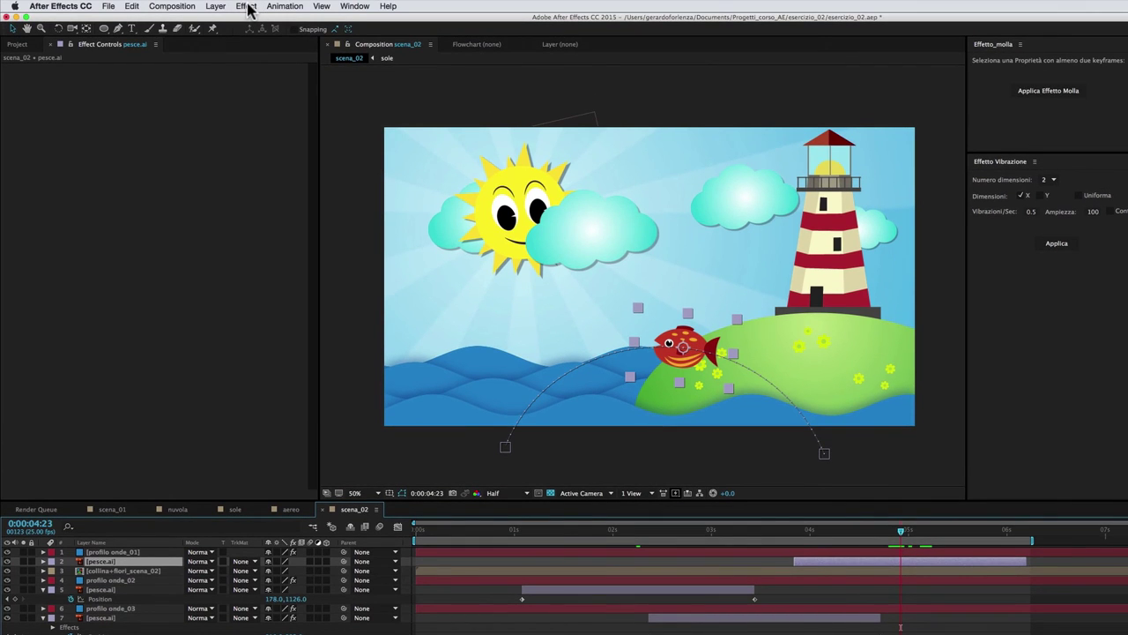
Turn the second fish purple with Hue/Saturation at Master Hue 265°, then preview the animation.
{"action": "left_click", "coordinate": [247, 7]}
{"action": "mouse_move", "coordinate": [287, 111]}
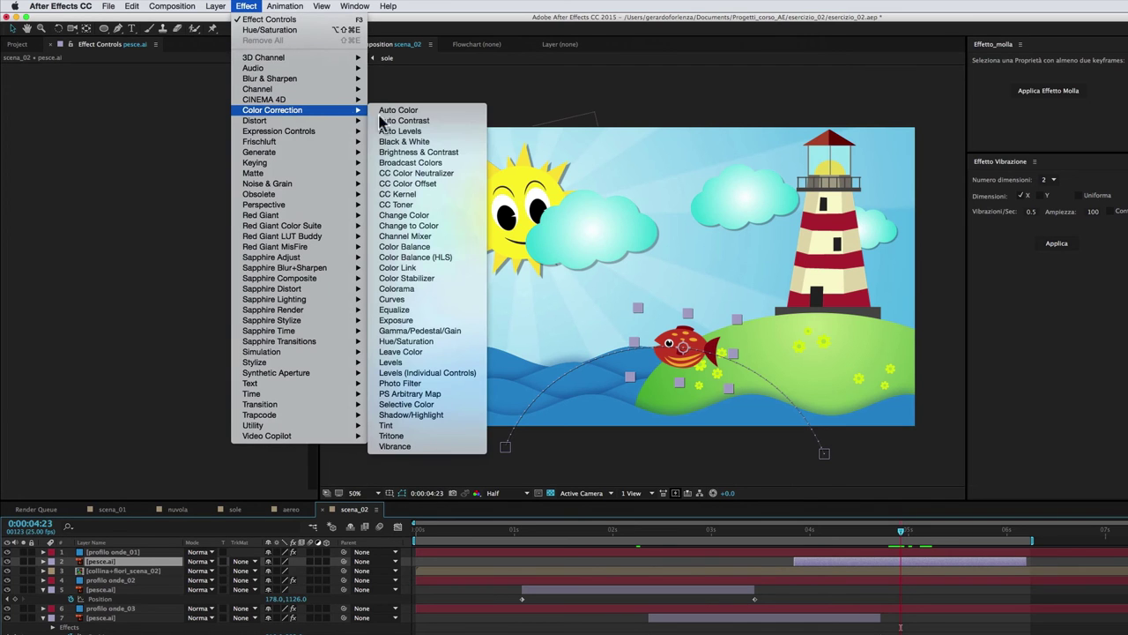
{"action": "left_click", "coordinate": [432, 343]}
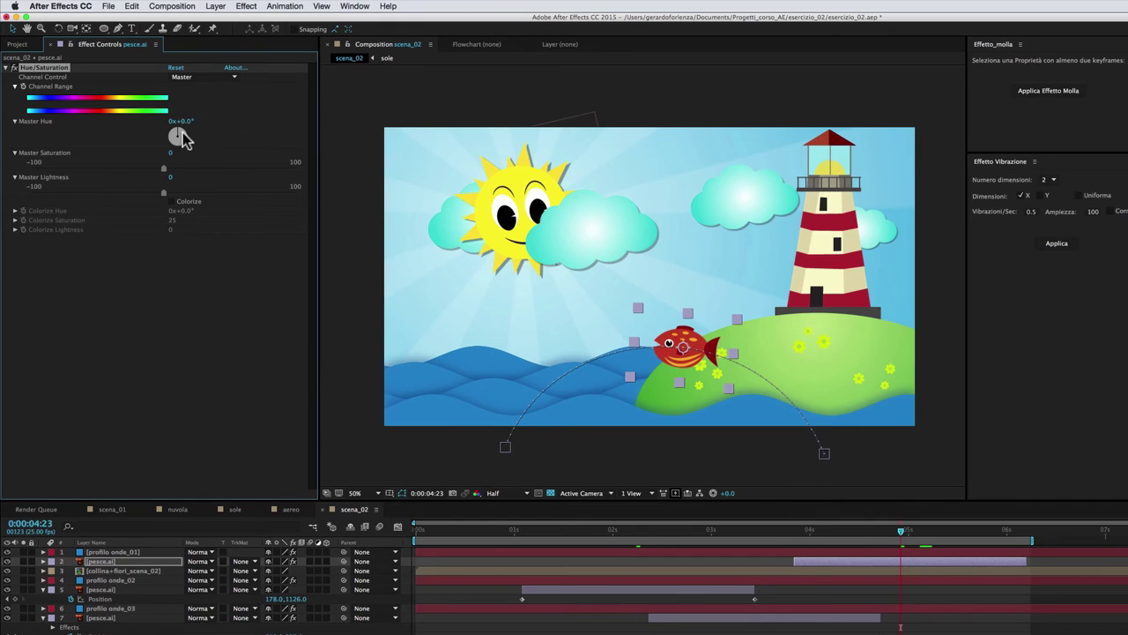
{"action": "mouse_move", "coordinate": [179, 135]}
{"action": "left_mouse_down"}
{"action": "mouse_move", "coordinate": [173, 156]}
{"action": "mouse_move", "coordinate": [172, 144]}
{"action": "left_mouse_up"}
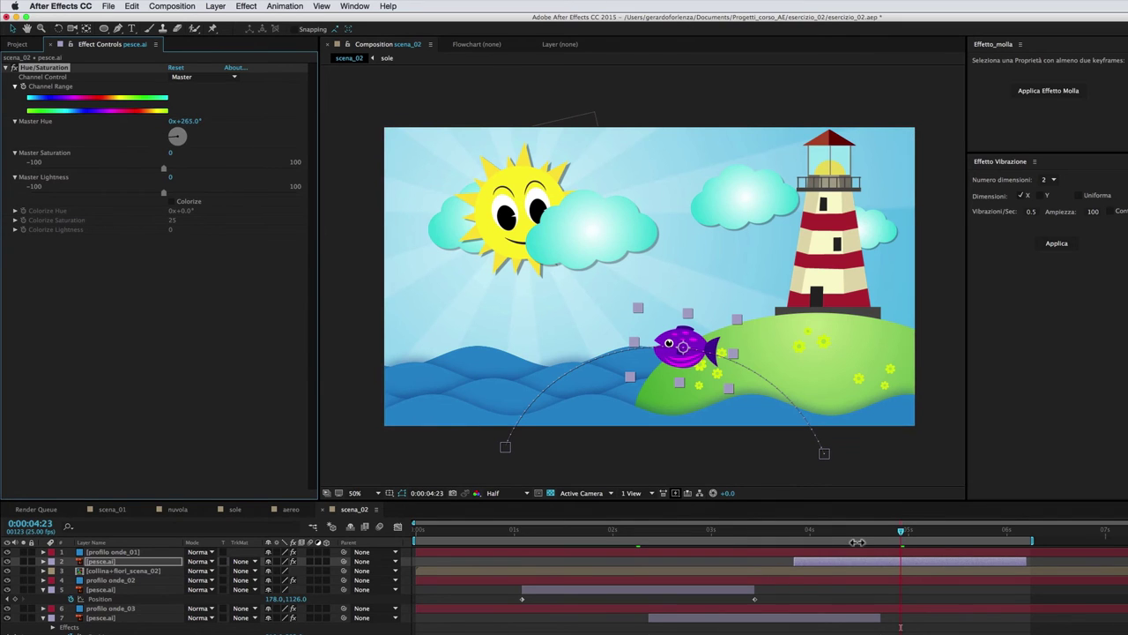
{"action": "key", "text": "space"}
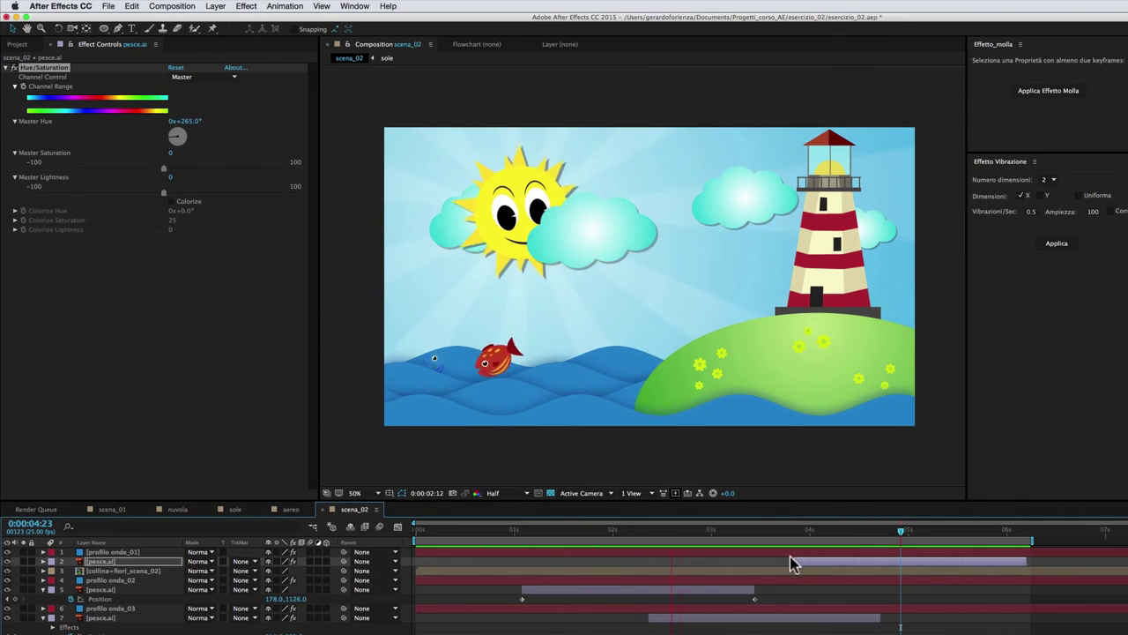
Check the purple fish by the island in the esercizio_02.mp4 reference, then return to After Effects.
{"action": "key", "text": "super+Tab"}
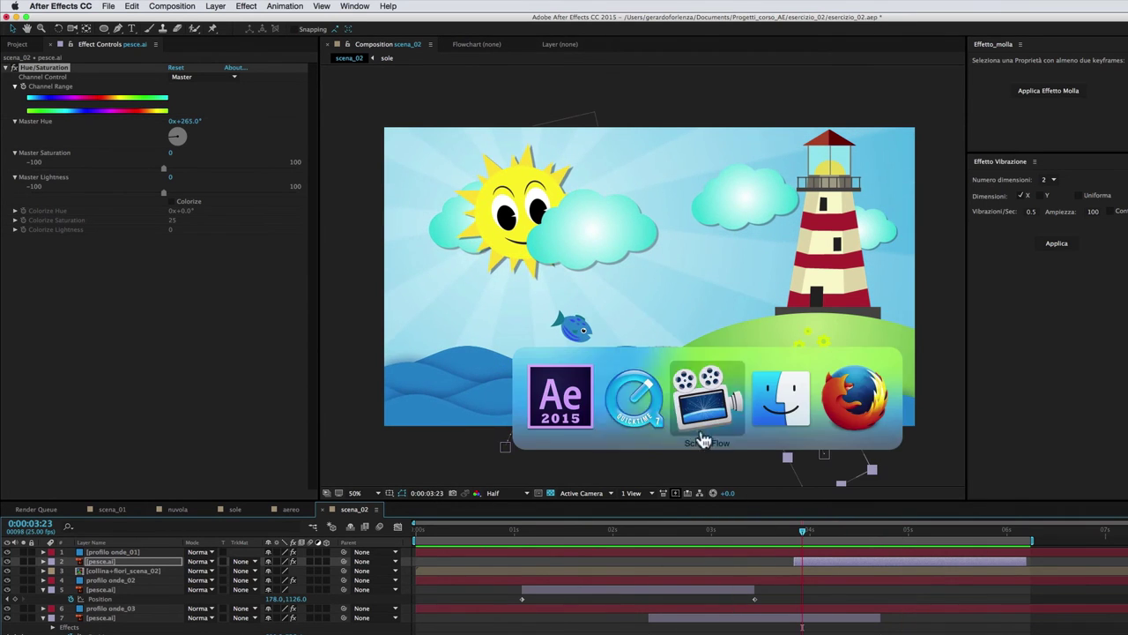
{"action": "left_click", "coordinate": [660, 414]}
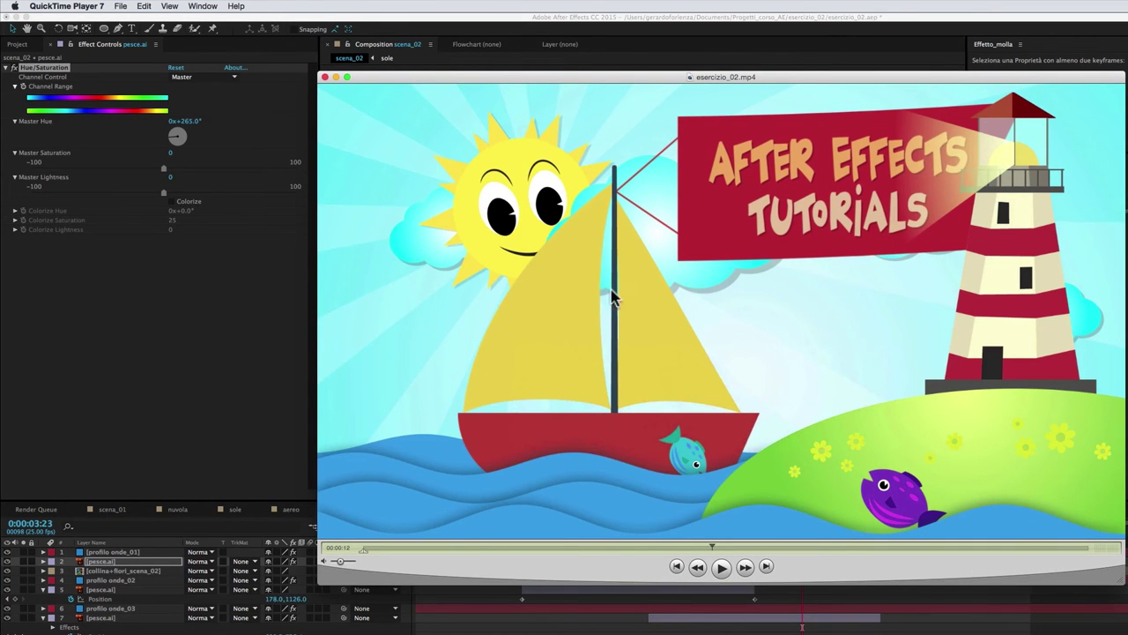
{"action": "key", "text": "super+Tab"}
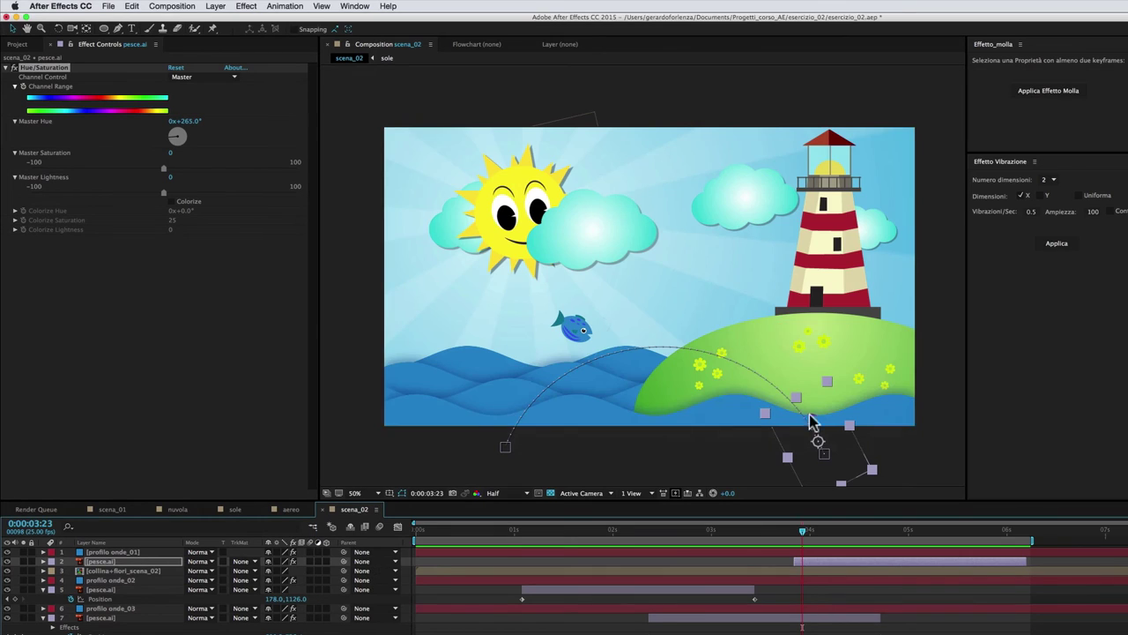
Open the barca boat composition and set its boat layer to best quality.
{"action": "left_click", "coordinate": [19, 44]}
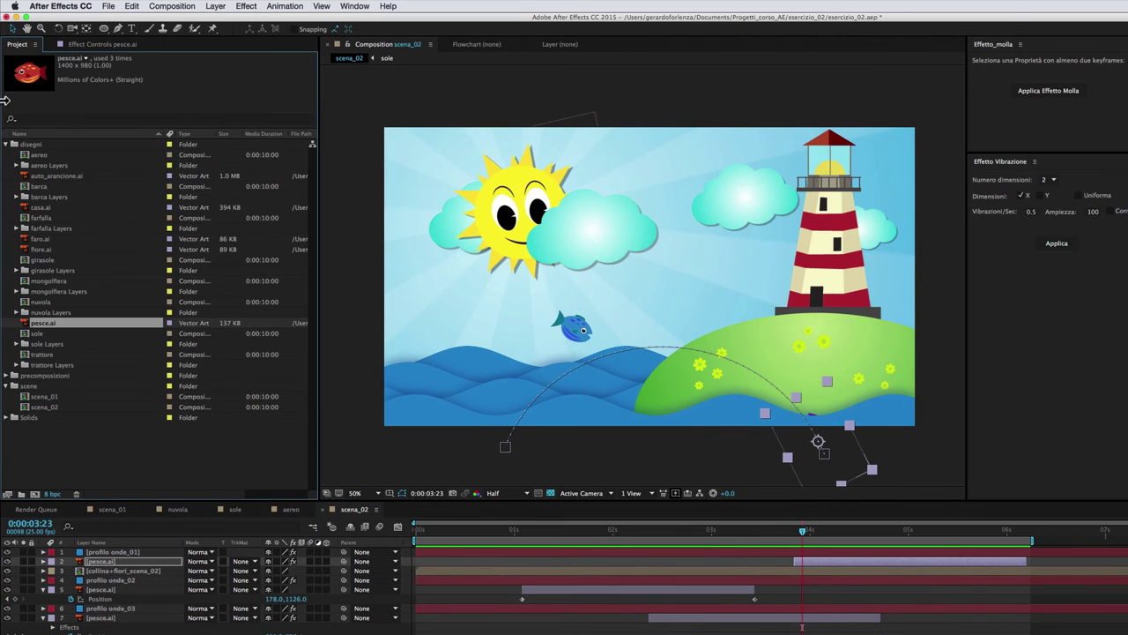
{"action": "left_click", "coordinate": [39, 187]}
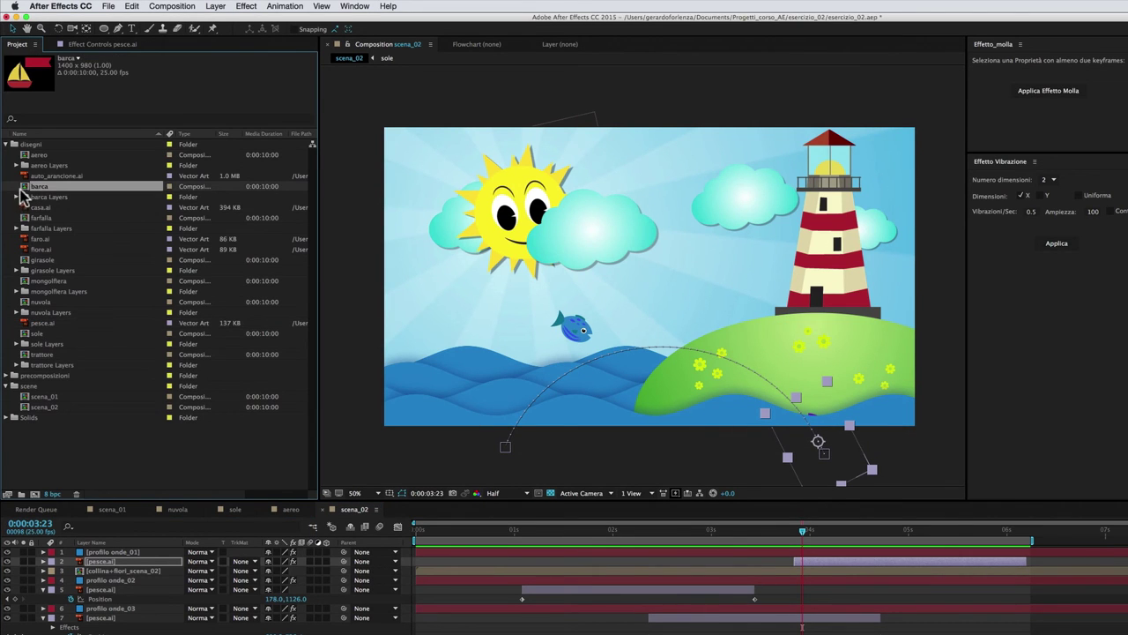
{"action": "double_click", "coordinate": [25, 188]}
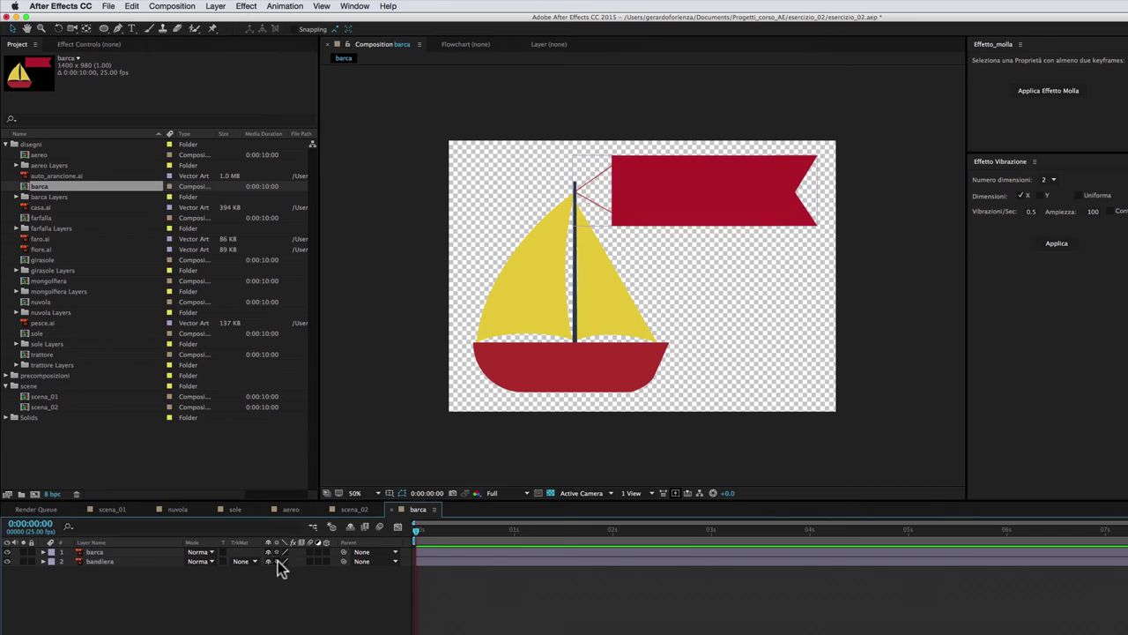
{"action": "left_click", "coordinate": [282, 552]}
Go to 0:00:00:15 in barca, select the bandiera flag layer, and bring up the reference video.
{"action": "left_click", "coordinate": [355, 510]}
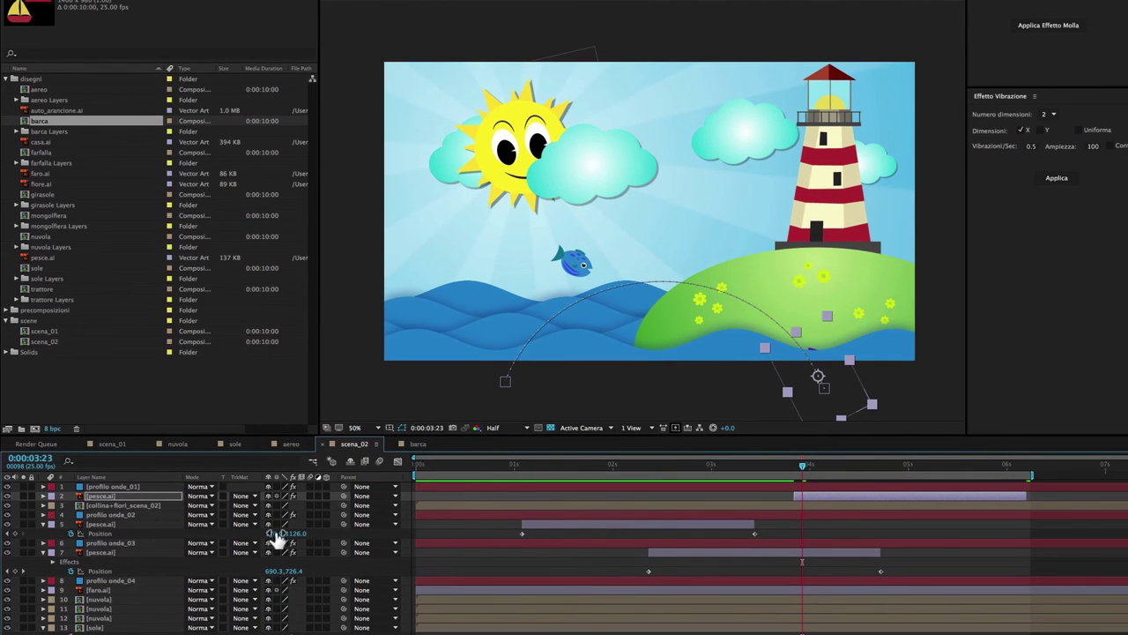
{"action": "left_click", "coordinate": [277, 532]}
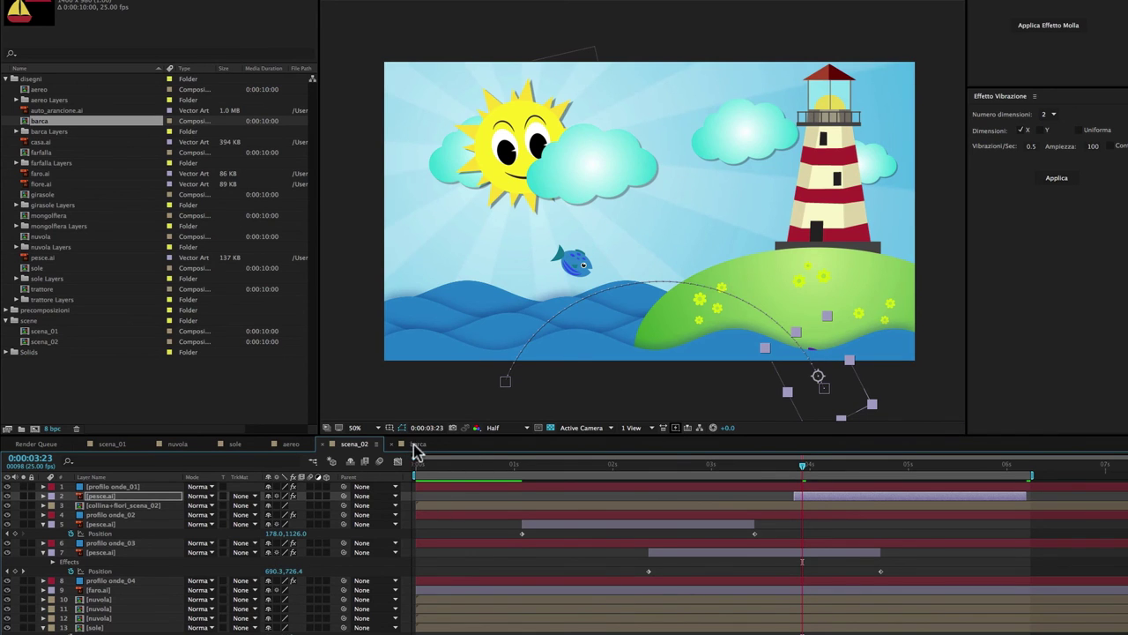
{"action": "left_click", "coordinate": [418, 445]}
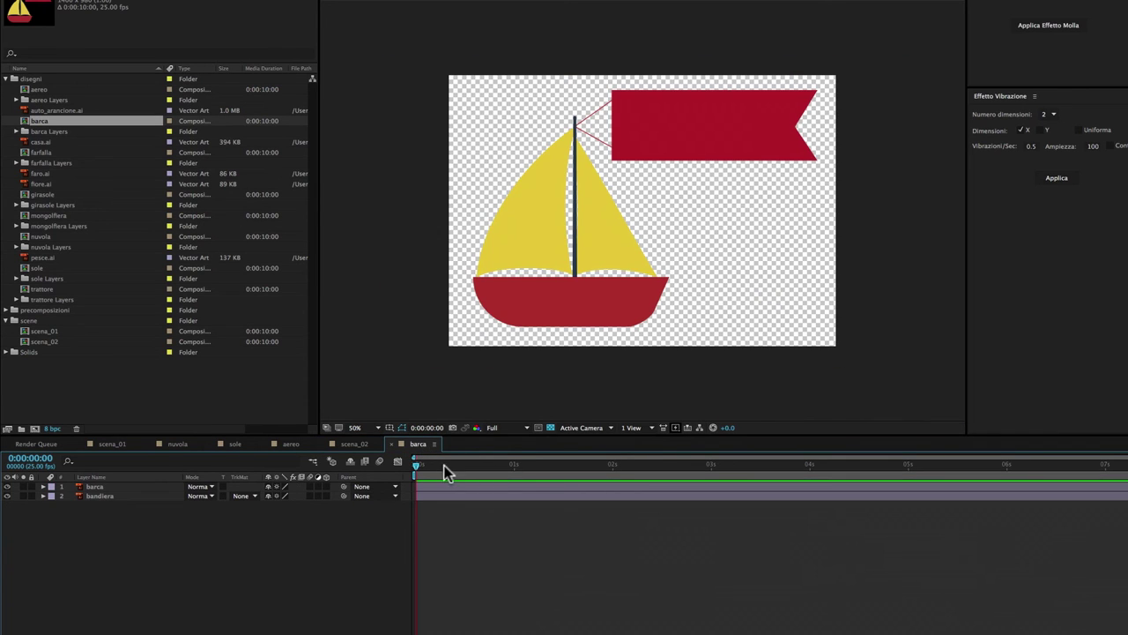
{"action": "left_click", "coordinate": [440, 466]}
{"action": "left_click_drag", "start_coordinate": [479, 474], "coordinate": [475, 474]}
{"action": "left_click", "coordinate": [707, 132]}
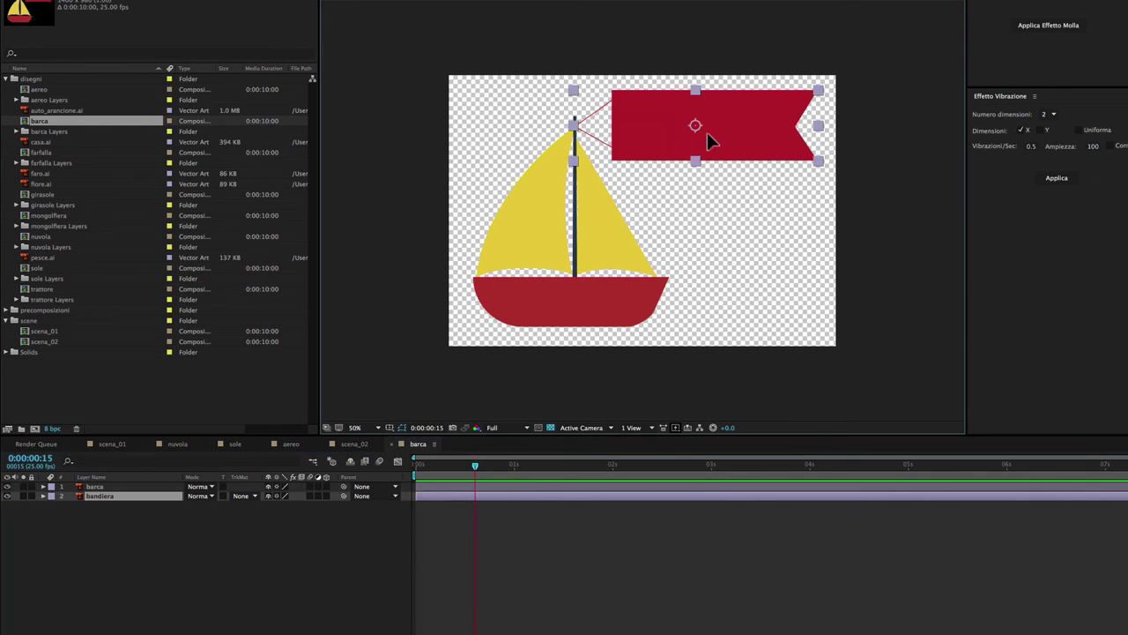
{"action": "key", "text": "super+Tab"}
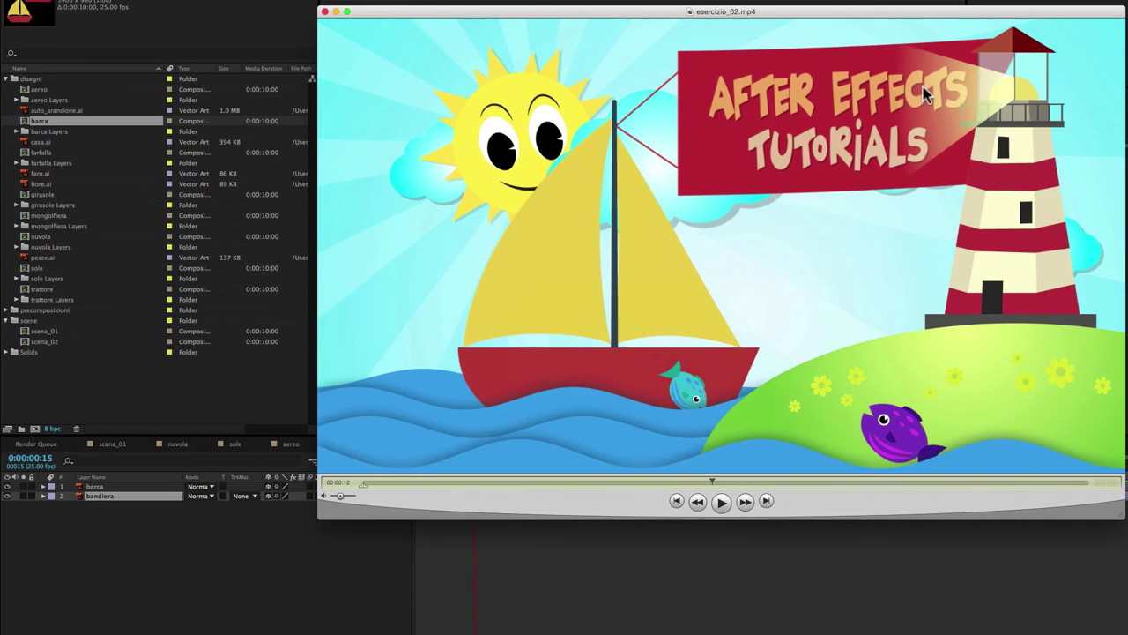
Scrub the reference video through the banner's waving motion, then close it and return to barca.
{"action": "mouse_move", "coordinate": [454, 489]}
{"action": "left_mouse_down"}
{"action": "mouse_move", "coordinate": [717, 499]}
{"action": "mouse_move", "coordinate": [723, 458]}
{"action": "left_mouse_up"}
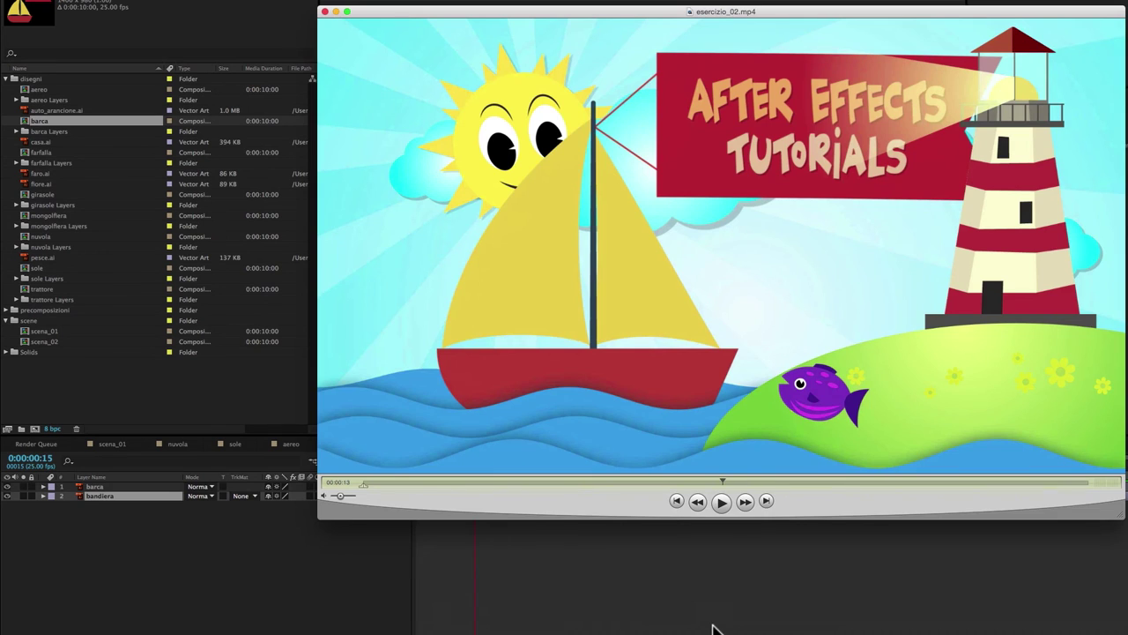
{"action": "left_click", "coordinate": [714, 629]}
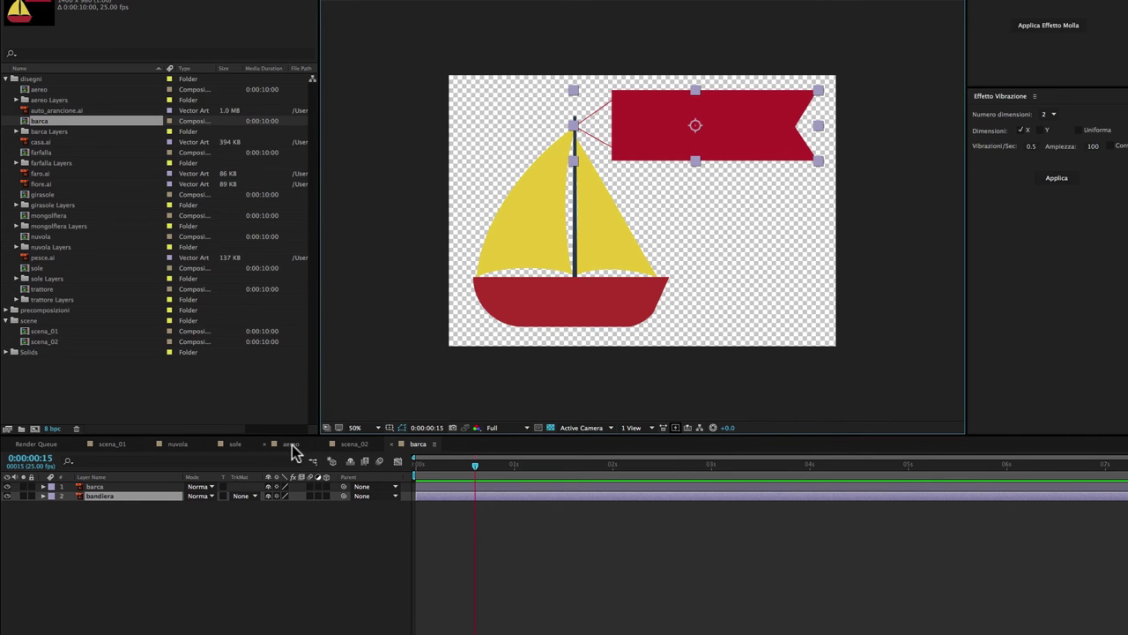
Copy the MOTION GRAPHICS text layer from the aereo plane composition with Edit > Copy.
{"action": "left_click", "coordinate": [293, 445]}
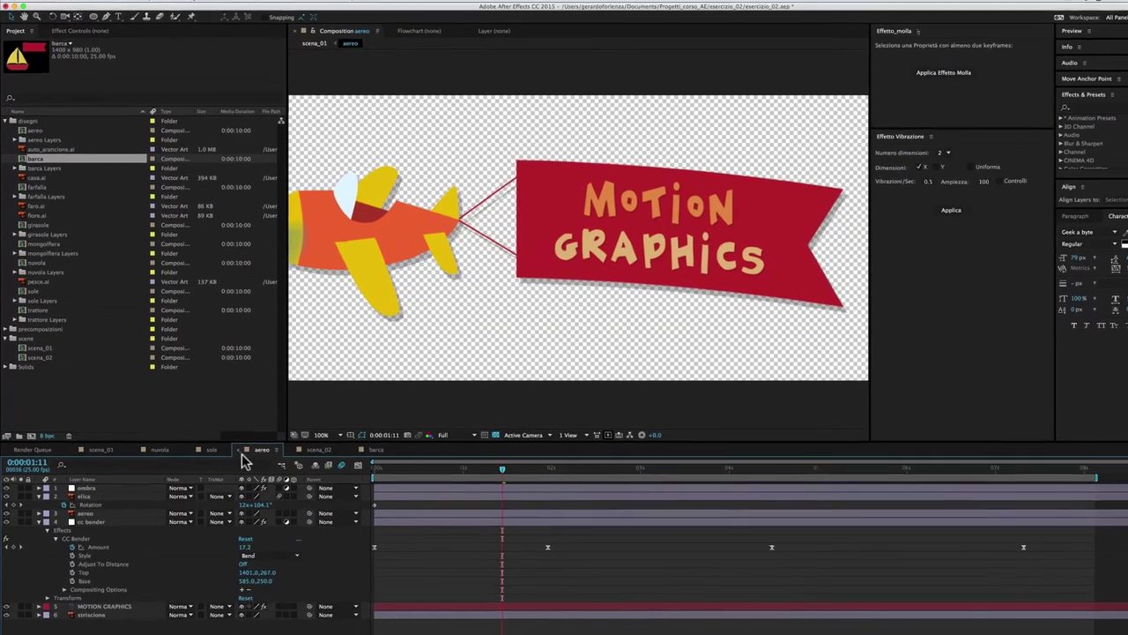
{"action": "left_click", "coordinate": [99, 606]}
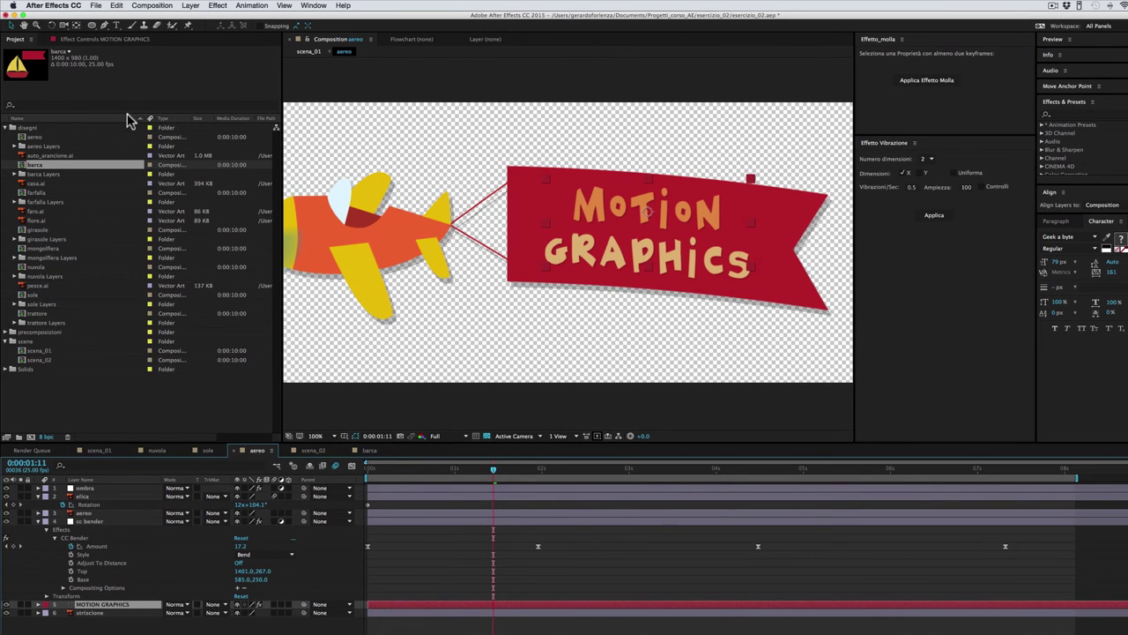
{"action": "left_click", "coordinate": [117, 6]}
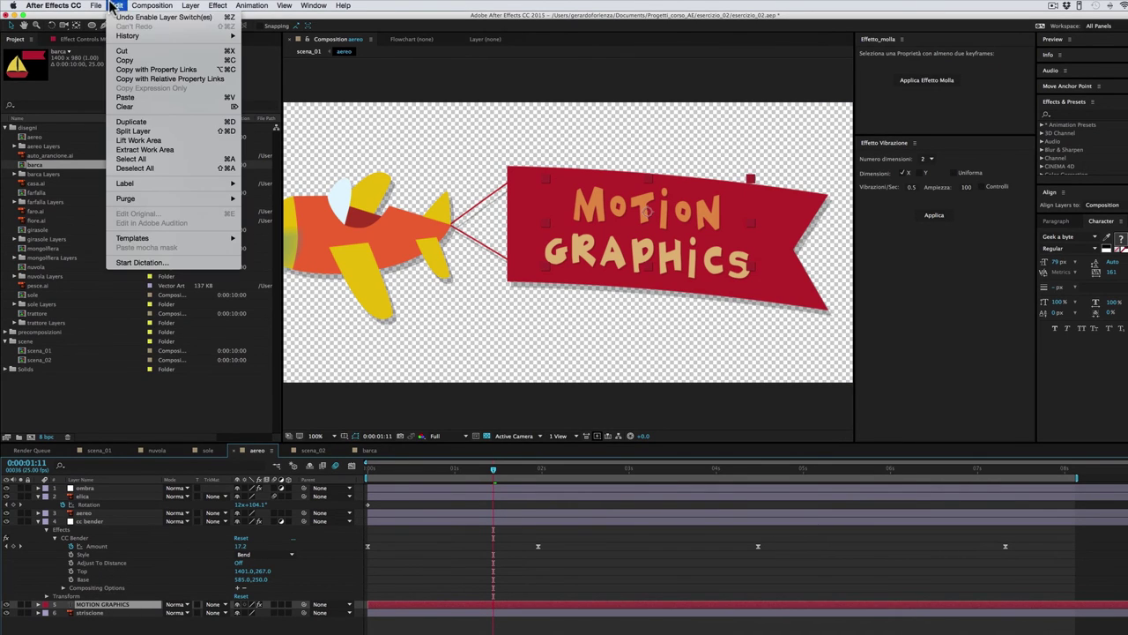
{"action": "left_click", "coordinate": [136, 68]}
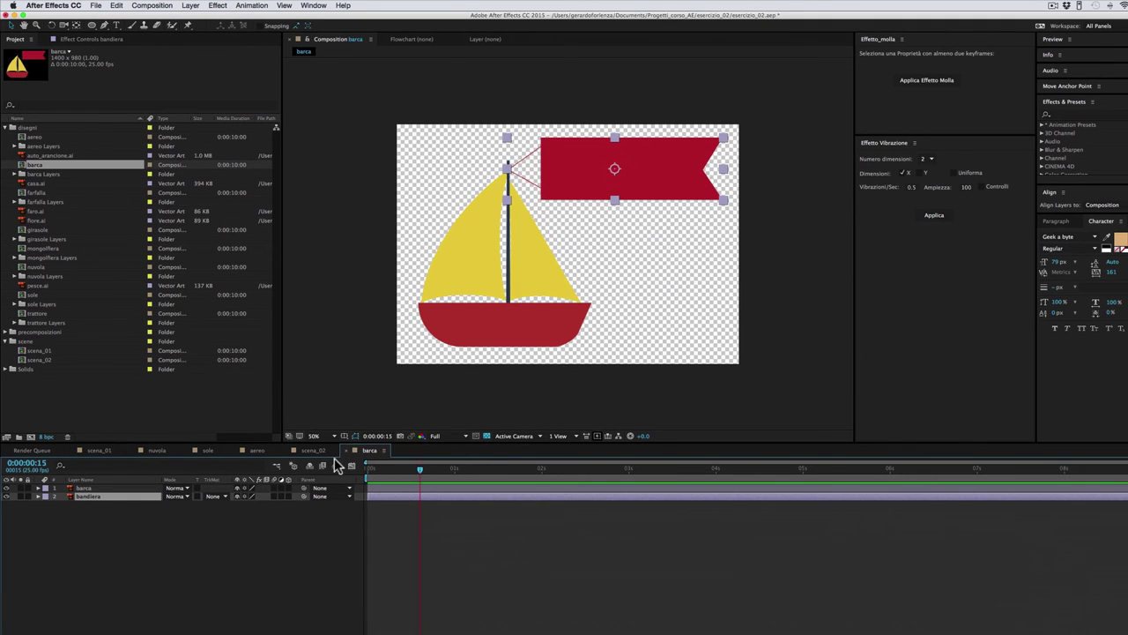
Paste the text layer into barca and move it onto the red flag.
{"action": "left_click", "coordinate": [118, 6]}
{"action": "left_click", "coordinate": [142, 95]}
{"action": "left_click_drag", "start_coordinate": [637, 185], "coordinate": [624, 169]}
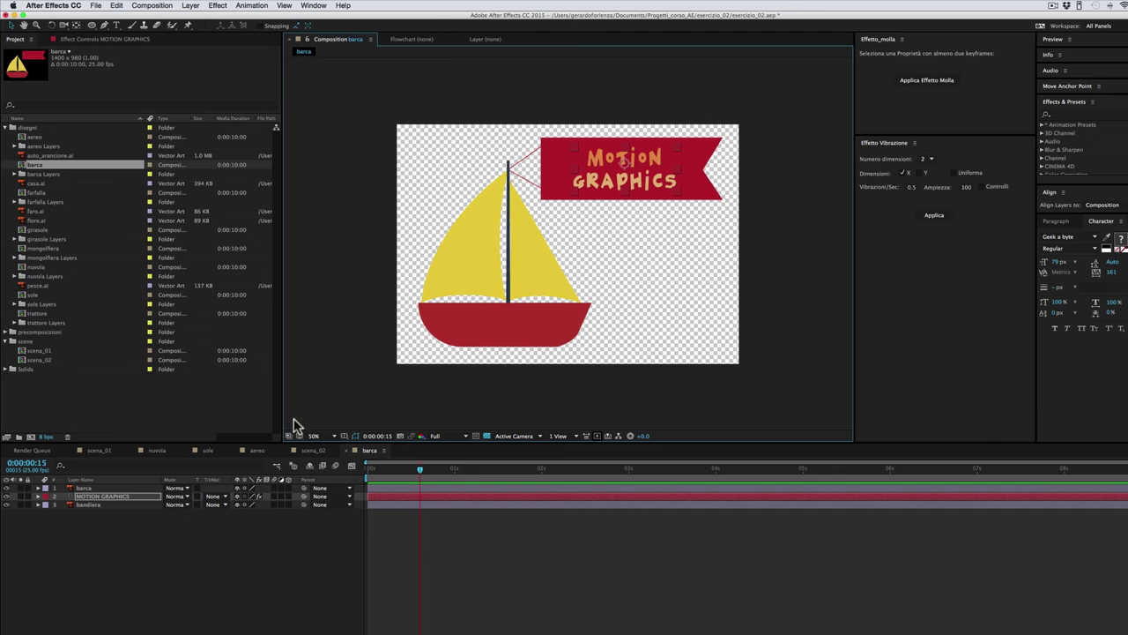
Retype the flag text as AFTER EFFECTS / TUTORIALS and tighten the tracking of both lines.
{"action": "double_click", "coordinate": [106, 496]}
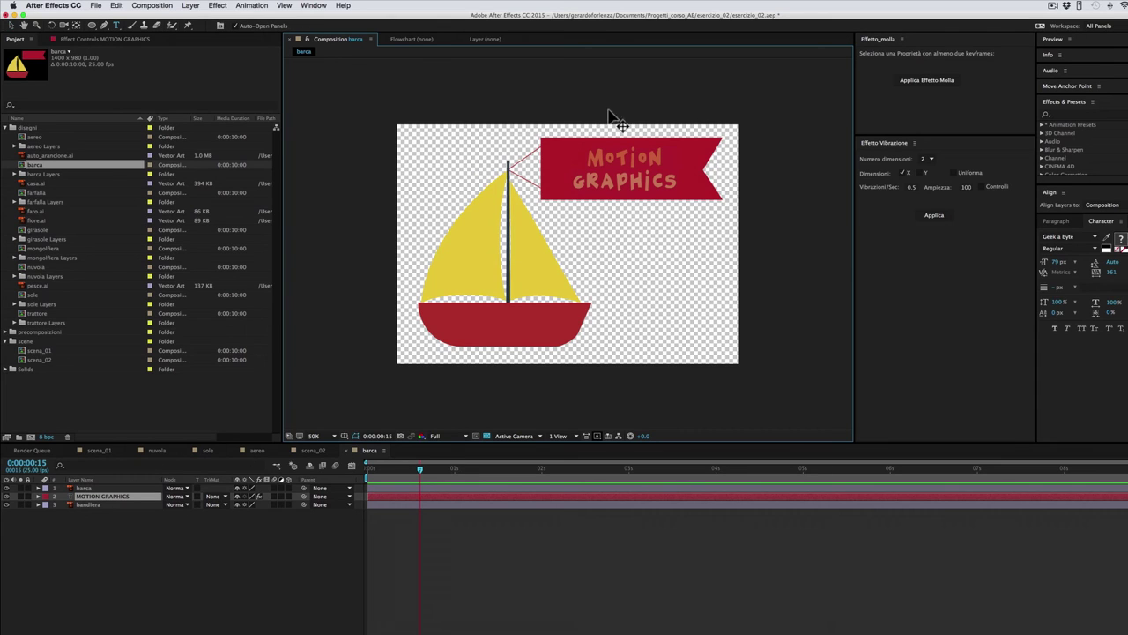
{"action": "left_click_drag", "start_coordinate": [663, 156], "coordinate": [578, 154]}
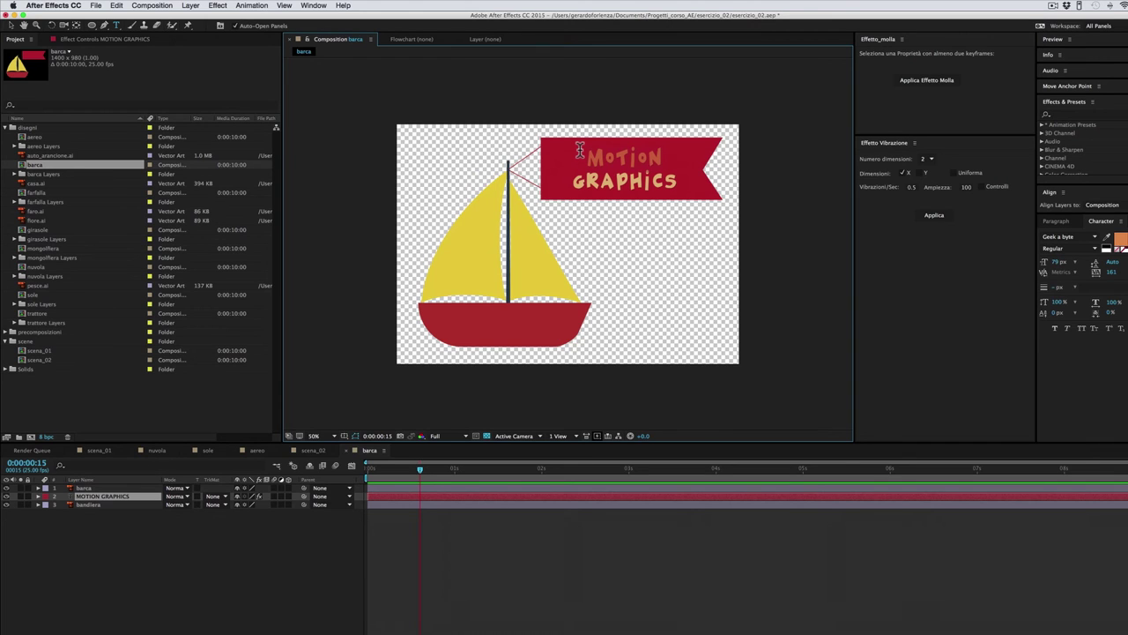
{"action": "type", "text": "AFTER EFFECTS"}
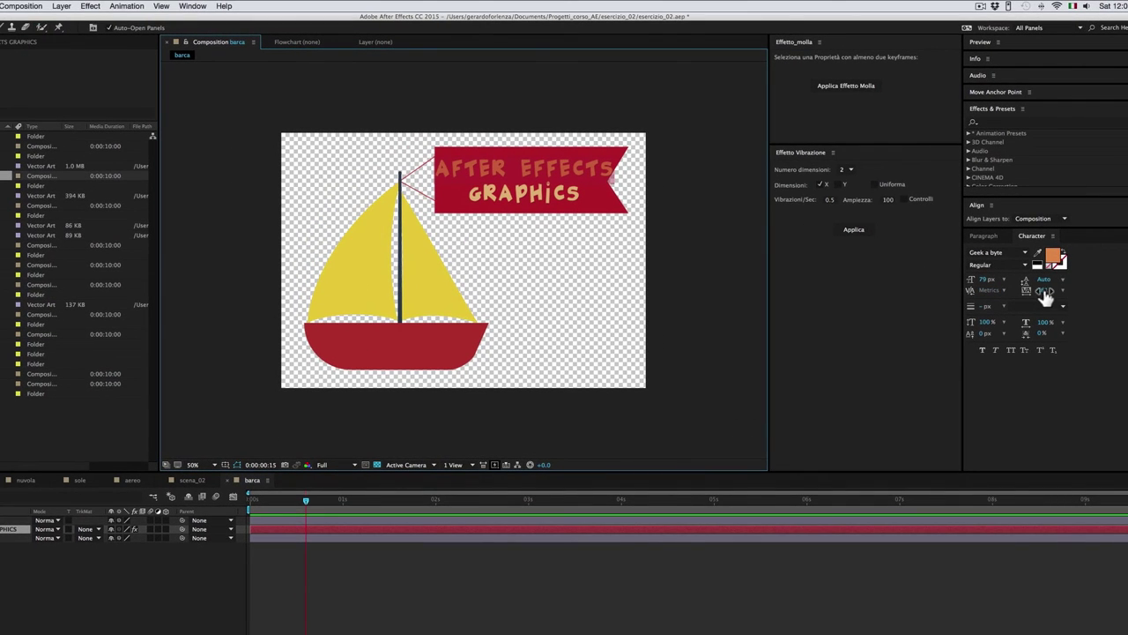
{"action": "mouse_move", "coordinate": [1042, 290]}
{"action": "left_mouse_down"}
{"action": "mouse_move", "coordinate": [994, 296]}
{"action": "mouse_move", "coordinate": [990, 280]}
{"action": "left_mouse_up"}
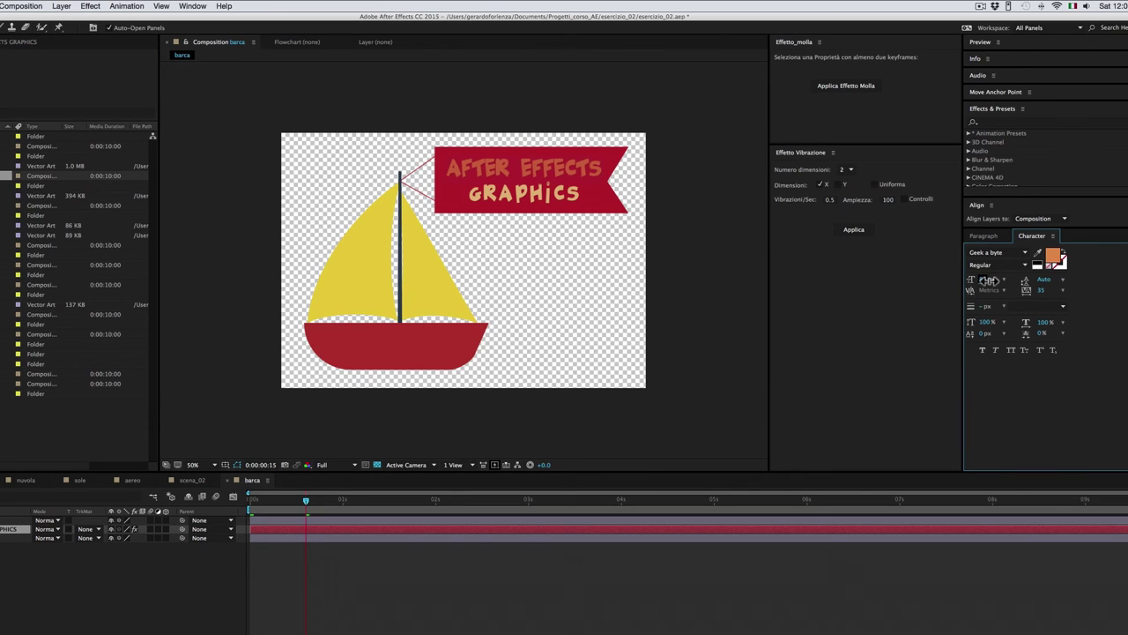
{"action": "left_click_drag", "start_coordinate": [582, 195], "coordinate": [464, 202]}
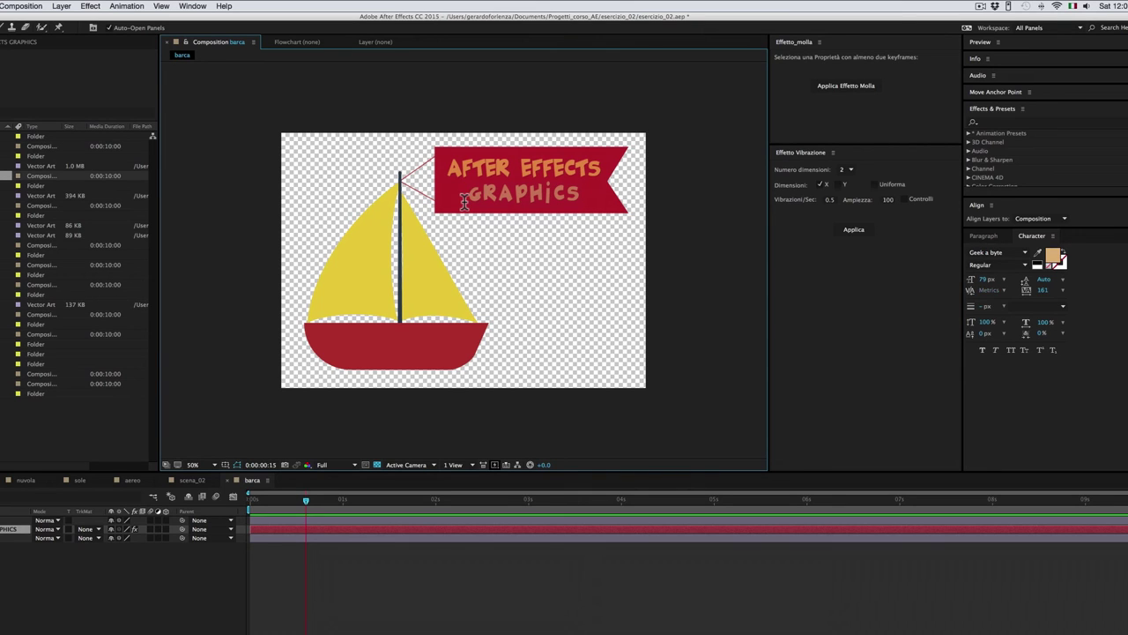
{"action": "type", "text": "TUTORIALS"}
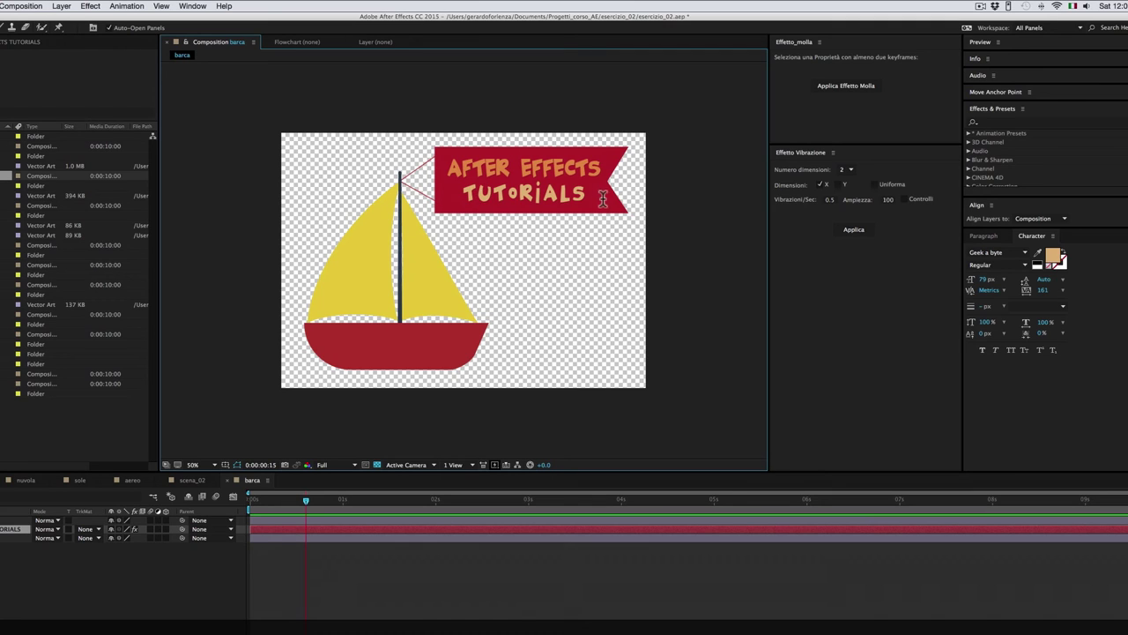
{"action": "left_click_drag", "start_coordinate": [603, 199], "coordinate": [453, 196]}
{"action": "mouse_move", "coordinate": [1041, 293]}
{"action": "left_mouse_down"}
{"action": "mouse_move", "coordinate": [996, 291]}
{"action": "mouse_move", "coordinate": [1093, 278]}
{"action": "left_mouse_up"}
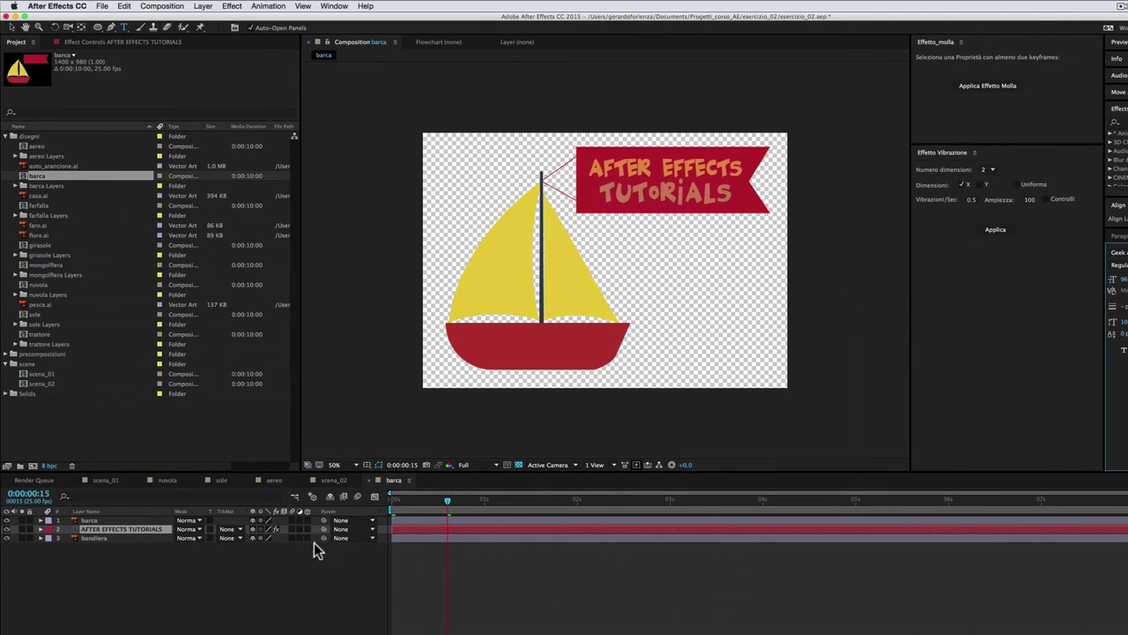
Finish editing the text and move the current time to 0:00:01:11.
{"action": "left_click", "coordinate": [150, 575]}
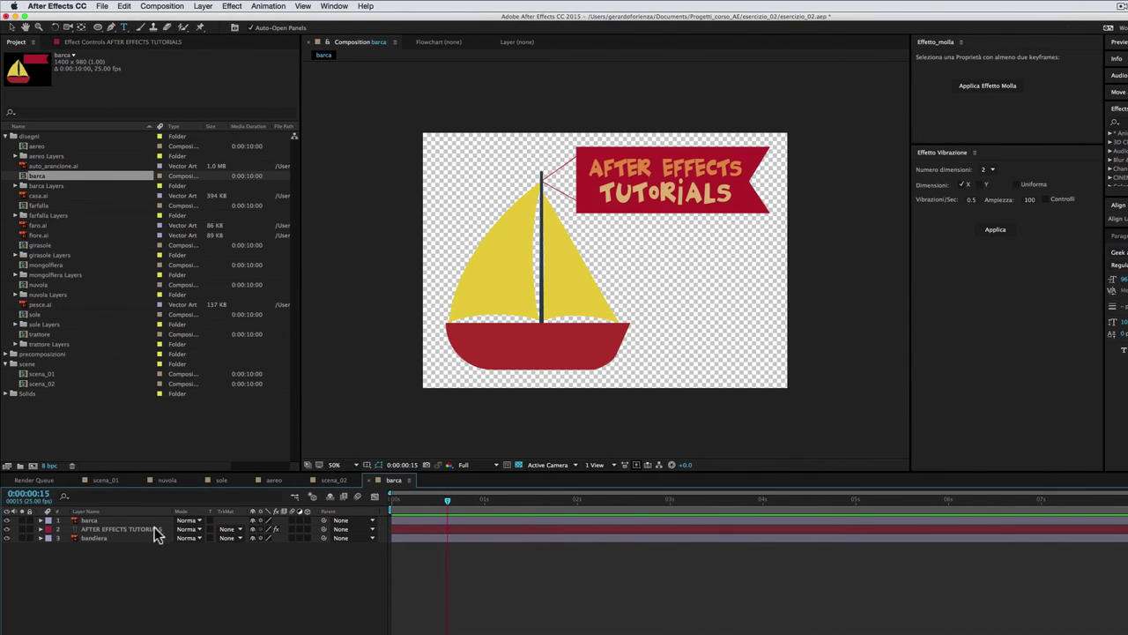
{"action": "left_click", "coordinate": [436, 500]}
{"action": "left_click", "coordinate": [525, 500]}
Set the barca composition size to 1454 × 1194 px, then select the AFTER EFFECTS TUTORIALS layer.
{"action": "left_click", "coordinate": [11, 27]}
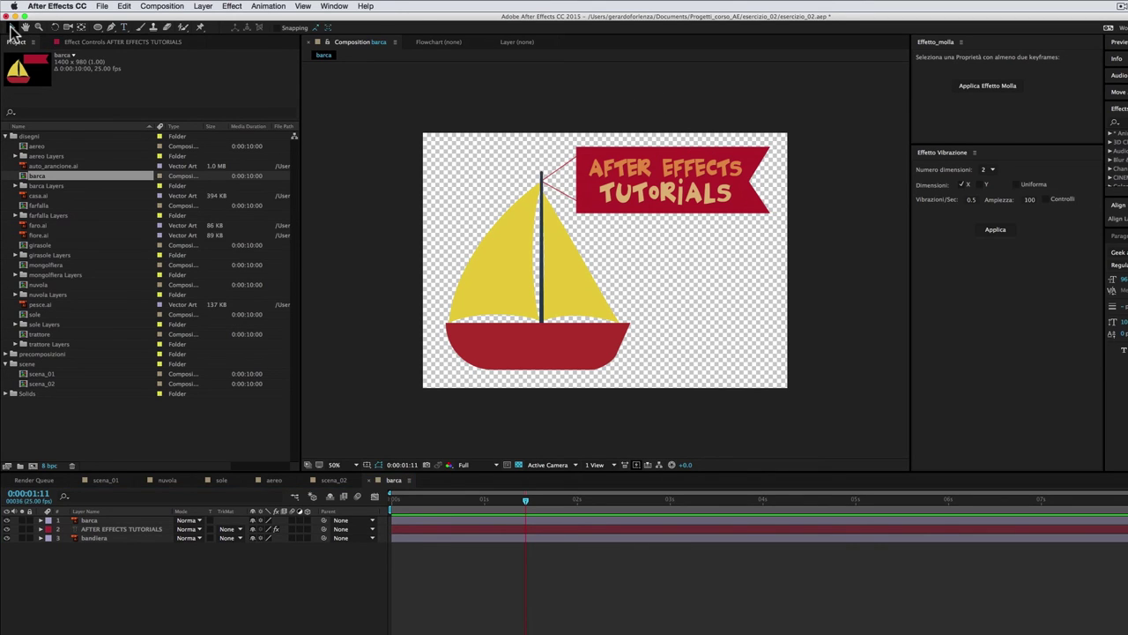
{"action": "left_click", "coordinate": [161, 7]}
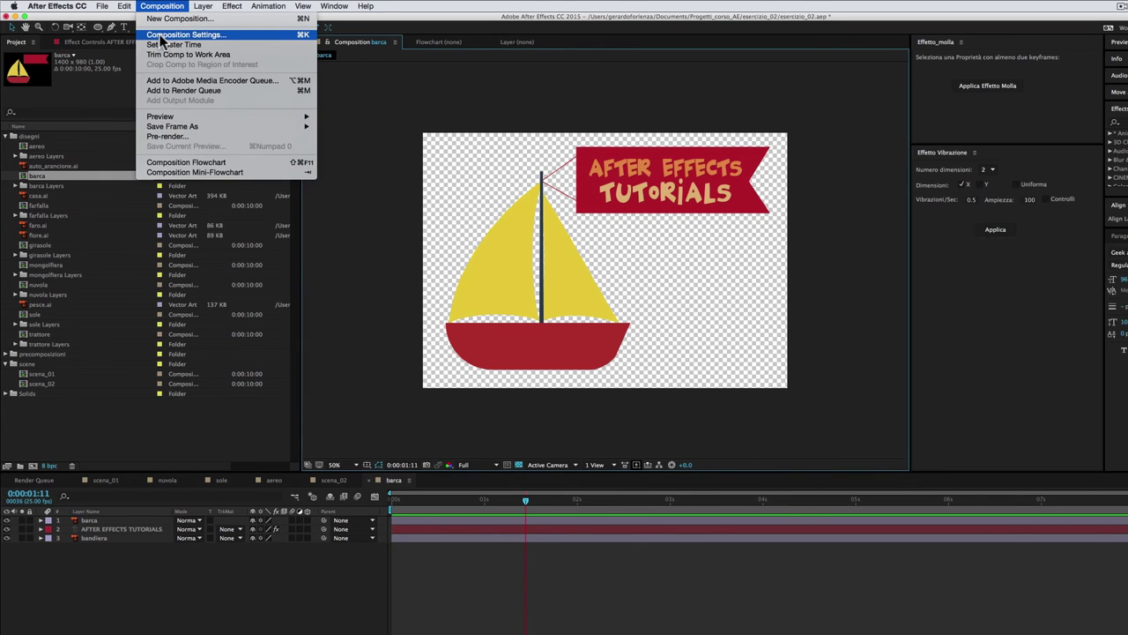
{"action": "left_click", "coordinate": [185, 35]}
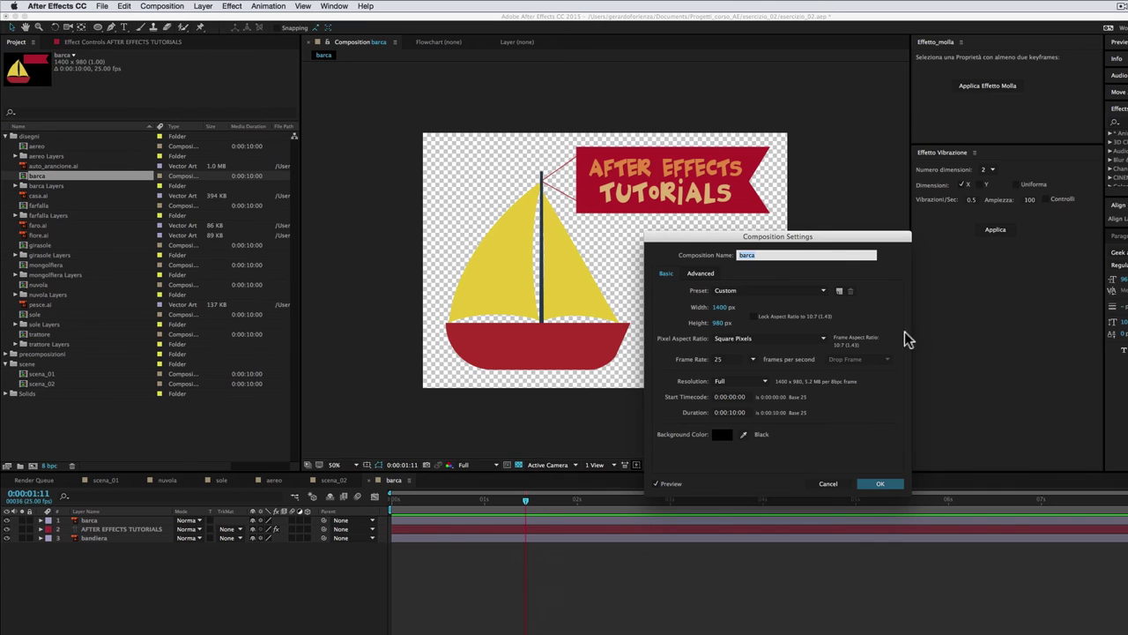
{"action": "mouse_move", "coordinate": [721, 323]}
{"action": "left_mouse_down"}
{"action": "mouse_move", "coordinate": [758, 319]}
{"action": "mouse_move", "coordinate": [718, 327]}
{"action": "mouse_move", "coordinate": [751, 315]}
{"action": "left_mouse_up"}
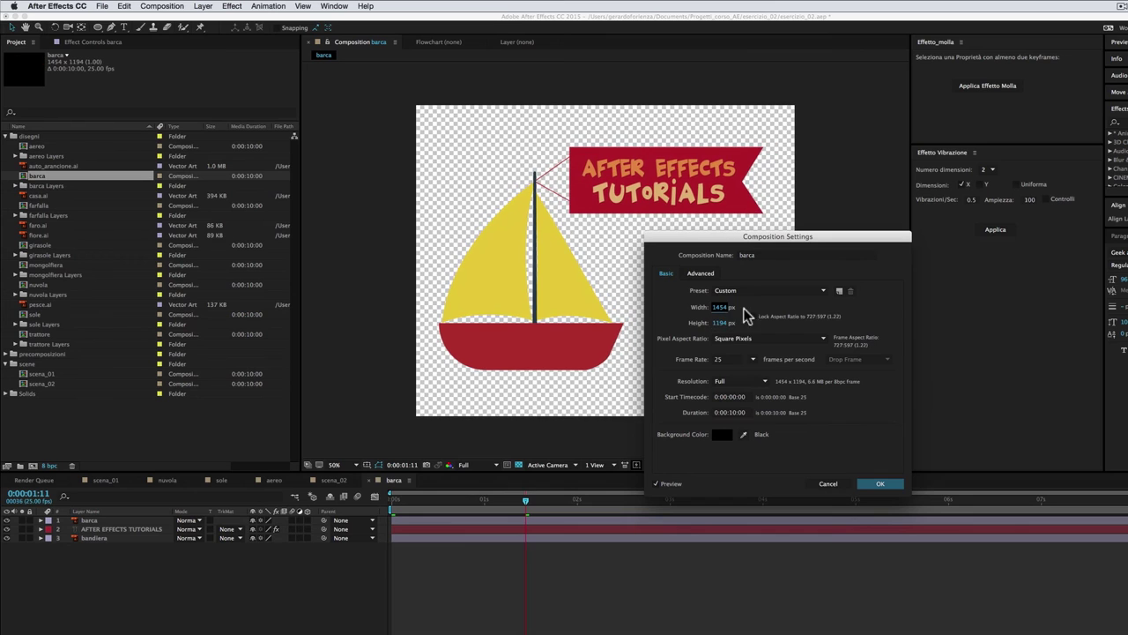
{"action": "left_click", "coordinate": [877, 491]}
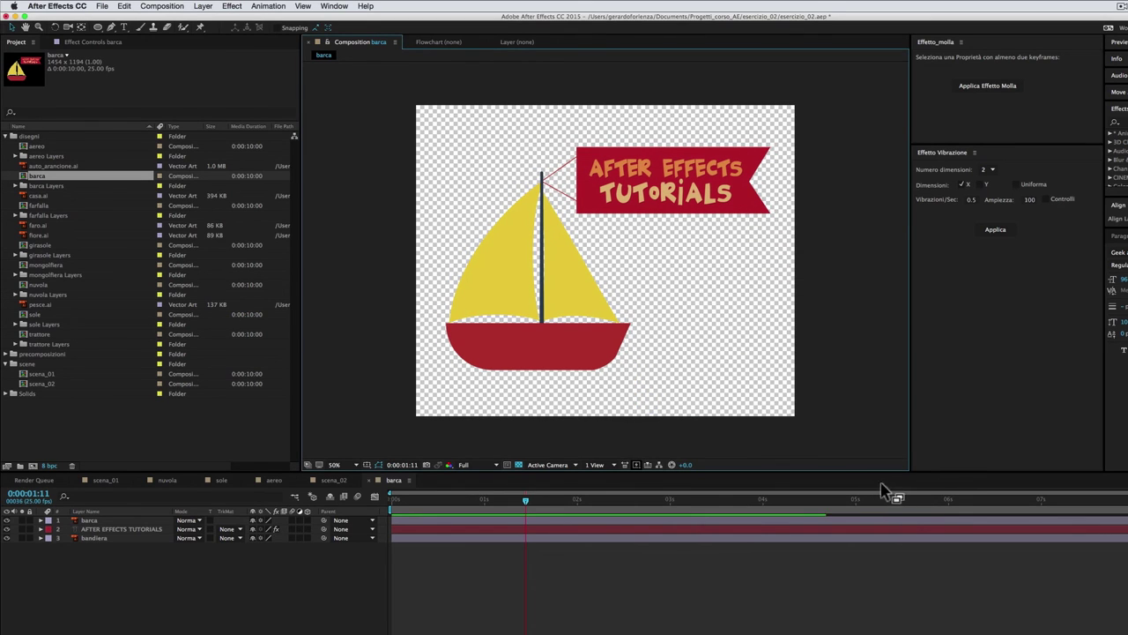
{"action": "left_click", "coordinate": [115, 530]}
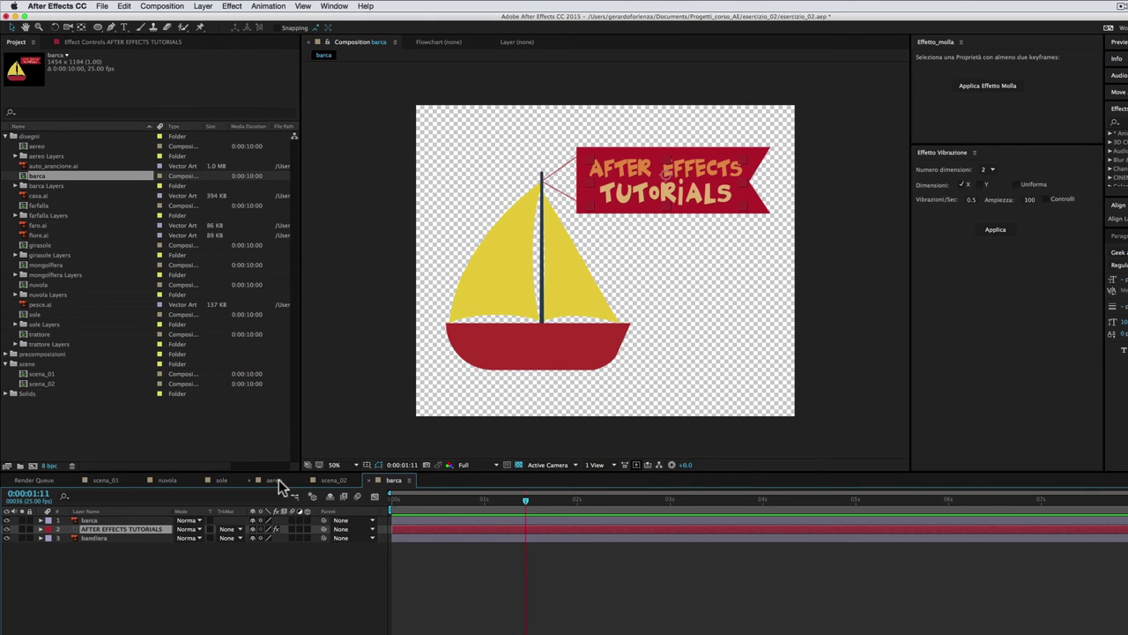
Copy the cc bender adjustment layer from the aereo composition.
{"action": "left_click", "coordinate": [273, 481]}
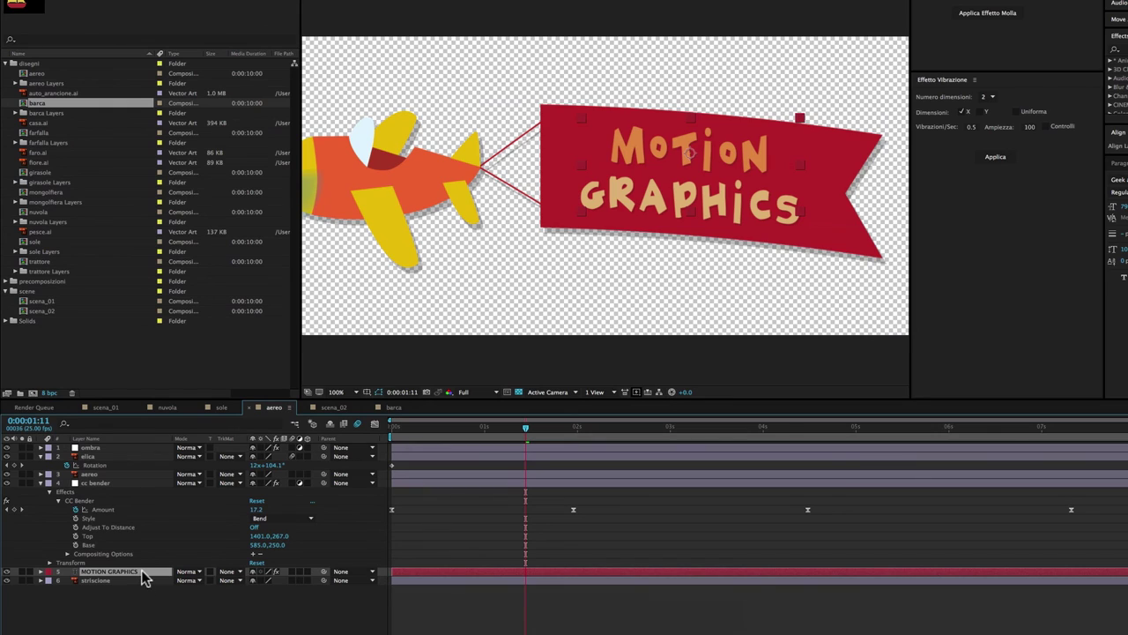
{"action": "left_click", "coordinate": [95, 484]}
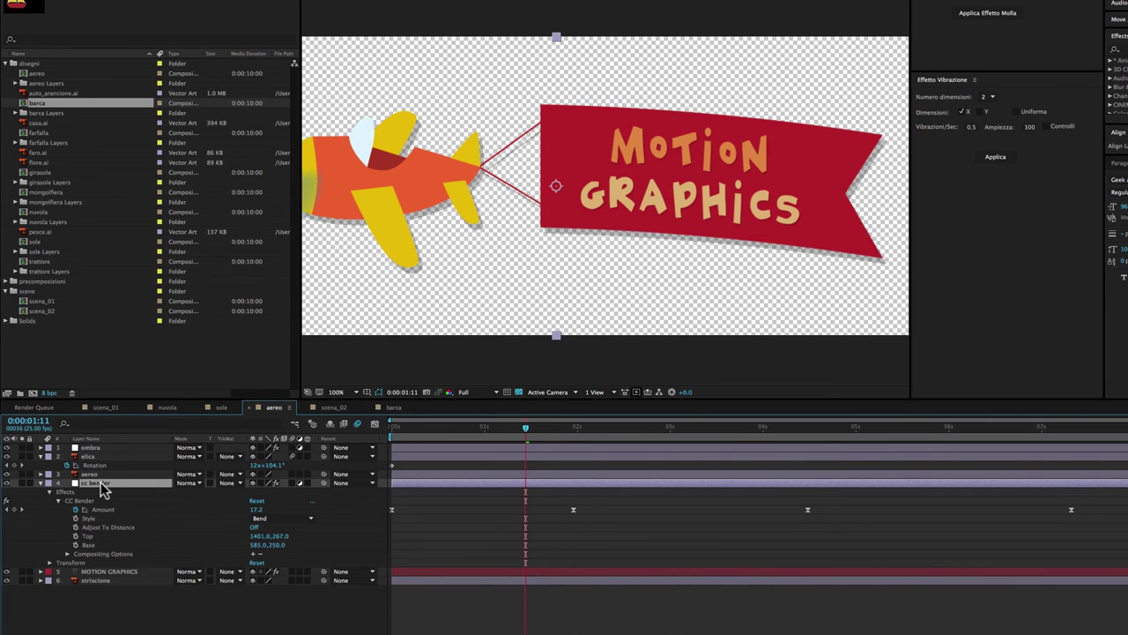
{"action": "key", "text": "super+c"}
Paste the cc bender layer into barca so the flag and its text bend.
{"action": "left_click", "coordinate": [399, 406]}
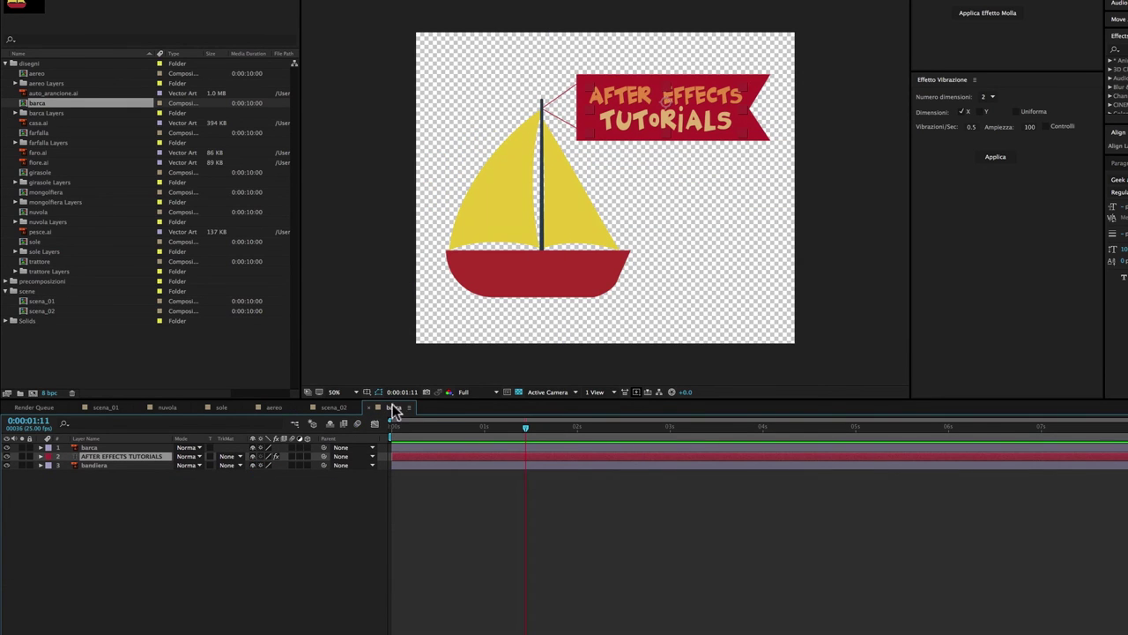
{"action": "key", "text": "super"}
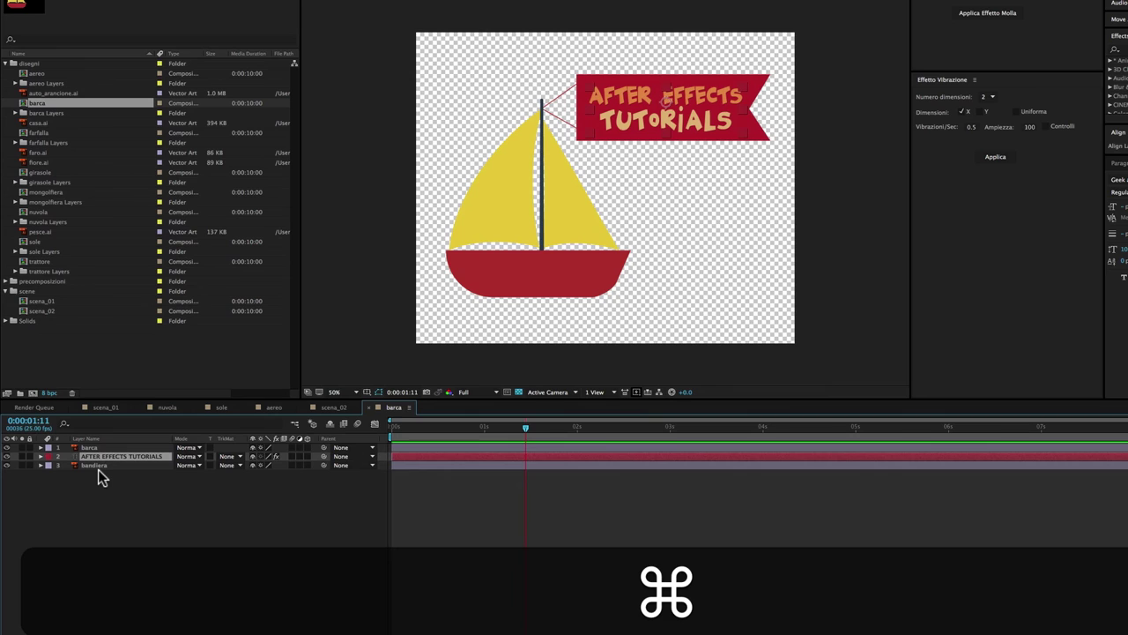
{"action": "key", "text": "super+v"}
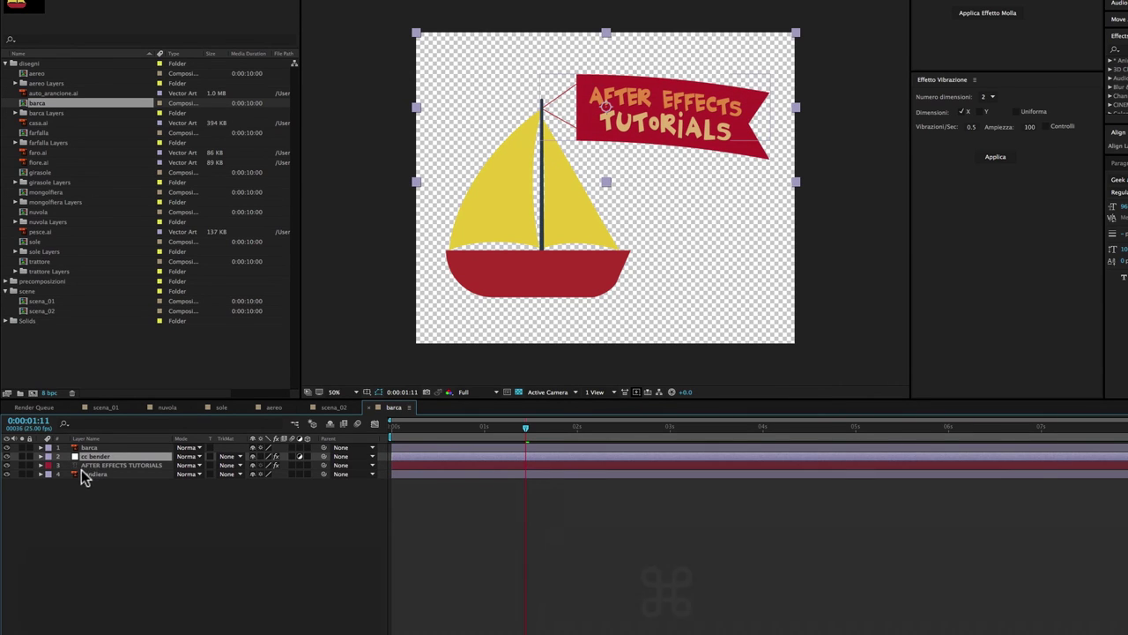
{"action": "left_click", "coordinate": [108, 475]}
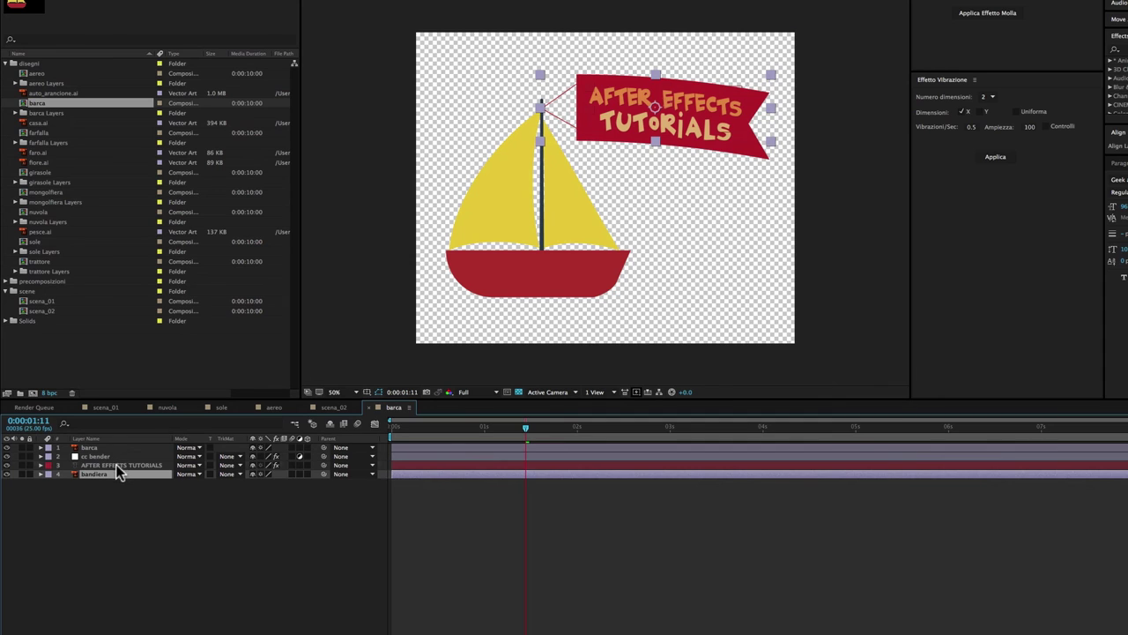
{"action": "left_click", "coordinate": [116, 465]}
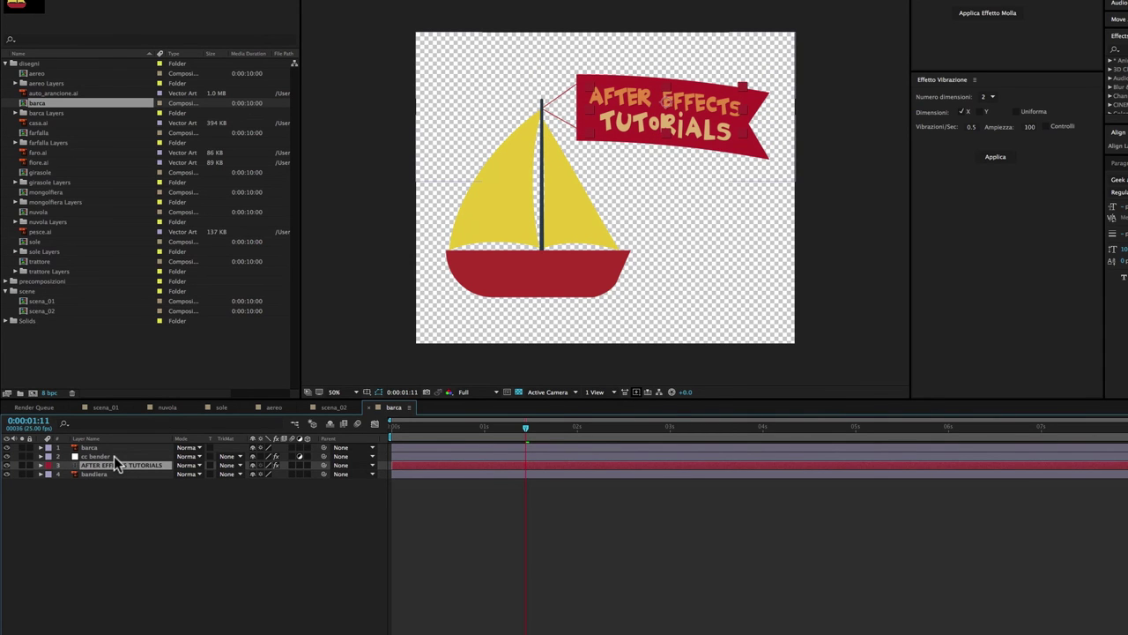
{"action": "left_click", "coordinate": [114, 456]}
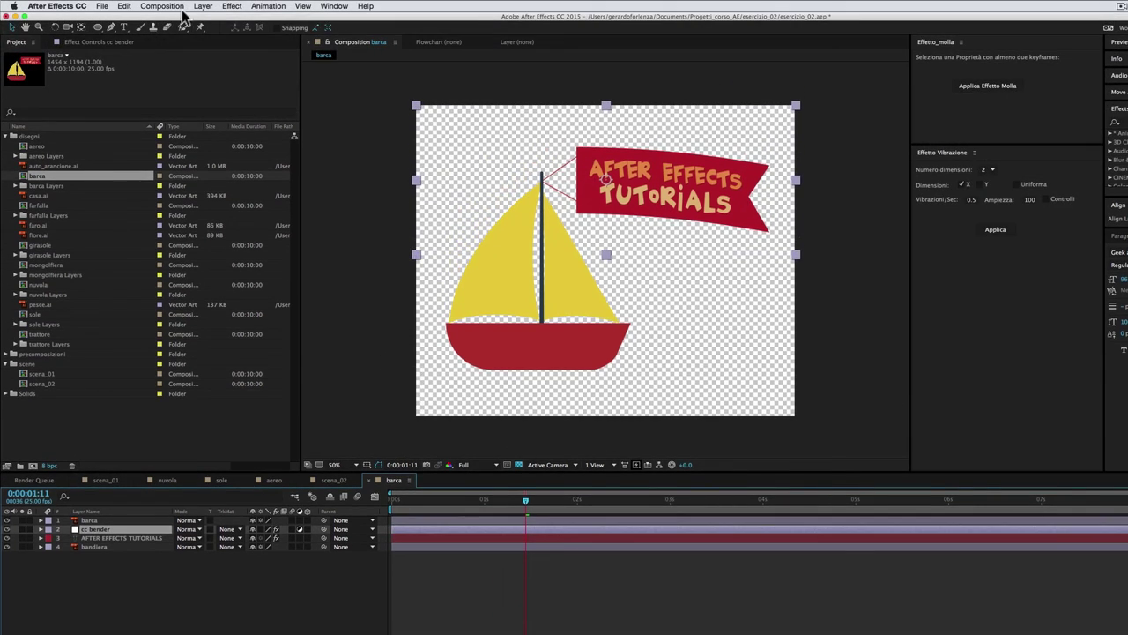
Set CC Bender's Base to 482,290 at the mast top and Top to 1362,304 near the banner's end.
{"action": "left_click", "coordinate": [95, 44]}
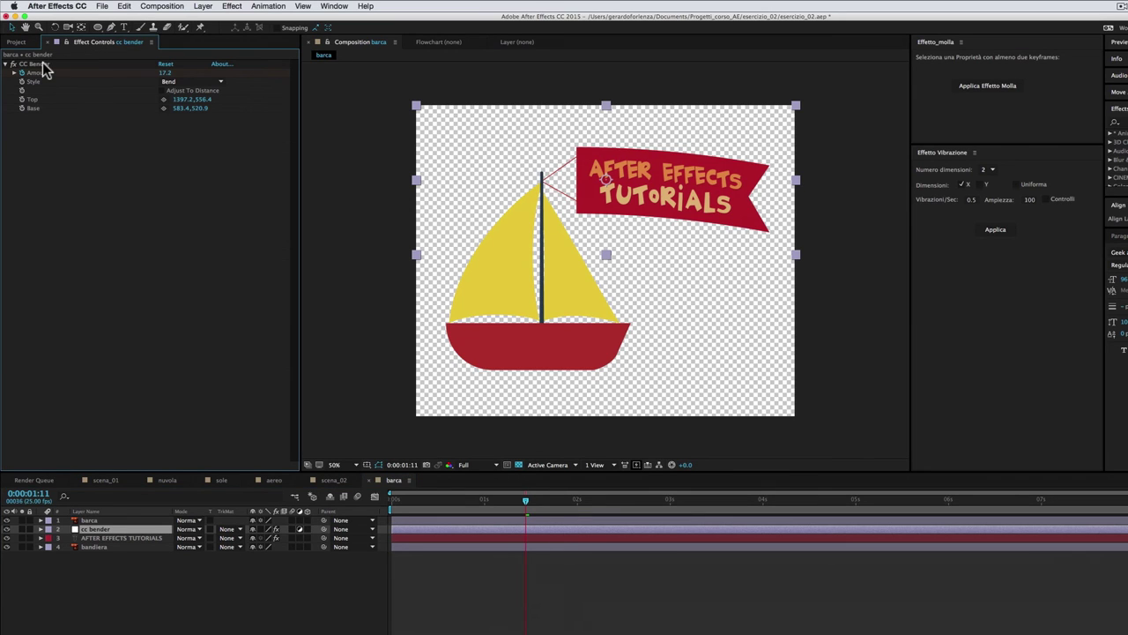
{"action": "left_click", "coordinate": [41, 63]}
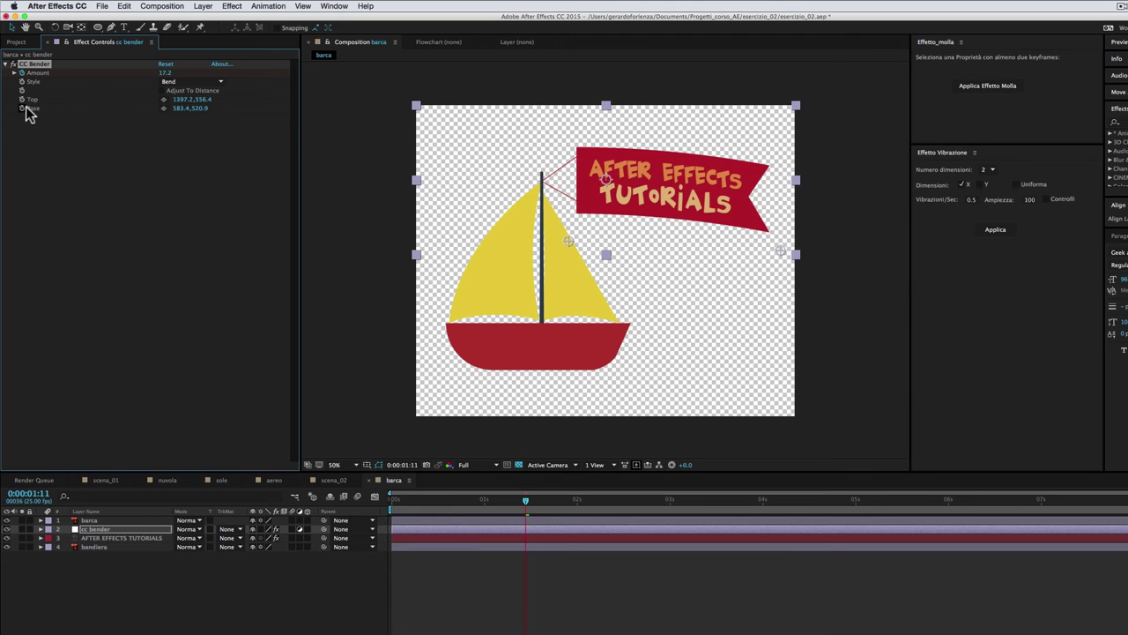
{"action": "left_click", "coordinate": [163, 108]}
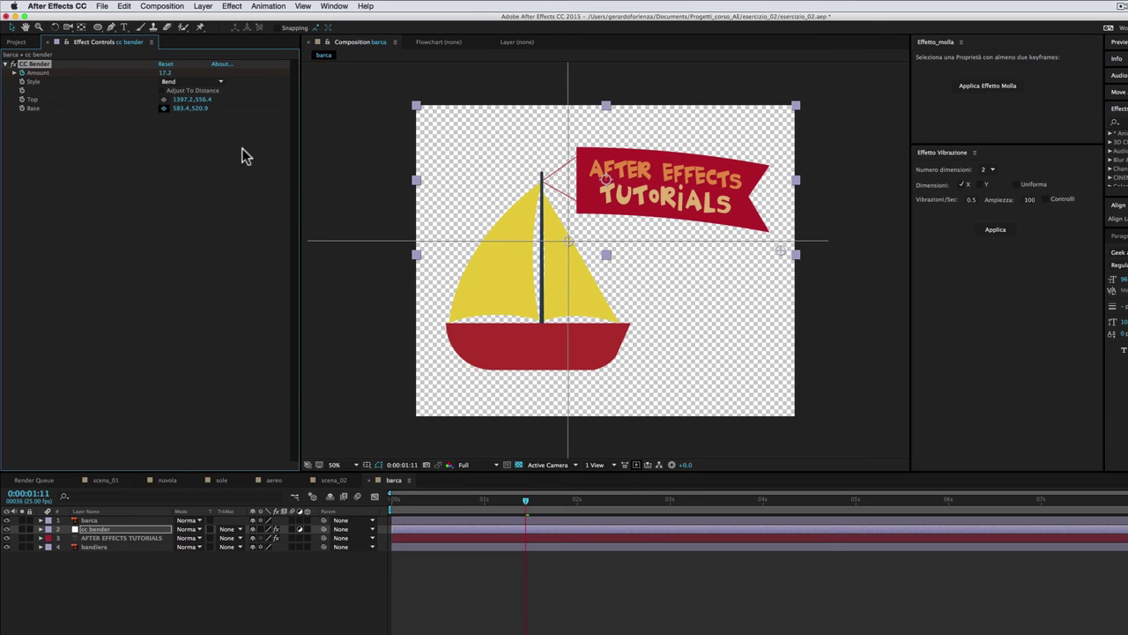
{"action": "left_click", "coordinate": [542, 180]}
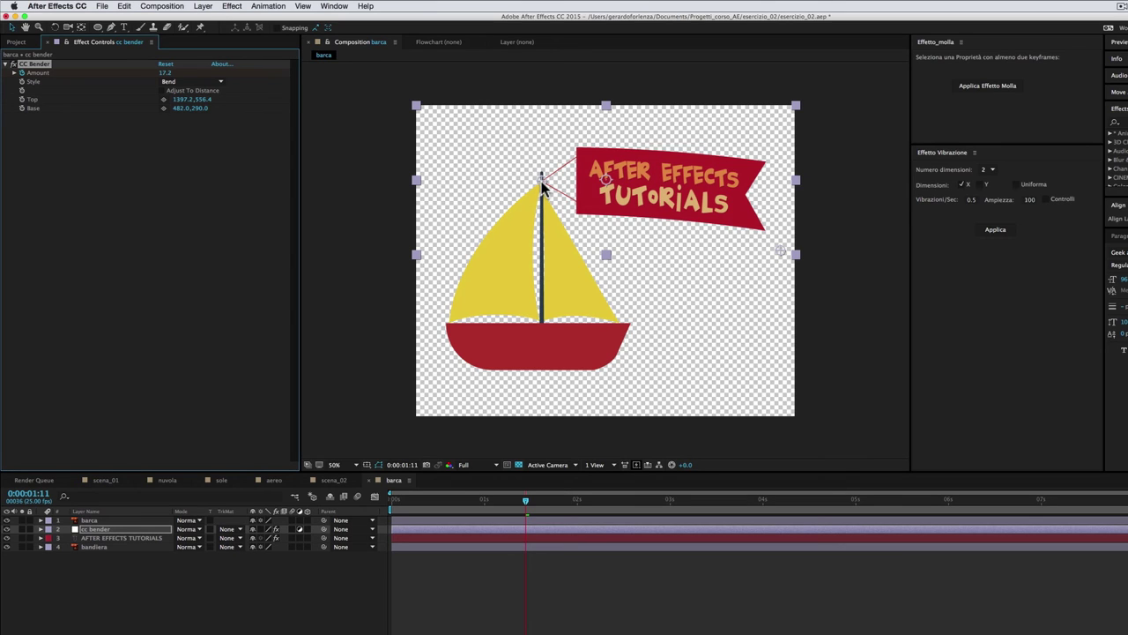
{"action": "left_click", "coordinate": [163, 99]}
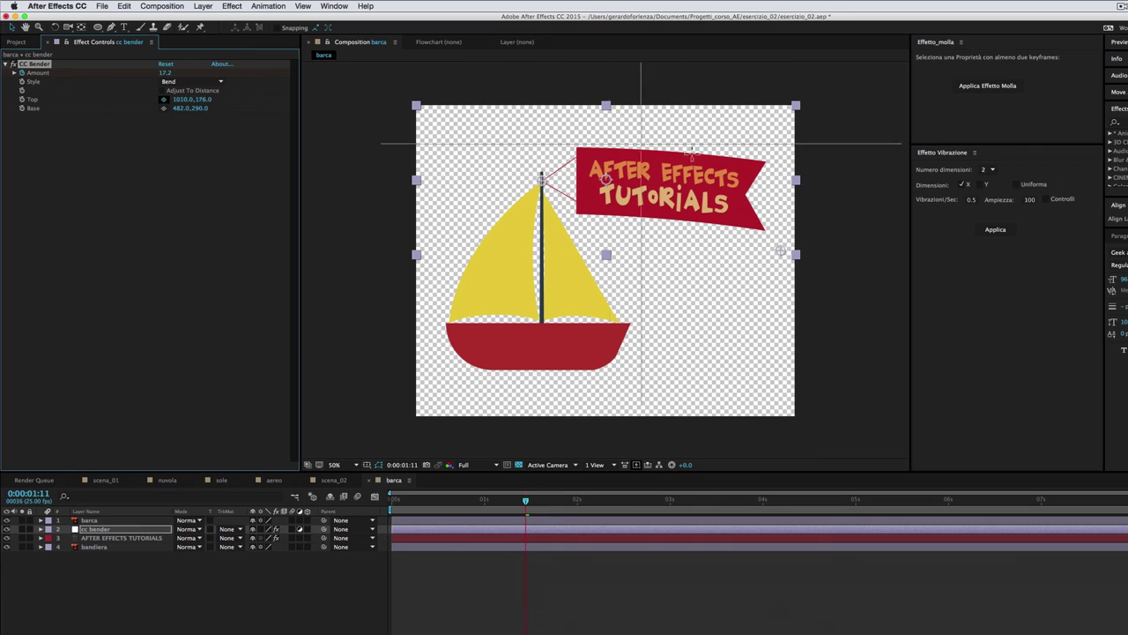
{"action": "left_click", "coordinate": [771, 182]}
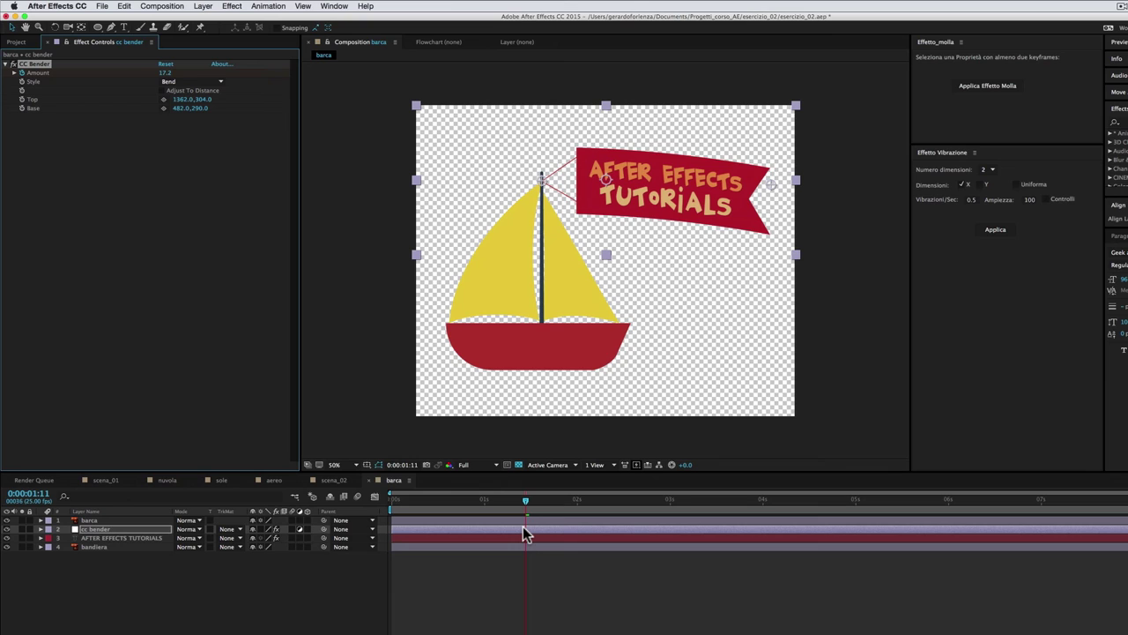
Preview the waving banner, compare it with the reference video, then open scena_02.
{"action": "key", "text": "space"}
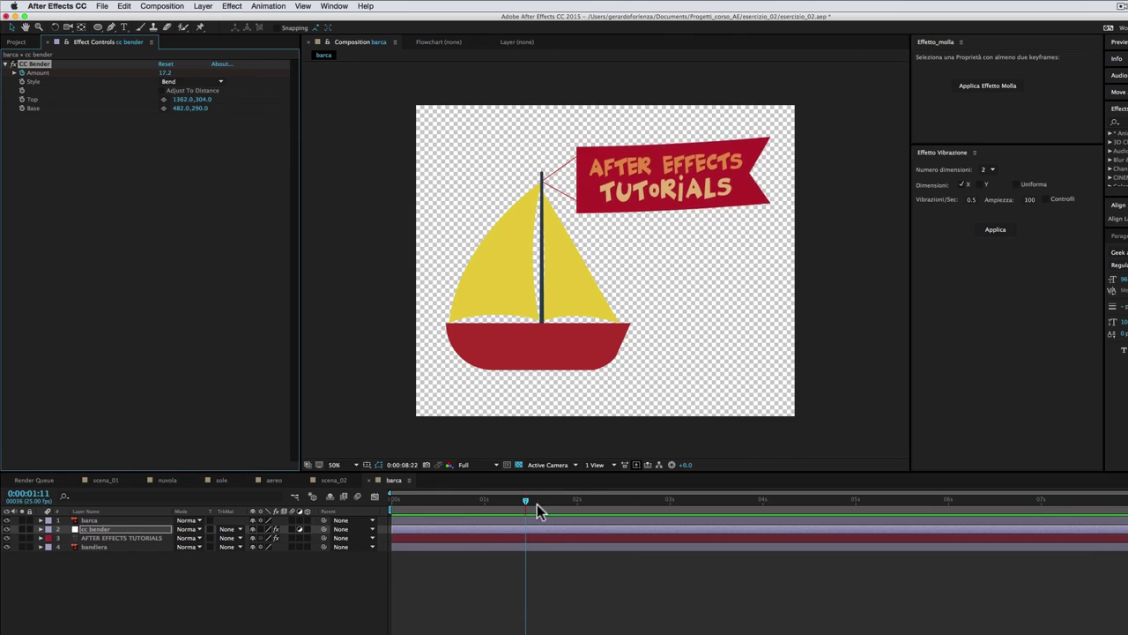
{"action": "left_click", "coordinate": [540, 502]}
{"action": "key", "text": "super+Tab"}
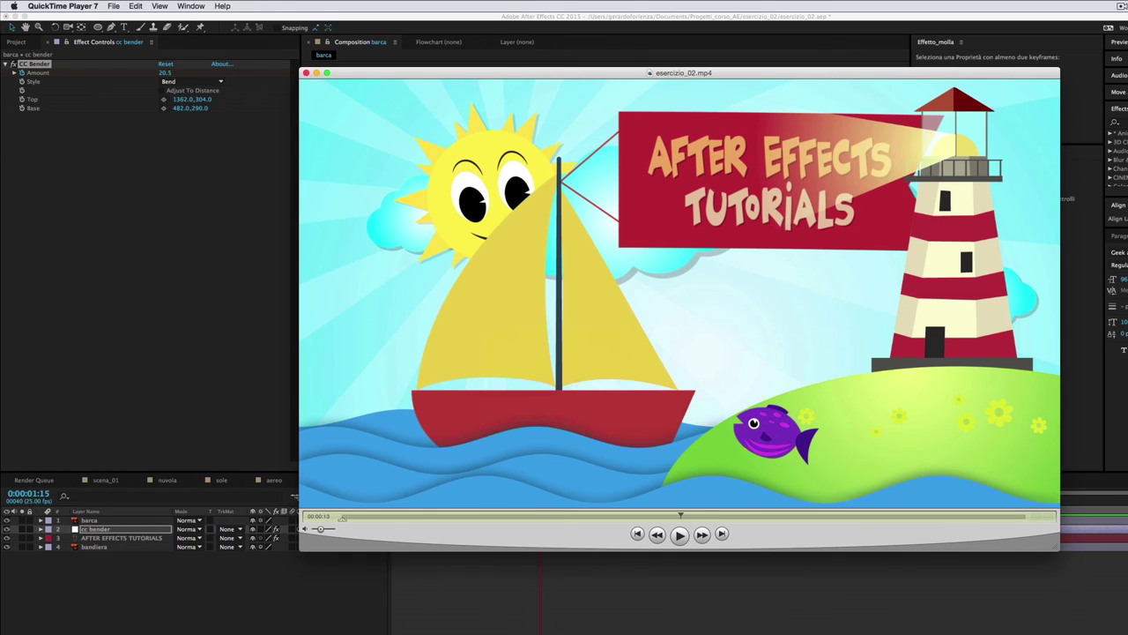
{"action": "key", "text": "super+q"}
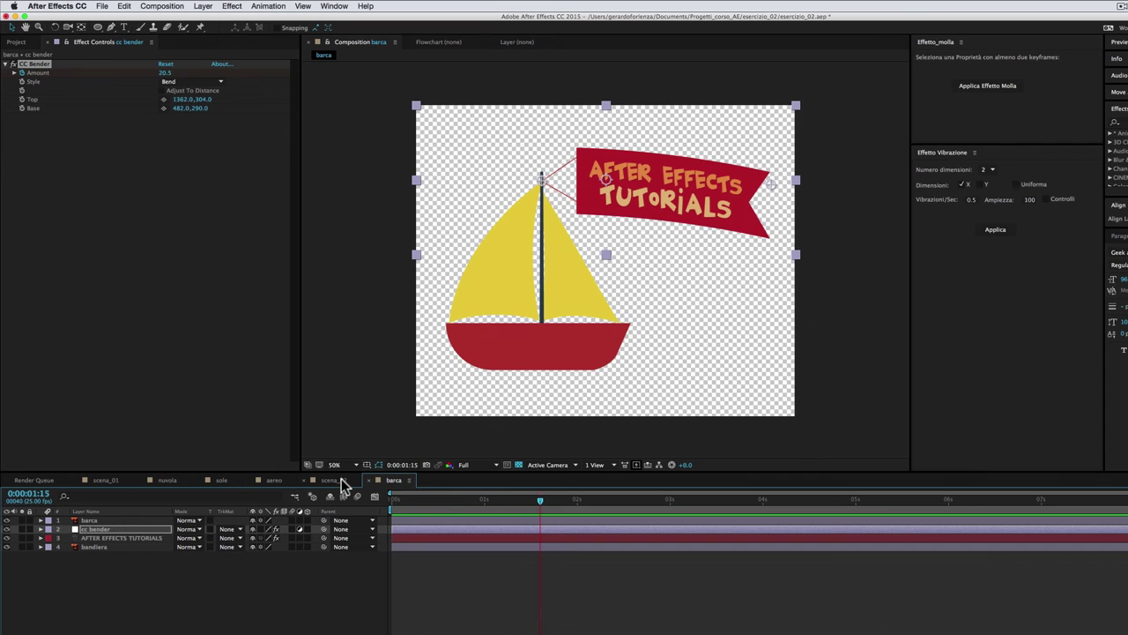
{"action": "left_click", "coordinate": [341, 482]}
Drop the barca composition into scena_02 just below pesce.ai and show its Position (960, 540).
{"action": "left_click", "coordinate": [19, 42]}
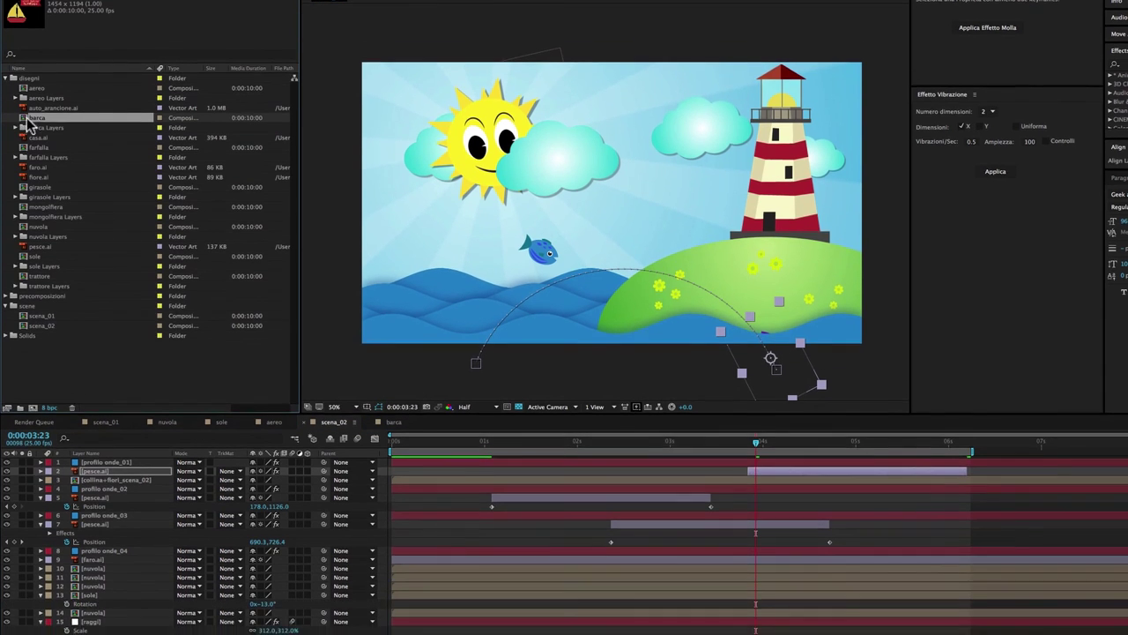
{"action": "left_click_drag", "start_coordinate": [27, 119], "coordinate": [139, 467]}
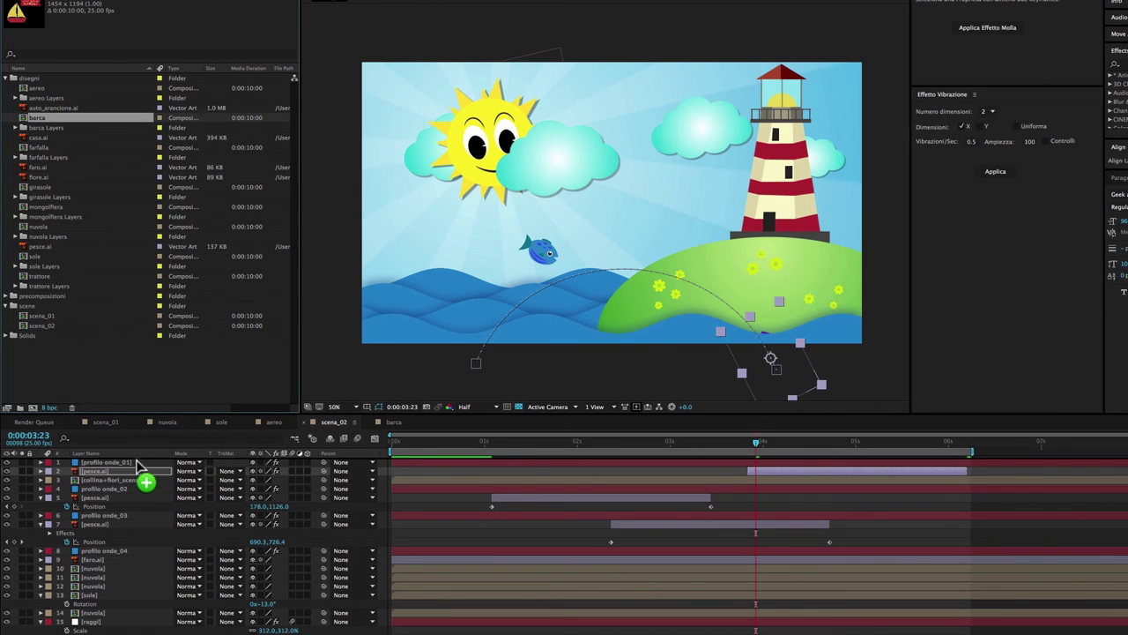
{"action": "left_click_drag", "start_coordinate": [138, 467], "coordinate": [126, 523]}
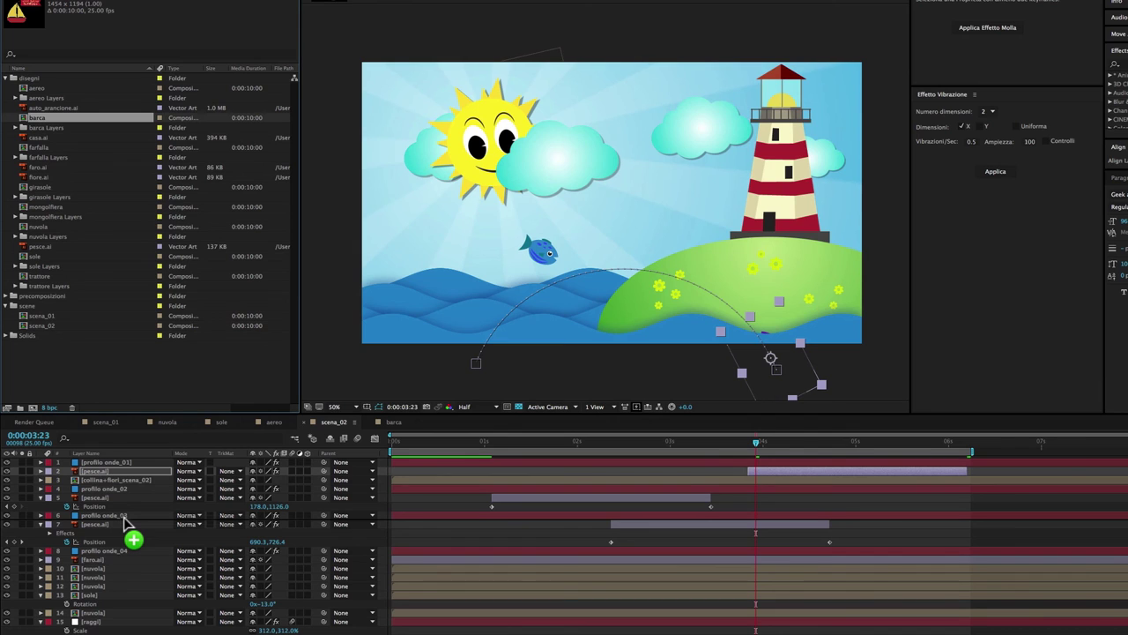
{"action": "left_click_drag", "start_coordinate": [124, 520], "coordinate": [121, 542]}
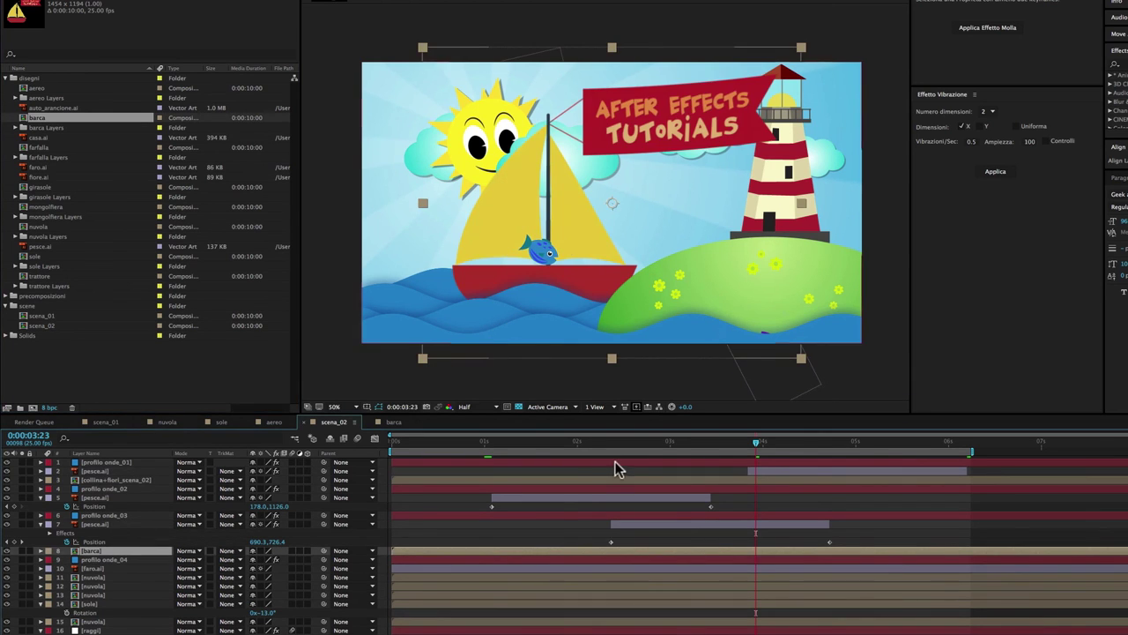
{"action": "mouse_move", "coordinate": [756, 443]}
{"action": "left_mouse_down"}
{"action": "mouse_move", "coordinate": [623, 451]}
{"action": "mouse_move", "coordinate": [783, 458]}
{"action": "left_mouse_up"}
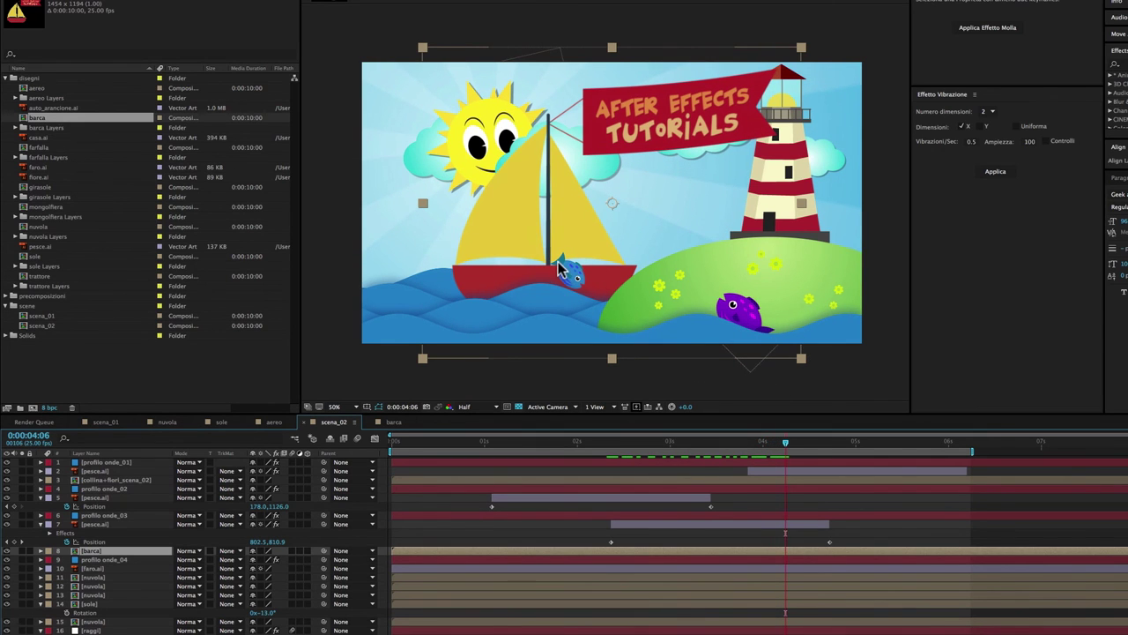
{"action": "left_click_drag", "start_coordinate": [741, 451], "coordinate": [392, 452]}
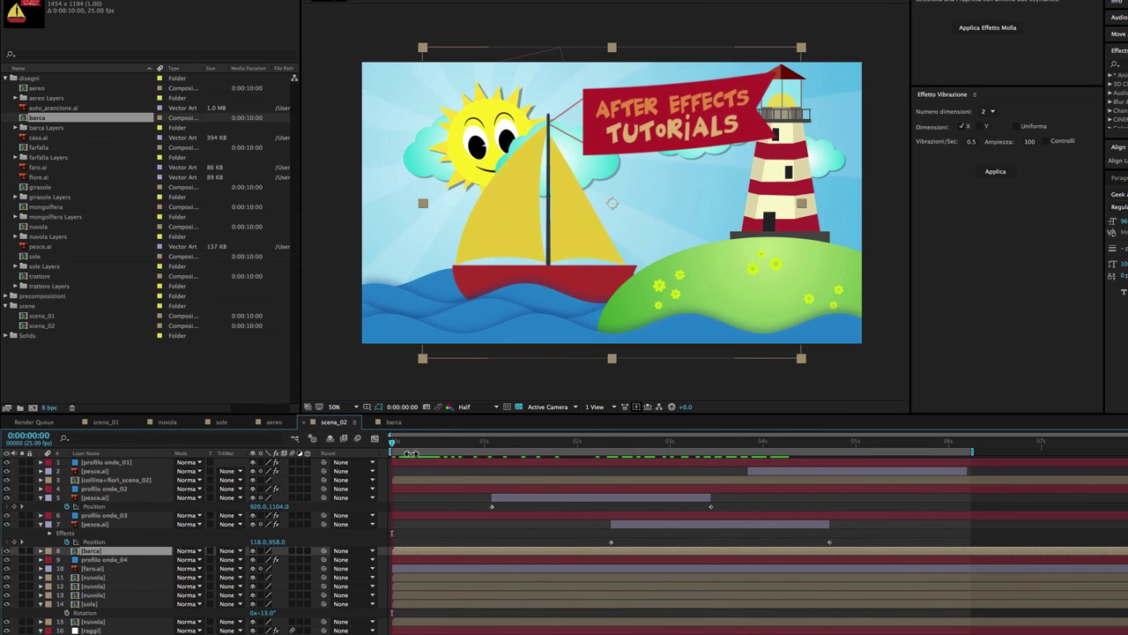
{"action": "left_click", "coordinate": [158, 551]}
{"action": "key", "text": "p"}
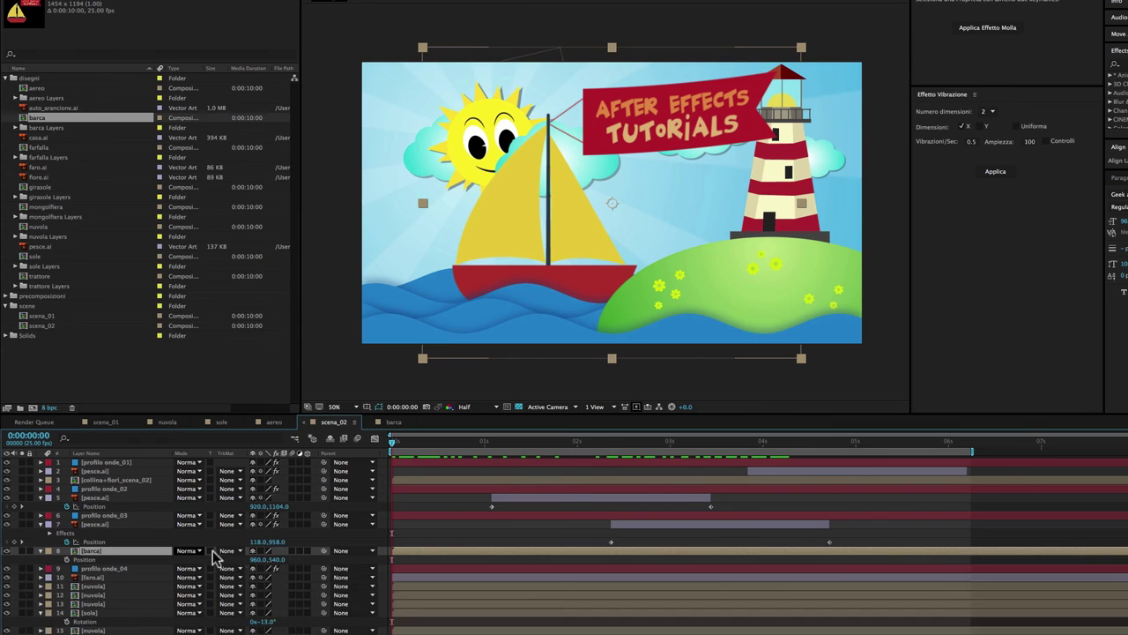
Slide the barca boat off to the right behind the lighthouse, to about Position 1696,532.
{"action": "left_click", "coordinate": [330, 438]}
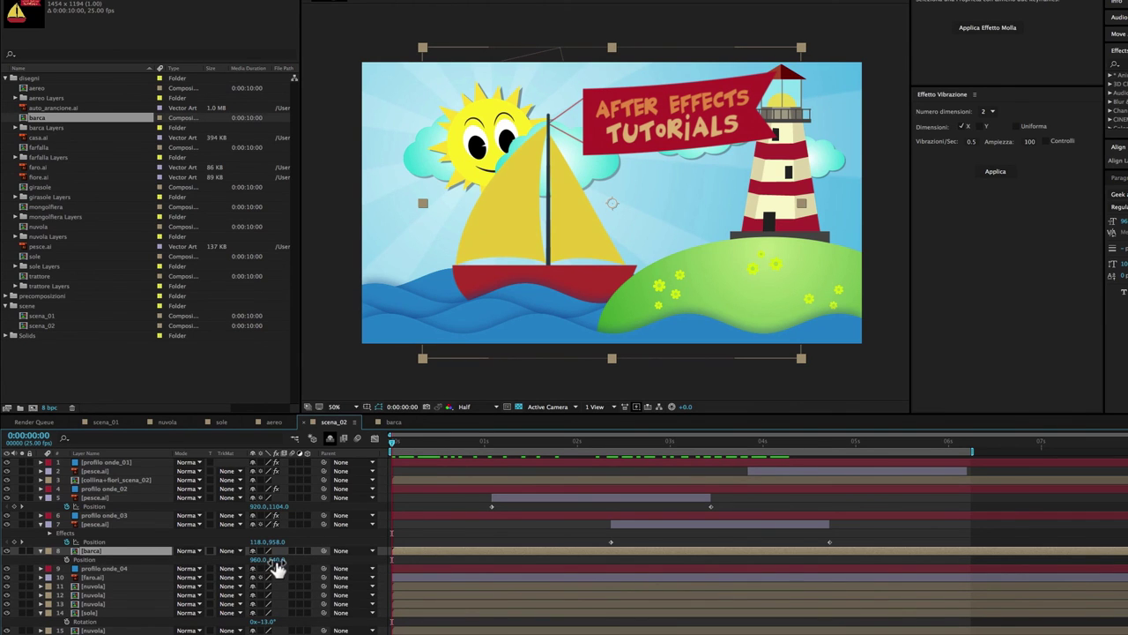
{"action": "left_click_drag", "start_coordinate": [278, 567], "coordinate": [279, 565]}
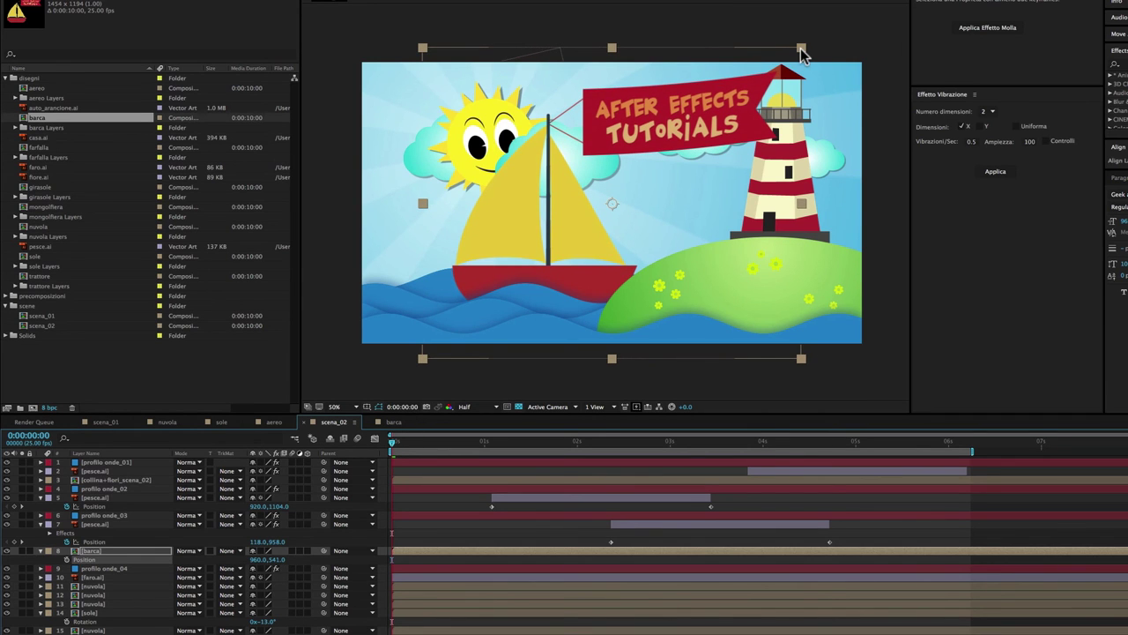
{"action": "left_click_drag", "start_coordinate": [801, 50], "coordinate": [811, 41]}
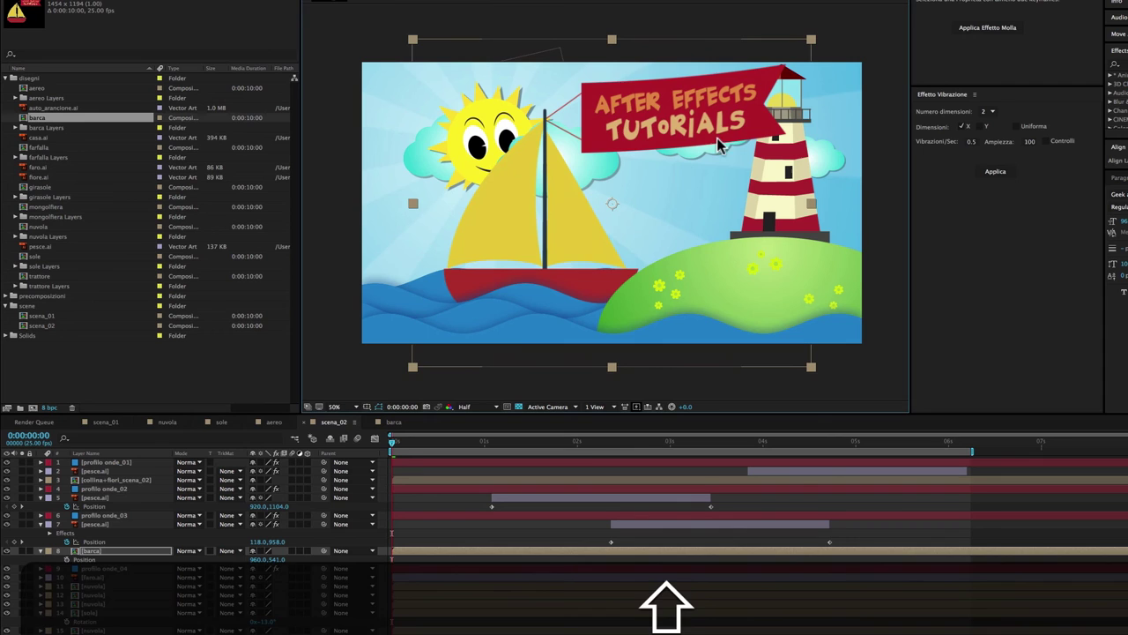
{"action": "left_click_drag", "start_coordinate": [256, 558], "coordinate": [608, 533]}
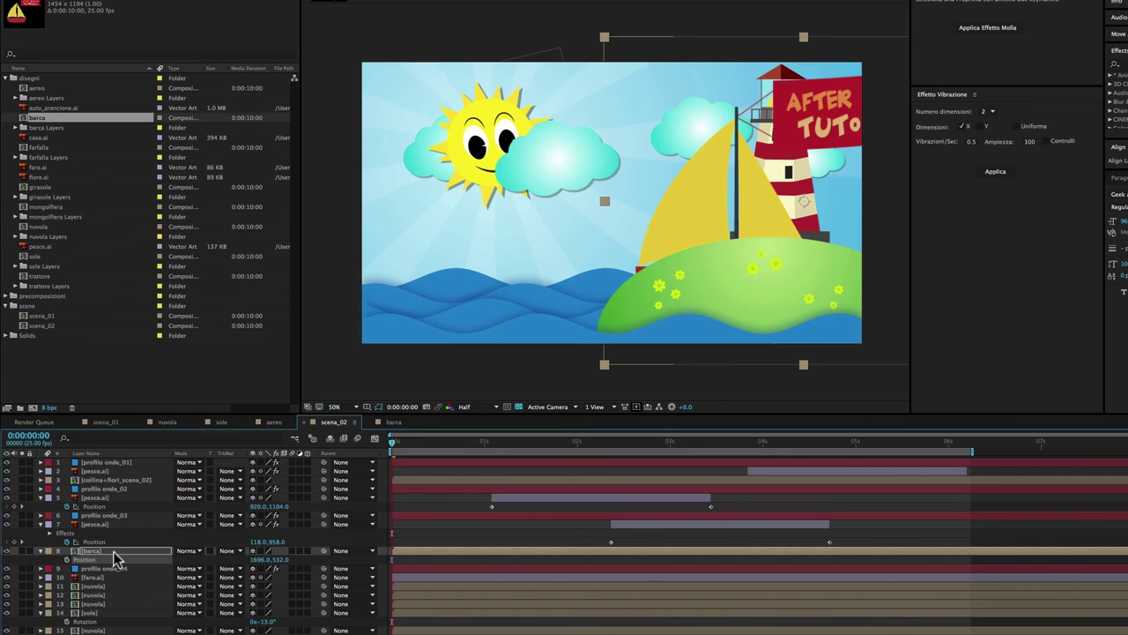
Move faro.ai above barca and set barca's first Position keyframe at 0:00.
{"action": "left_click_drag", "start_coordinate": [103, 578], "coordinate": [121, 485]}
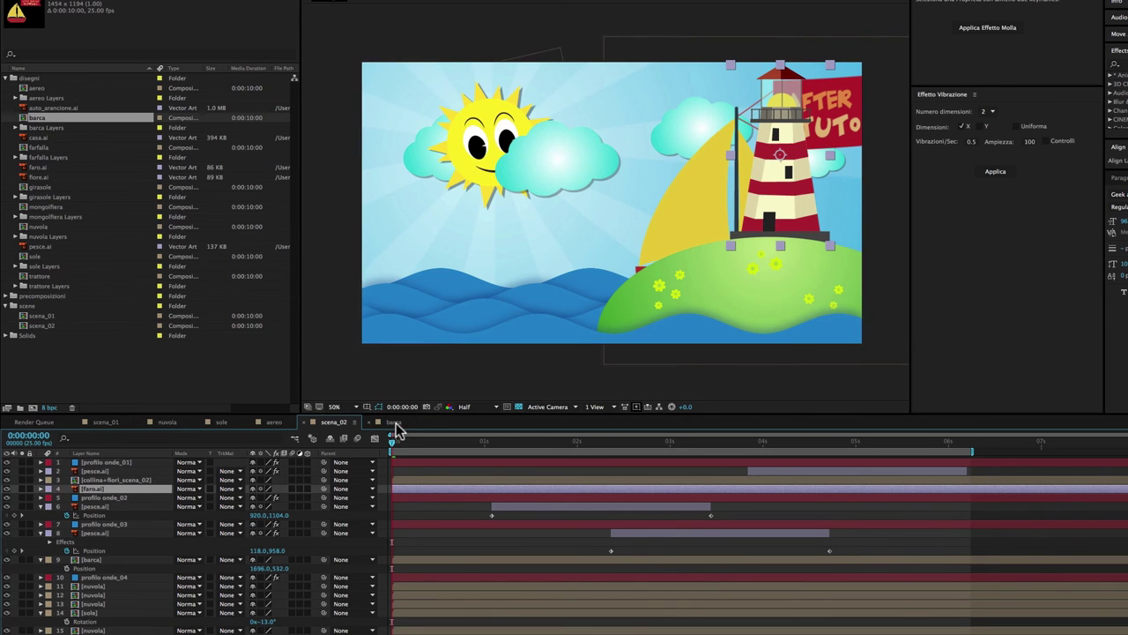
{"action": "left_click", "coordinate": [143, 560]}
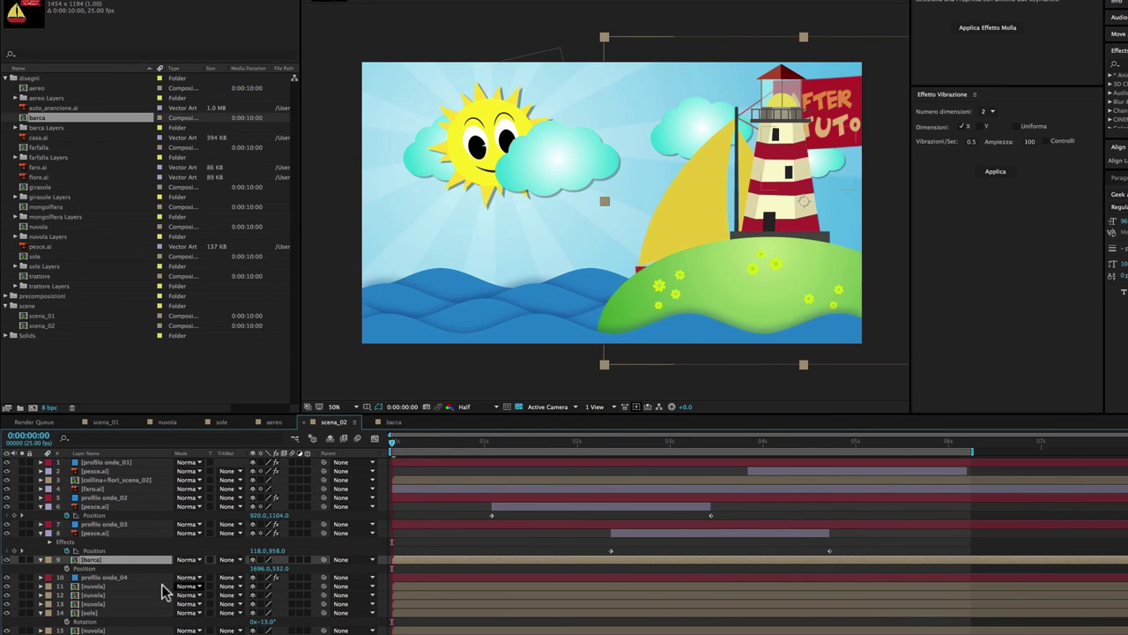
{"action": "left_click", "coordinate": [66, 568]}
{"action": "left_click_drag", "start_coordinate": [429, 442], "coordinate": [1122, 427]}
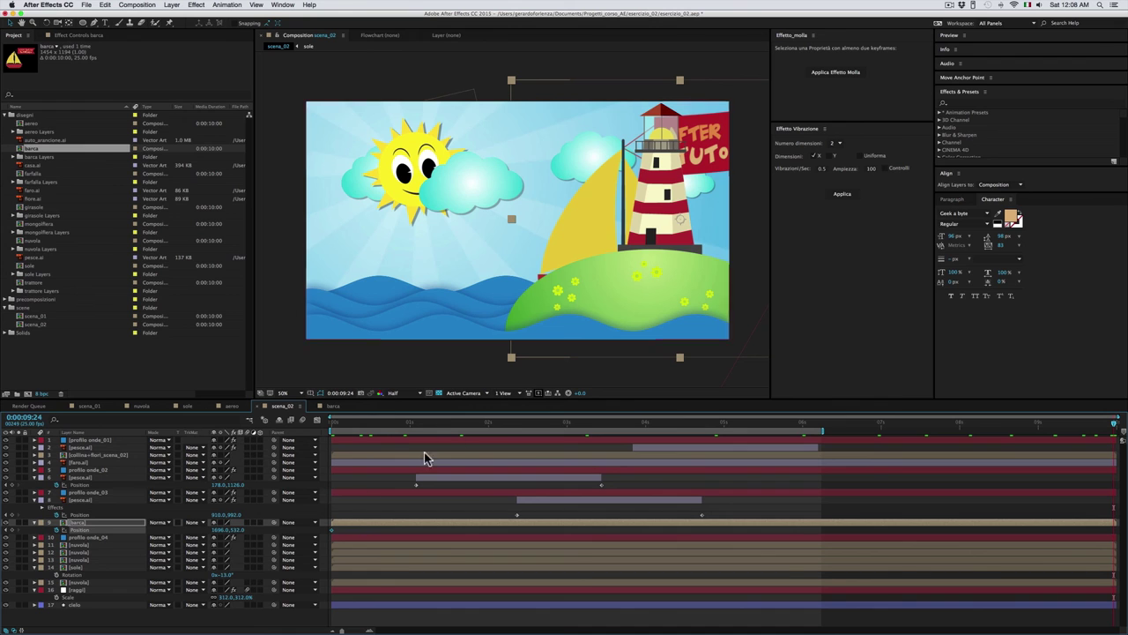
At 0:00:09:24, move barca's Position X left to about 526, then preview the pass.
{"action": "left_click_drag", "start_coordinate": [220, 529], "coordinate": [167, 534]}
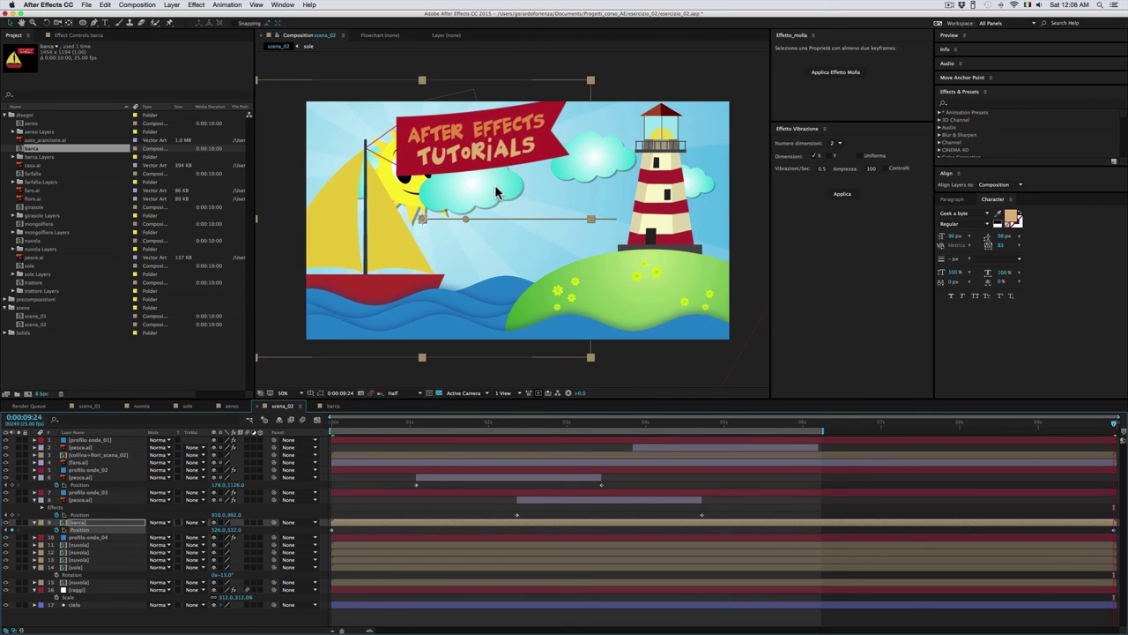
{"action": "key", "text": "space"}
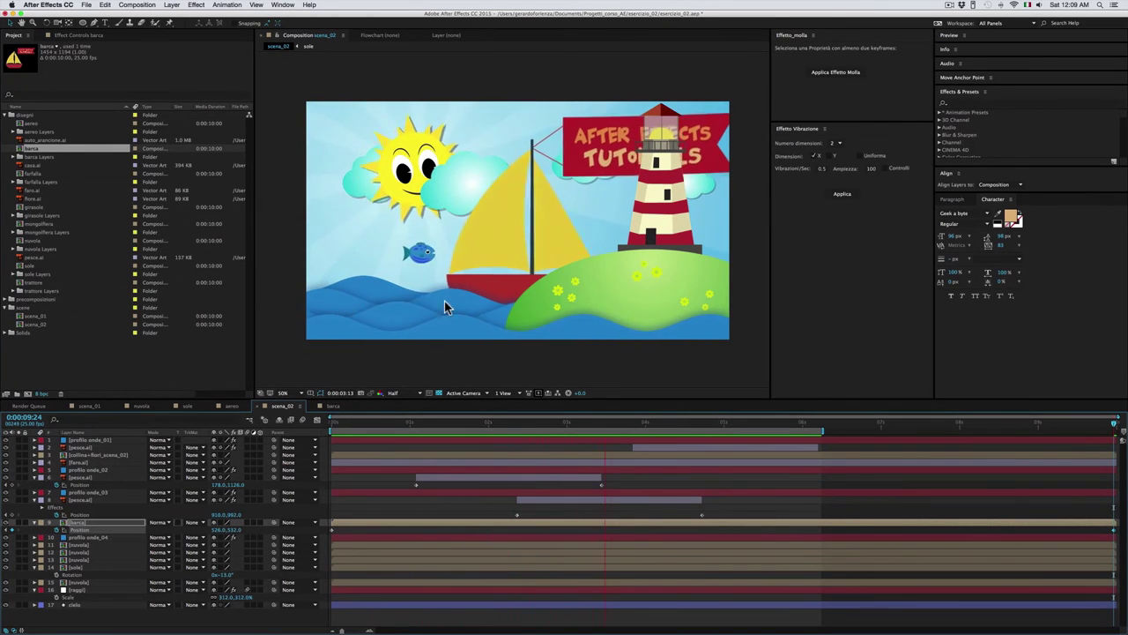
{"action": "mouse_move", "coordinate": [586, 422]}
{"action": "left_mouse_down"}
{"action": "mouse_move", "coordinate": [644, 430]}
{"action": "mouse_move", "coordinate": [576, 429]}
{"action": "left_mouse_up"}
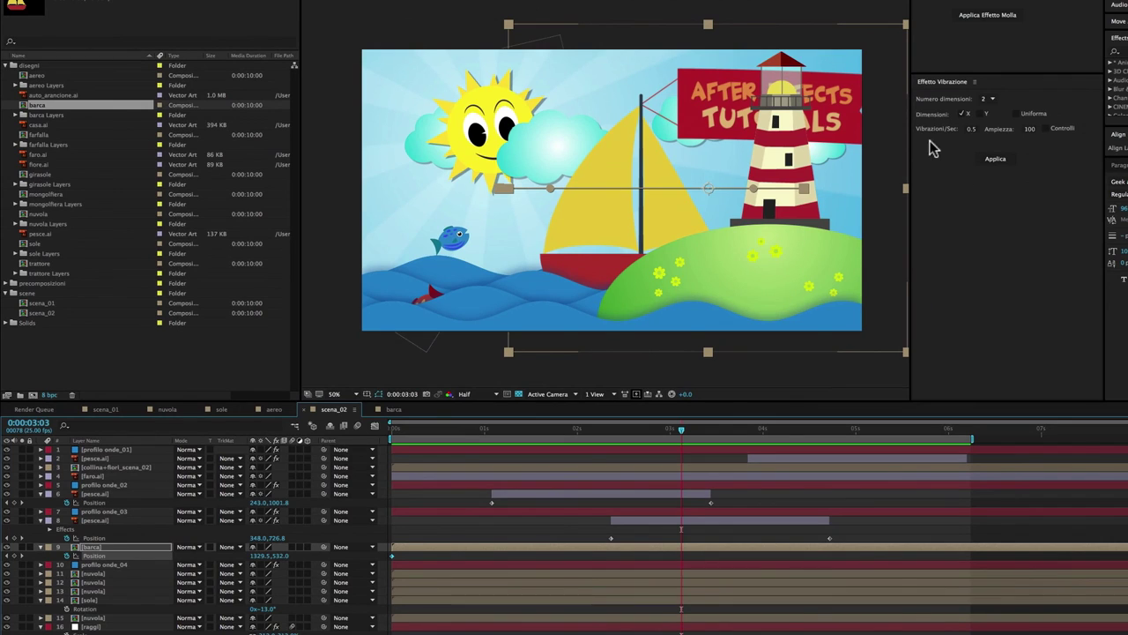
Apply Effetto Vibrazione to the boat on the Y axis only, with Ampiezza 50.
{"action": "left_click", "coordinate": [989, 102]}
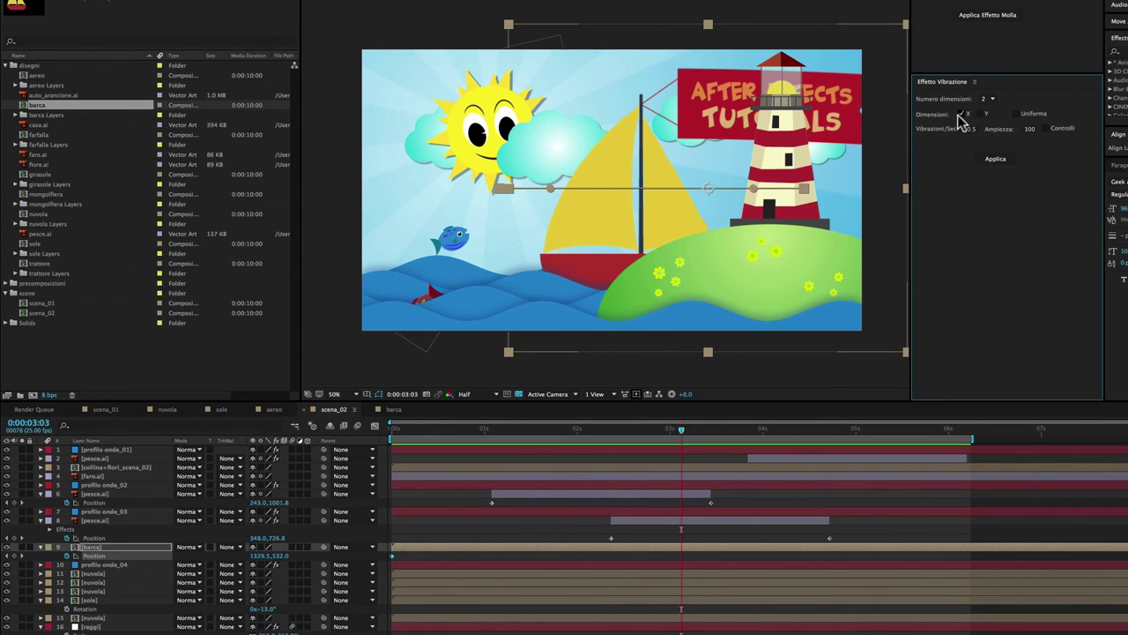
{"action": "left_click", "coordinate": [961, 113]}
{"action": "left_click", "coordinate": [1027, 129]}
{"action": "type", "text": "50"}
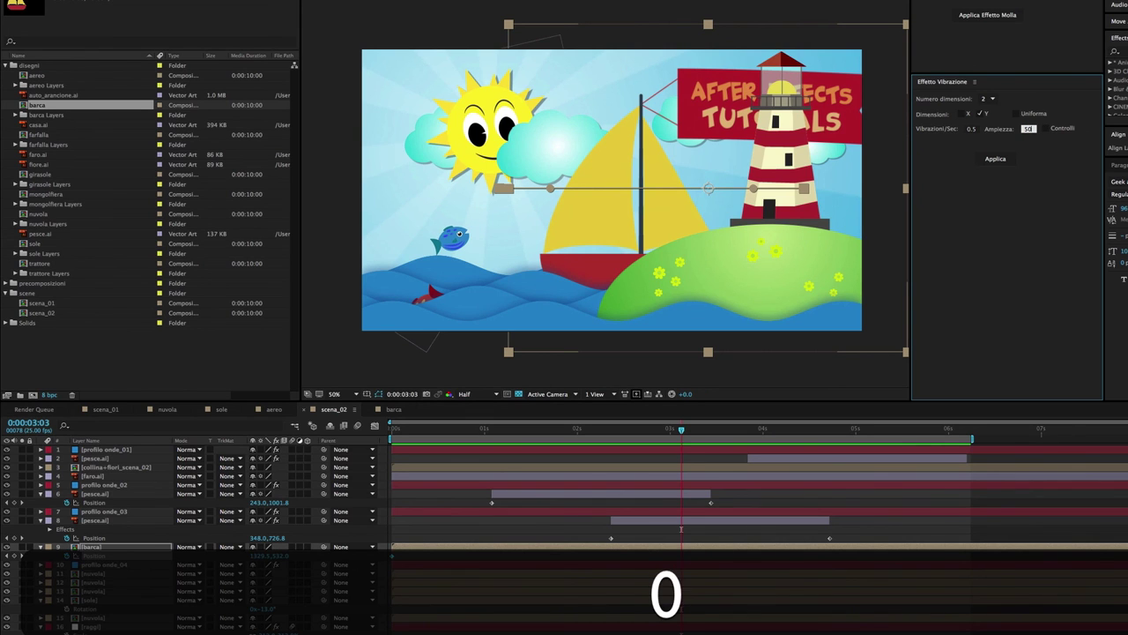
{"action": "key", "text": "Return"}
{"action": "left_click", "coordinate": [1001, 164]}
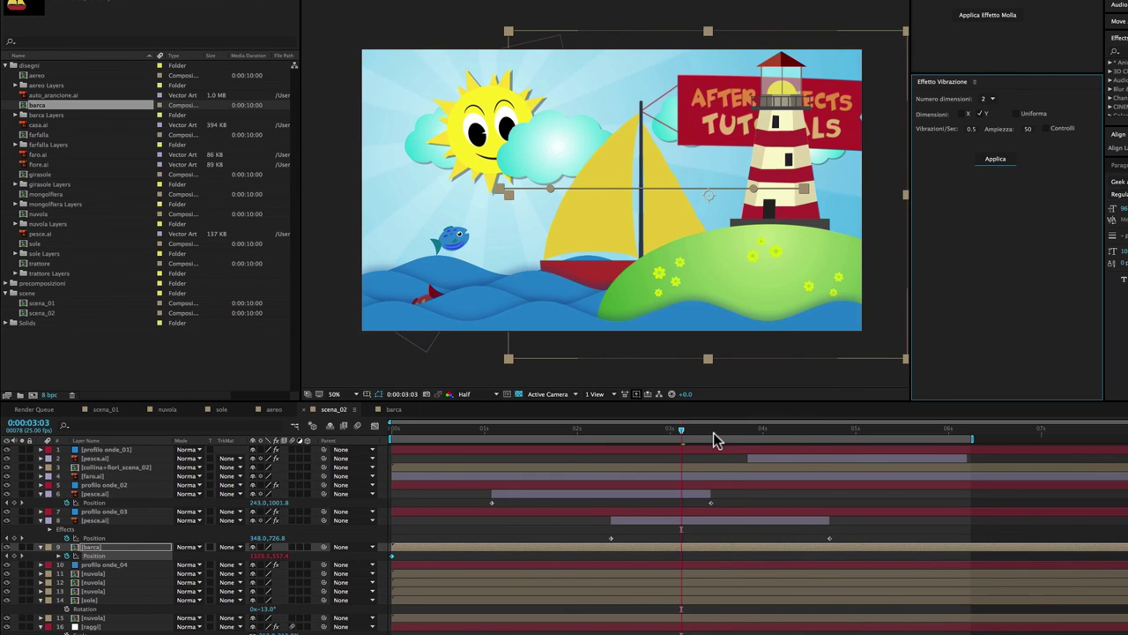
Extend the work area to the composition end and preview the full scene.
{"action": "key", "text": "space"}
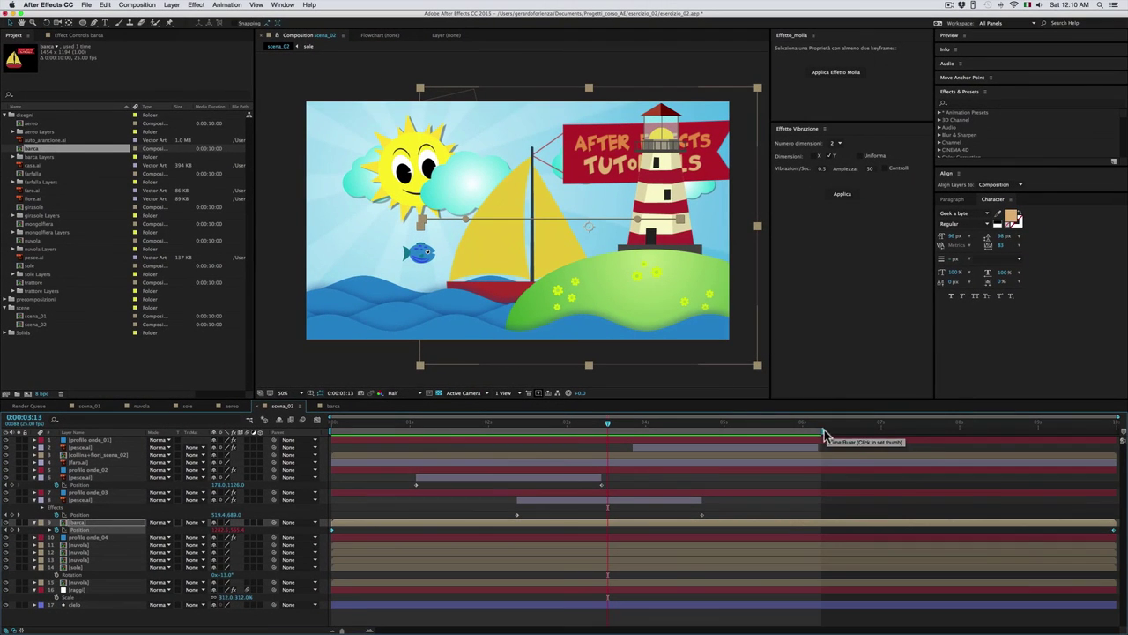
{"action": "left_click_drag", "start_coordinate": [843, 431], "coordinate": [1113, 432]}
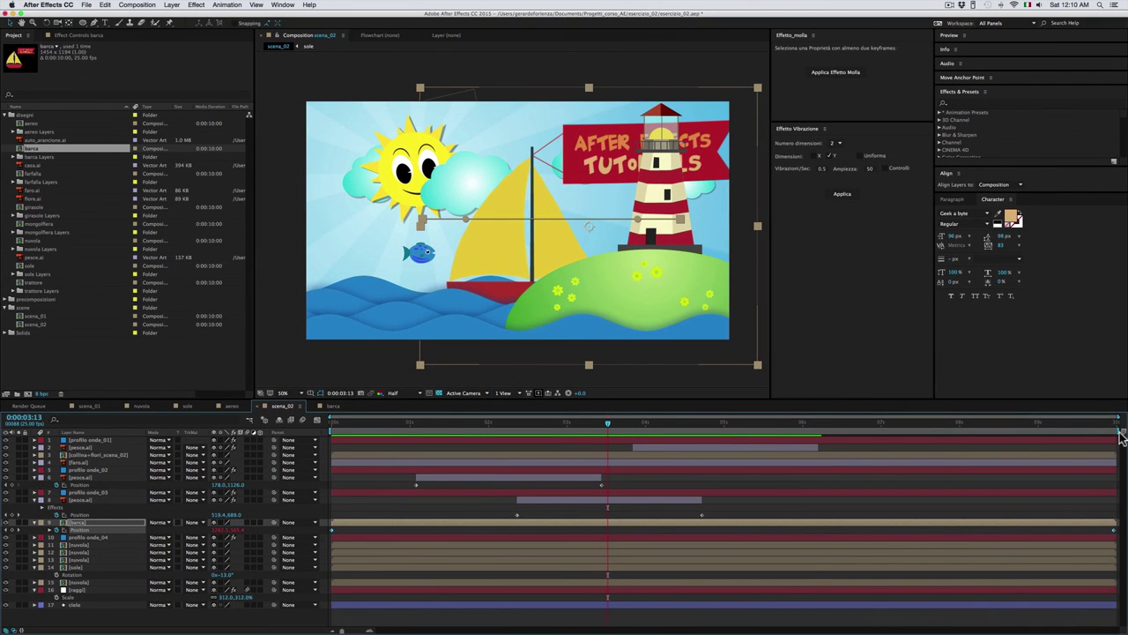
{"action": "key", "text": "space"}
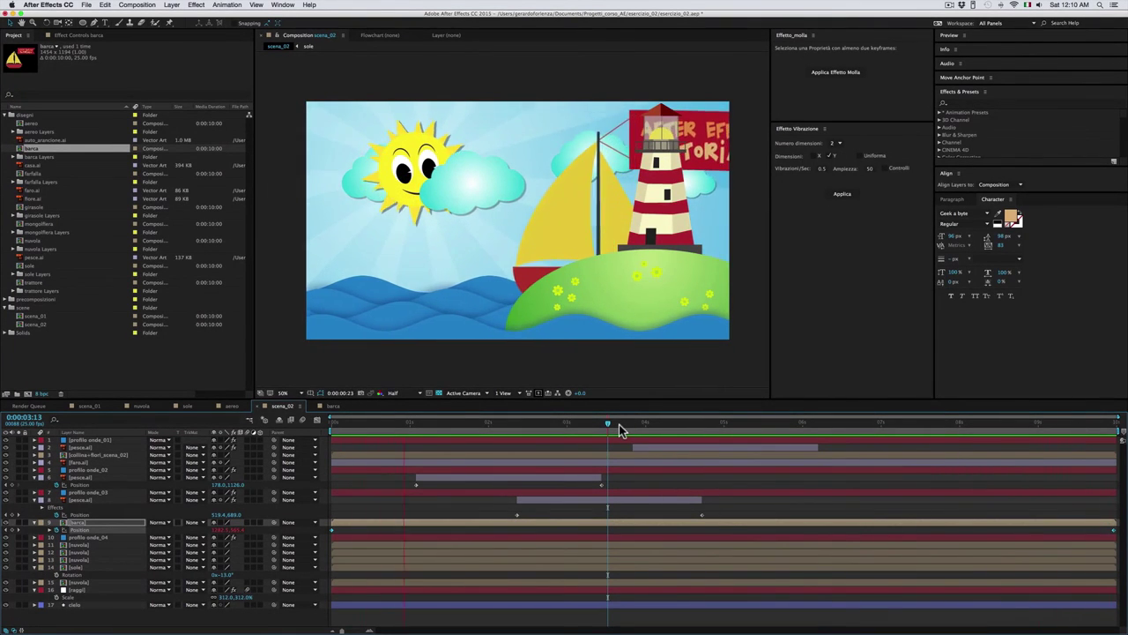
Reapply Effetto Vibrazione with Ampiezza 30 and preview the gentler boat bobbing.
{"action": "key", "text": "space"}
{"action": "left_click", "coordinate": [867, 169]}
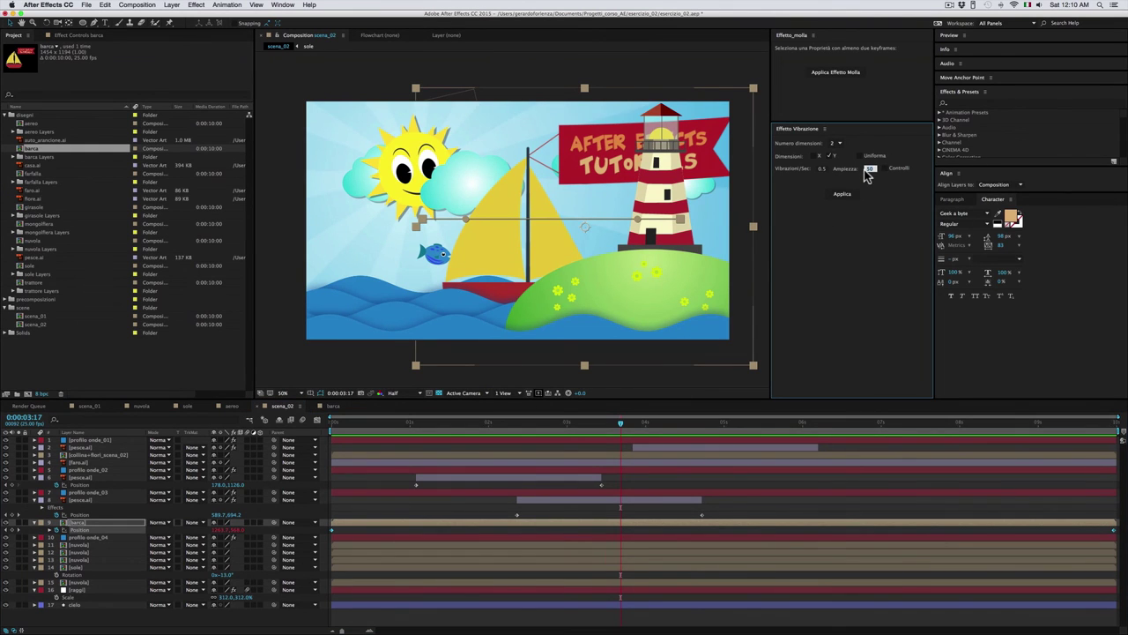
{"action": "type", "text": "30"}
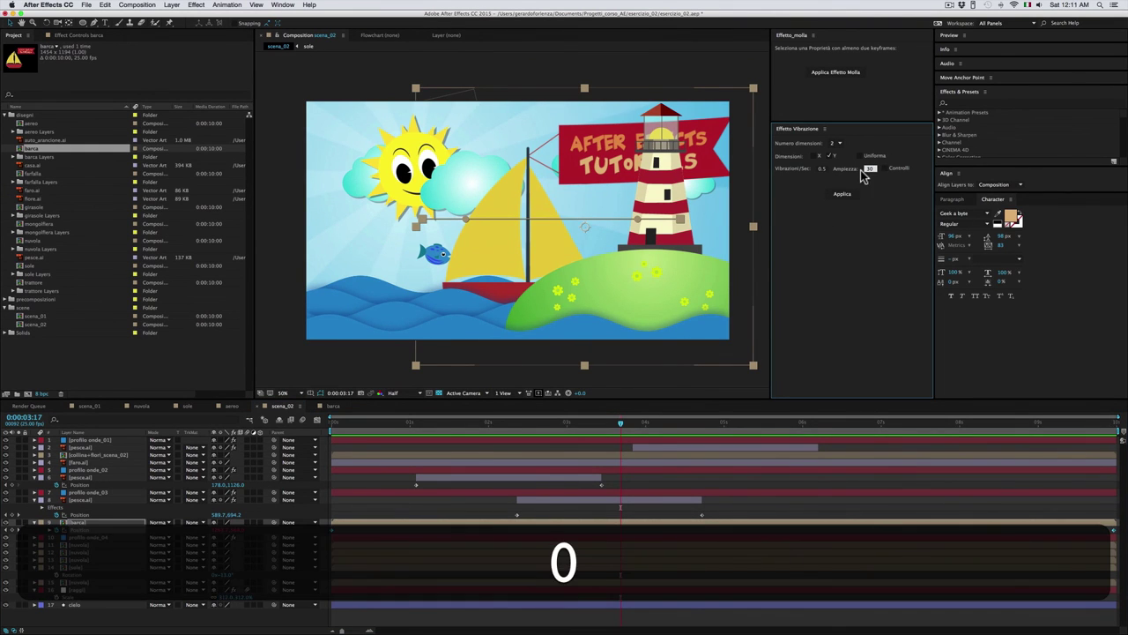
{"action": "left_click", "coordinate": [844, 195]}
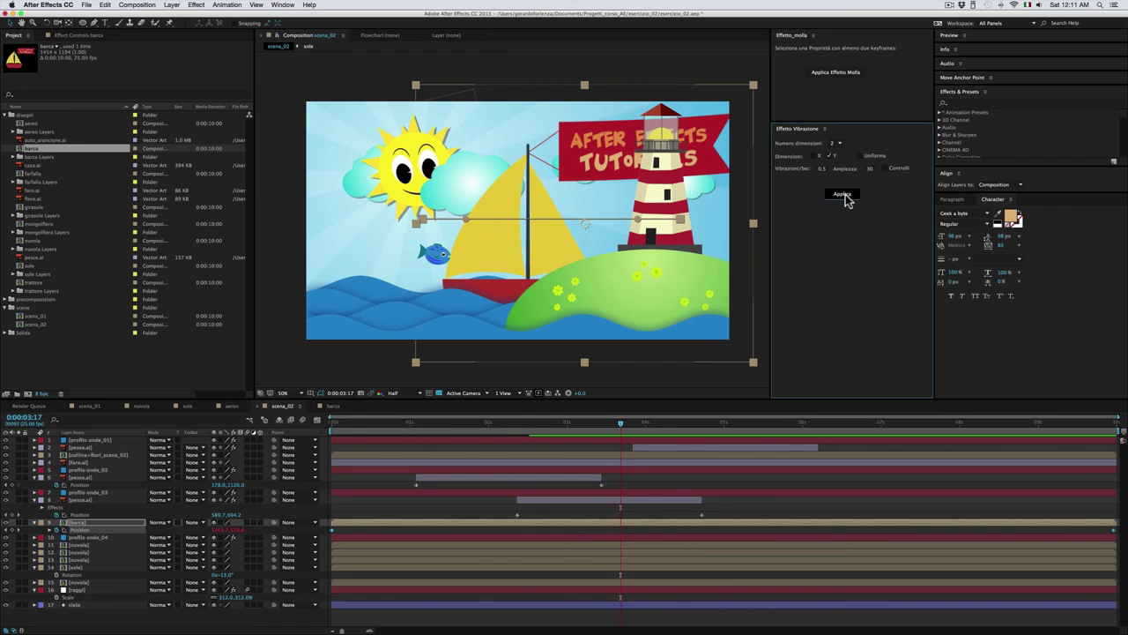
{"action": "key", "text": "space"}
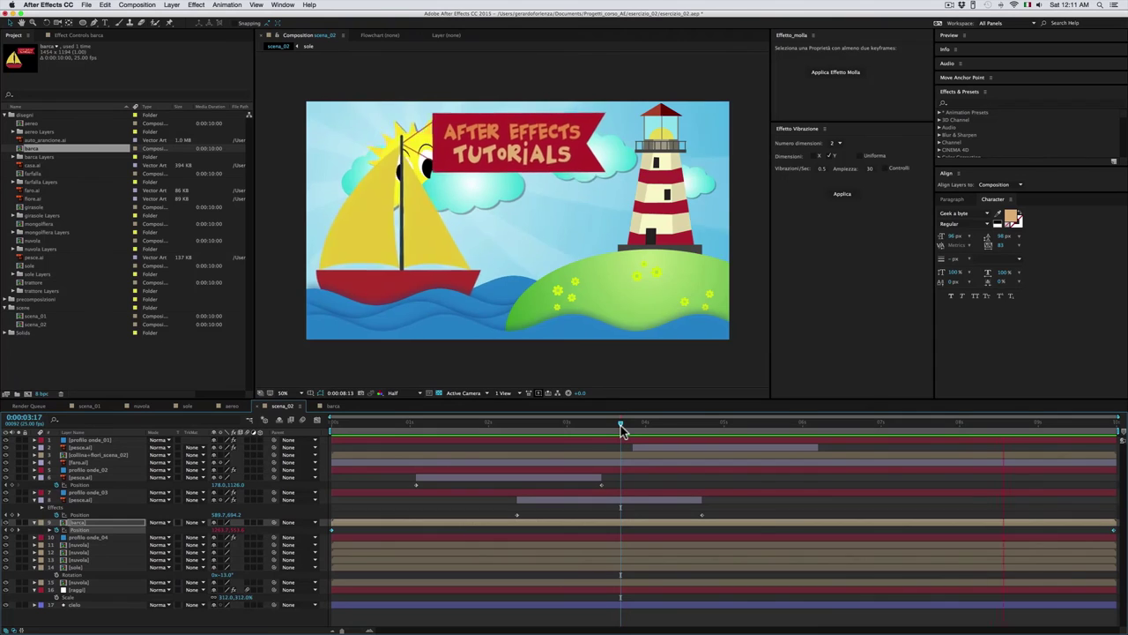
{"action": "key", "text": "space"}
{"action": "key", "text": "super+Tab"}
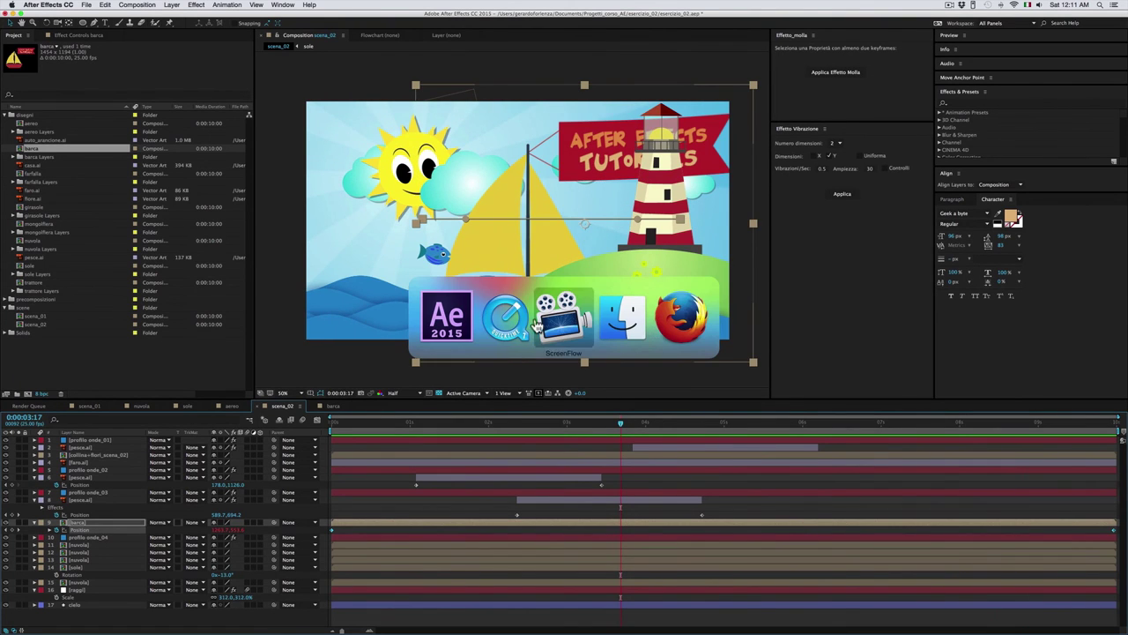
{"action": "left_click", "coordinate": [516, 325]}
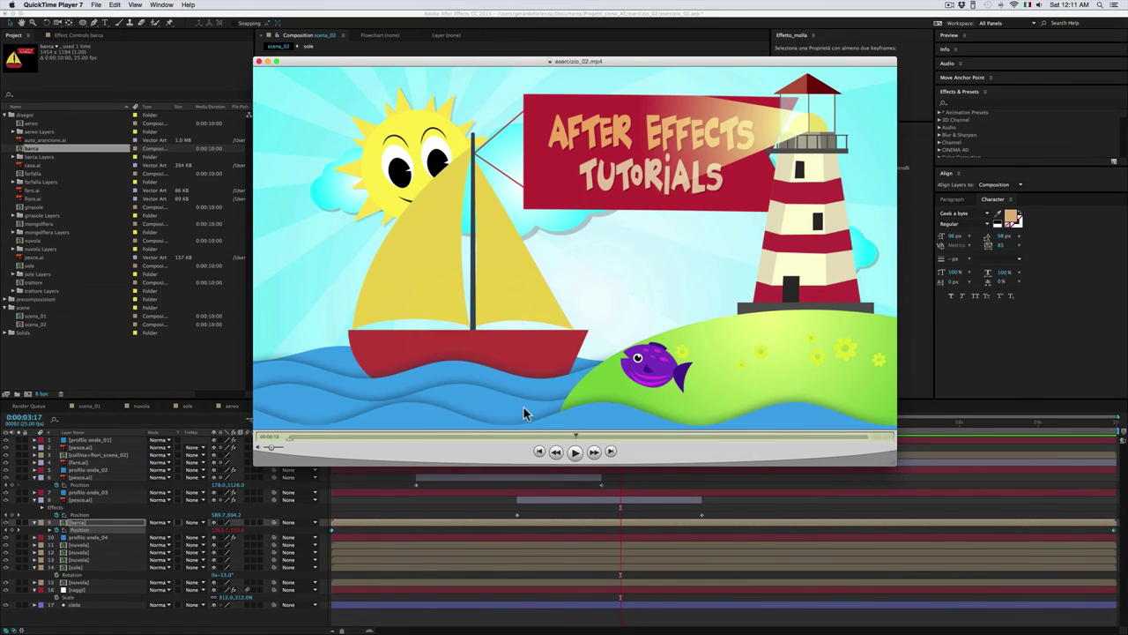
{"action": "left_click_drag", "start_coordinate": [578, 438], "coordinate": [618, 450]}
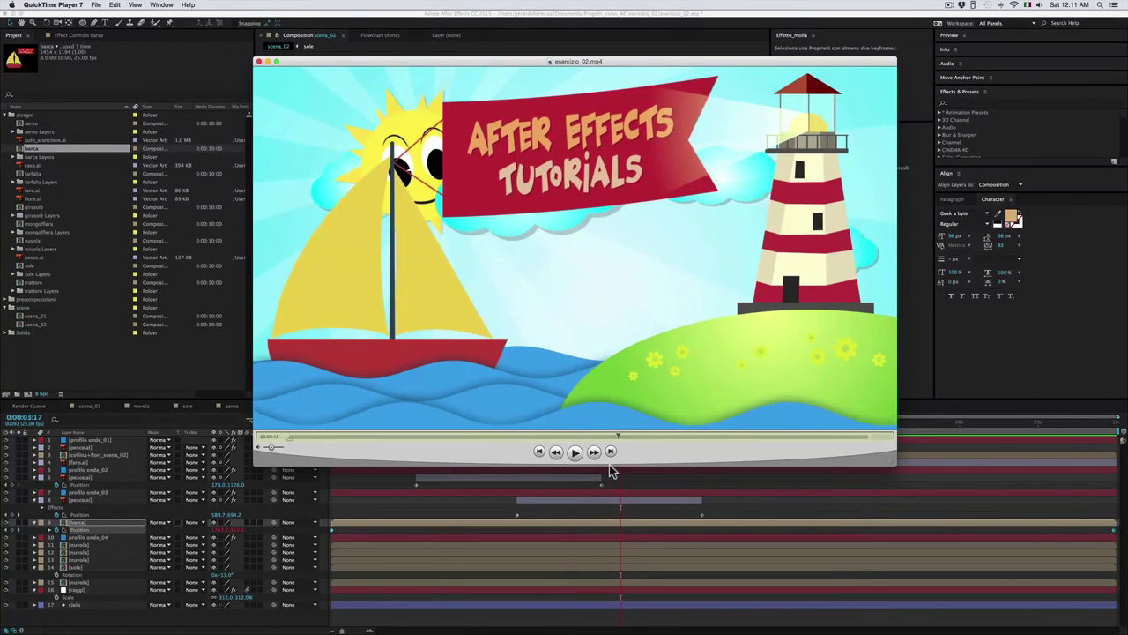
{"action": "mouse_move", "coordinate": [618, 438]}
{"action": "left_mouse_down"}
{"action": "mouse_move", "coordinate": [576, 441]}
{"action": "mouse_move", "coordinate": [651, 441]}
{"action": "left_mouse_up"}
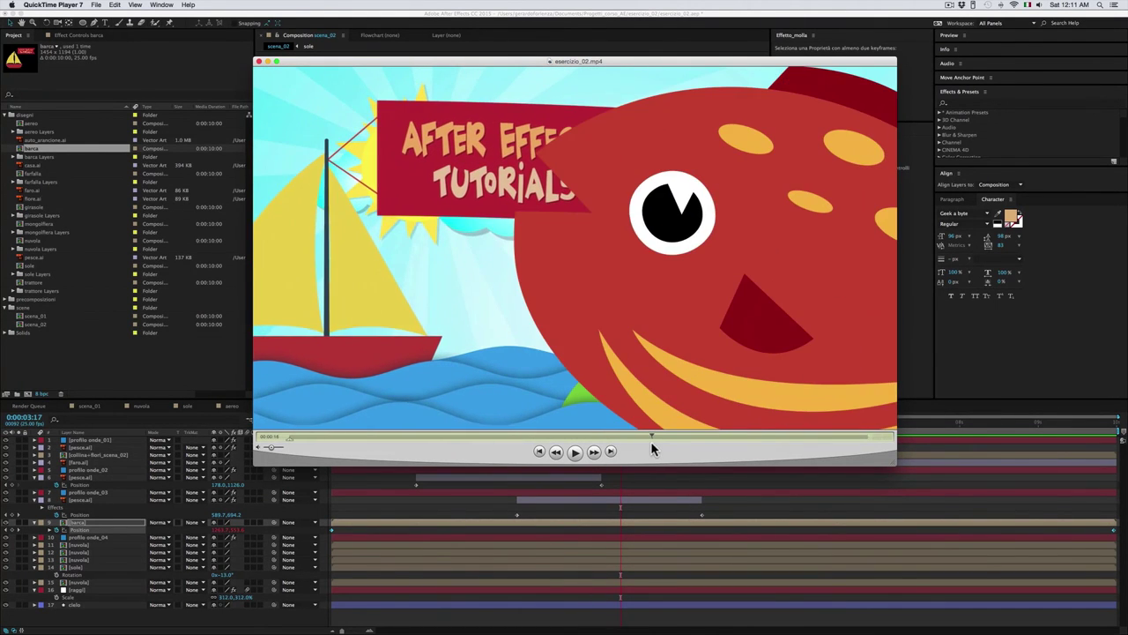
{"action": "left_click", "coordinate": [628, 511]}
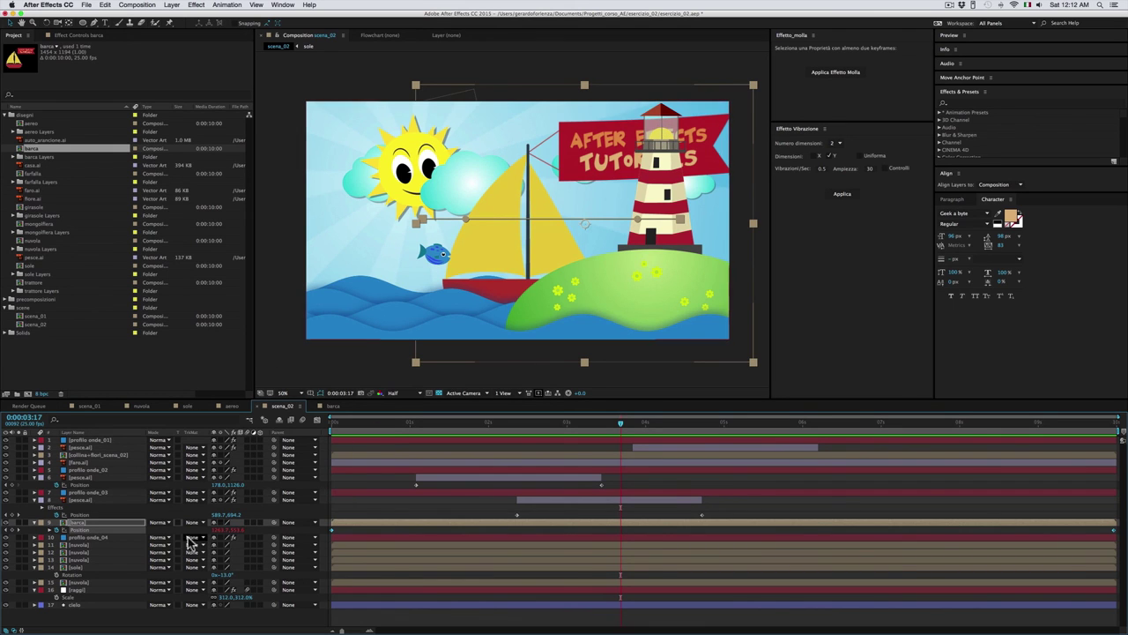
Draw a Pen-tool triangle from the lighthouse lamp to the sail and to a point above it.
{"action": "left_click", "coordinate": [161, 623]}
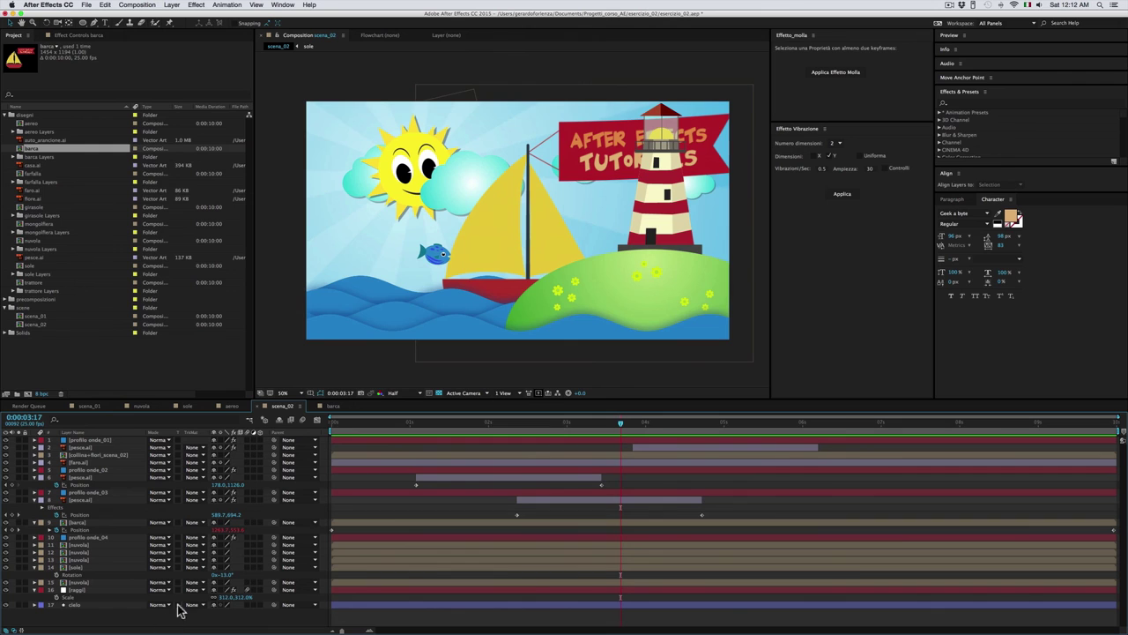
{"action": "left_click", "coordinate": [94, 24]}
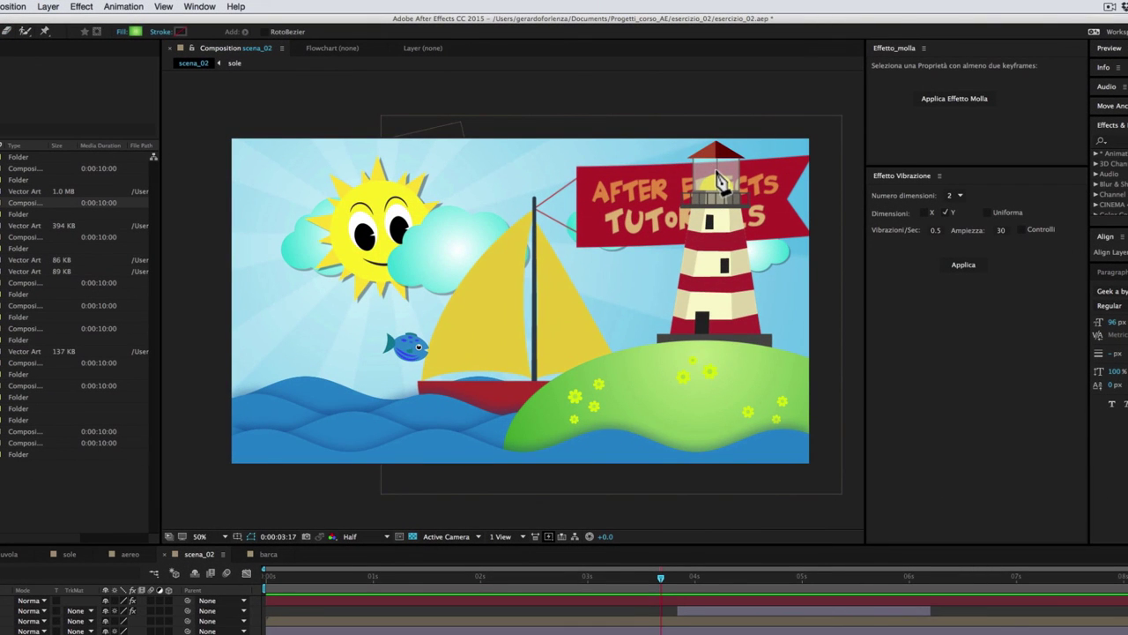
{"action": "left_click", "coordinate": [717, 174]}
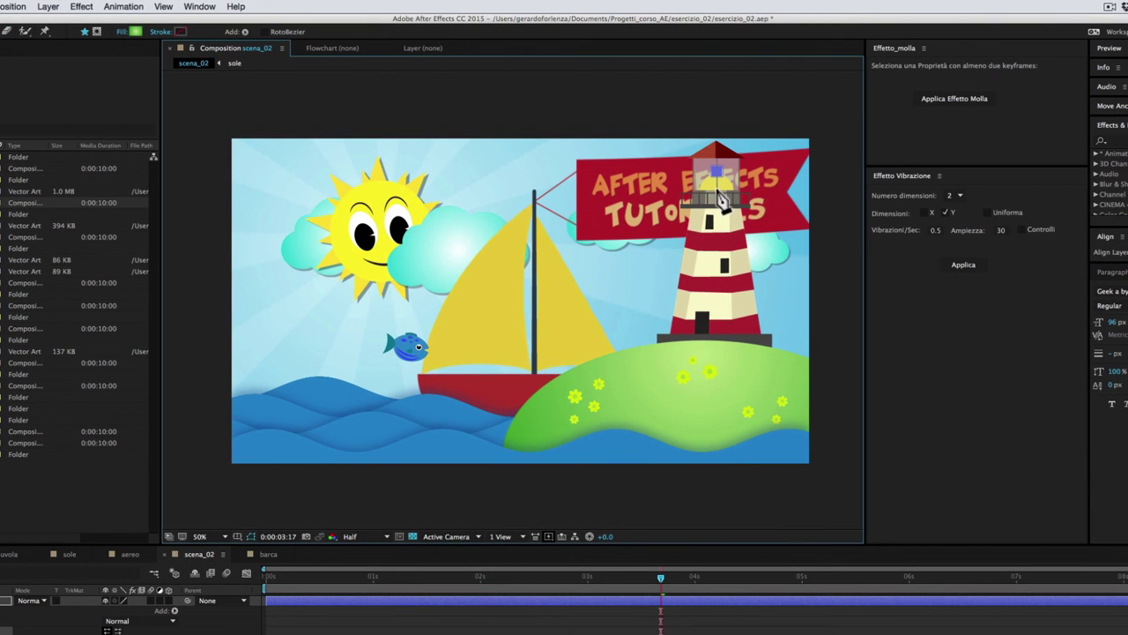
{"action": "left_click", "coordinate": [716, 186]}
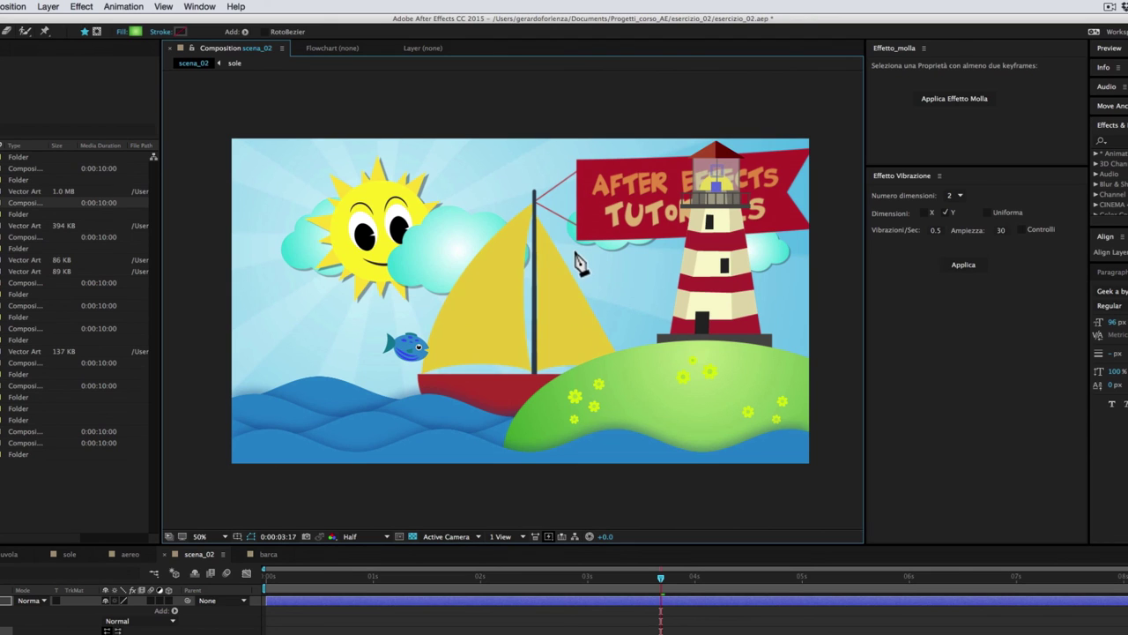
{"action": "left_click", "coordinate": [550, 261]}
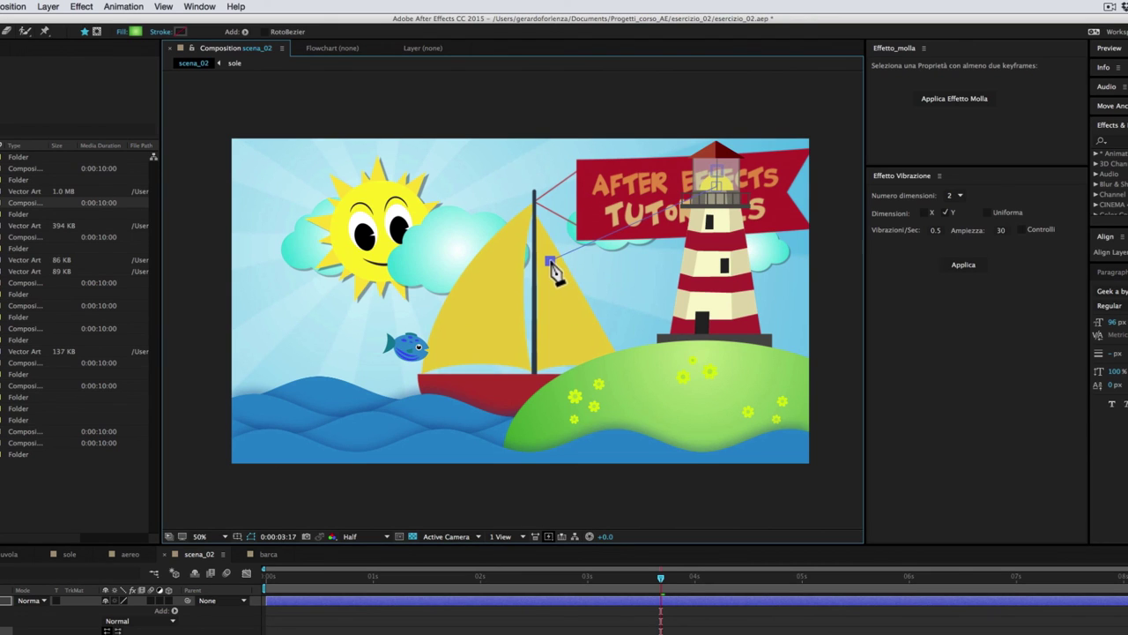
{"action": "left_click", "coordinate": [545, 114]}
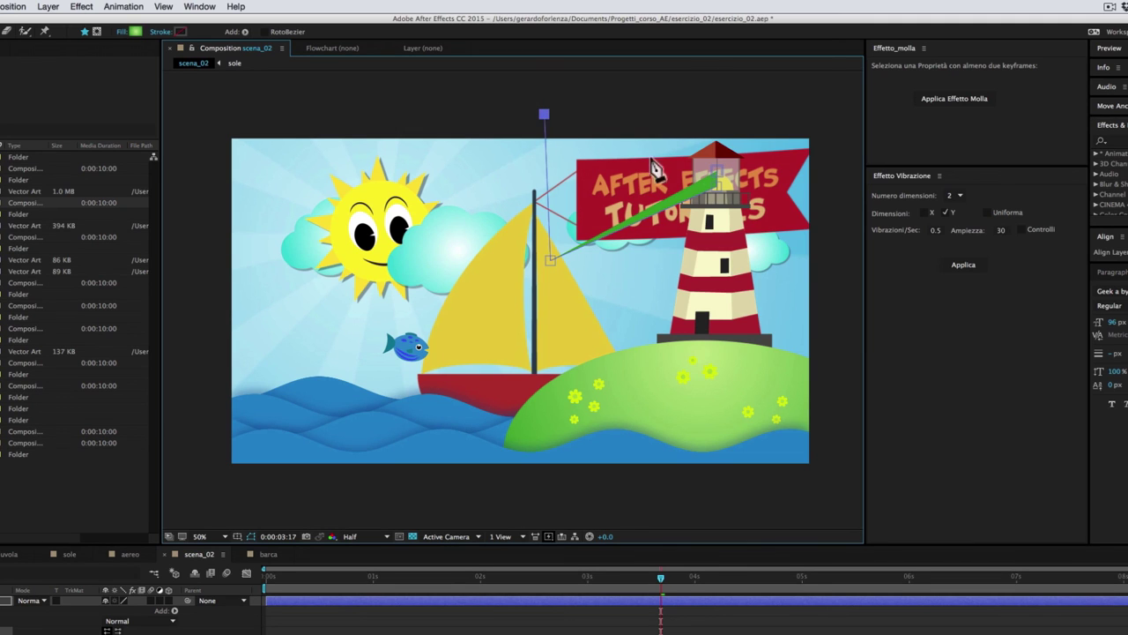
{"action": "left_click", "coordinate": [718, 172]}
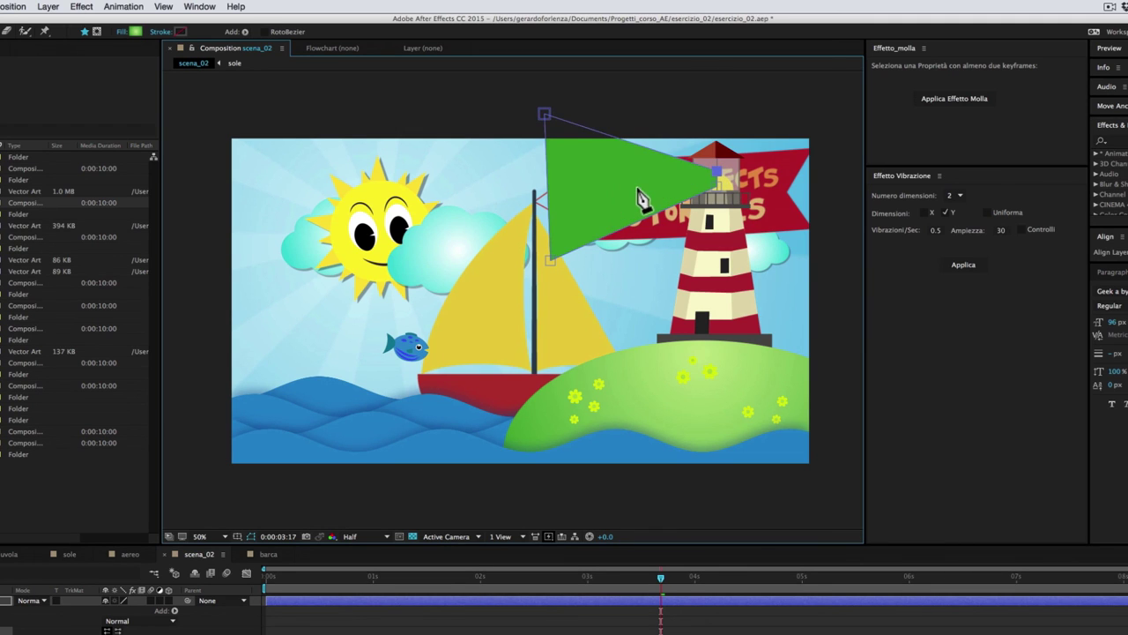
{"action": "left_click_drag", "start_coordinate": [545, 113], "coordinate": [548, 120]}
{"action": "left_click", "coordinate": [548, 258]}
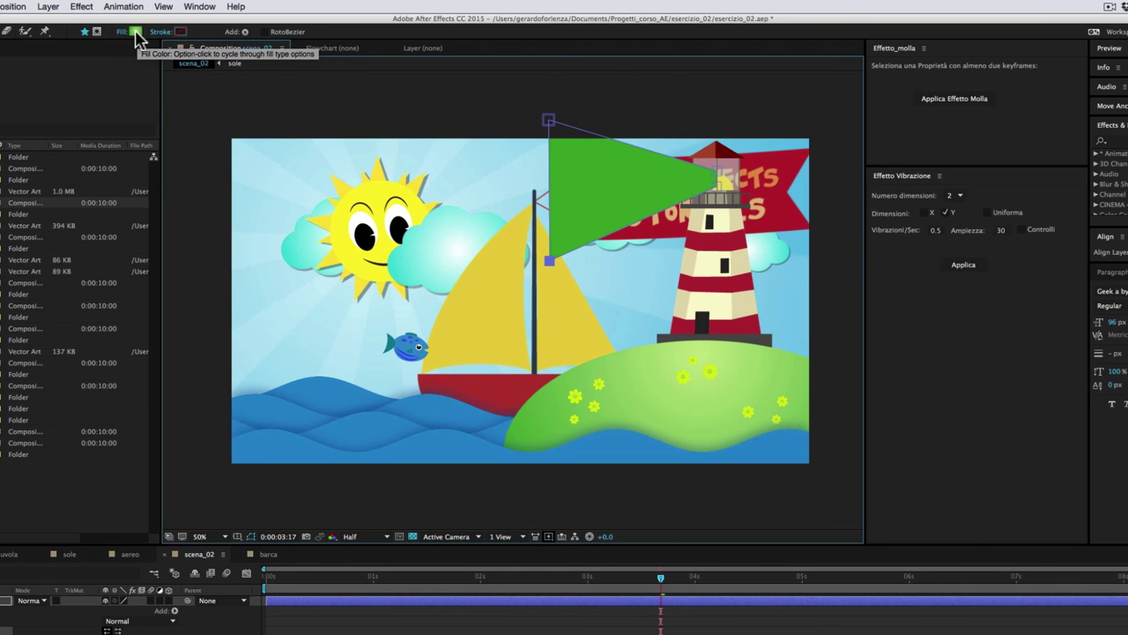
Give the beam a radial gradient fill with both colour stops pale yellow.
{"action": "left_click", "coordinate": [135, 33]}
{"action": "left_click_drag", "start_coordinate": [823, 298], "coordinate": [813, 313]}
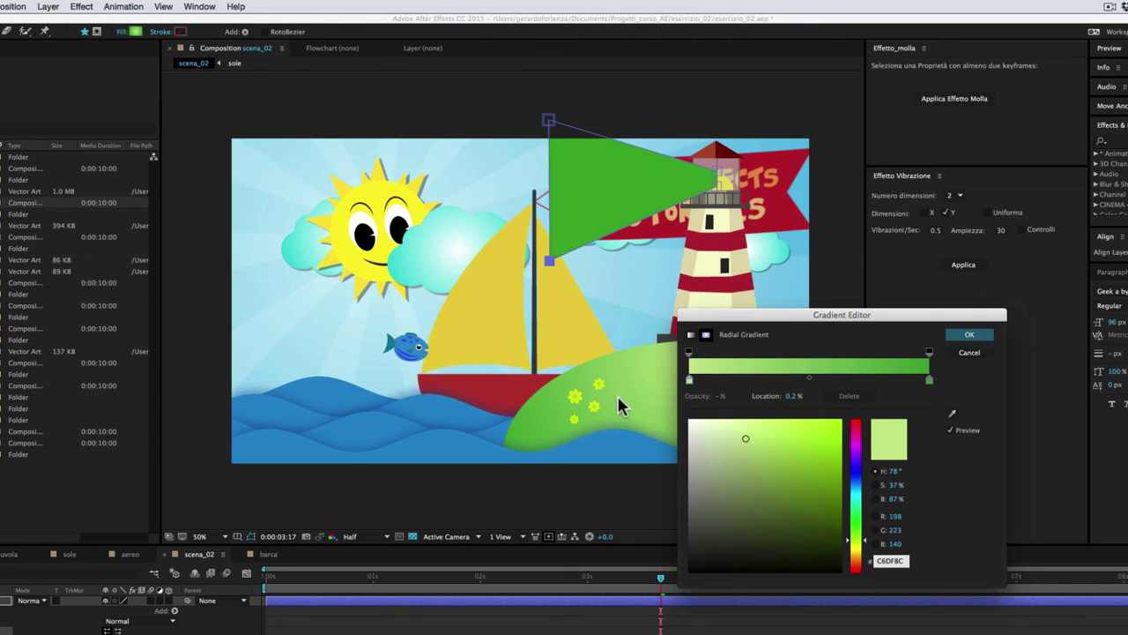
{"action": "left_click", "coordinate": [647, 408]}
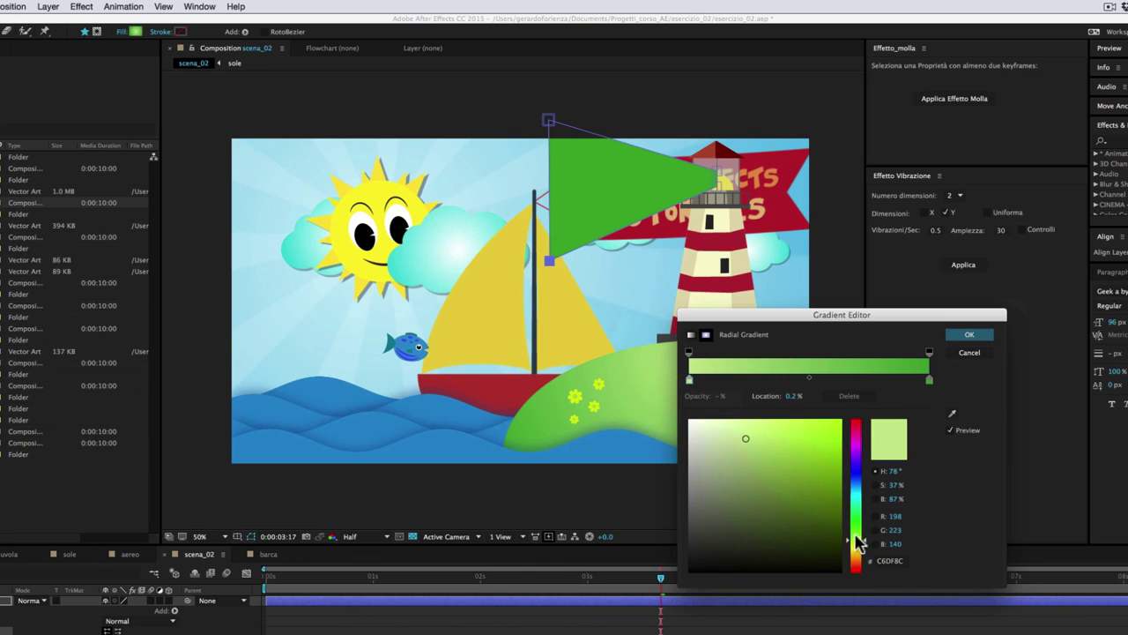
{"action": "left_click", "coordinate": [856, 546]}
{"action": "left_click_drag", "start_coordinate": [861, 554], "coordinate": [859, 555]}
{"action": "left_click_drag", "start_coordinate": [748, 441], "coordinate": [740, 426]}
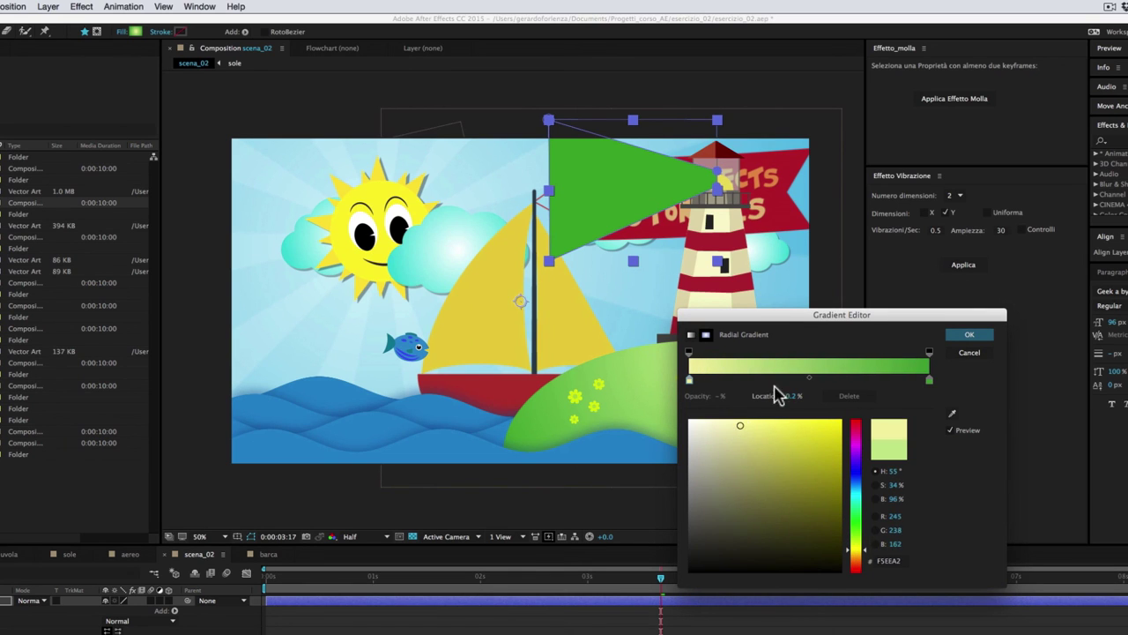
{"action": "left_click", "coordinate": [930, 381]}
{"action": "left_click", "coordinate": [952, 413]}
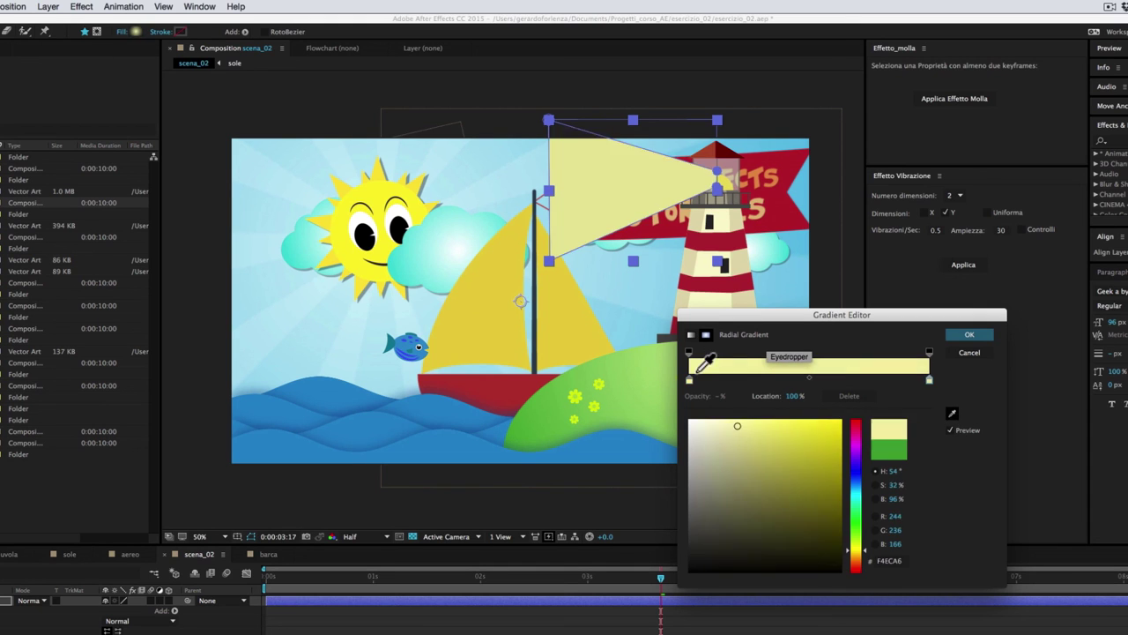
{"action": "left_click", "coordinate": [692, 375]}
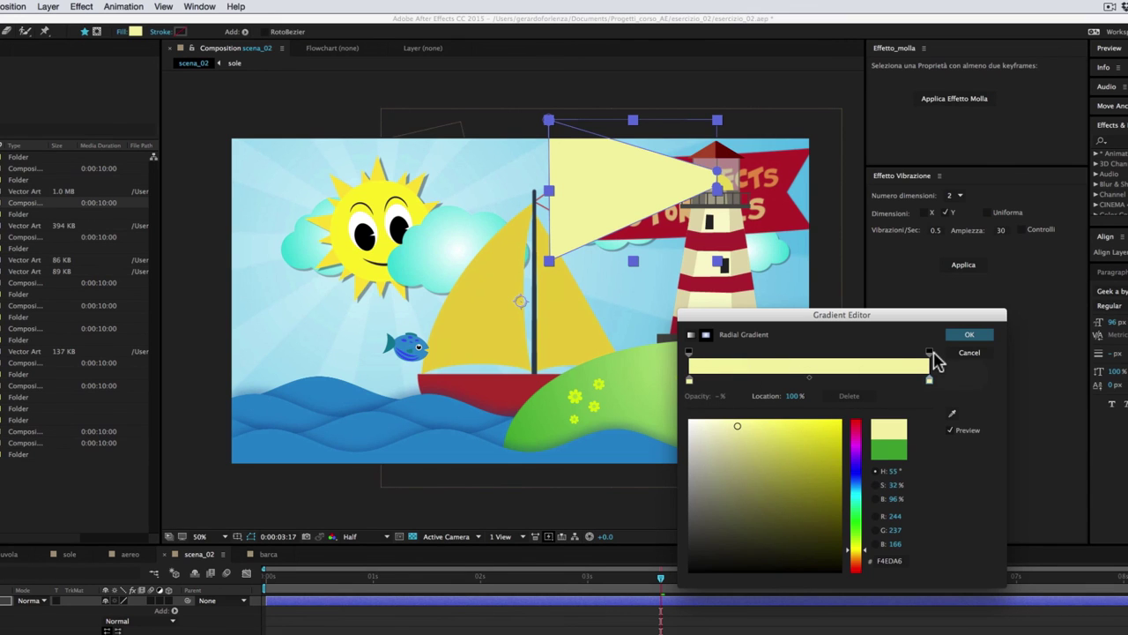
Set the gradient's outer opacity stop to 0% and confirm the fill.
{"action": "left_click", "coordinate": [690, 381]}
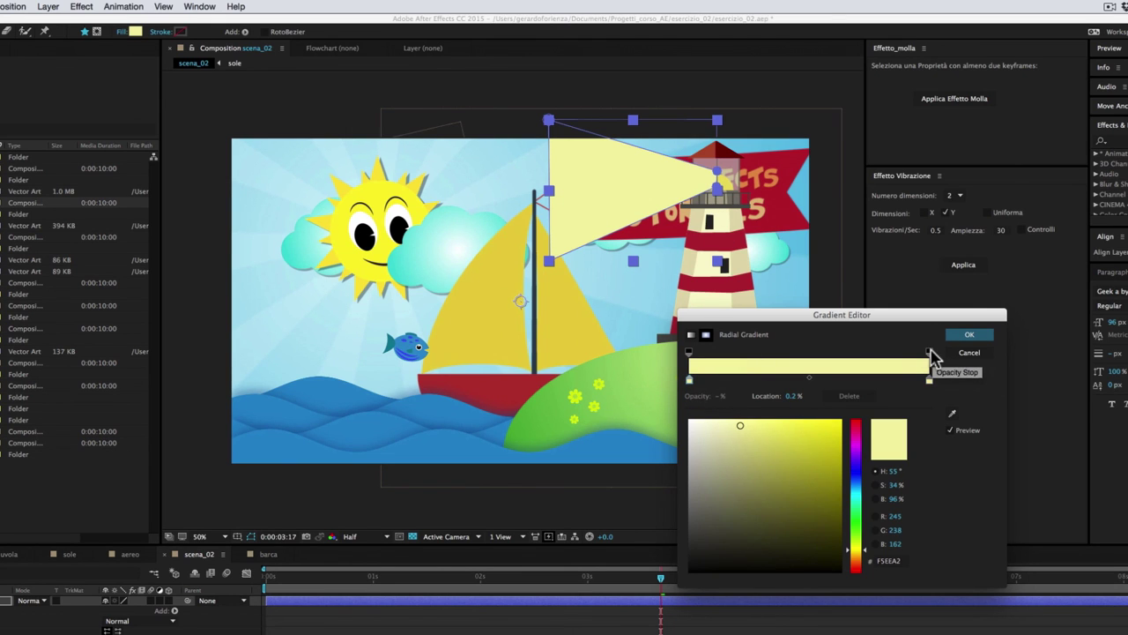
{"action": "left_click", "coordinate": [930, 353]}
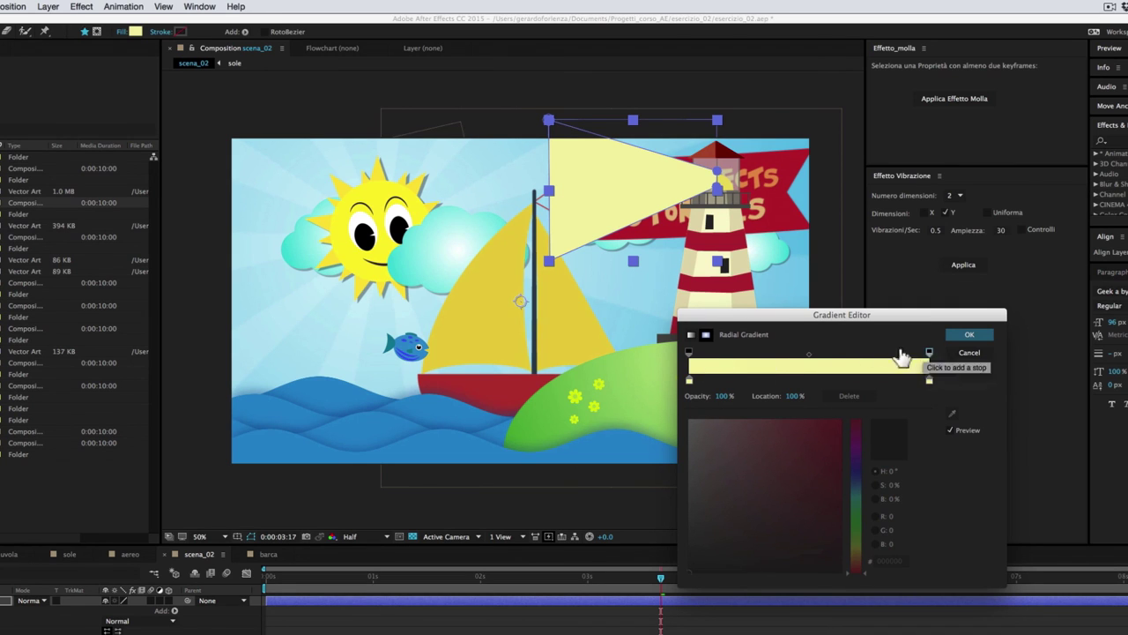
{"action": "left_click", "coordinate": [723, 397]}
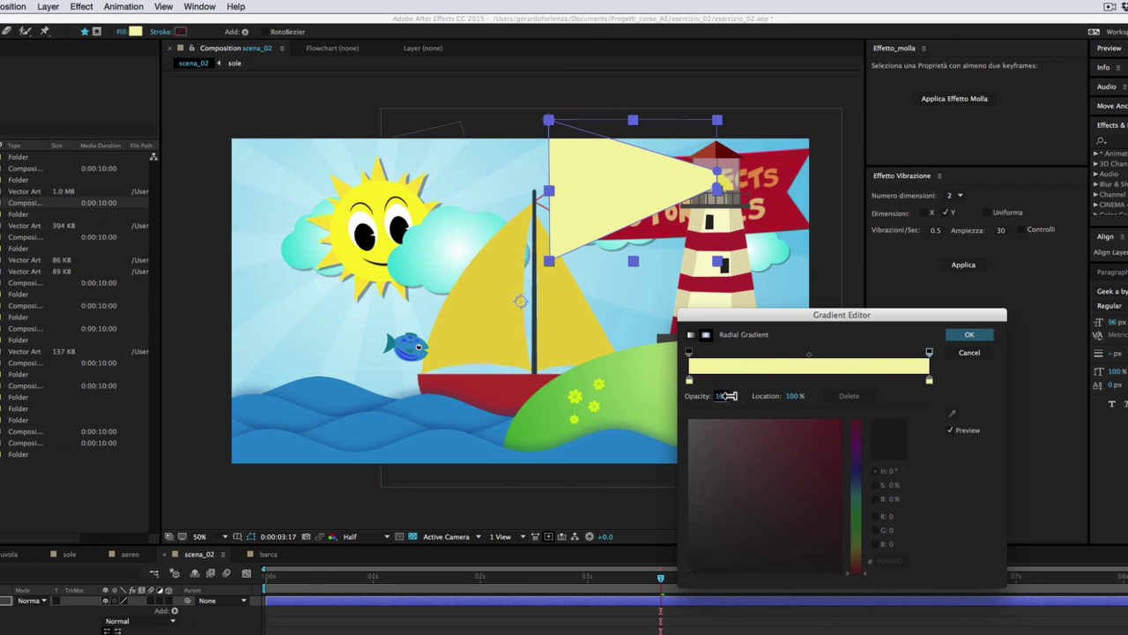
{"action": "left_click_drag", "start_coordinate": [718, 396], "coordinate": [626, 389]}
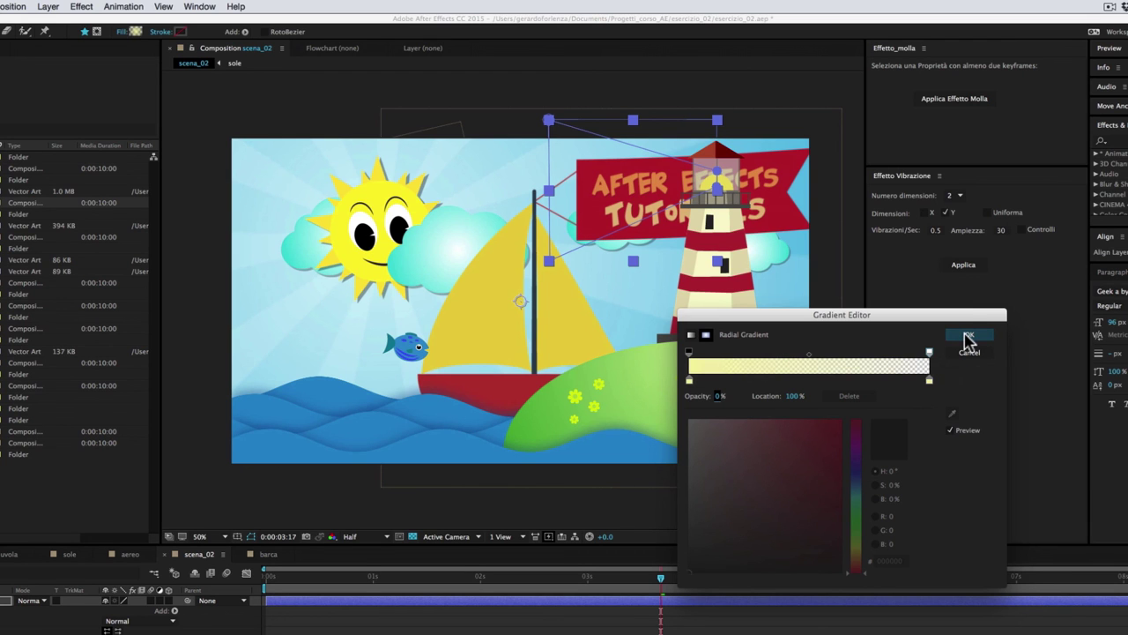
{"action": "left_click", "coordinate": [968, 337]}
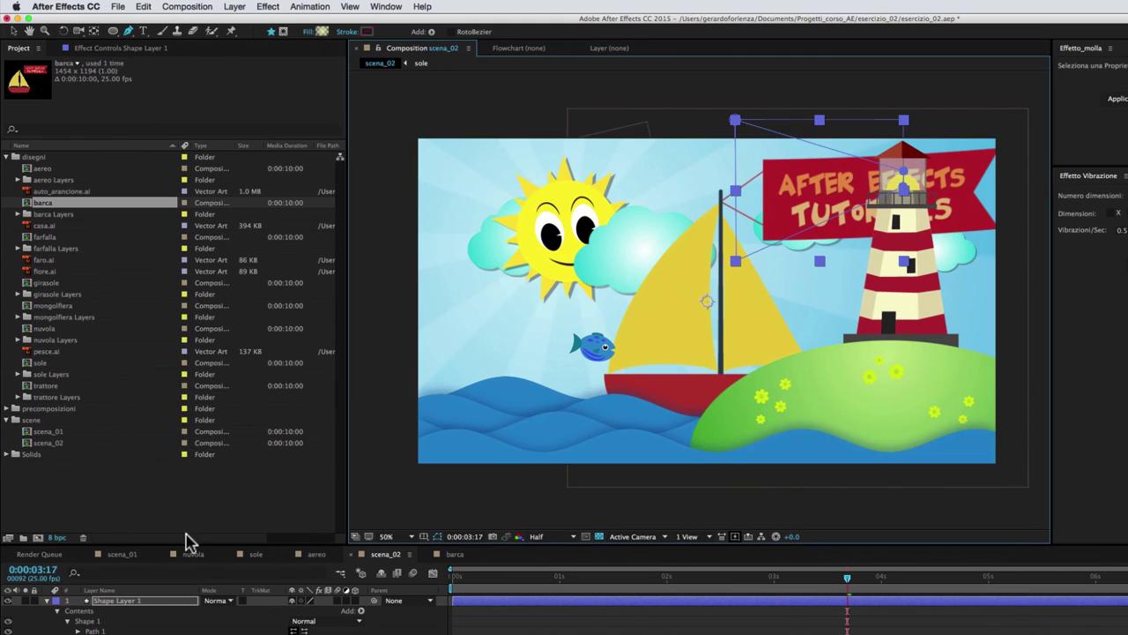
Move the beam's sail corner up toward the banner, then deselect the shape.
{"action": "left_click", "coordinate": [91, 622]}
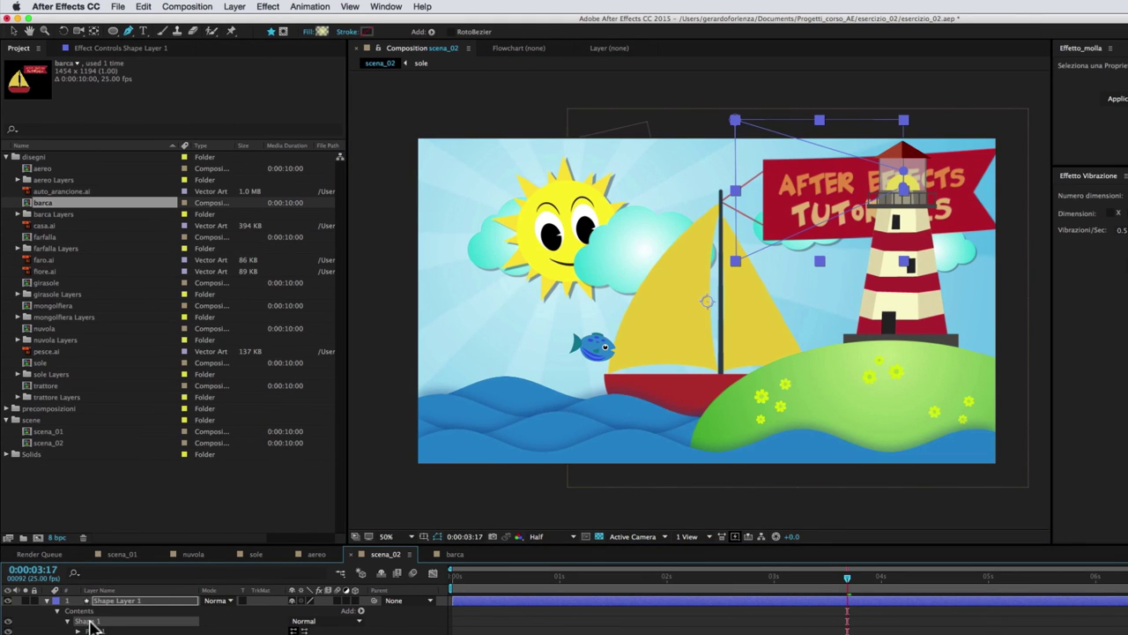
{"action": "left_click", "coordinate": [13, 31]}
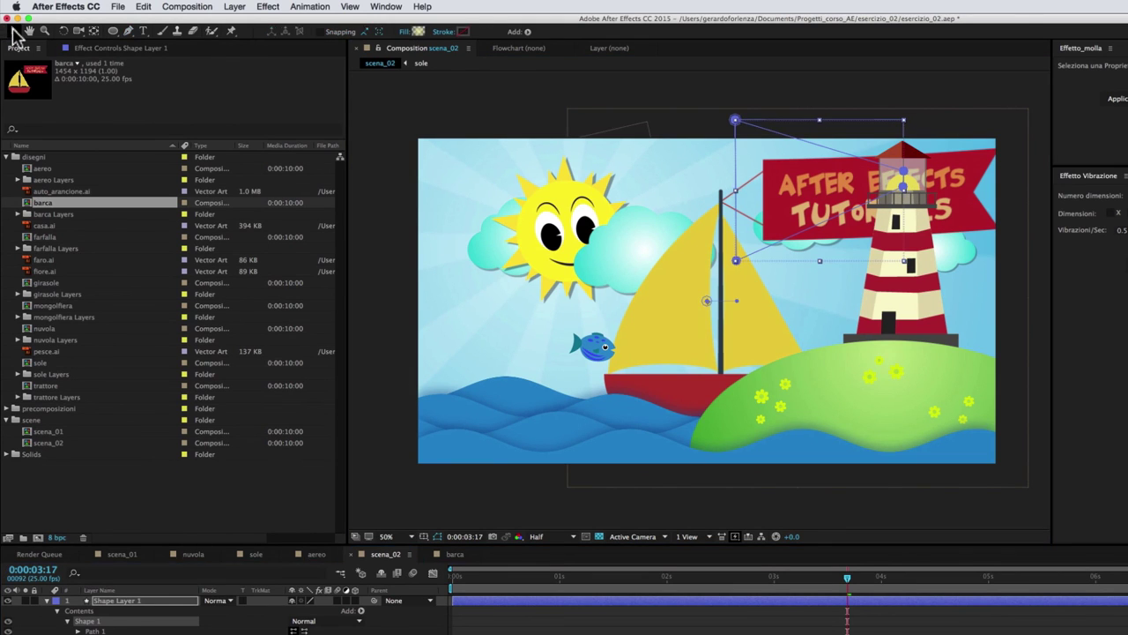
{"action": "left_click", "coordinate": [708, 303]}
{"action": "mouse_move", "coordinate": [701, 267]}
{"action": "left_mouse_down"}
{"action": "mouse_move", "coordinate": [882, 165]}
{"action": "mouse_move", "coordinate": [907, 183]}
{"action": "left_mouse_up"}
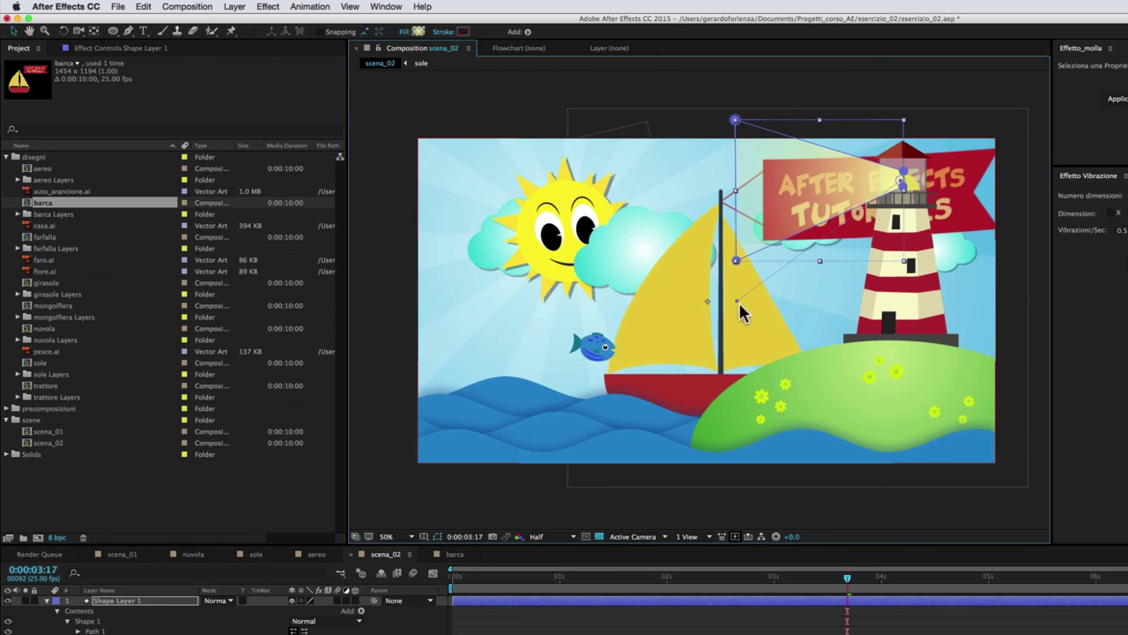
{"action": "left_click", "coordinate": [728, 185]}
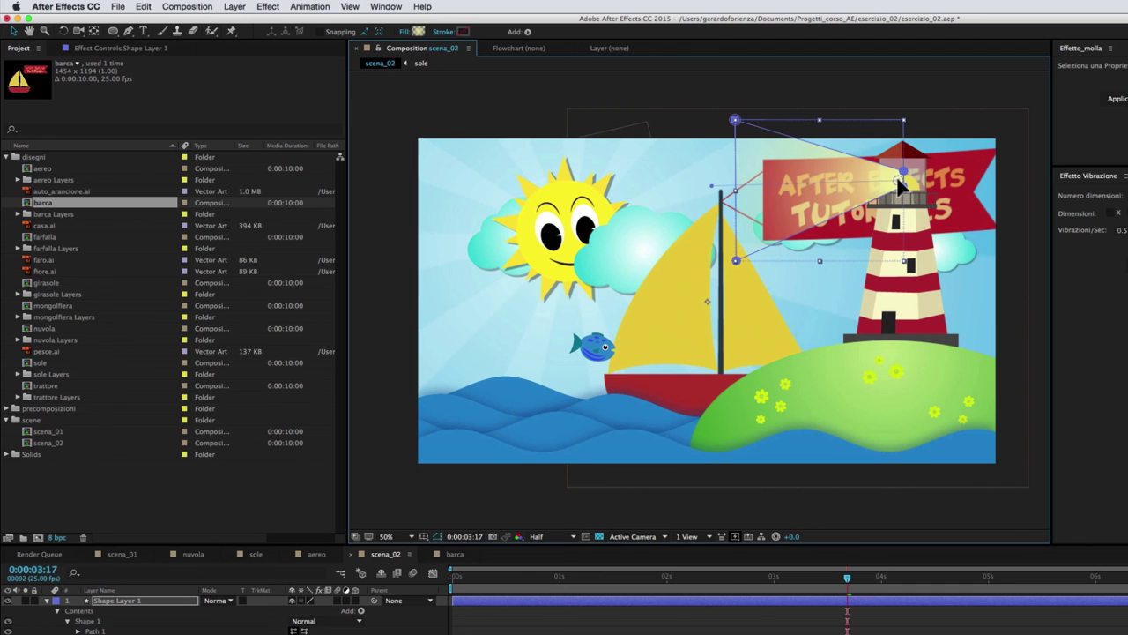
{"action": "key", "text": "super+shift+a"}
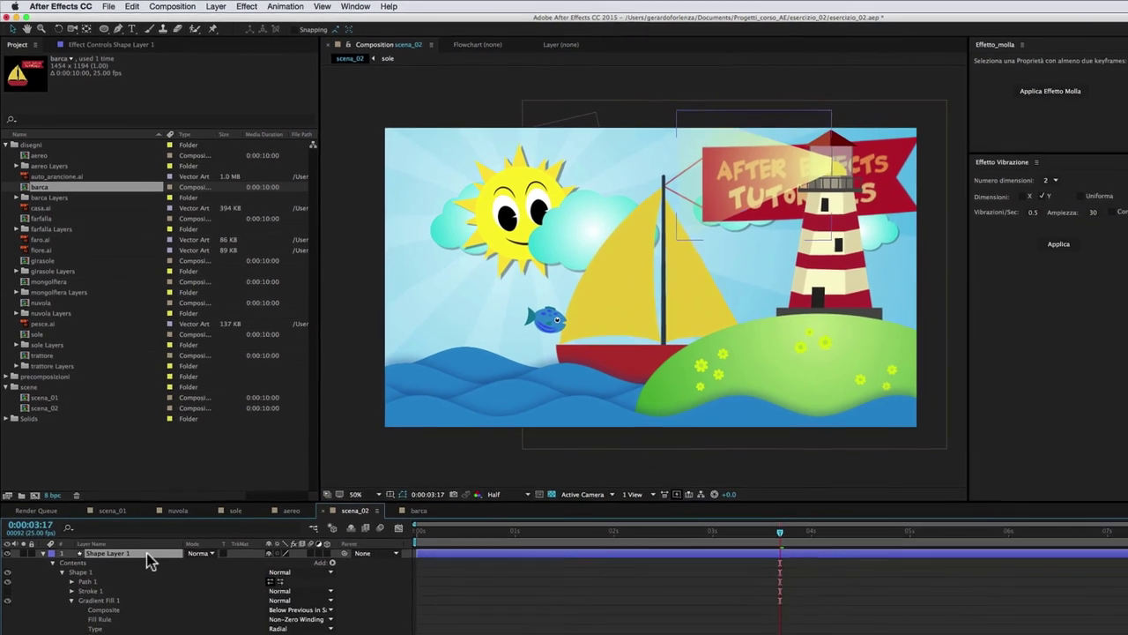
Lower Shape Layer 1's Opacity to 77%.
{"action": "left_click", "coordinate": [176, 601]}
{"action": "key", "text": "t"}
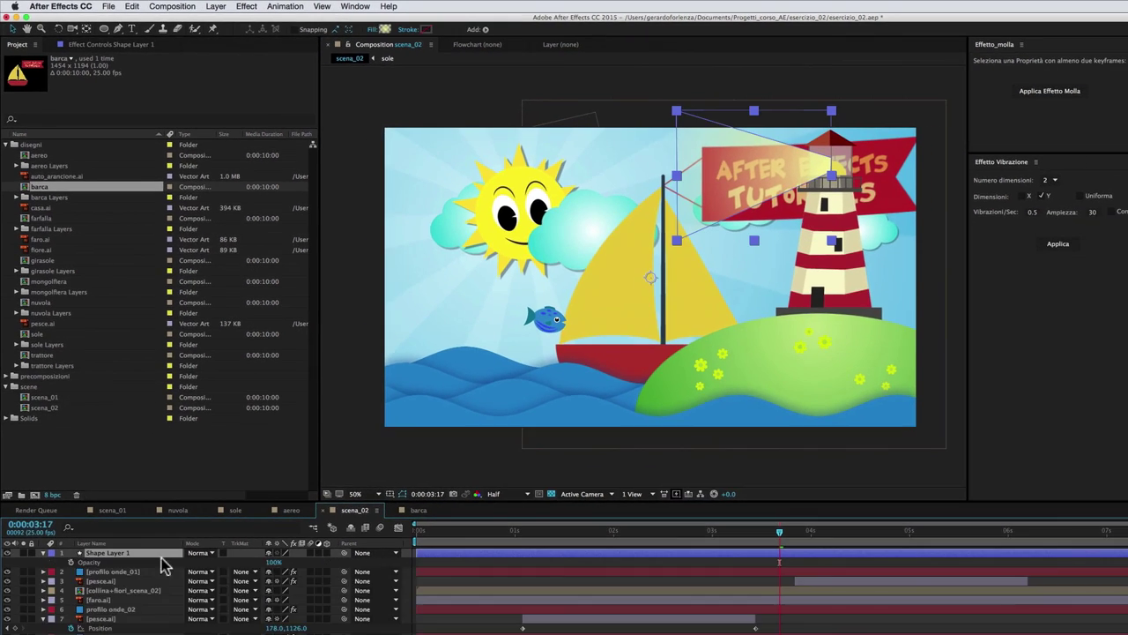
{"action": "left_click_drag", "start_coordinate": [274, 568], "coordinate": [265, 565]}
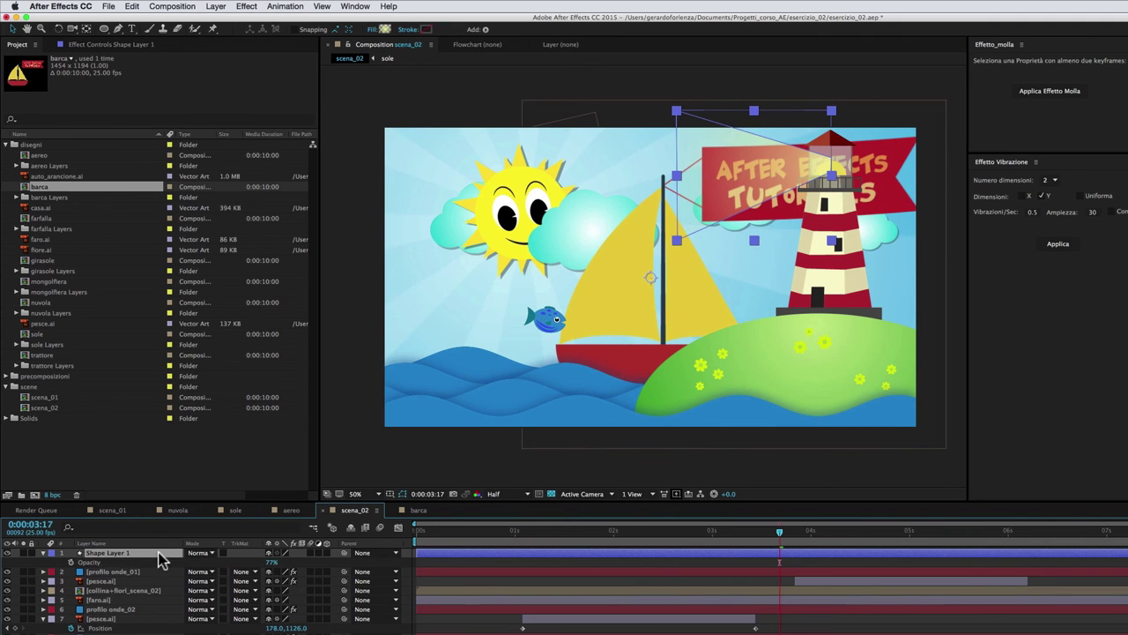
Rename the beam layer to 'luce faro'.
{"action": "key", "text": "Return"}
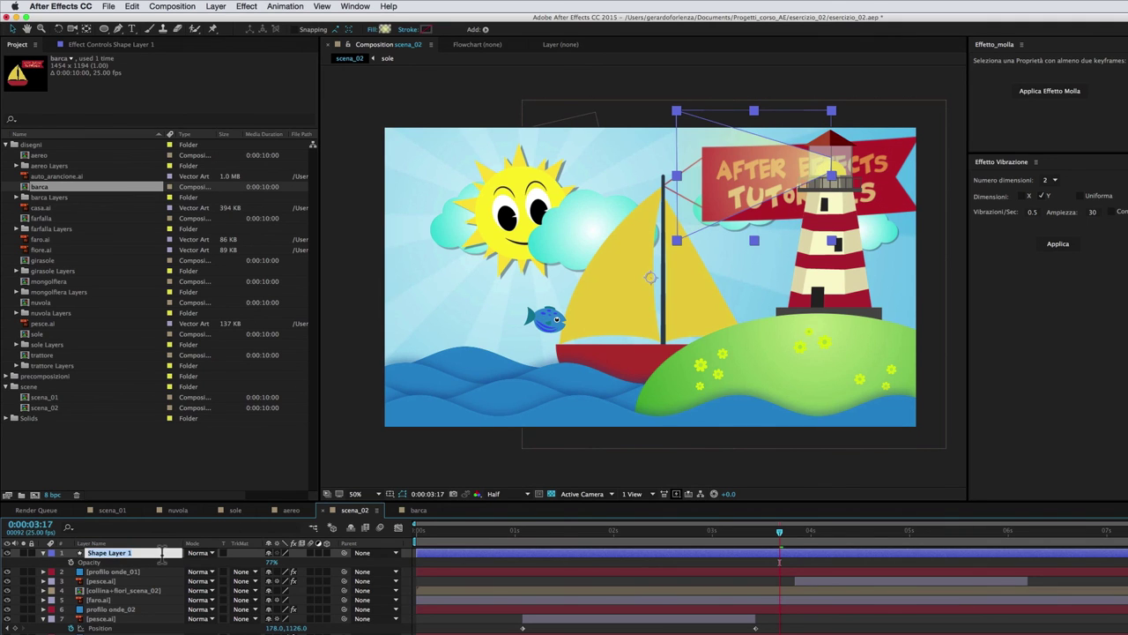
{"action": "key", "text": "BackSpace"}
{"action": "type", "text": "luce faro"}
{"action": "key", "text": "Return"}
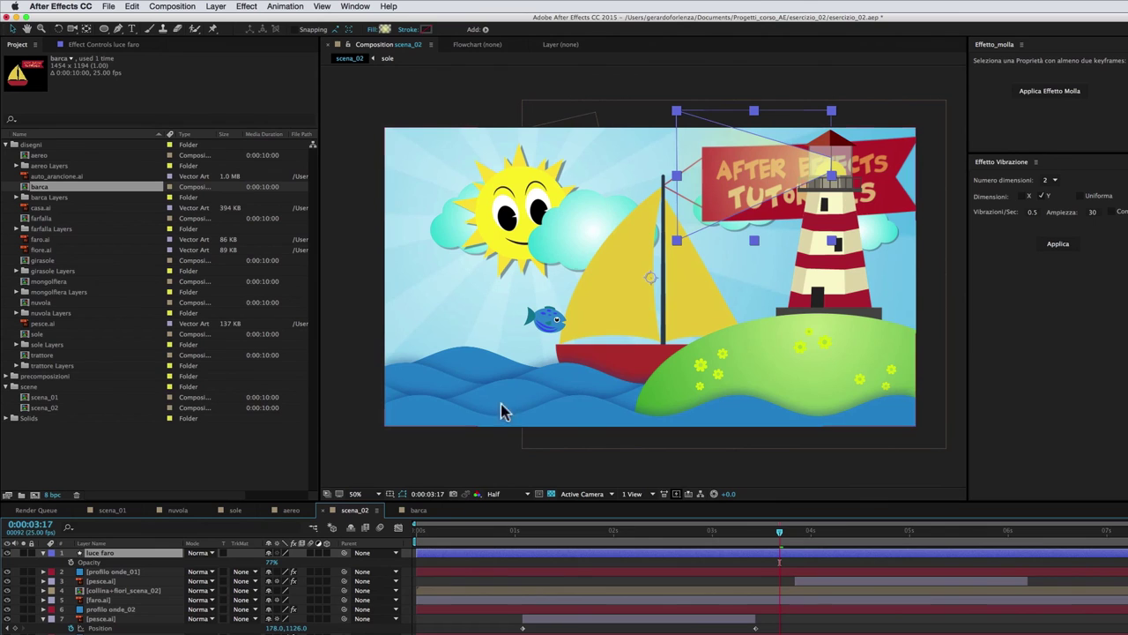
At the first frame, select luce faro with the Pan Behind tool and zoom in on the lamp.
{"action": "left_click_drag", "start_coordinate": [500, 534], "coordinate": [405, 534]}
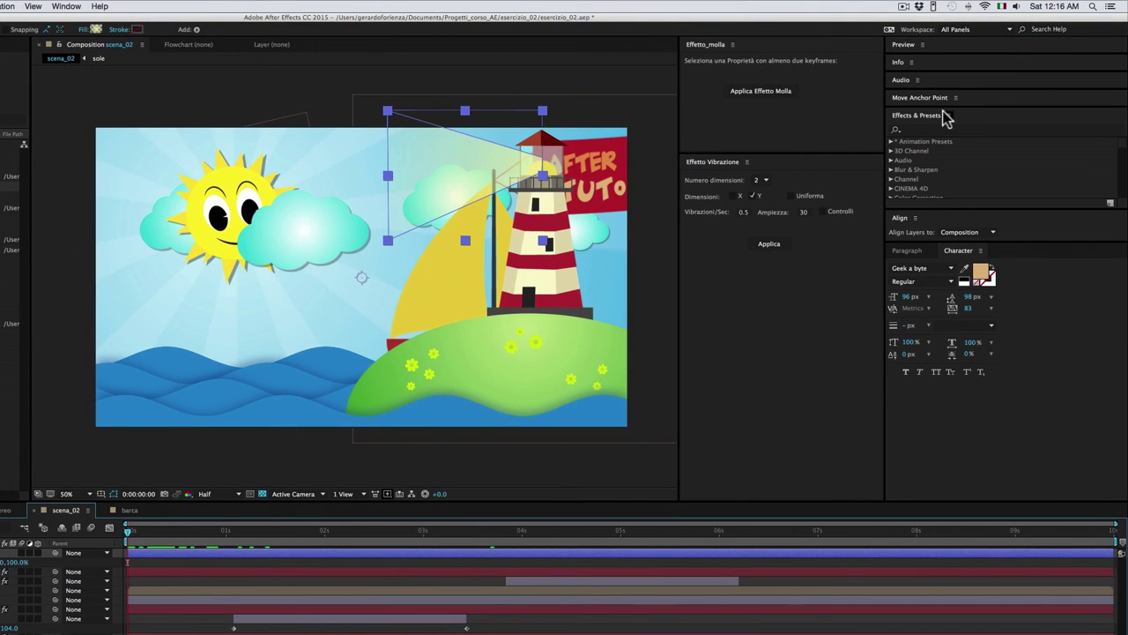
{"action": "left_click", "coordinate": [941, 104]}
{"action": "left_click_drag", "start_coordinate": [943, 106], "coordinate": [942, 226]}
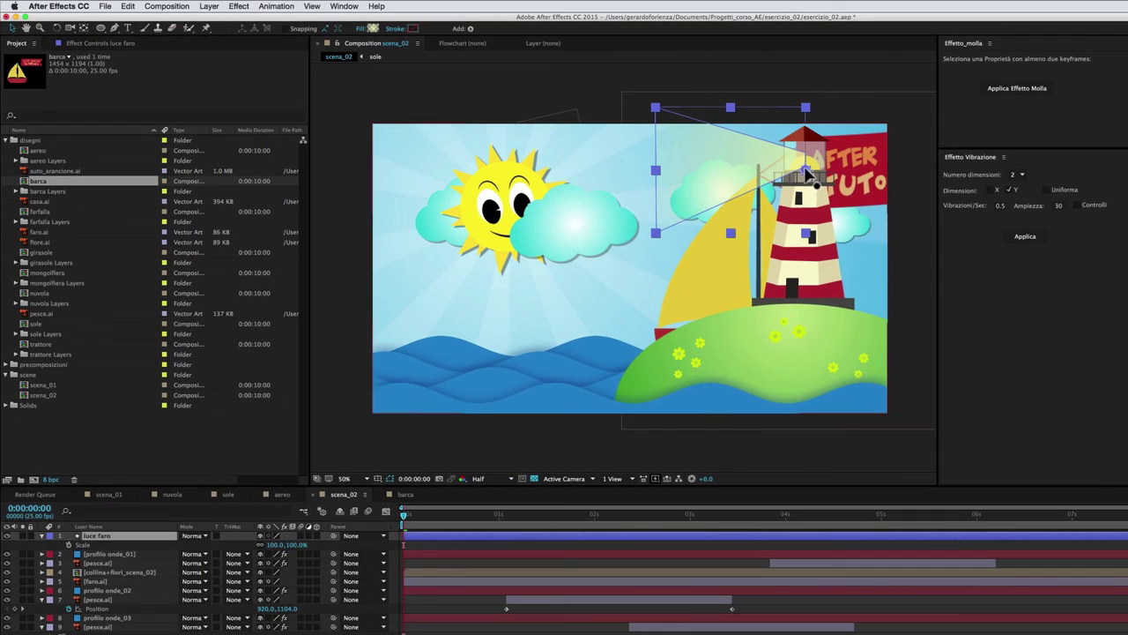
{"action": "left_click", "coordinate": [85, 31]}
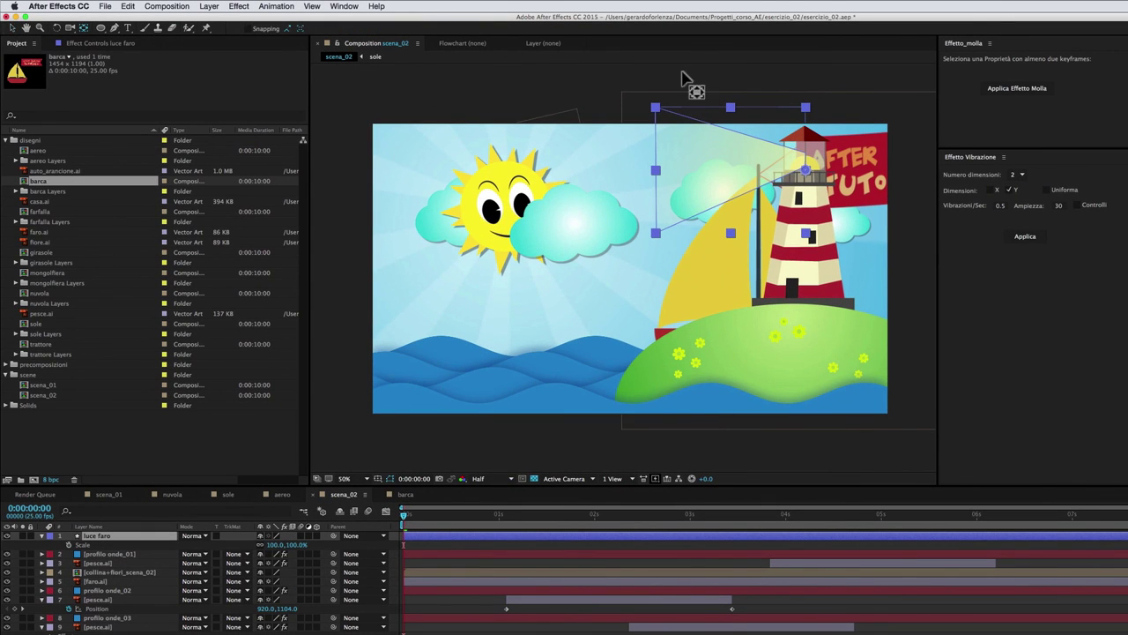
{"action": "left_click_drag", "start_coordinate": [806, 176], "coordinate": [806, 166]}
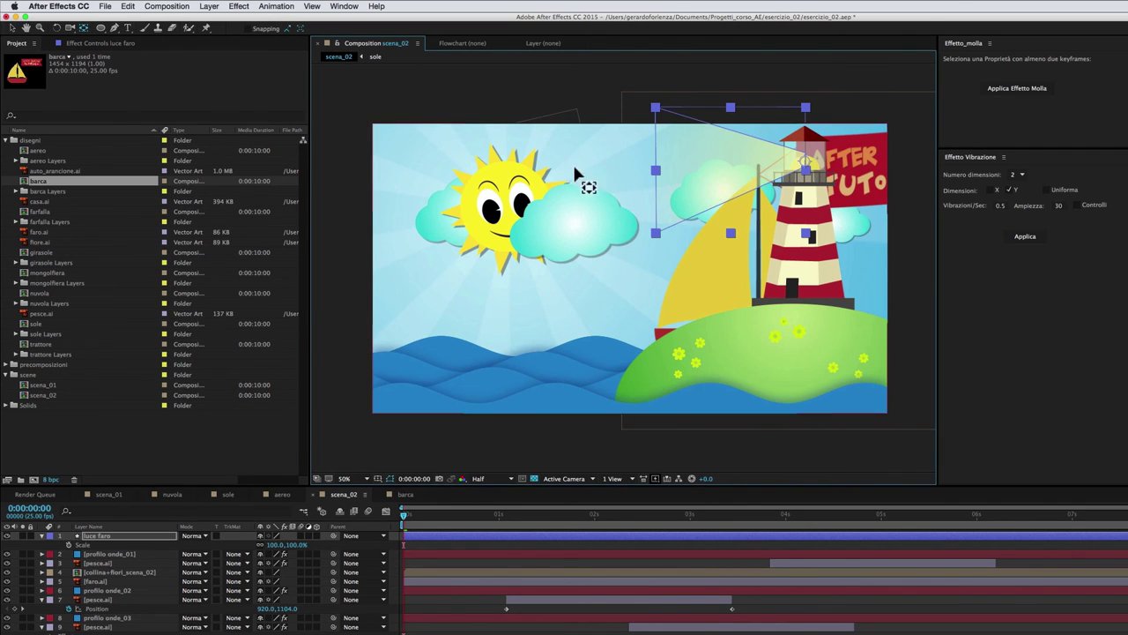
{"action": "left_click", "coordinate": [148, 535]}
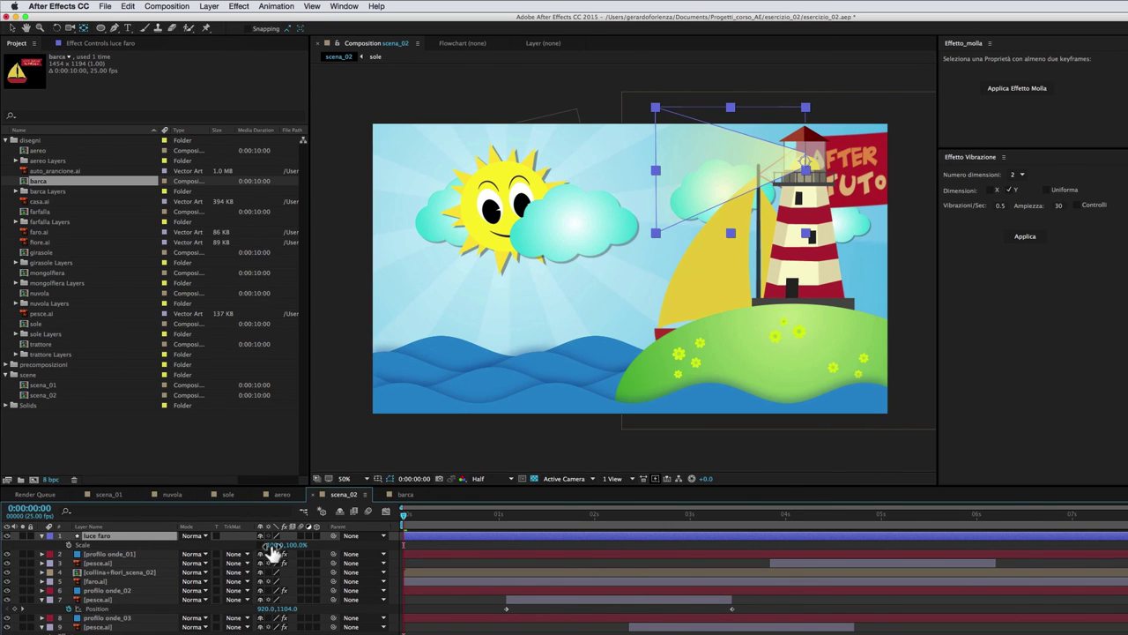
{"action": "mouse_move", "coordinate": [270, 545]}
{"action": "left_mouse_down"}
{"action": "mouse_move", "coordinate": [208, 532]}
{"action": "mouse_move", "coordinate": [249, 522]}
{"action": "left_mouse_up"}
{"action": "left_click_drag", "start_coordinate": [810, 158], "coordinate": [807, 164]}
{"action": "scroll", "coordinate": [807, 164], "scroll_direction": "up", "scroll_amount": 2}
{"action": "scroll", "coordinate": [808, 164], "scroll_direction": "up", "scroll_amount": 2}
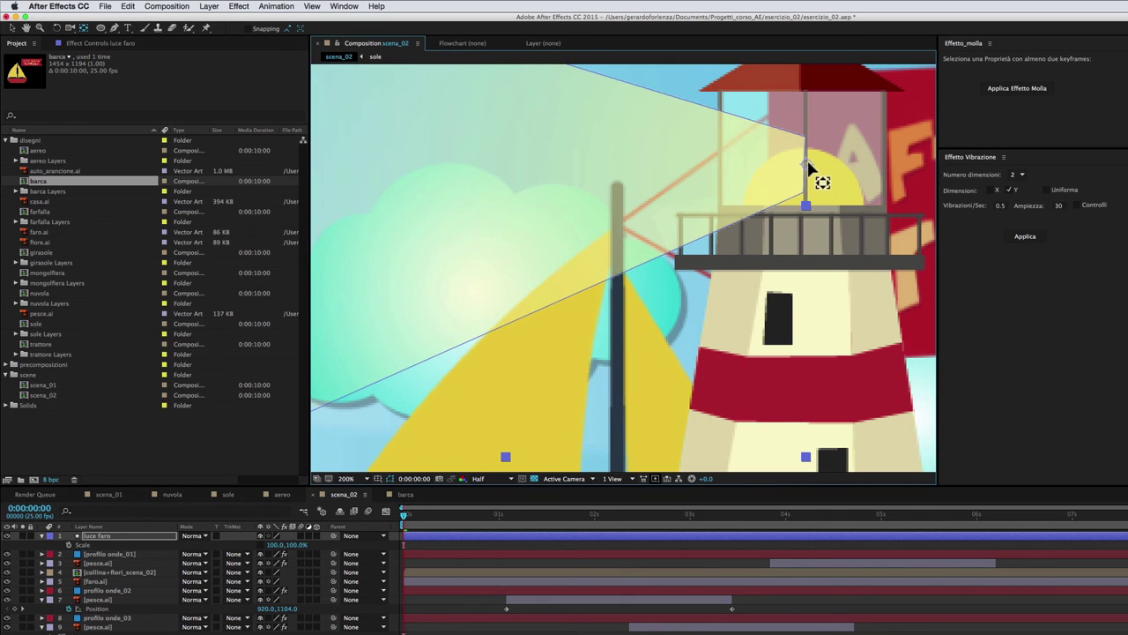
Locate the beam's tip vertices and place the anchor point on the tip at the lamp.
{"action": "left_click", "coordinate": [42, 535]}
{"action": "left_click", "coordinate": [42, 535]}
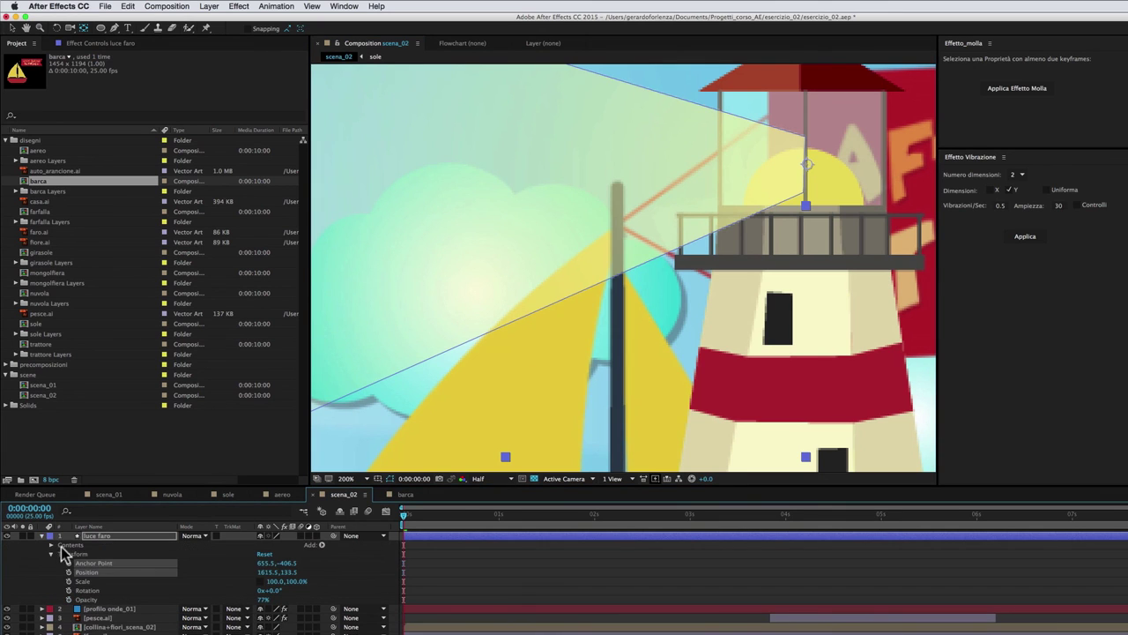
{"action": "left_click", "coordinate": [51, 545]}
{"action": "left_click", "coordinate": [77, 554]}
{"action": "key", "text": "v"}
{"action": "left_click", "coordinate": [805, 137]}
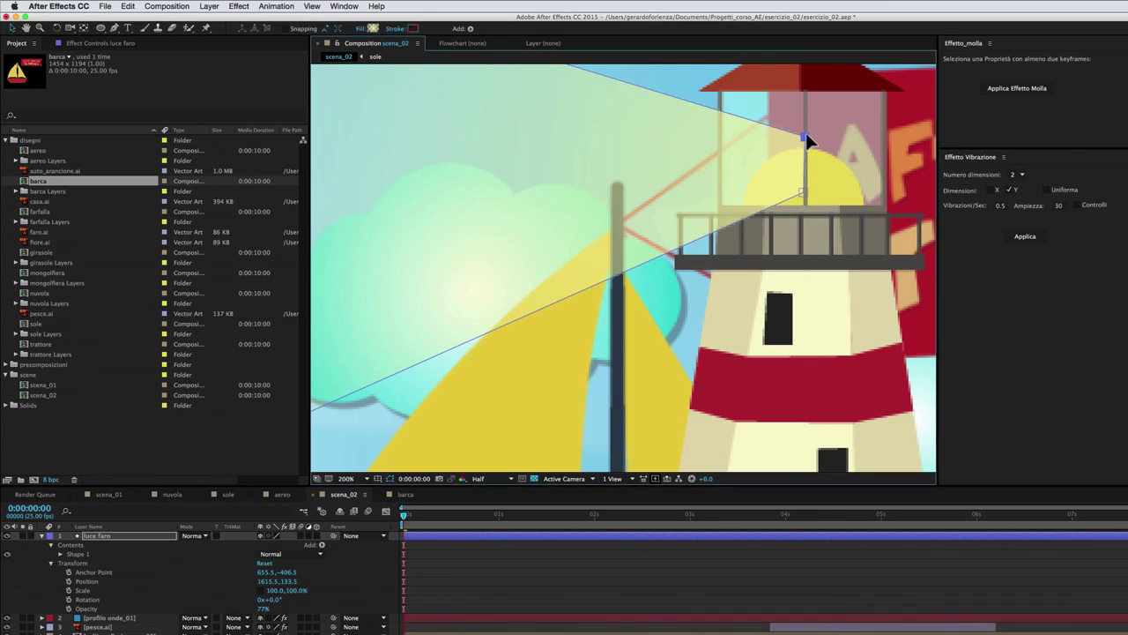
{"action": "left_click", "coordinate": [804, 191]}
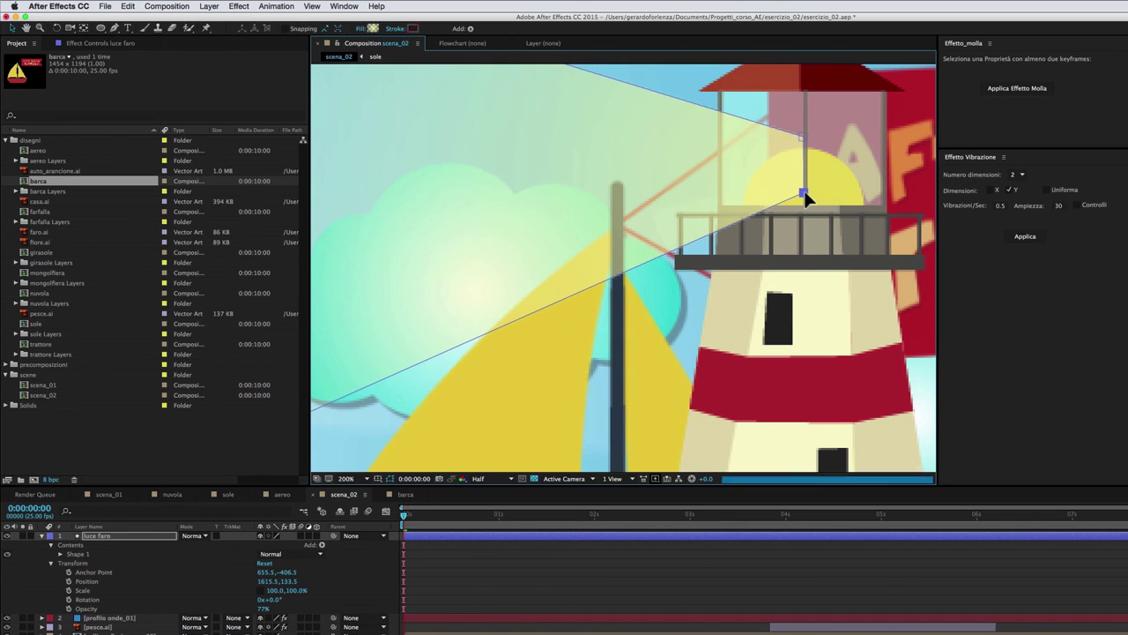
{"action": "left_click", "coordinate": [95, 536]}
{"action": "key", "text": "y"}
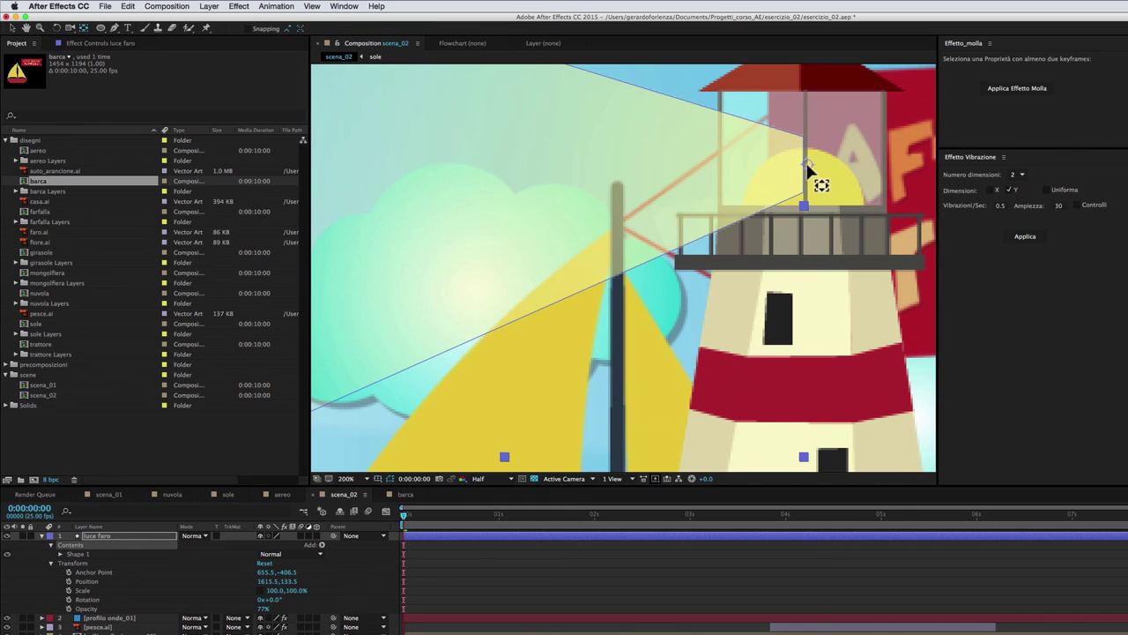
{"action": "left_click_drag", "start_coordinate": [808, 164], "coordinate": [806, 165]}
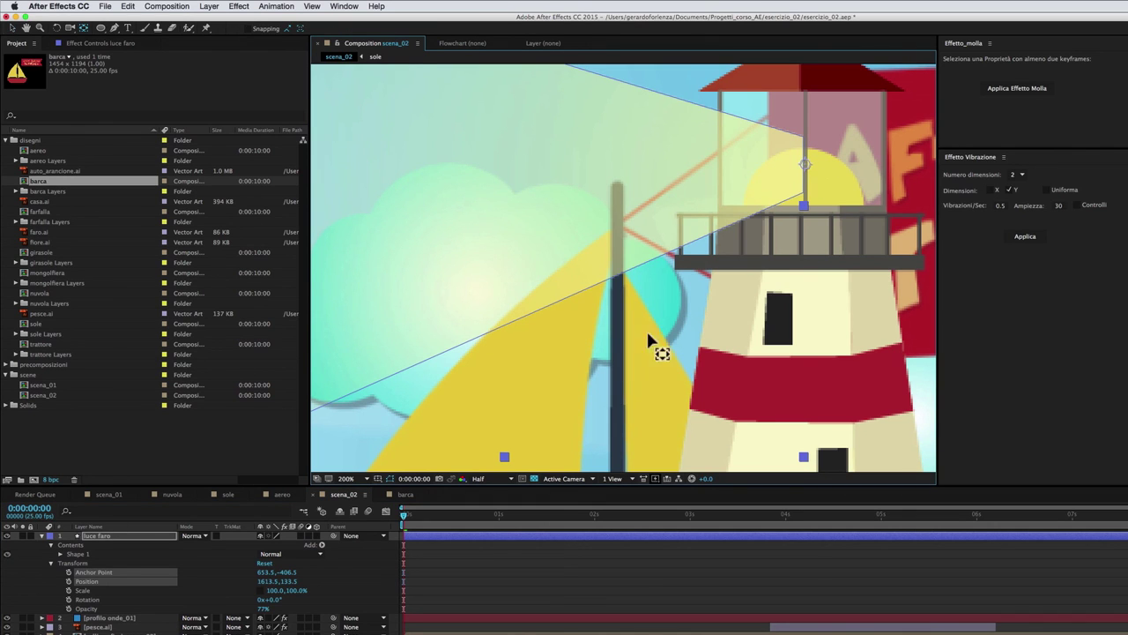
{"action": "scroll", "coordinate": [773, 277], "scroll_direction": "down", "scroll_amount": 2}
Keyframe luce faro's Scale X from 0s: -100% at 0:00:02:14, 102% at 0:00:05:00.
{"action": "scroll", "coordinate": [772, 277], "scroll_direction": "down", "scroll_amount": 2}
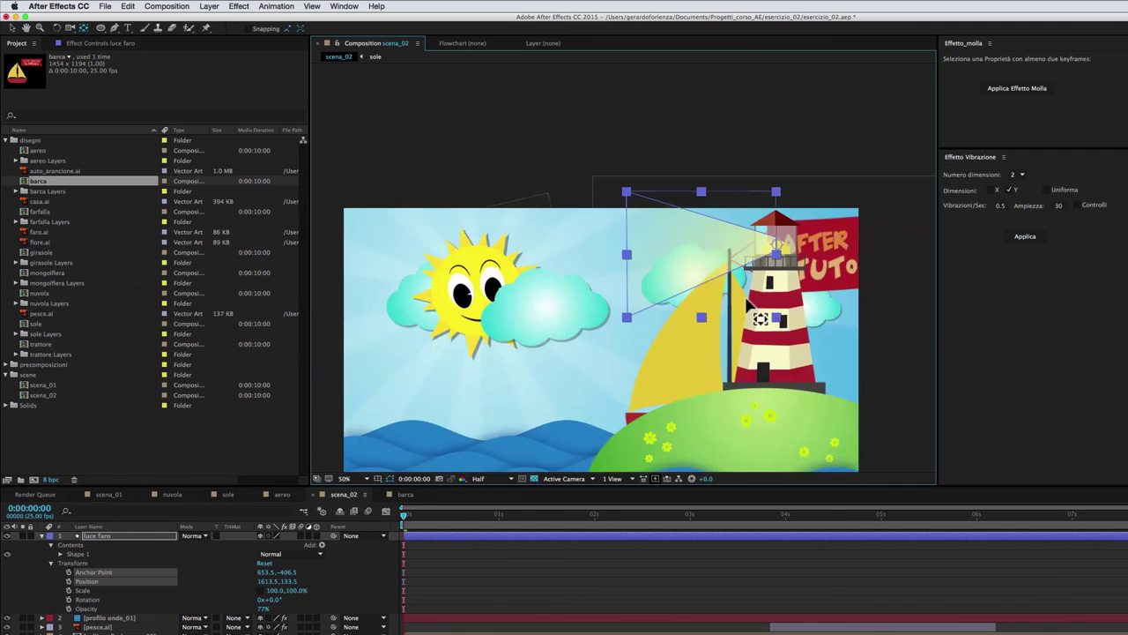
{"action": "left_click_drag", "start_coordinate": [742, 298], "coordinate": [760, 228]}
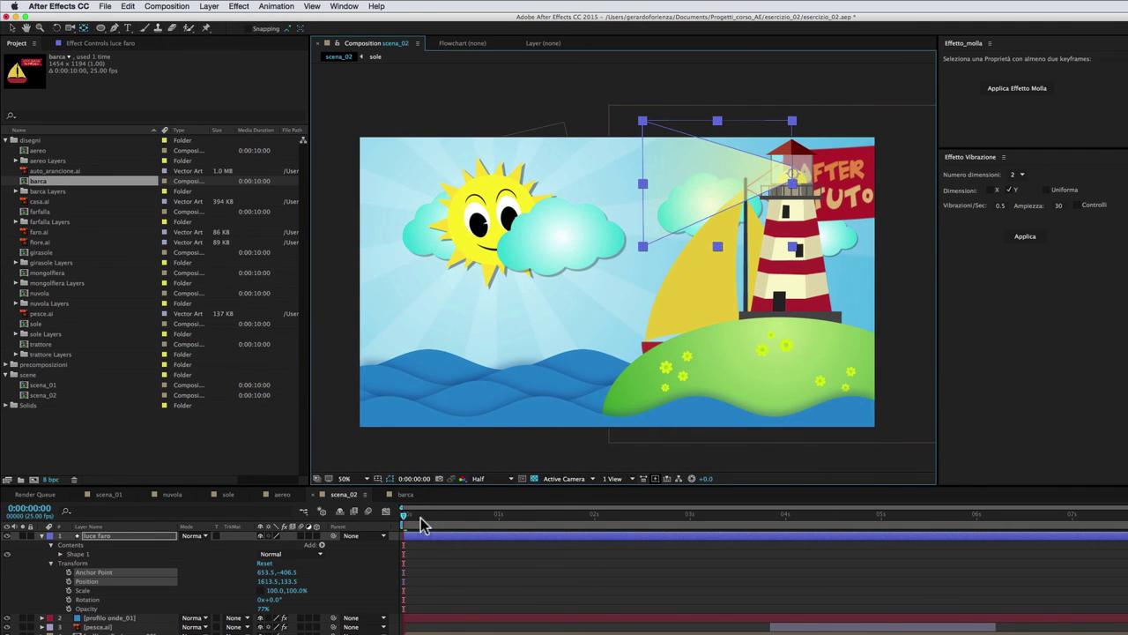
{"action": "left_click", "coordinate": [414, 523]}
{"action": "left_click", "coordinate": [151, 536]}
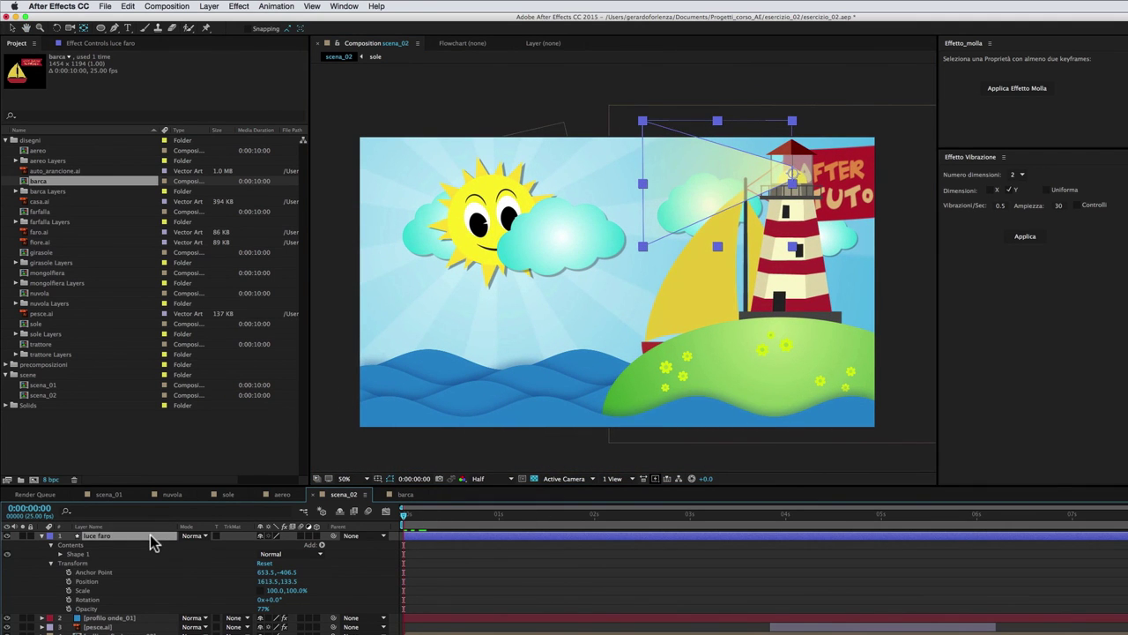
{"action": "key", "text": "u"}
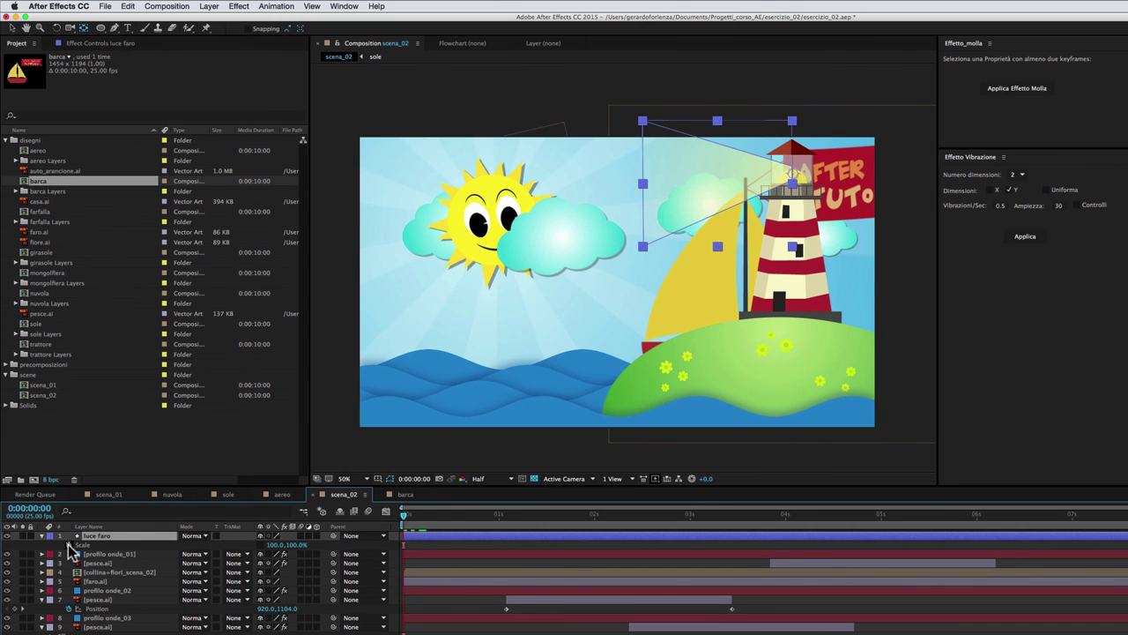
{"action": "left_click", "coordinate": [69, 545]}
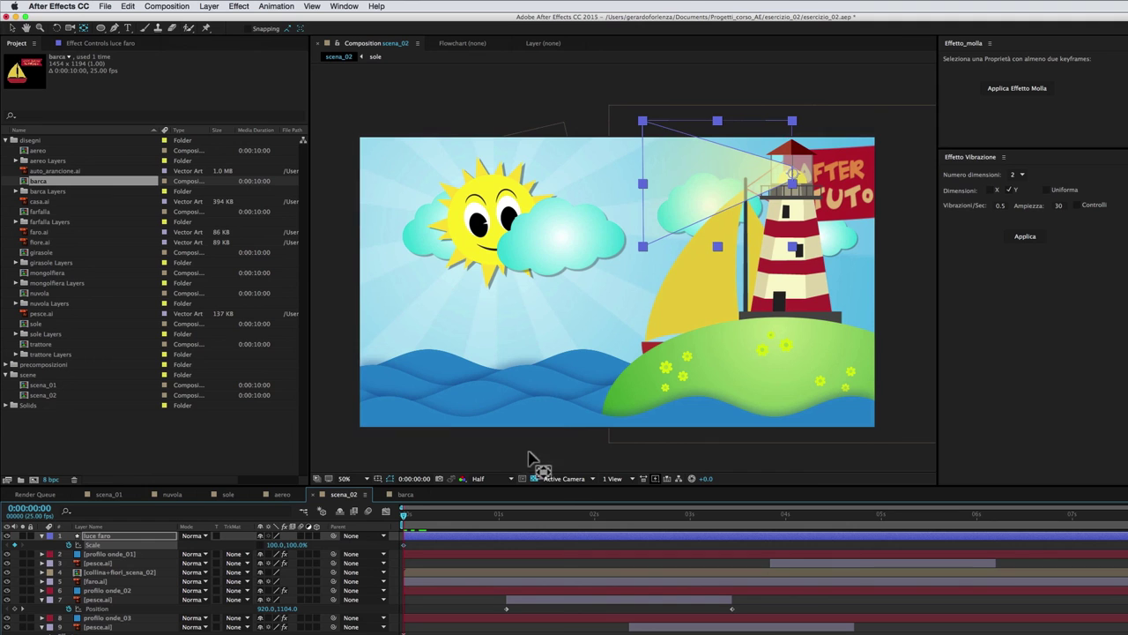
{"action": "left_click_drag", "start_coordinate": [567, 517], "coordinate": [650, 525]}
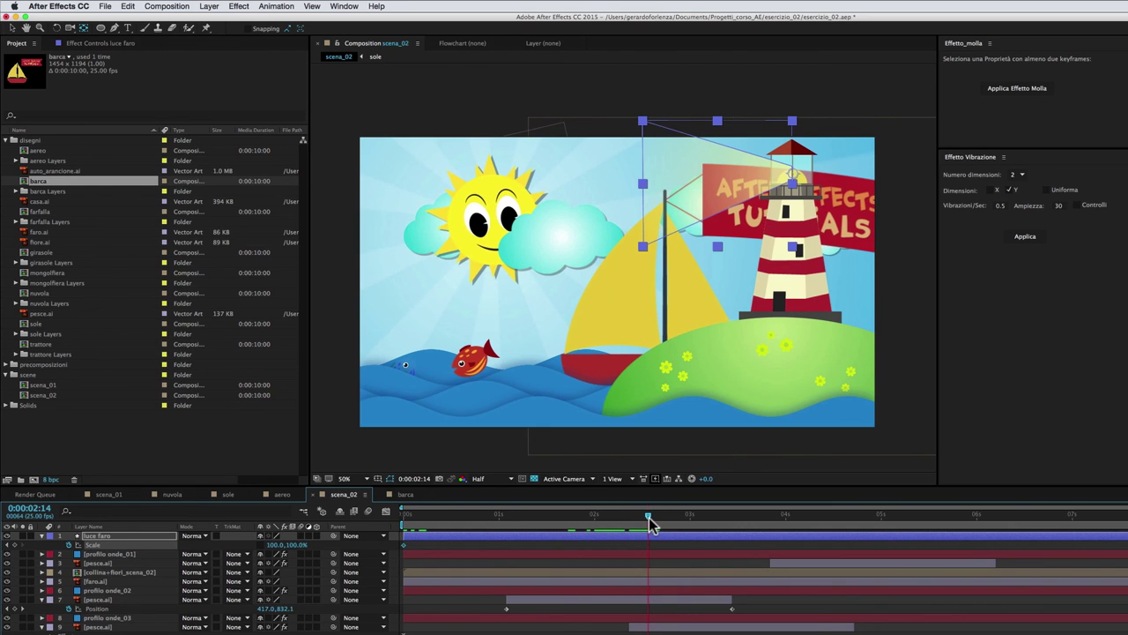
{"action": "left_click_drag", "start_coordinate": [275, 545], "coordinate": [163, 548]}
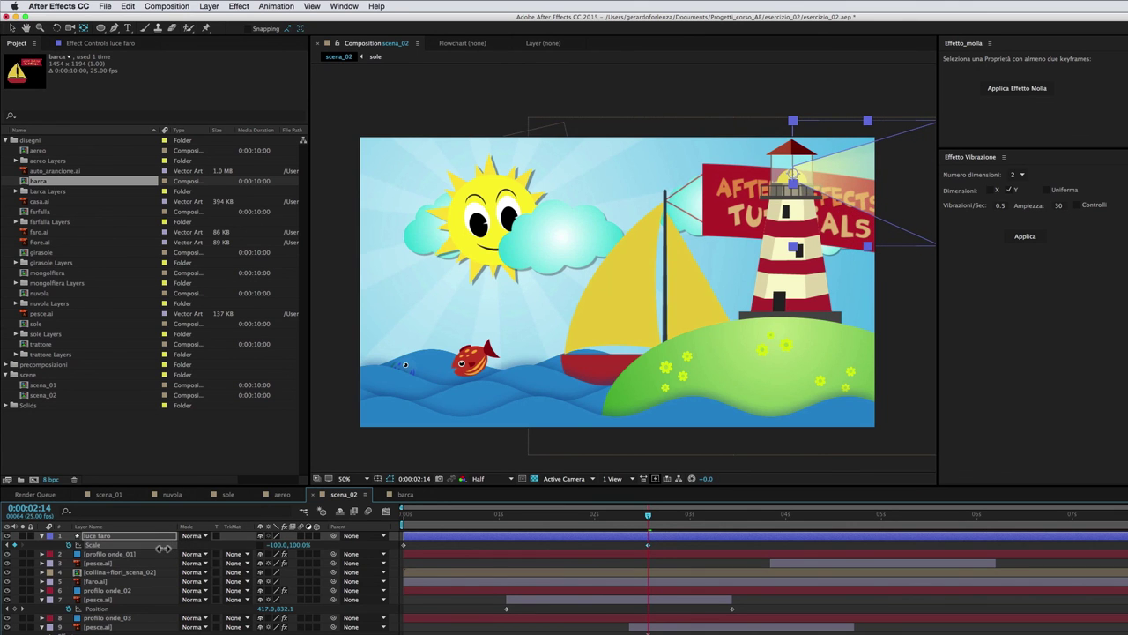
{"action": "key", "text": "space"}
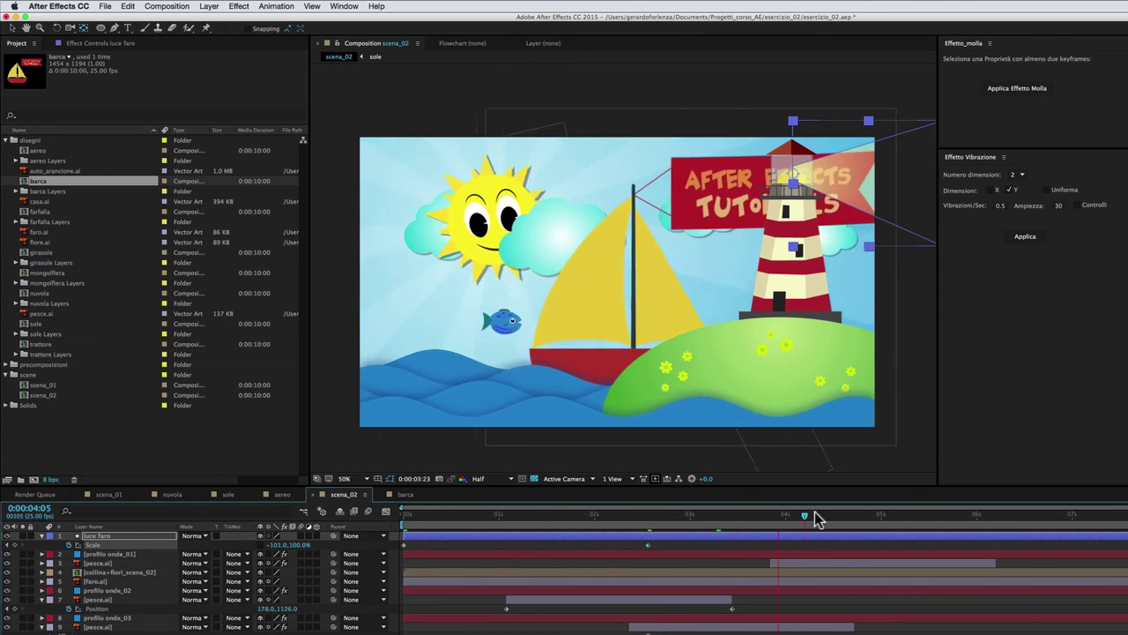
{"action": "left_click_drag", "start_coordinate": [278, 549], "coordinate": [277, 547]}
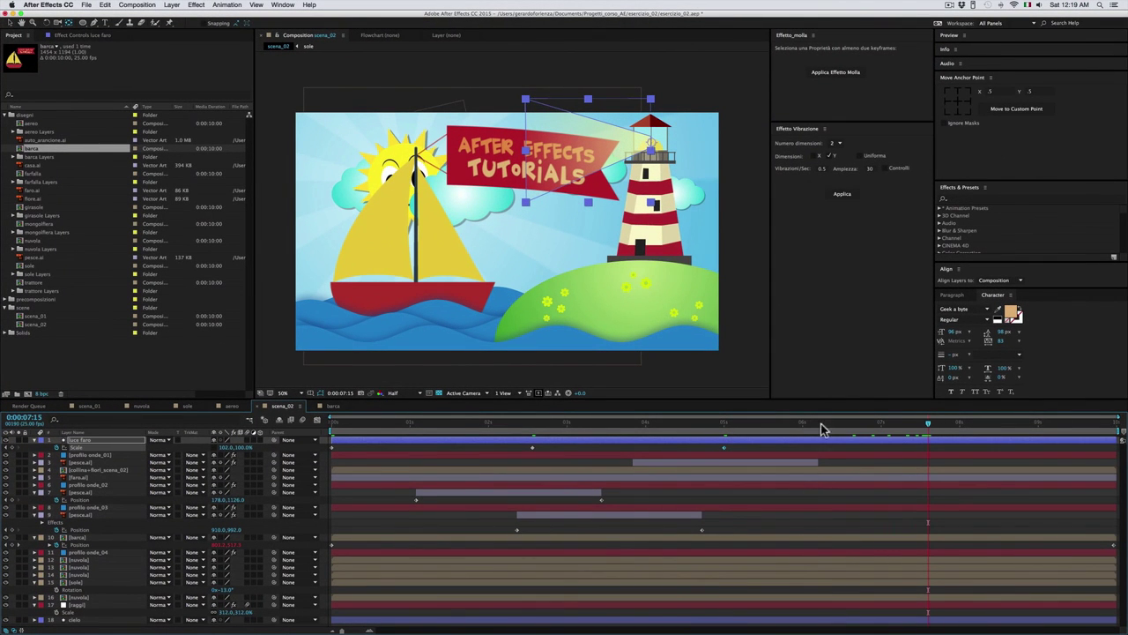
Flip the beam's Scale X to -100, then back to 98,100% at 0:00:09:24.
{"action": "left_click_drag", "start_coordinate": [225, 452], "coordinate": [141, 460]}
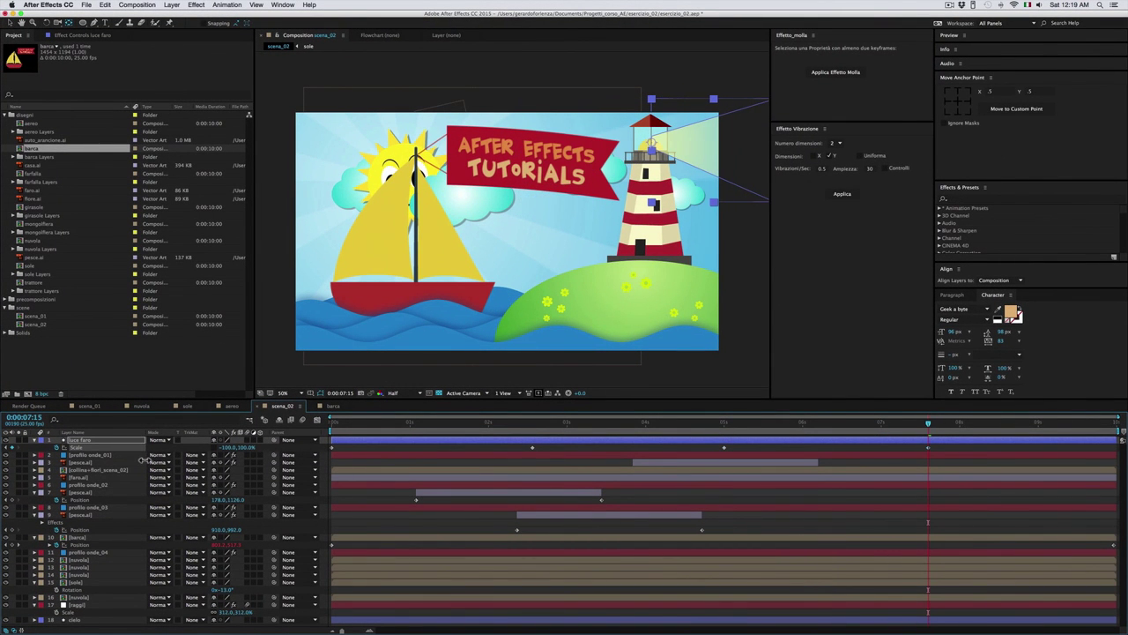
{"action": "left_click_drag", "start_coordinate": [936, 425], "coordinate": [1115, 423]}
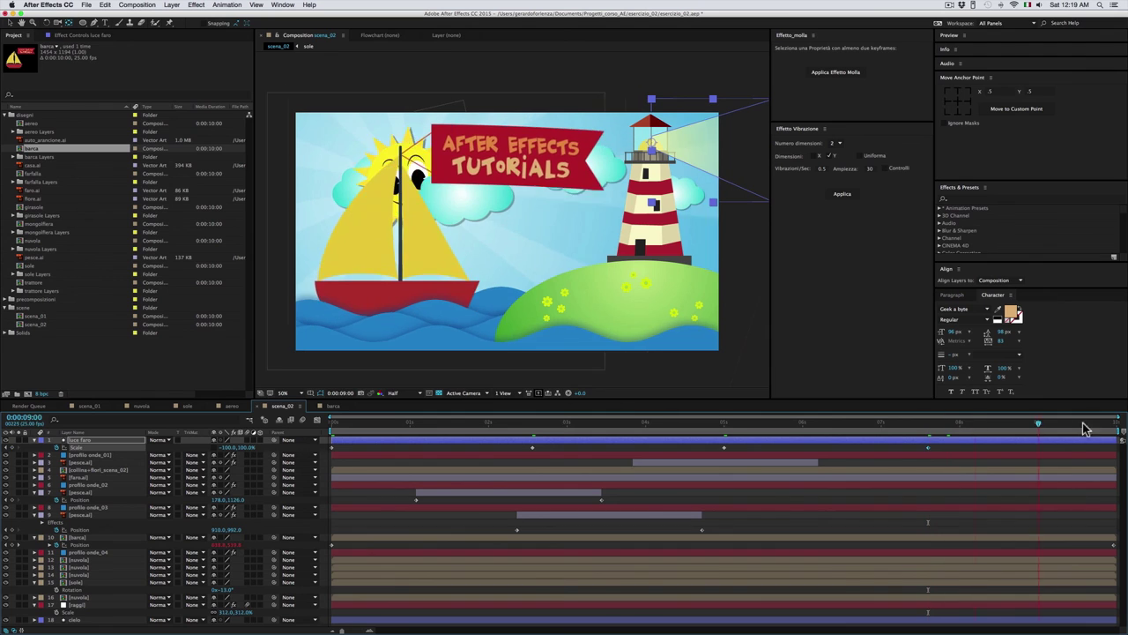
{"action": "left_click_drag", "start_coordinate": [231, 447], "coordinate": [314, 447]}
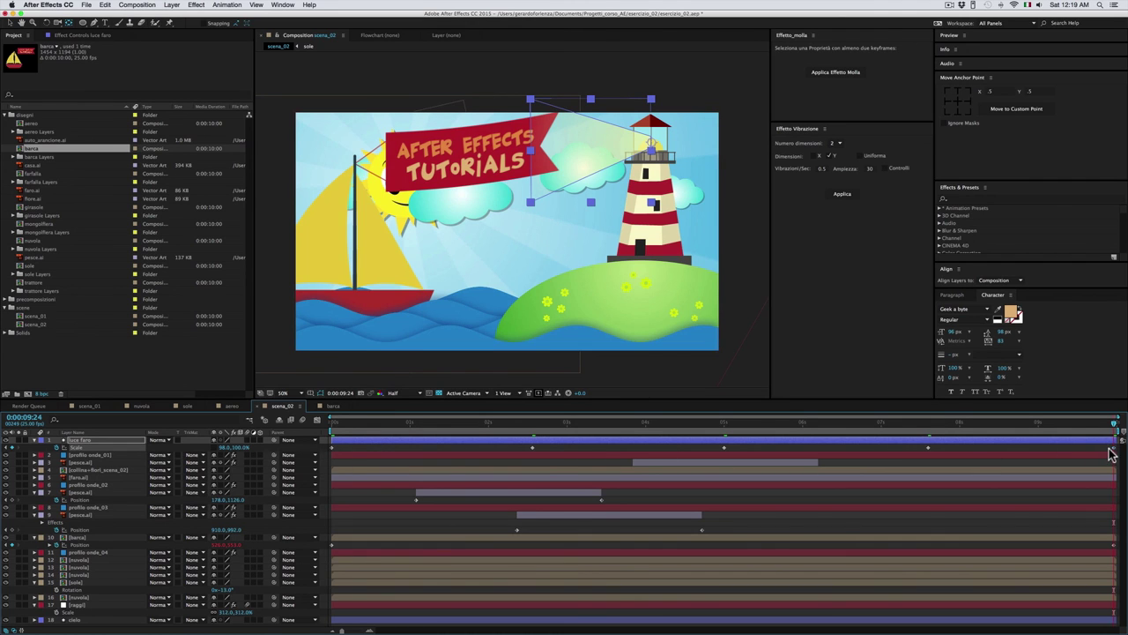
Apply Easy Ease to all the beam's Scale keyframes and preview the animation from the start.
{"action": "mouse_move", "coordinate": [1120, 452]}
{"action": "left_mouse_down"}
{"action": "mouse_move", "coordinate": [319, 450]}
{"action": "mouse_move", "coordinate": [326, 444]}
{"action": "left_mouse_up"}
{"action": "key", "text": "F9"}
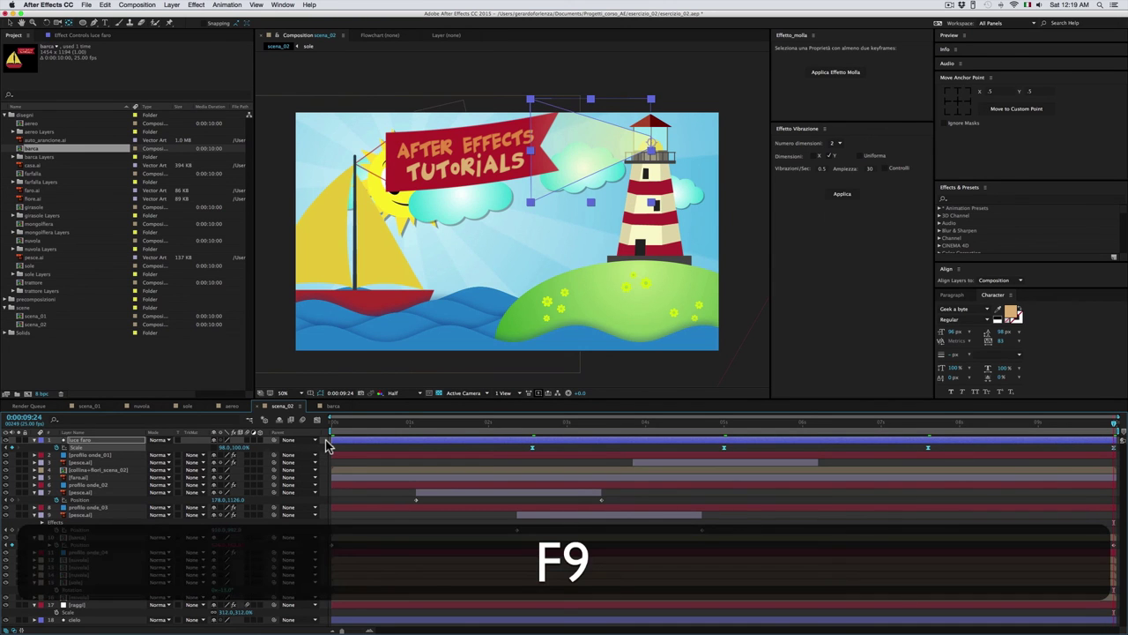
{"action": "left_click", "coordinate": [381, 424]}
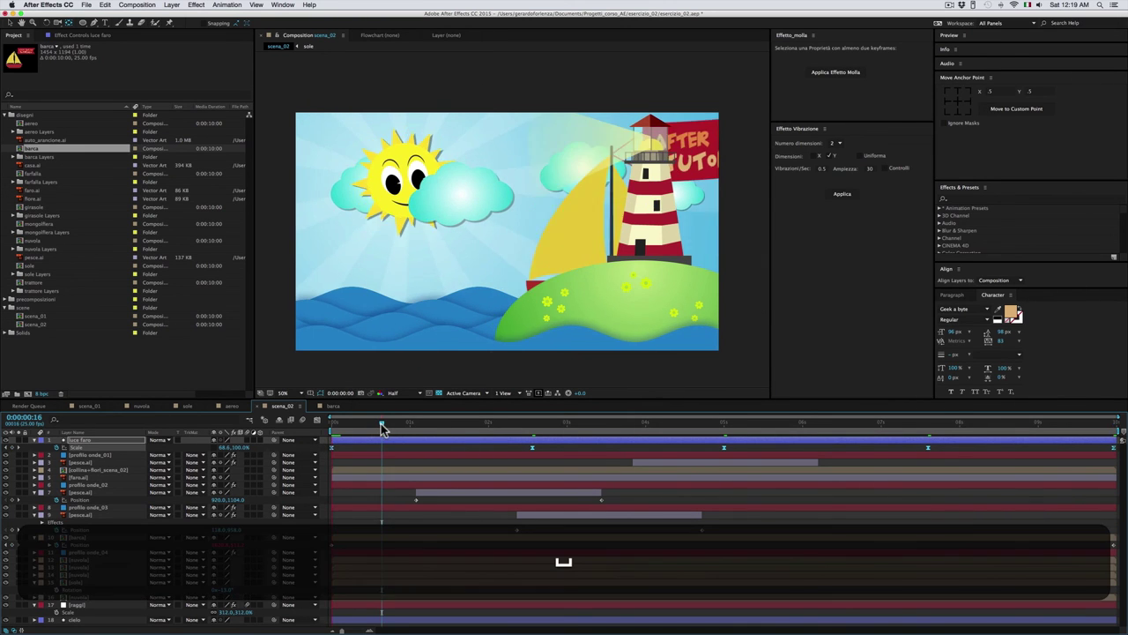
{"action": "key", "text": "space"}
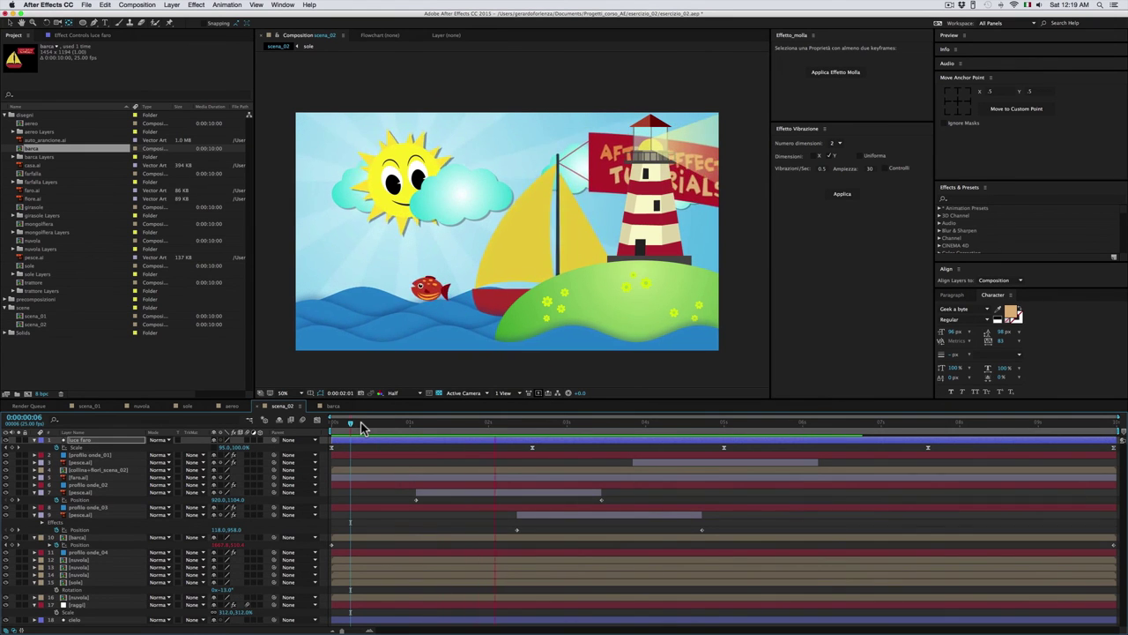